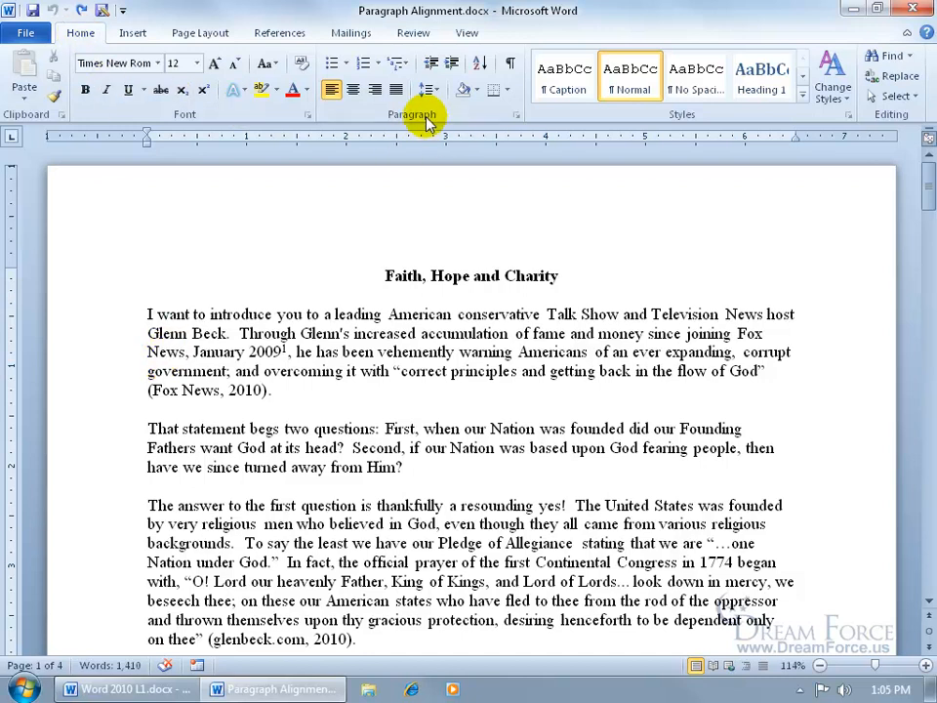
# Step: Show the formatting marks and inspect the paragraph marks after the title and on the blank line below it
pyautogui.click(510, 64)
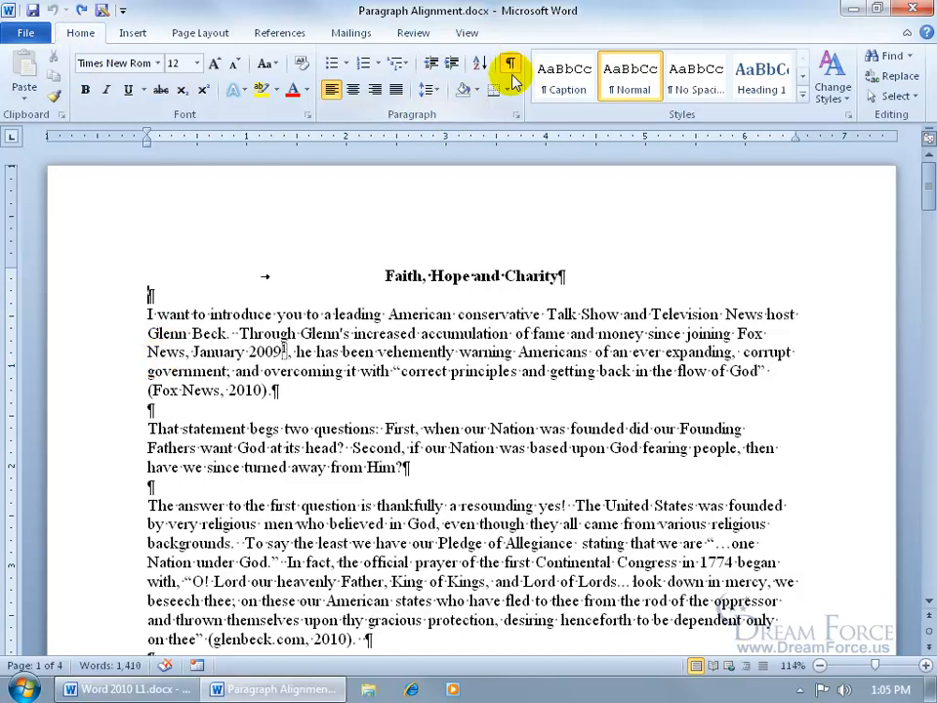
pyautogui.click(561, 275)
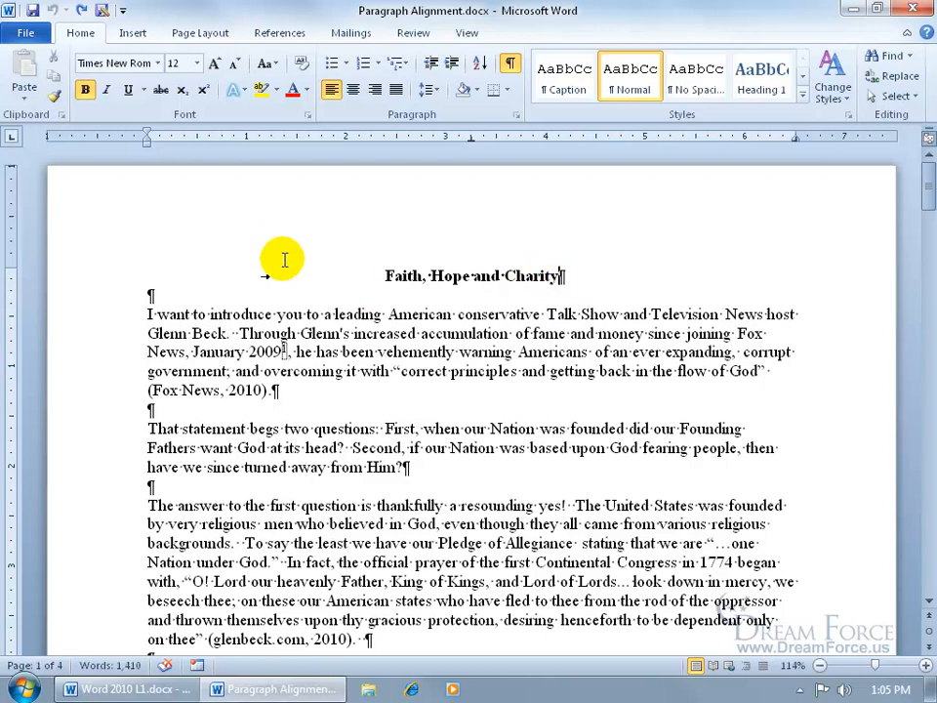
pyautogui.click(149, 295)
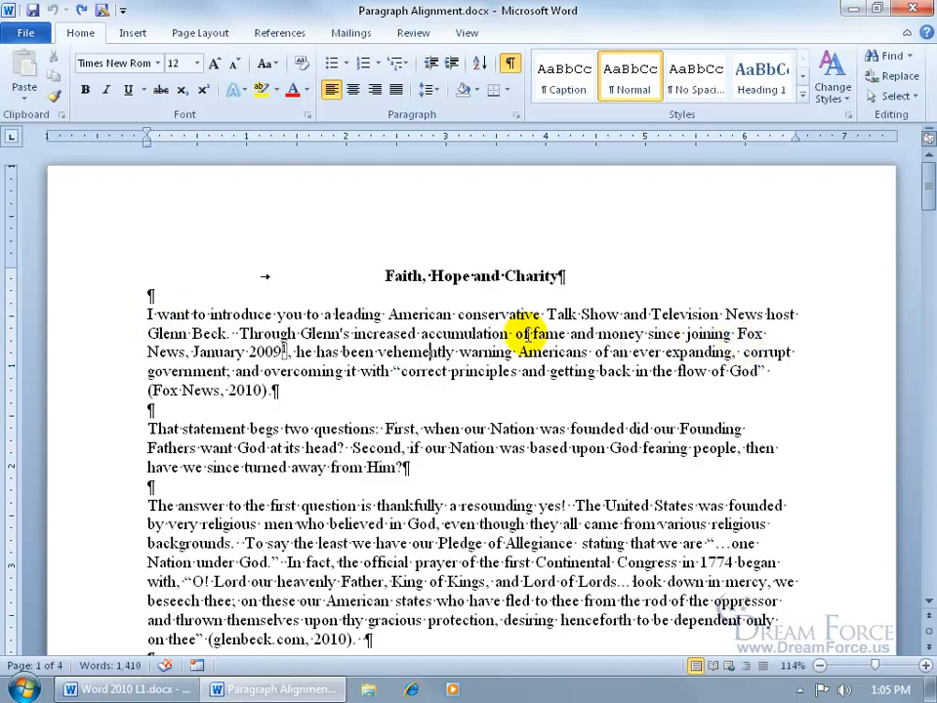
# Step: Try centred and right alignment on the first body paragraph, and leave it justified
pyautogui.click(352, 90)
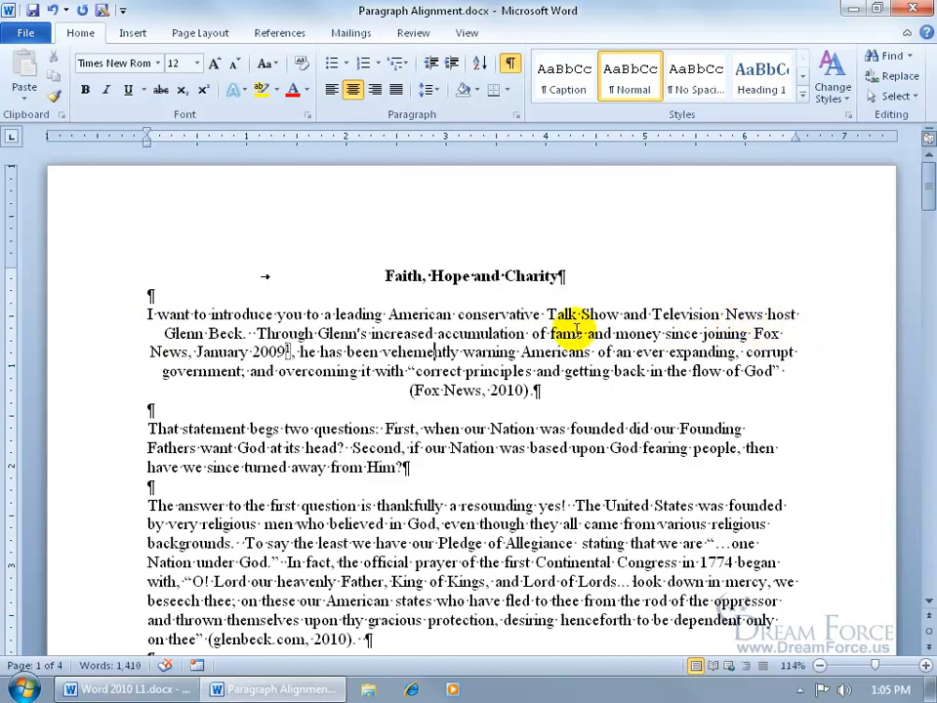
pyautogui.click(376, 89)
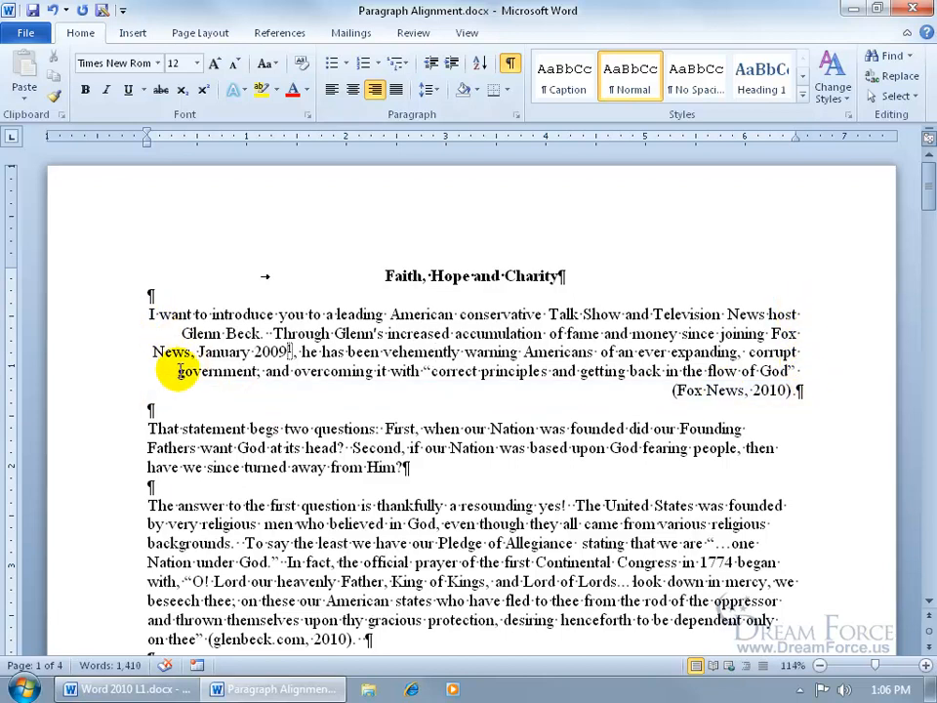
pyautogui.click(396, 91)
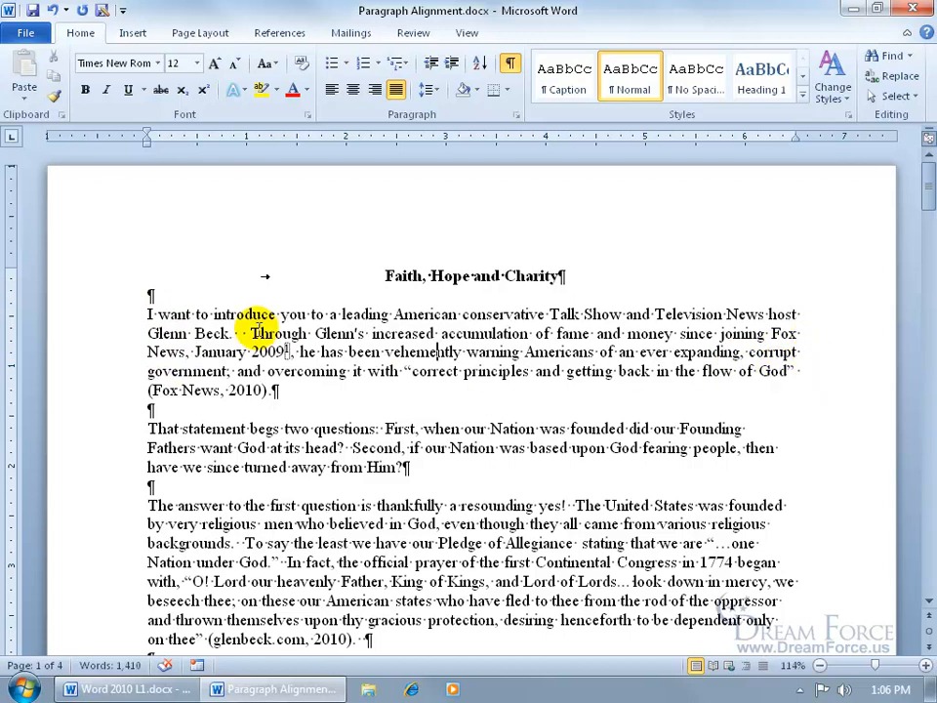
# Step: Right-align the blank line below the title and enter the text "typing" on it
pyautogui.click(156, 294)
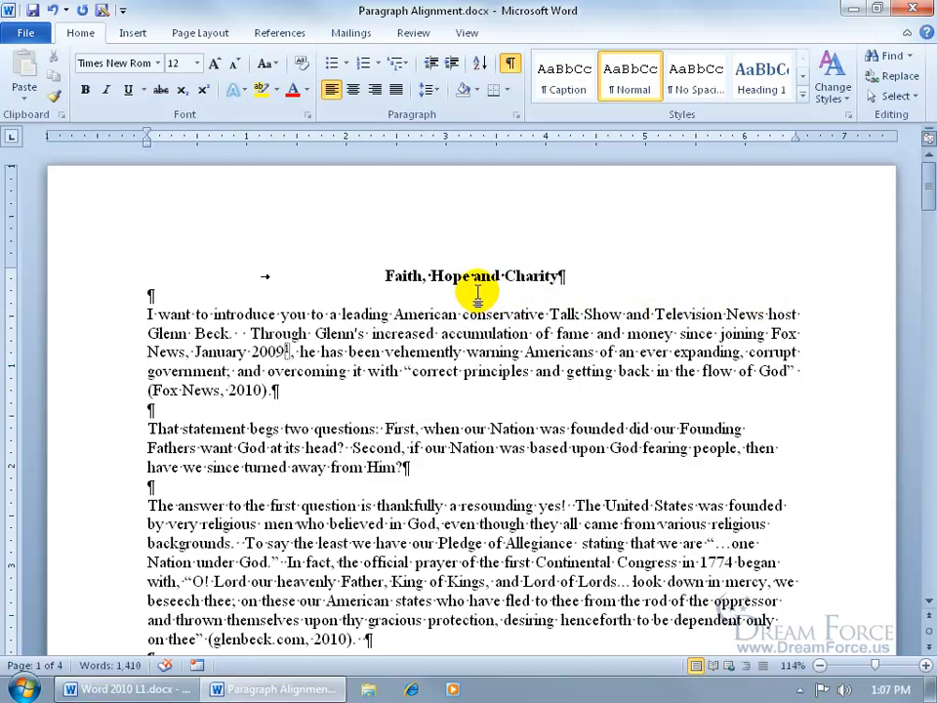
pyautogui.doubleClick(786, 290)
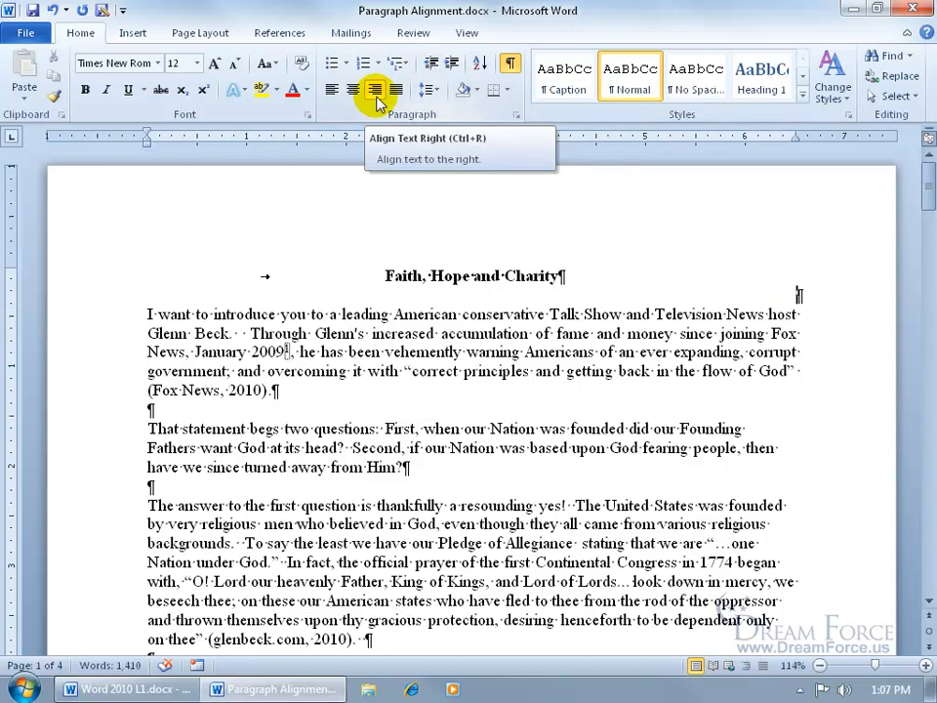
pyautogui.write('typing')
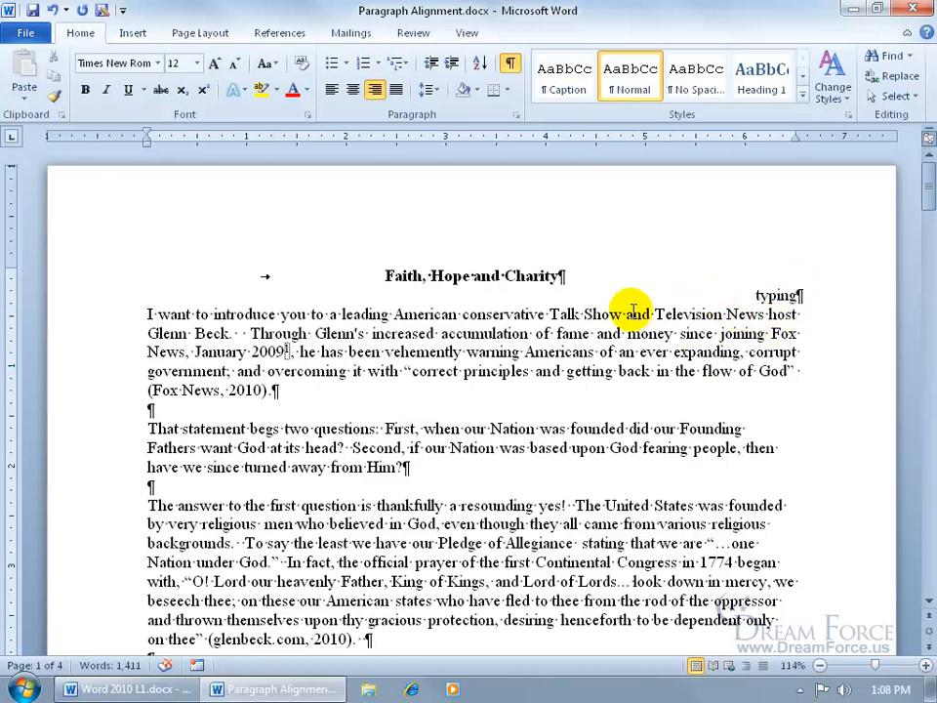
pyautogui.click(182, 410)
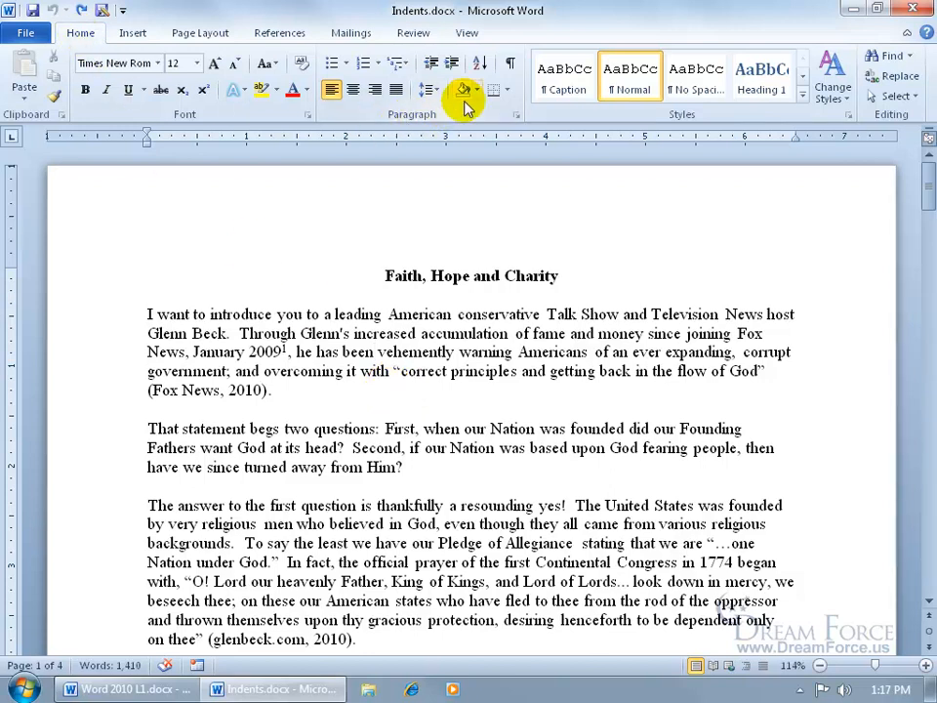
# Step: In Indents.docx, briefly show and hide the formatting marks, and give the first body paragraph a 0.5-inch first-line indent
pyautogui.click(509, 62)
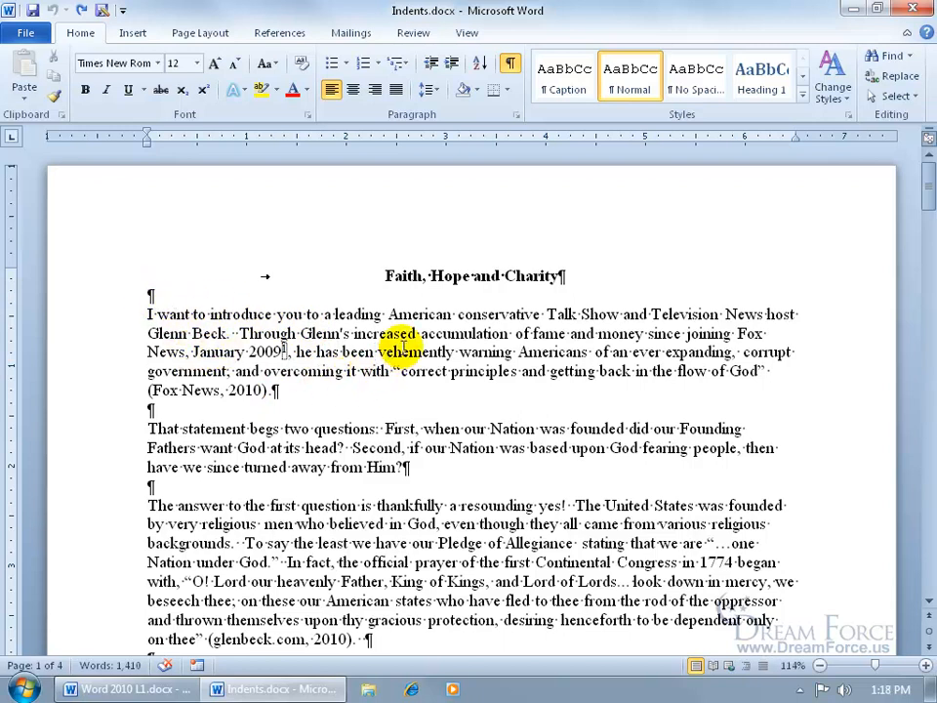
pyautogui.click(510, 65)
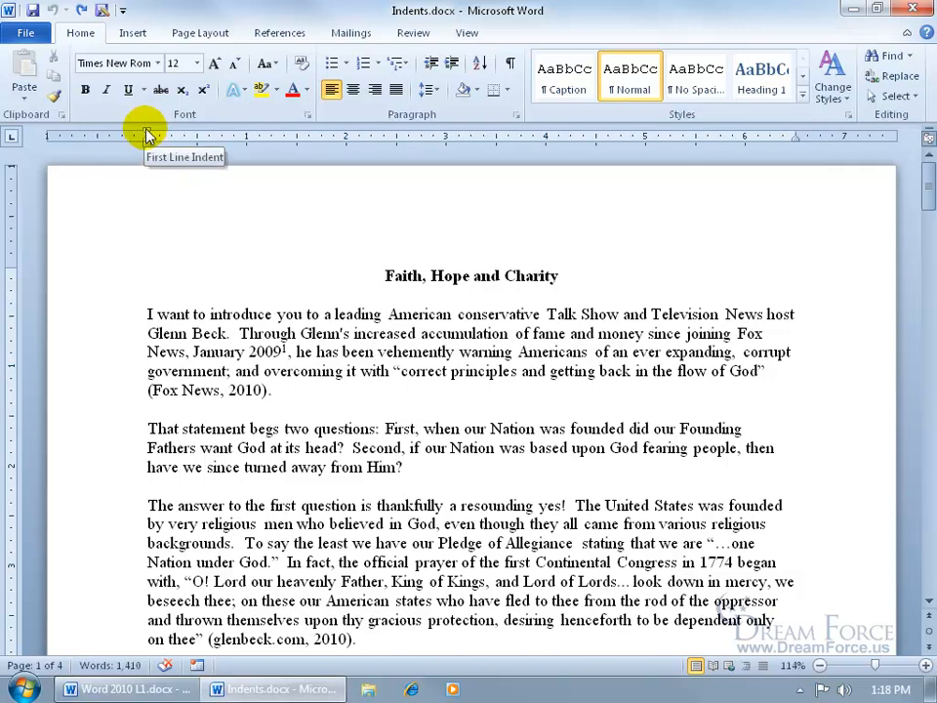
pyautogui.moveTo(146, 135); pyautogui.dragTo(198, 137)
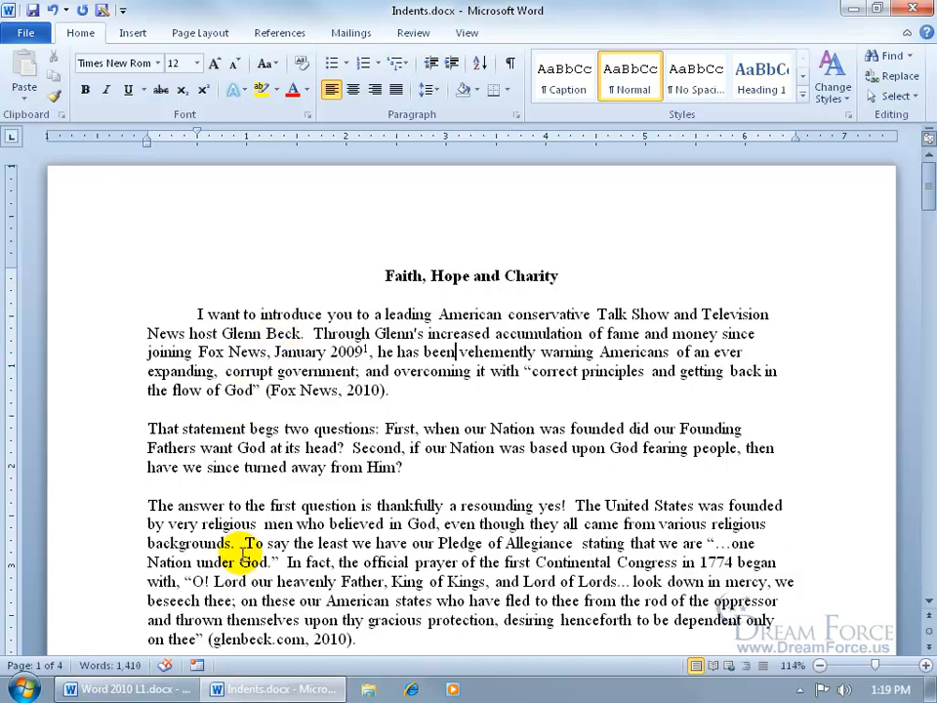
# Step: Copy the first body paragraph's formatting to the second one, "That statement begs two questions", with Format Painter
pyautogui.click(246, 447)
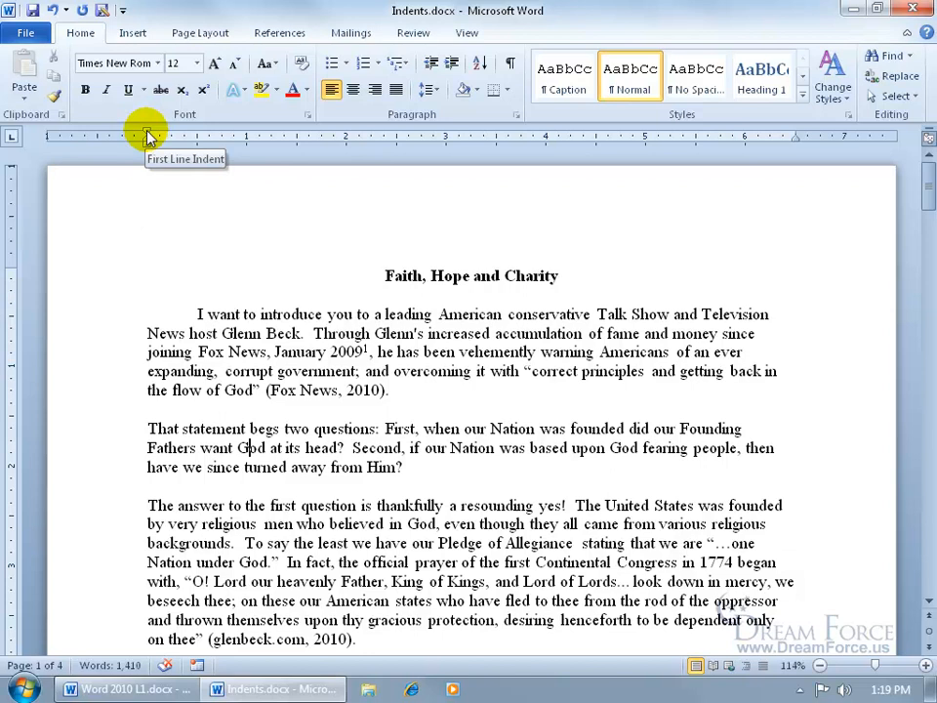
pyautogui.click(408, 332)
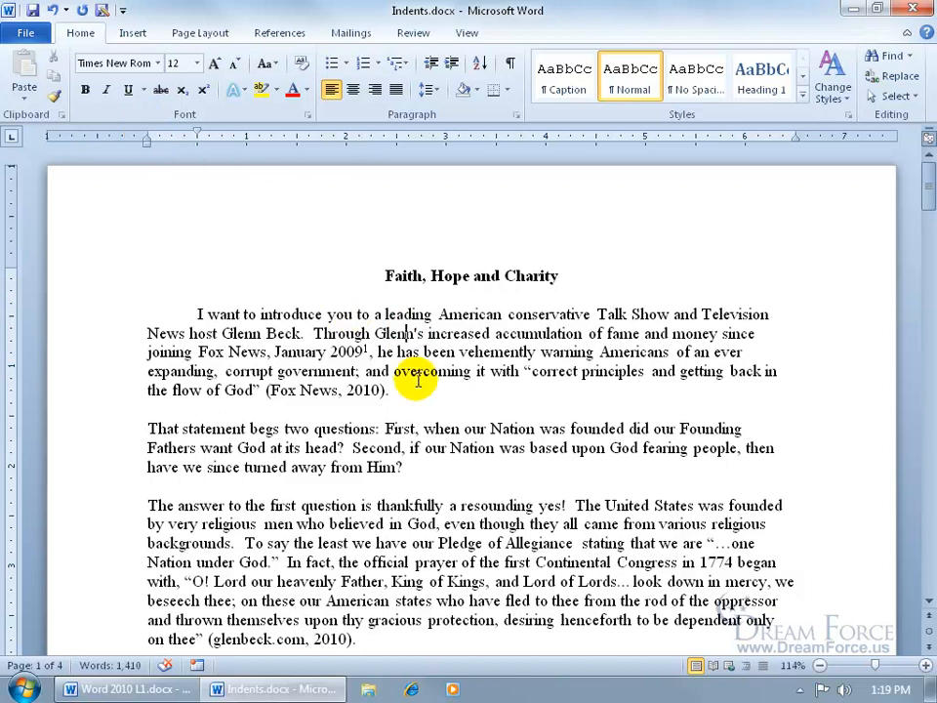
pyautogui.click(53, 96)
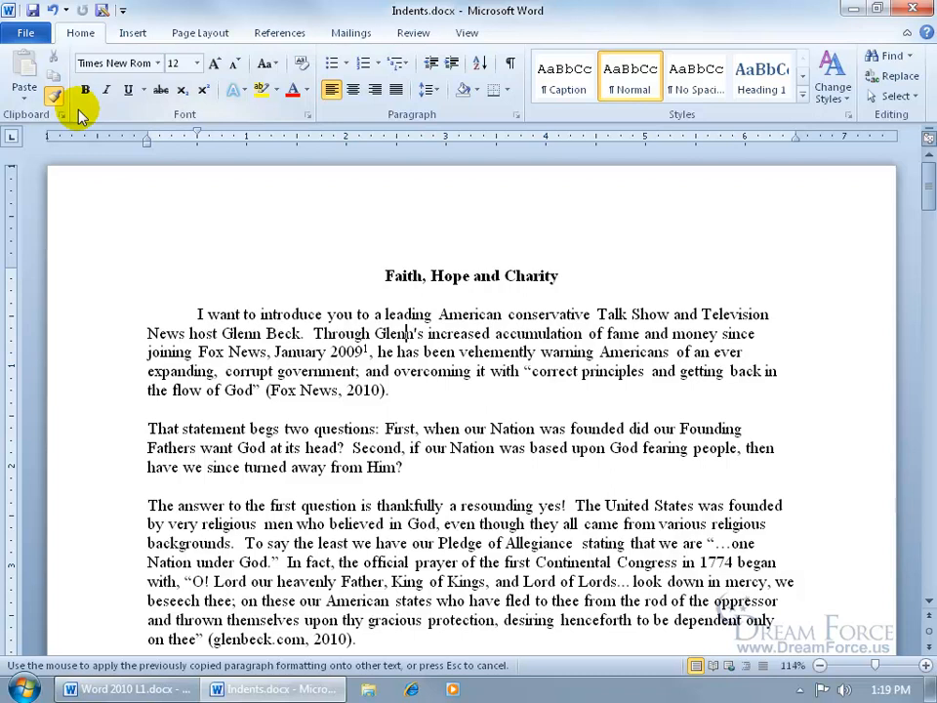
pyautogui.click(359, 448)
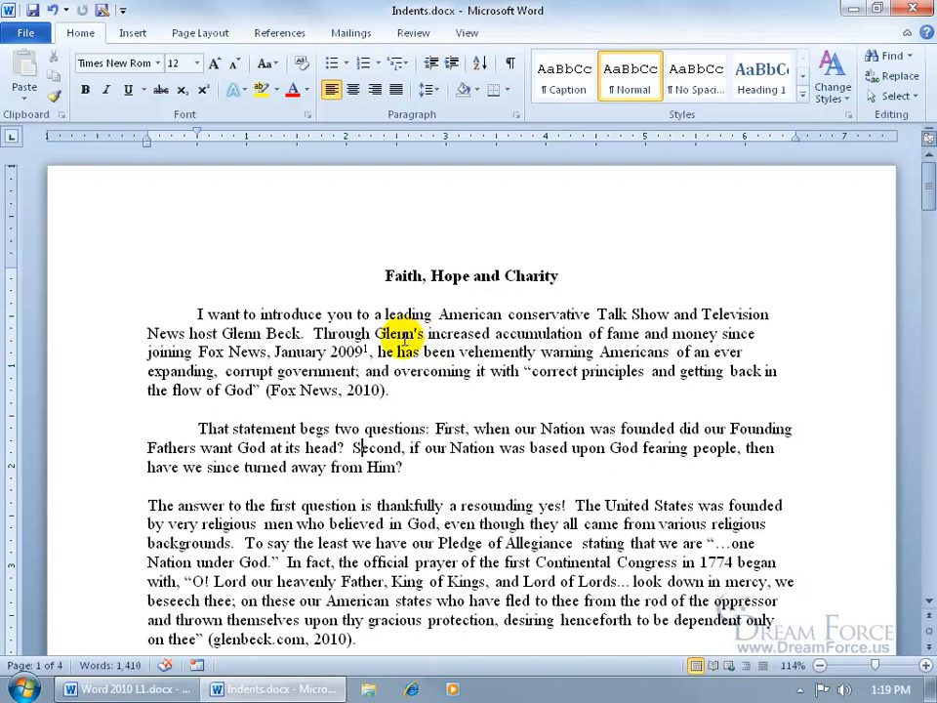
# Step: Apply the same paragraph formatting to the third body paragraph with a locked Format Painter, and leave the painter
pyautogui.click(56, 98)
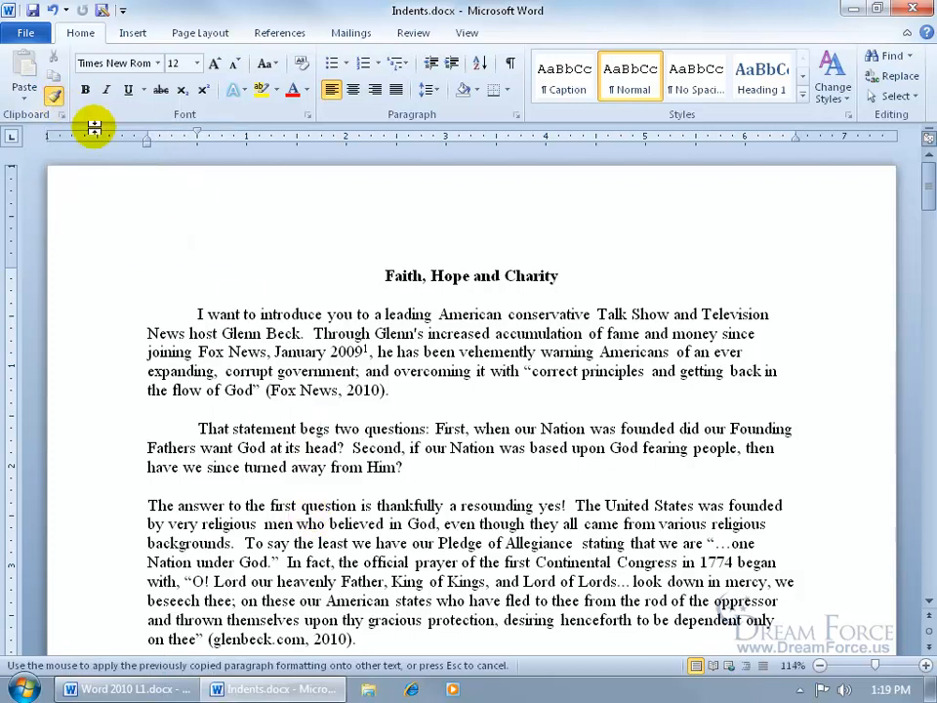
pyautogui.doubleClick(57, 99)
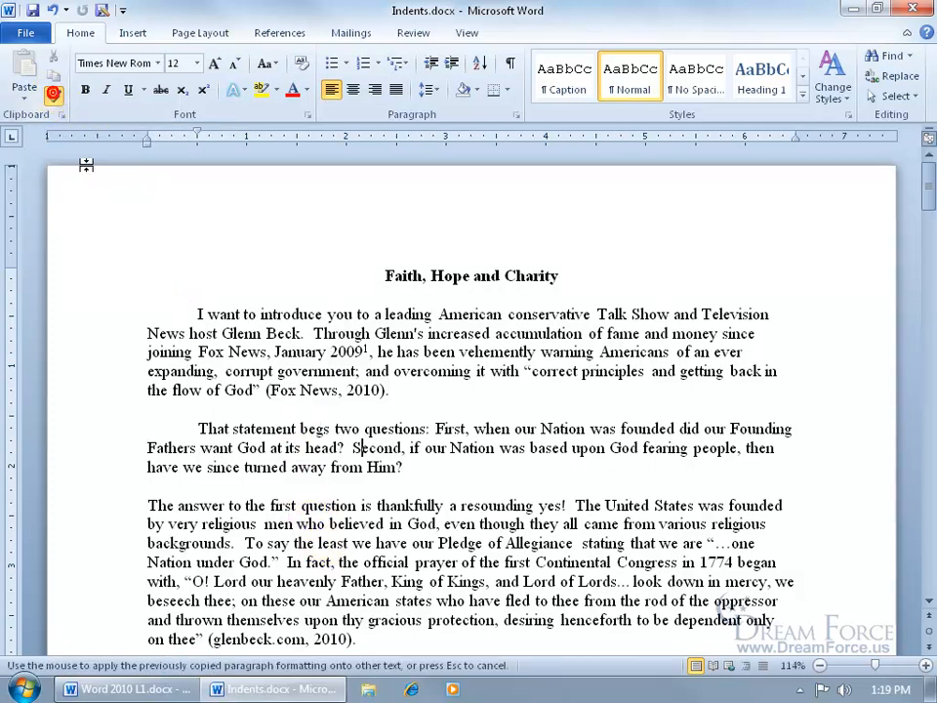
pyautogui.click(415, 524)
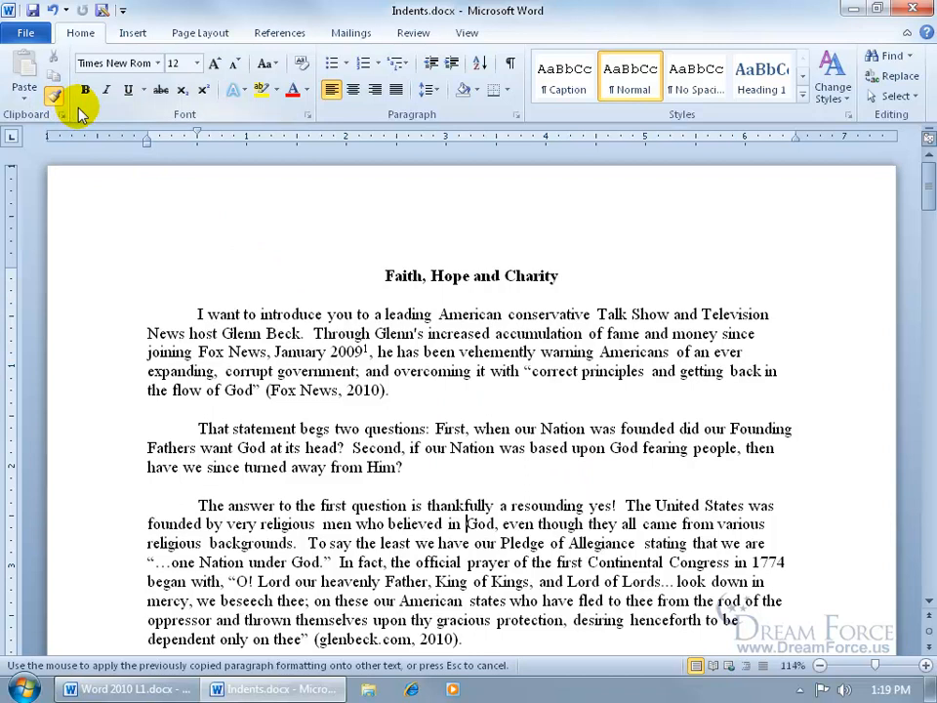
pyautogui.press('Escape')
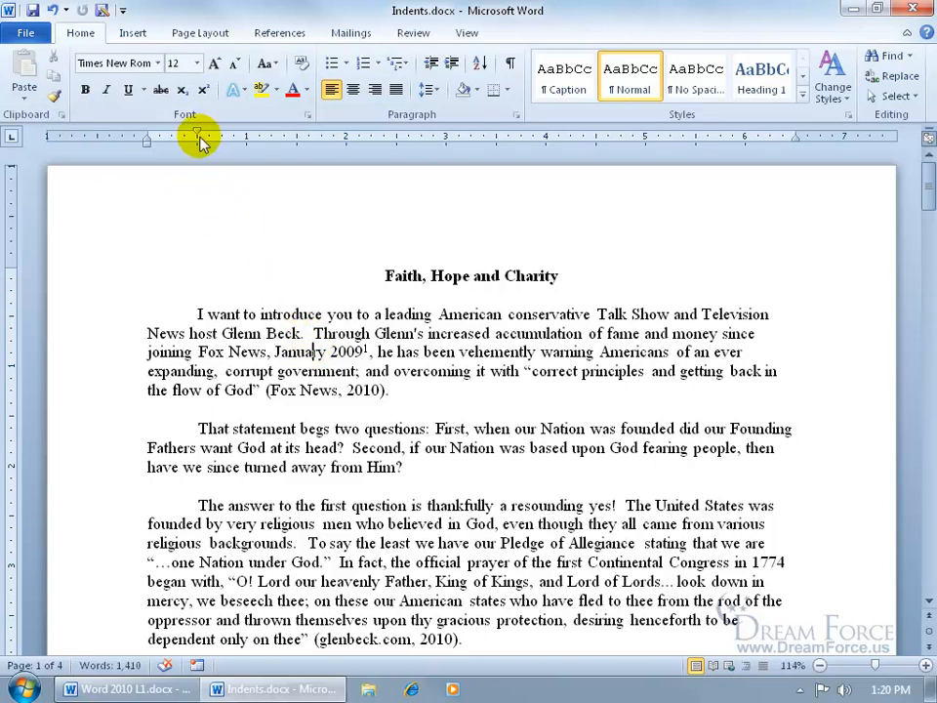
# Step: Reset the first body paragraph's first-line indent to 0, and try a 0.5-inch hanging indent before undoing it
pyautogui.moveTo(196, 131); pyautogui.dragTo(147, 135)
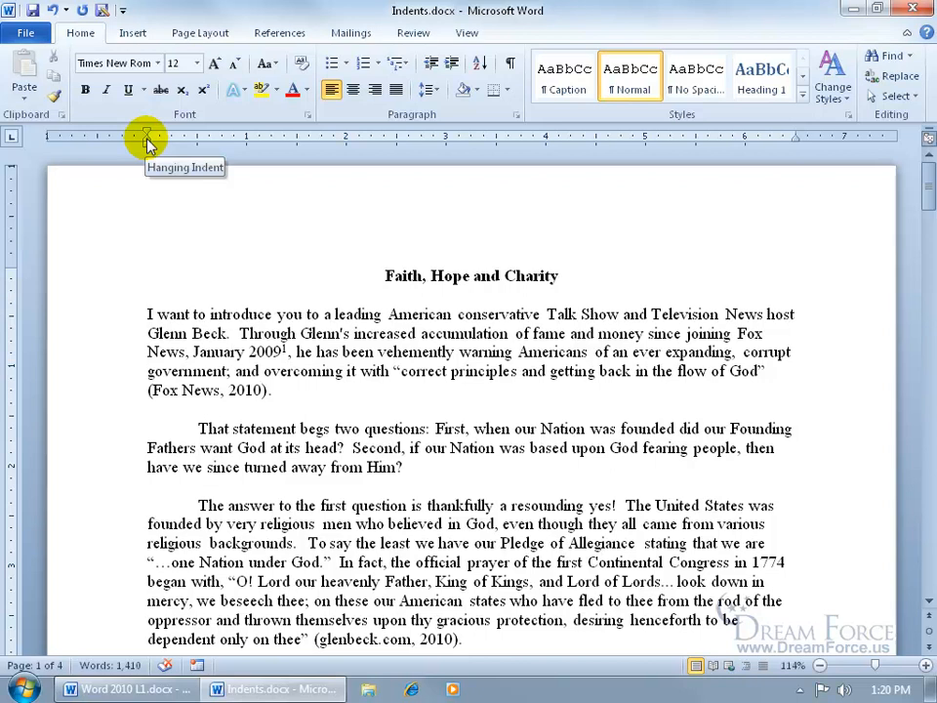
pyautogui.moveTo(147, 142); pyautogui.dragTo(198, 142)
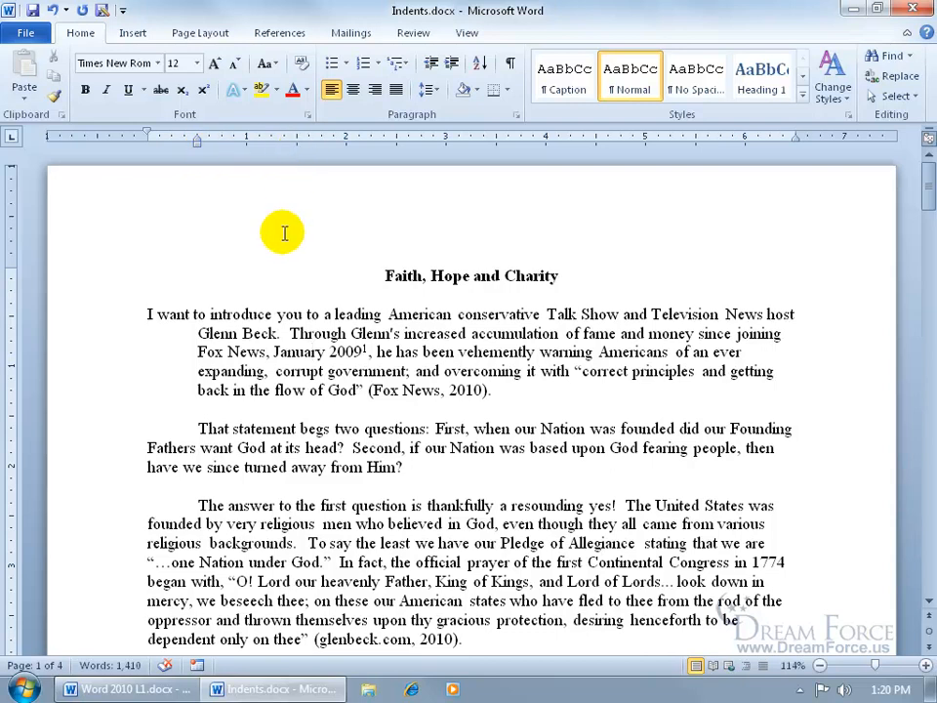
pyautogui.click(52, 10)
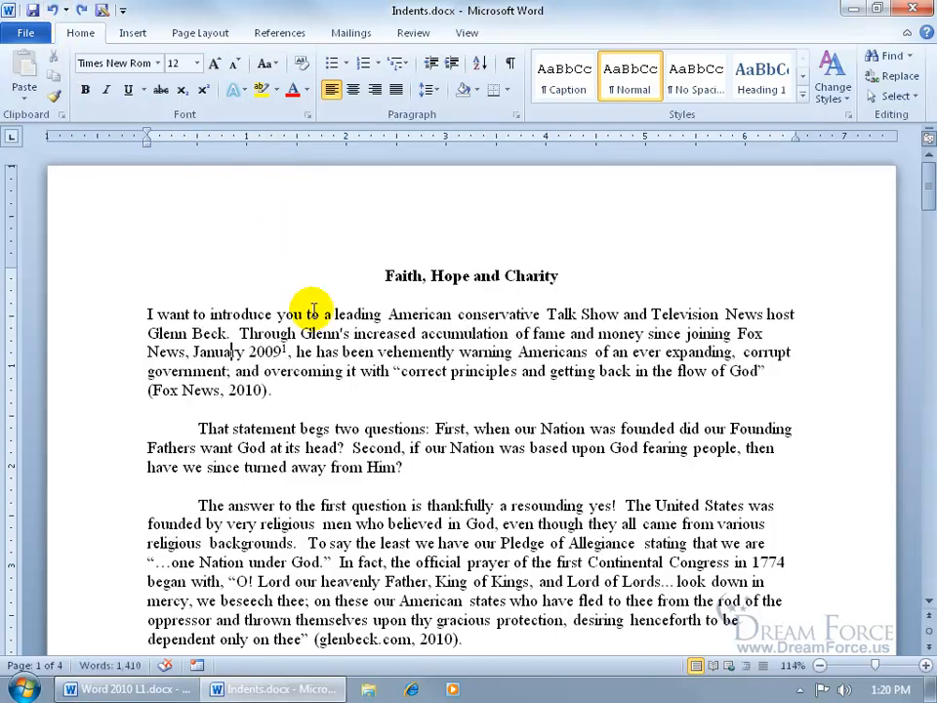
# Step: Try a 1.5-inch hanging indent on the first body paragraph in half-inch increments, and undo every increment
pyautogui.hotkey('ctrl', 't')
pyautogui.hotkey('ctrl', 't')
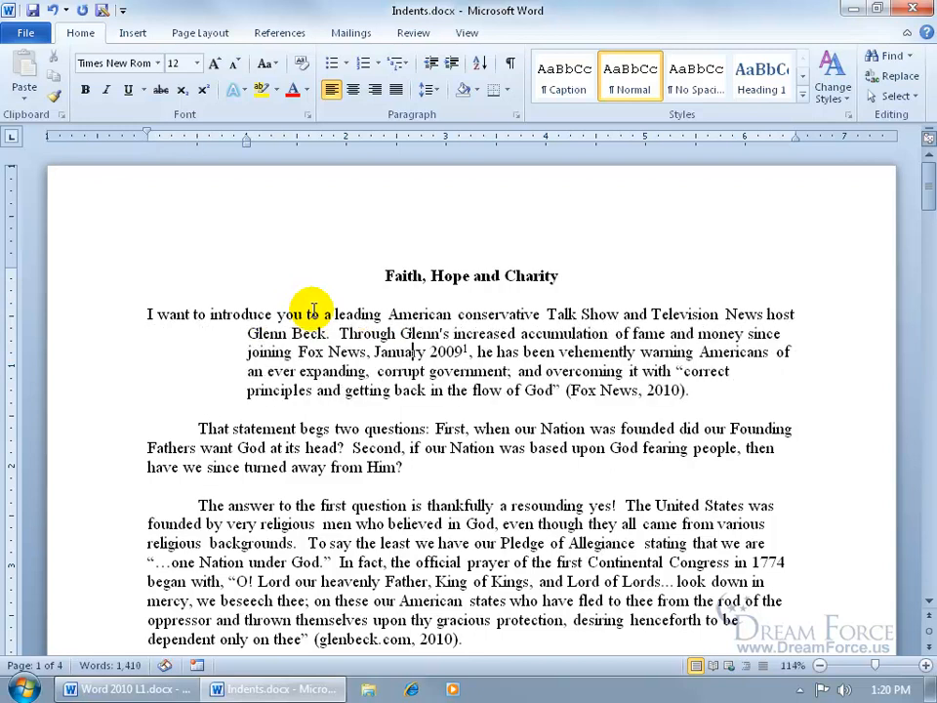
pyautogui.hotkey('ctrl', 't')
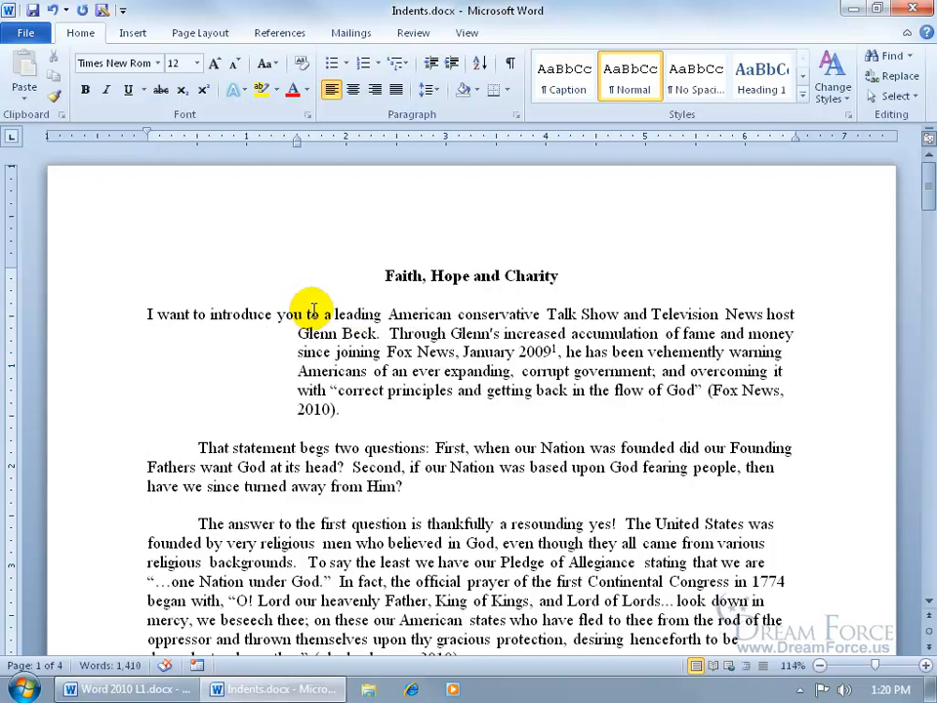
pyautogui.click(52, 10)
pyautogui.click(52, 10)
pyautogui.click(52, 10)
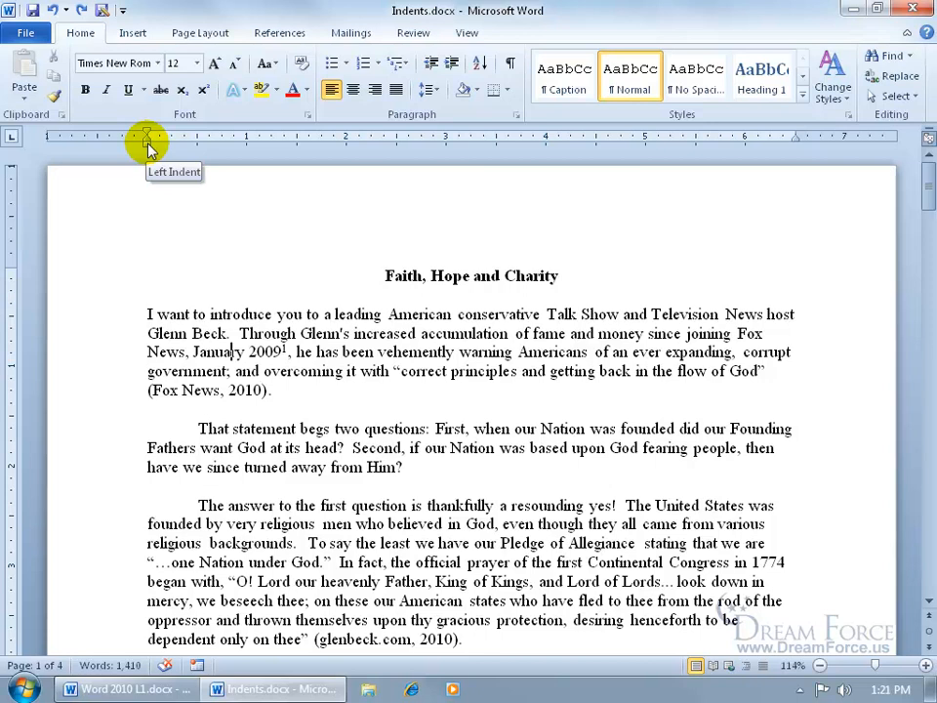
# Step: Try a 0.5-inch left indent on the first body paragraph with the ruler and with Increase Indent, undoing each
pyautogui.moveTo(147, 144); pyautogui.dragTo(197, 146)
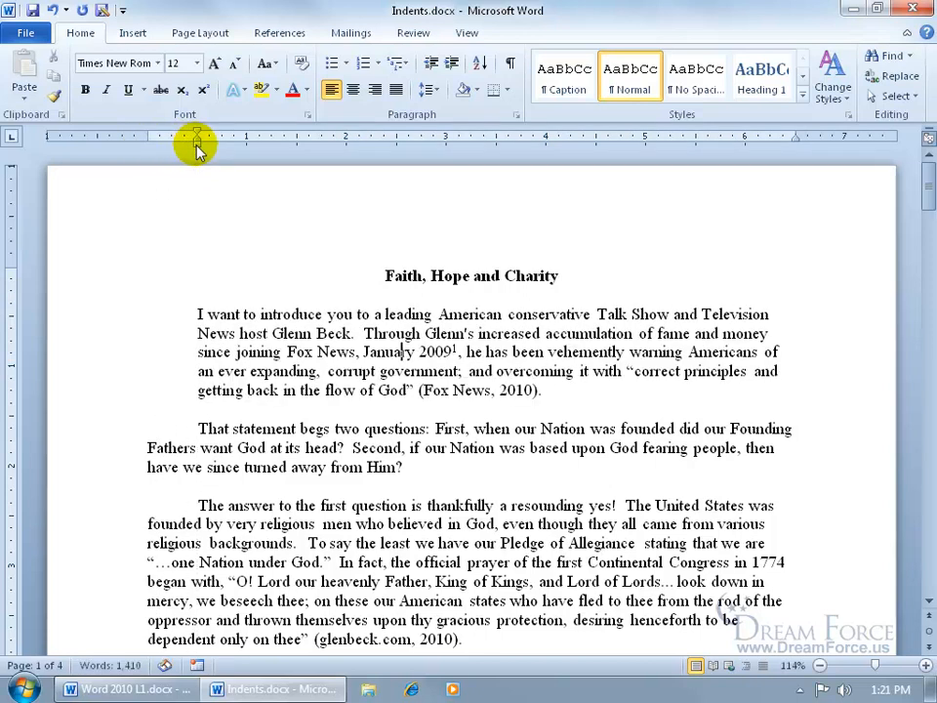
pyautogui.click(52, 10)
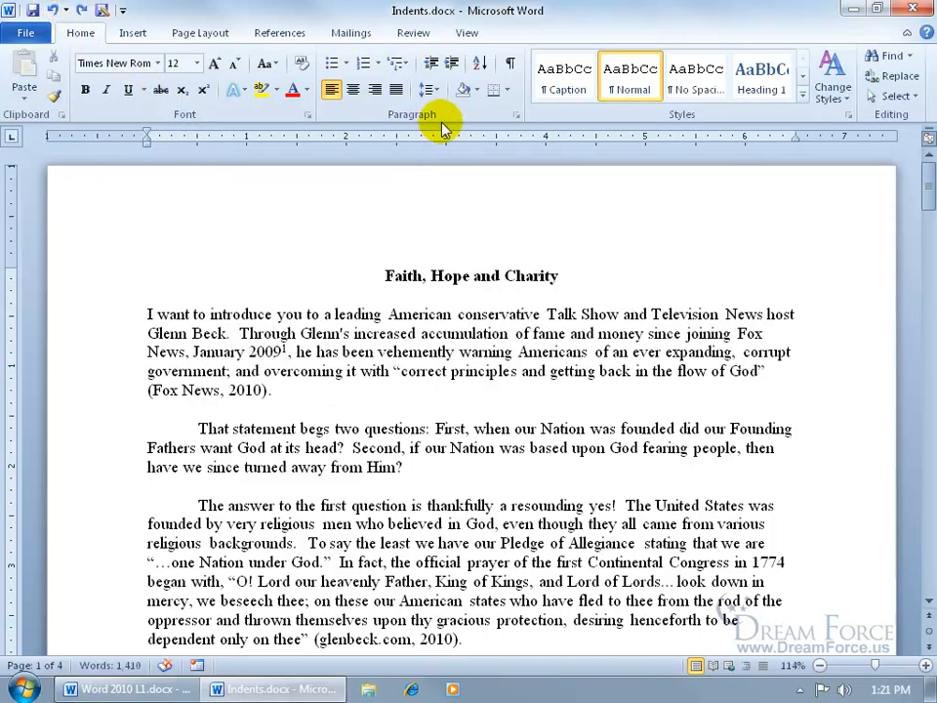
pyautogui.click(454, 64)
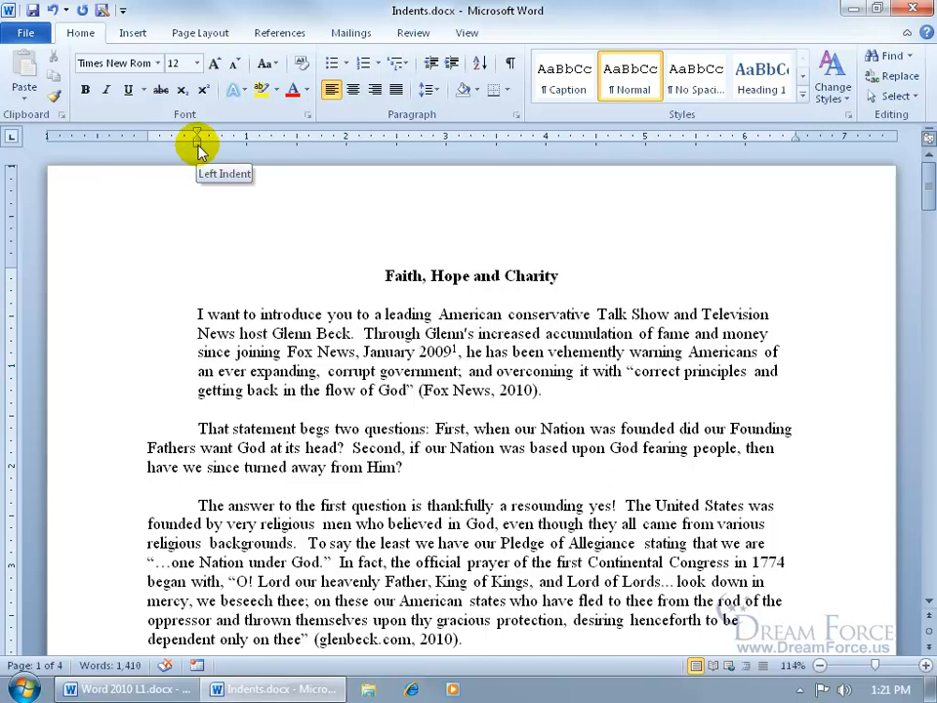
pyautogui.click(52, 10)
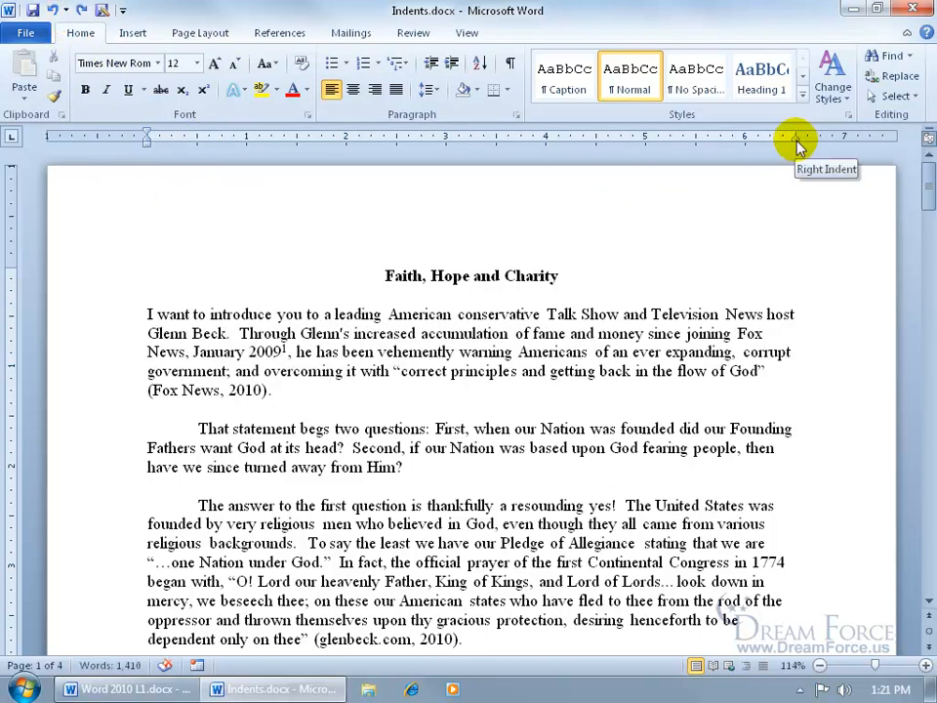
# Step: Try 0.5-inch right and left indents on the first body paragraph, and undo both
pyautogui.moveTo(796, 144); pyautogui.dragTo(744, 140)
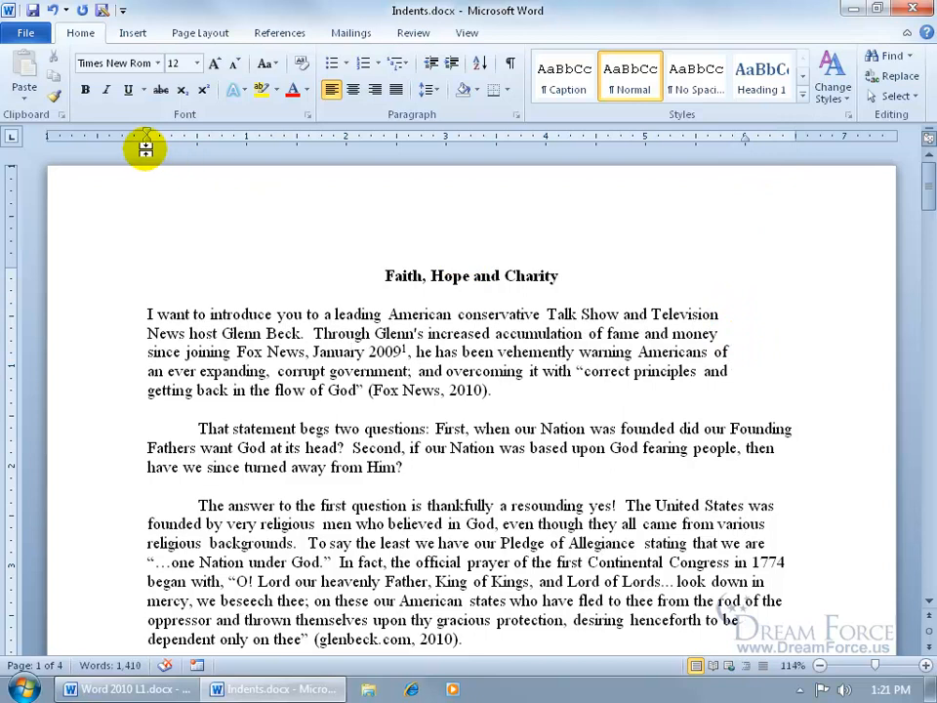
pyautogui.moveTo(148, 147); pyautogui.dragTo(198, 142)
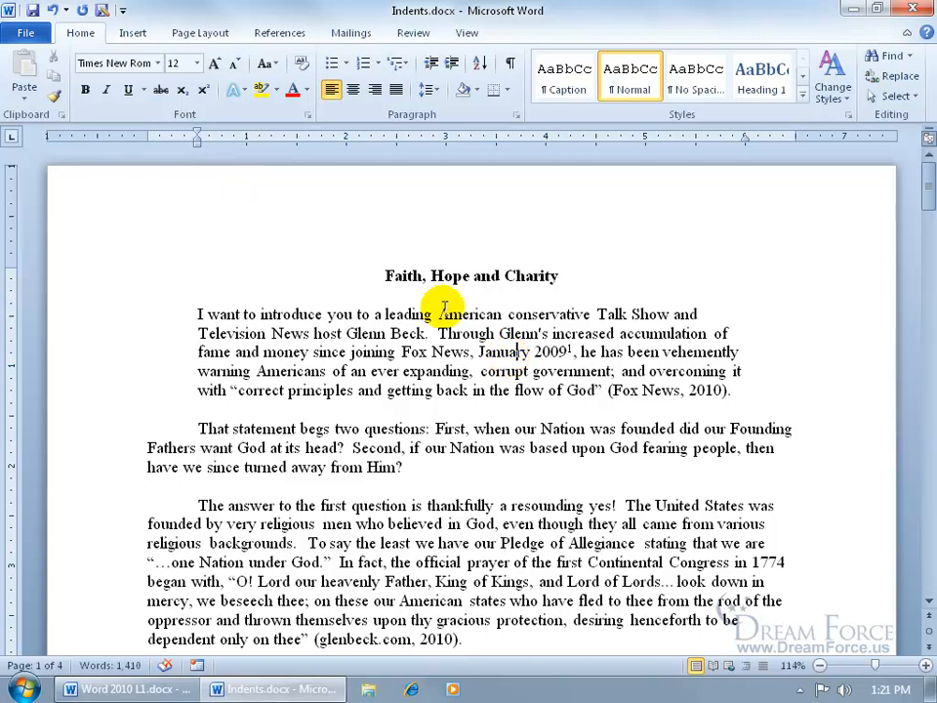
pyautogui.click(52, 10)
pyautogui.click(51, 10)
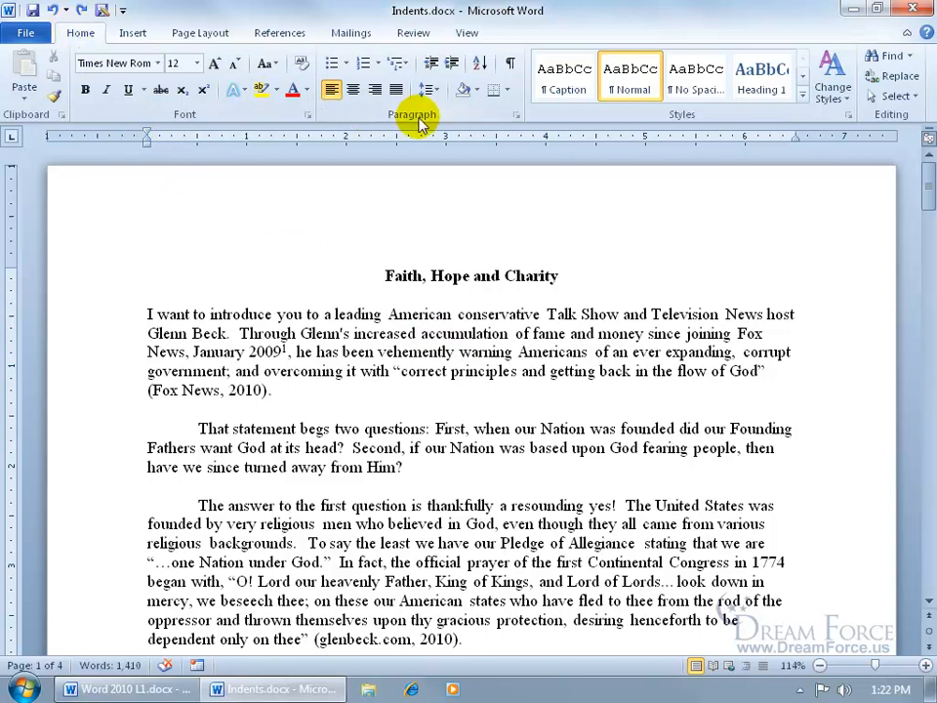
# Step: Apply a 1.1-inch hanging indent to the first body paragraph, previewing a first-line indent of the same size before that
pyautogui.click(516, 116)
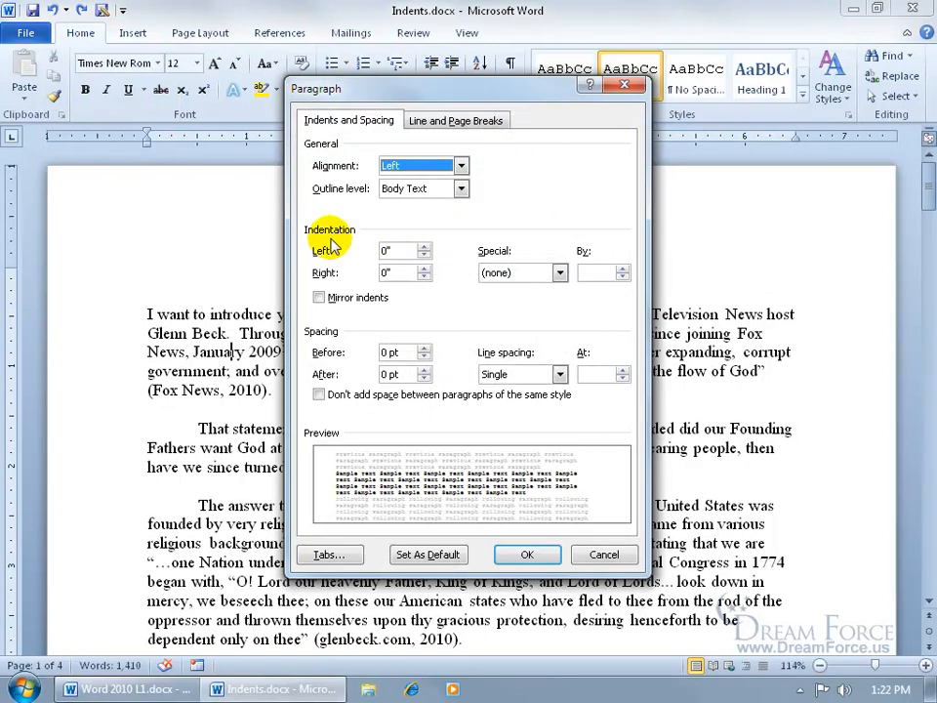
pyautogui.click(559, 272)
pyautogui.click(549, 300)
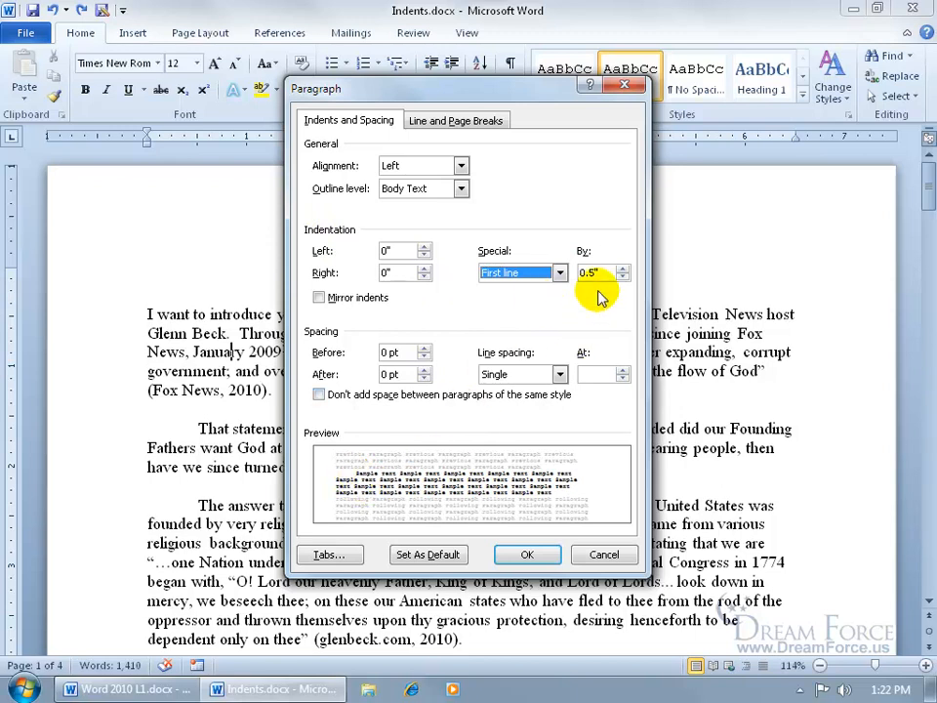
pyautogui.click(623, 268)
pyautogui.click(622, 269)
pyautogui.click(622, 269)
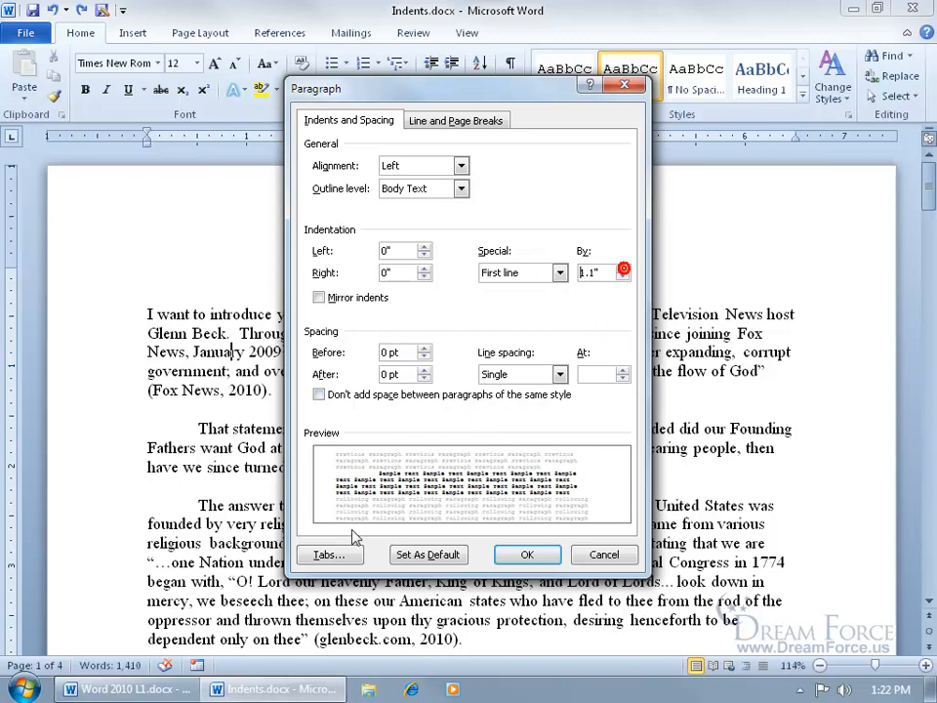
pyautogui.click(559, 272)
pyautogui.click(542, 314)
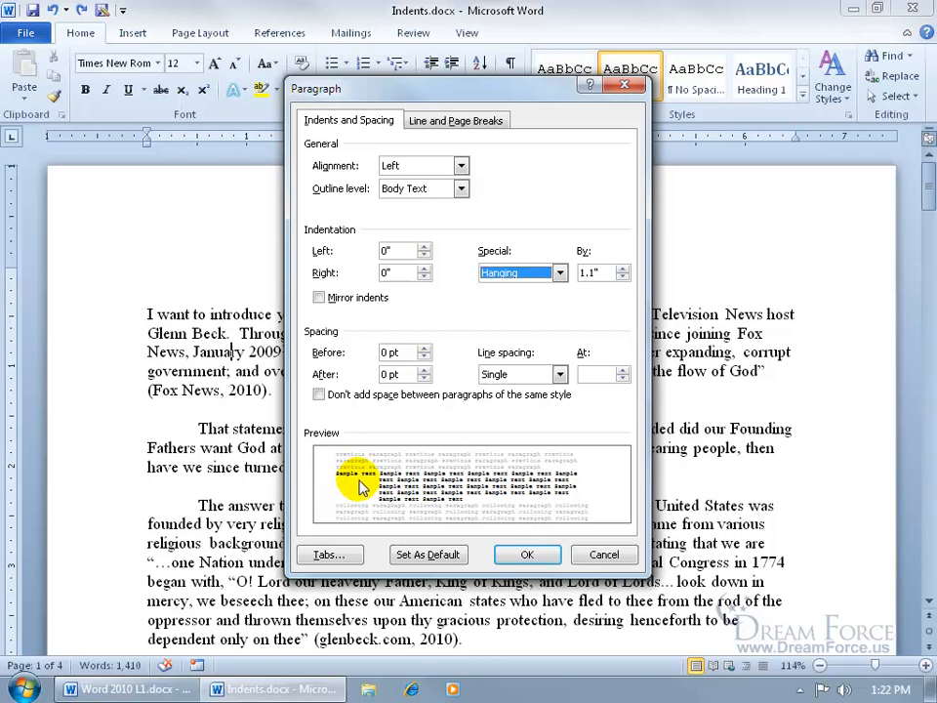
pyautogui.click(527, 554)
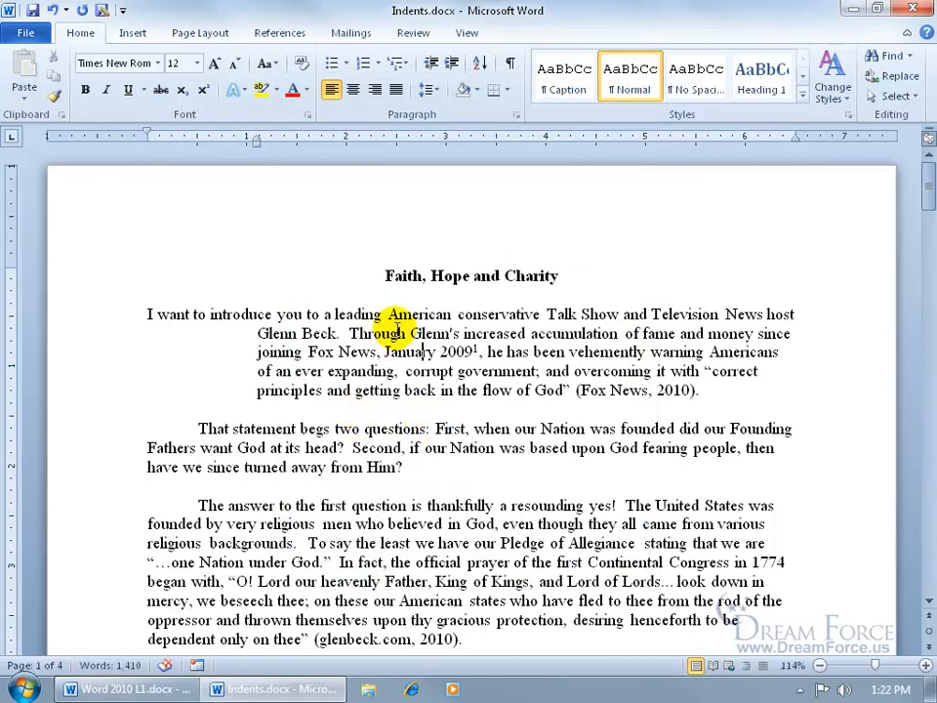
# Step: Try the paragraph settings with no special indent and a 0.4-inch left indent on the first body paragraph, and discard them
pyautogui.click(516, 116)
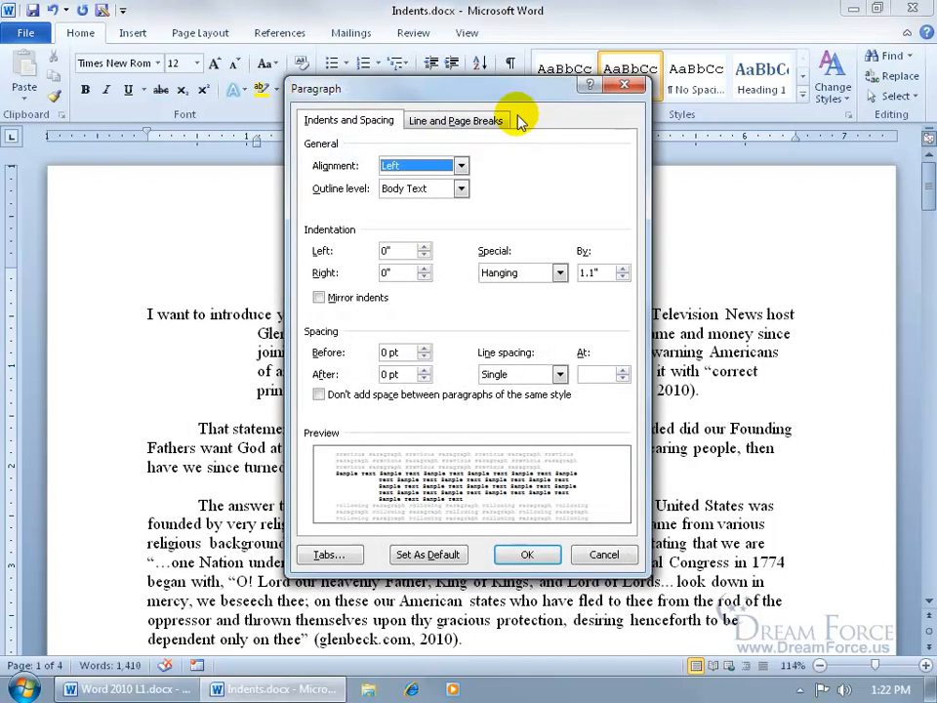
pyautogui.click(560, 273)
pyautogui.click(552, 288)
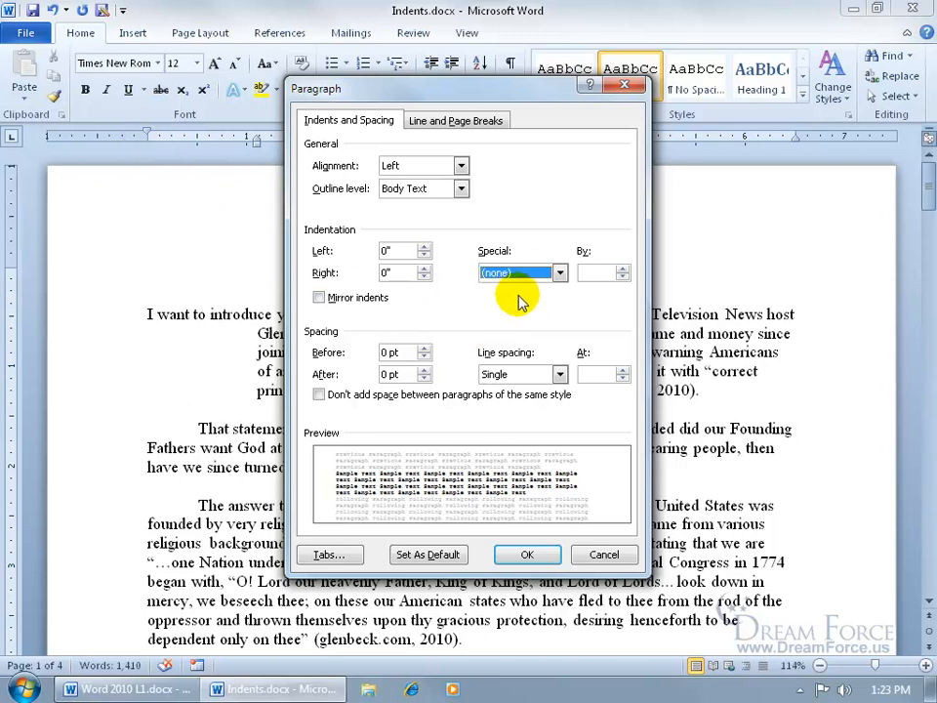
pyautogui.click(424, 246)
pyautogui.click(424, 247)
pyautogui.click(423, 246)
pyautogui.click(423, 247)
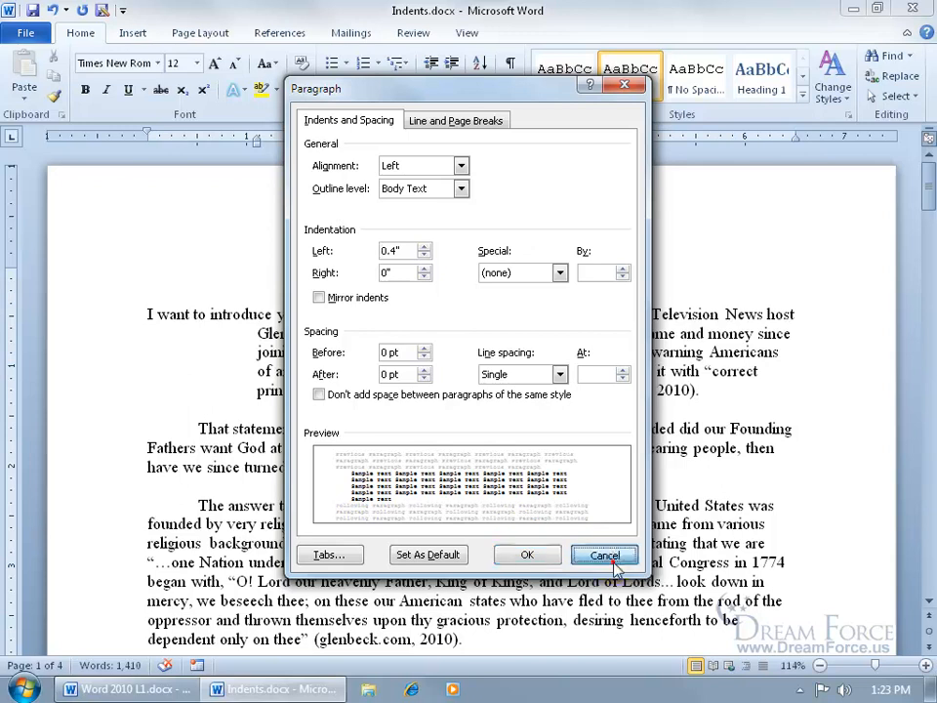
pyautogui.click(603, 554)
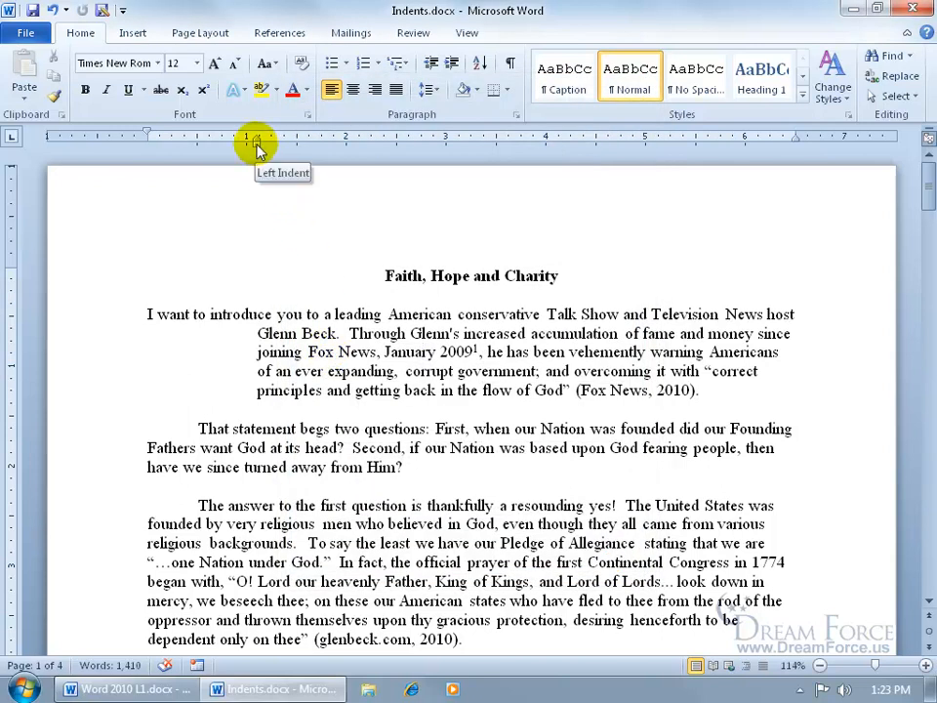
# Step: Try moving the first body paragraph's left indent to about 0.7 inch, undo it, and reset its hanging indent to 0
pyautogui.moveTo(256, 147); pyautogui.dragTo(215, 146)
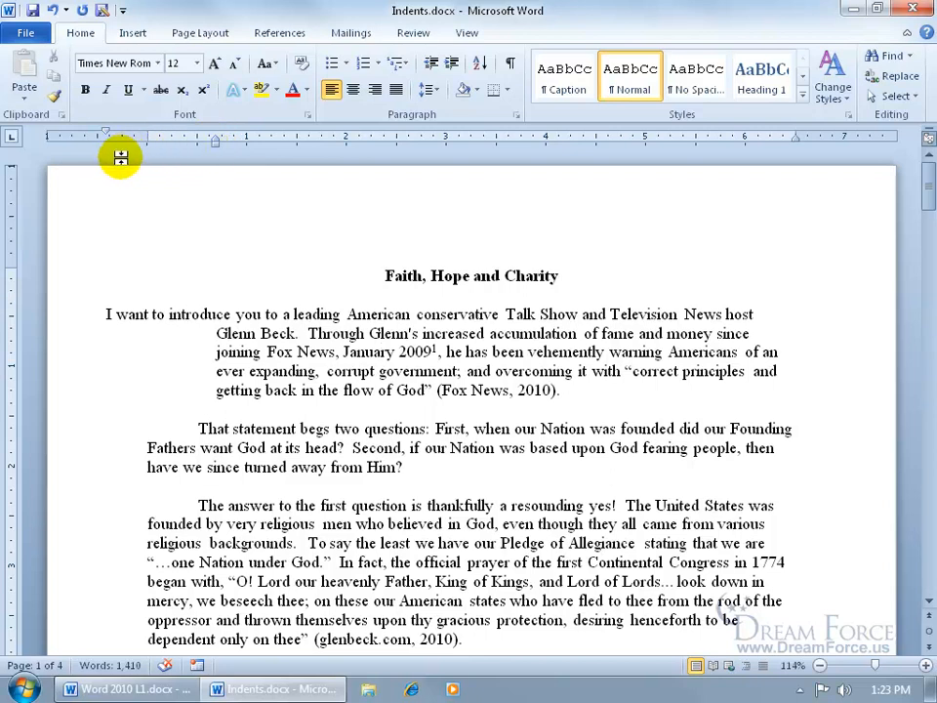
pyautogui.click(51, 10)
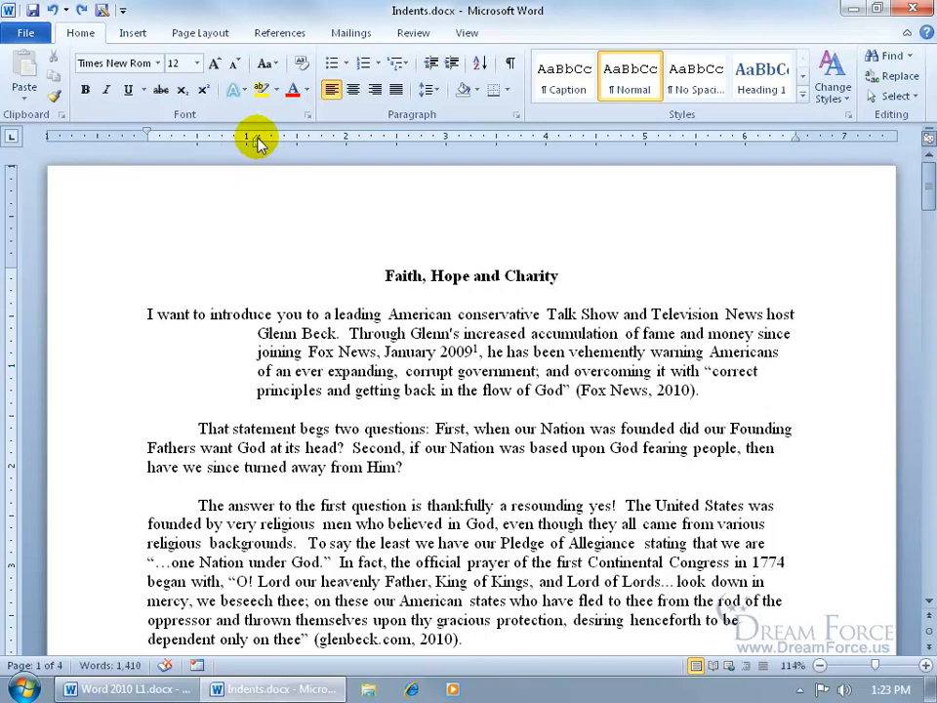
pyautogui.moveTo(259, 142); pyautogui.dragTo(148, 143)
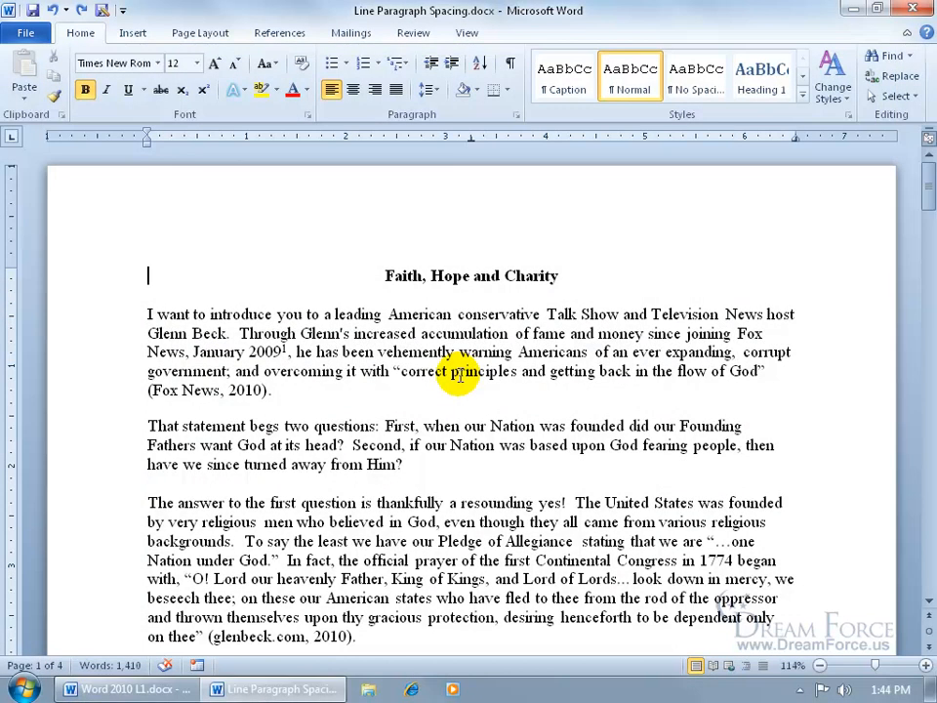
# Step: In Line Paragraph Spacing.docx, show the formatting marks and set the first body paragraph's line spacing to 2.0
pyautogui.click(438, 340)
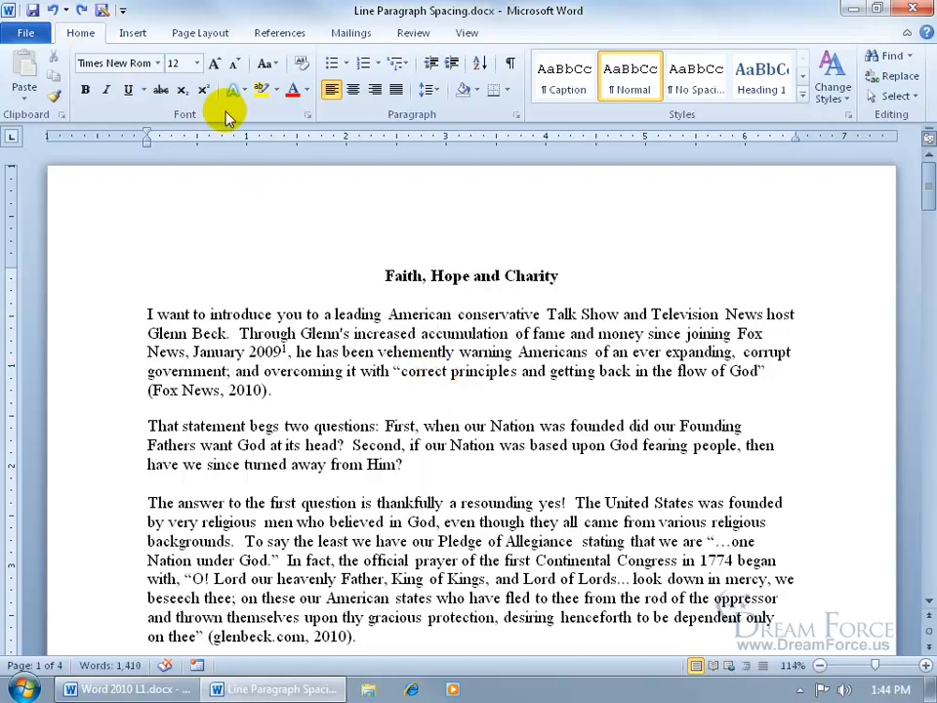
pyautogui.click(509, 62)
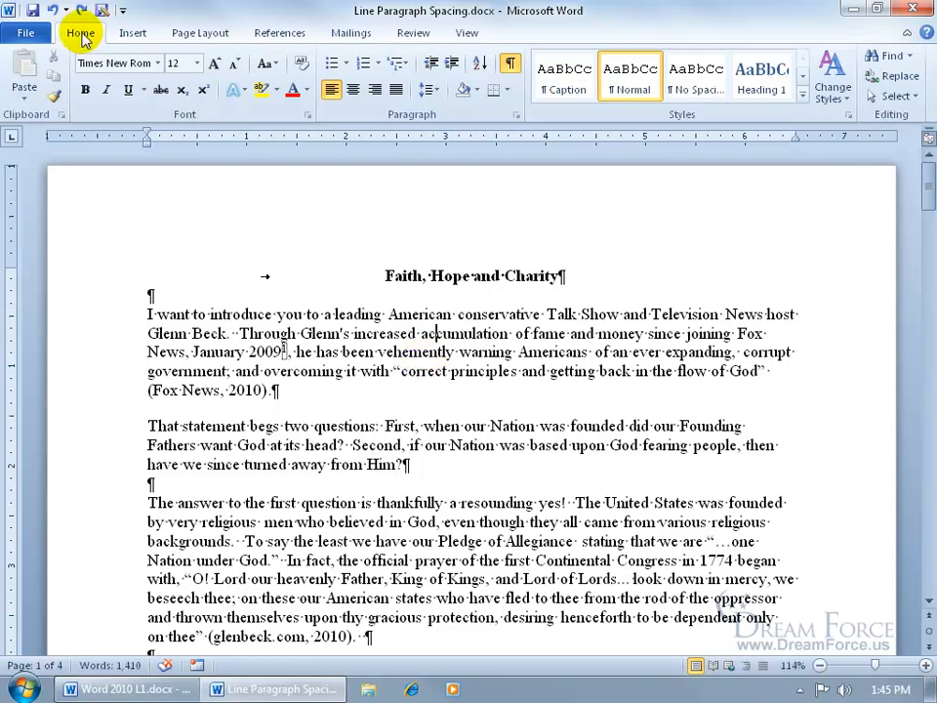
pyautogui.click(437, 91)
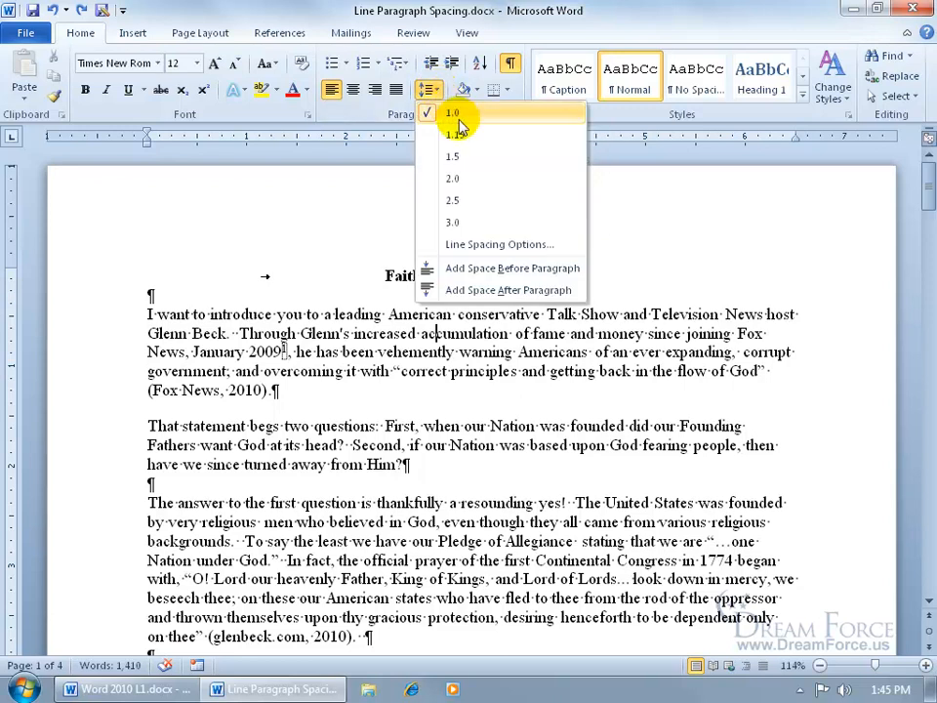
pyautogui.click(465, 184)
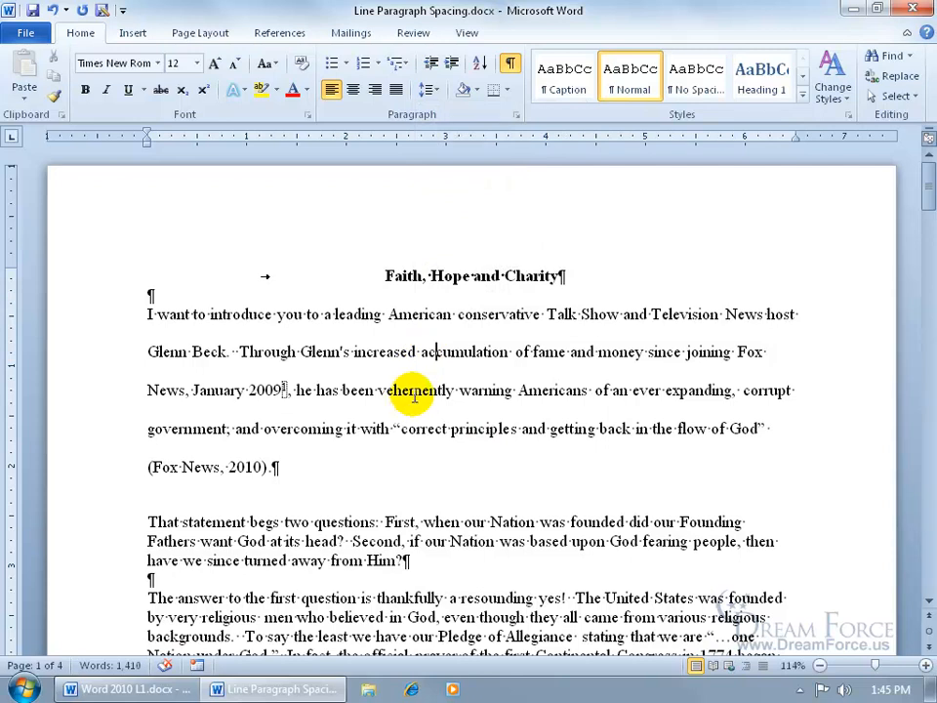
# Step: Try a custom Multiple line spacing of 4.15 on the first body paragraph, and undo it
pyautogui.click(429, 88)
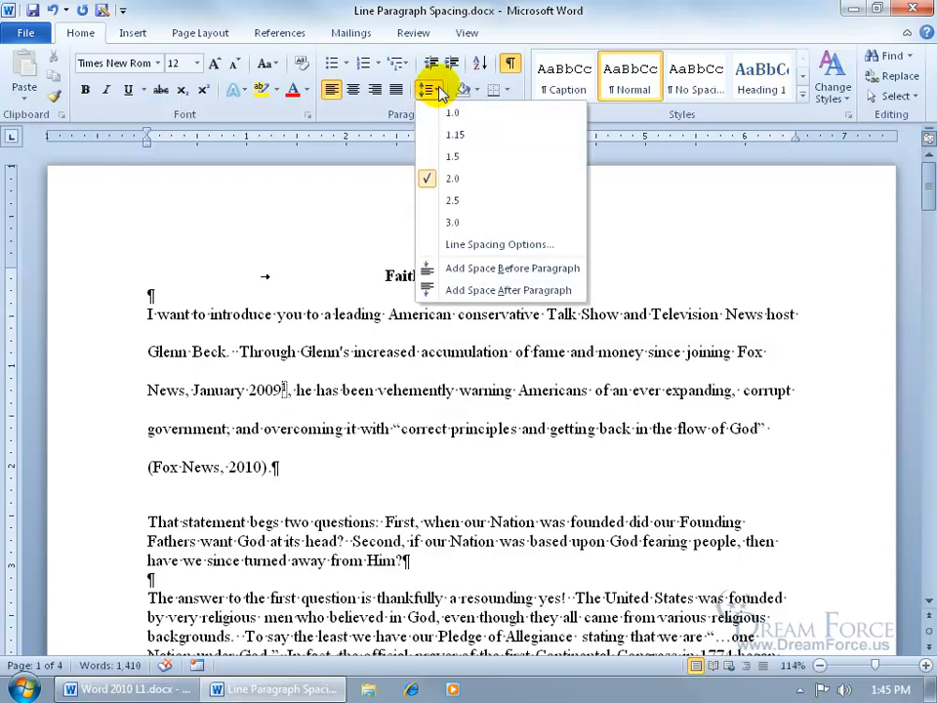
pyautogui.click(479, 245)
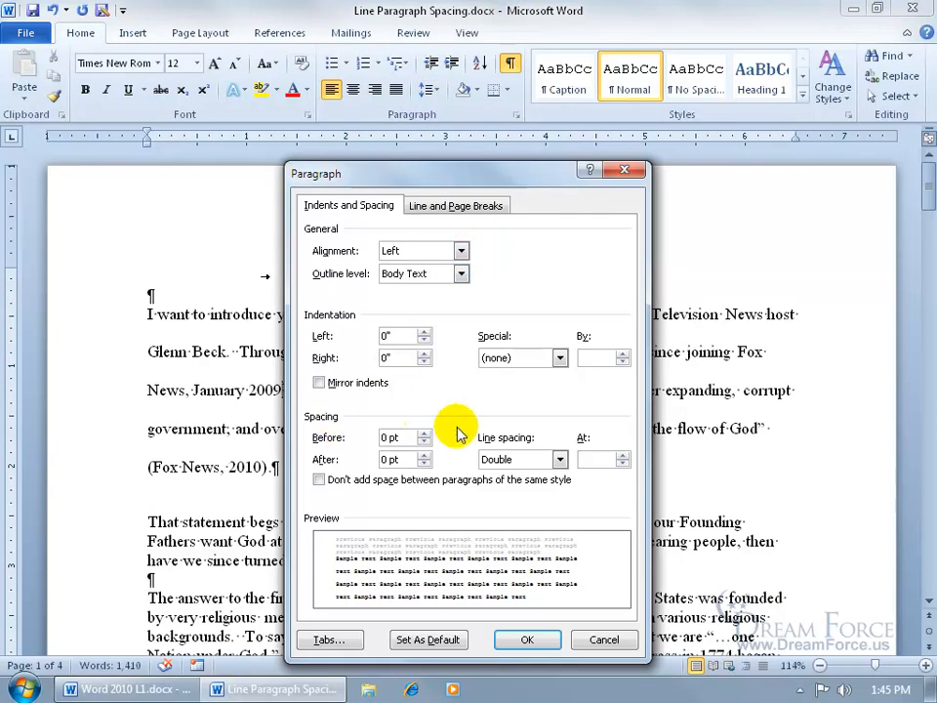
pyautogui.click(622, 455)
pyautogui.click(622, 455)
pyautogui.click(622, 455)
pyautogui.click(623, 455)
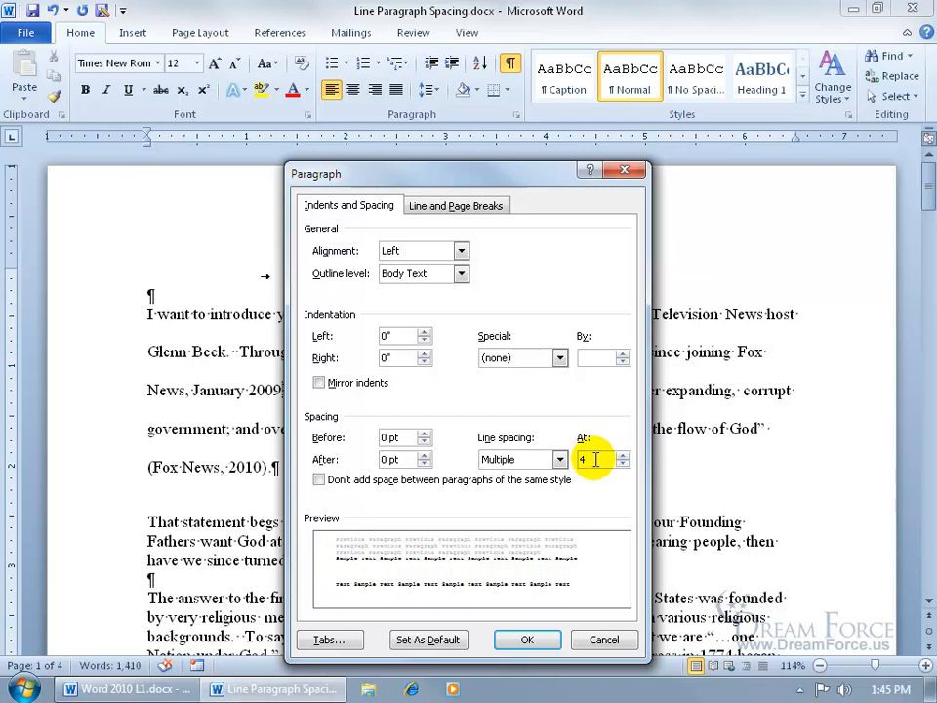
pyautogui.write('.15')
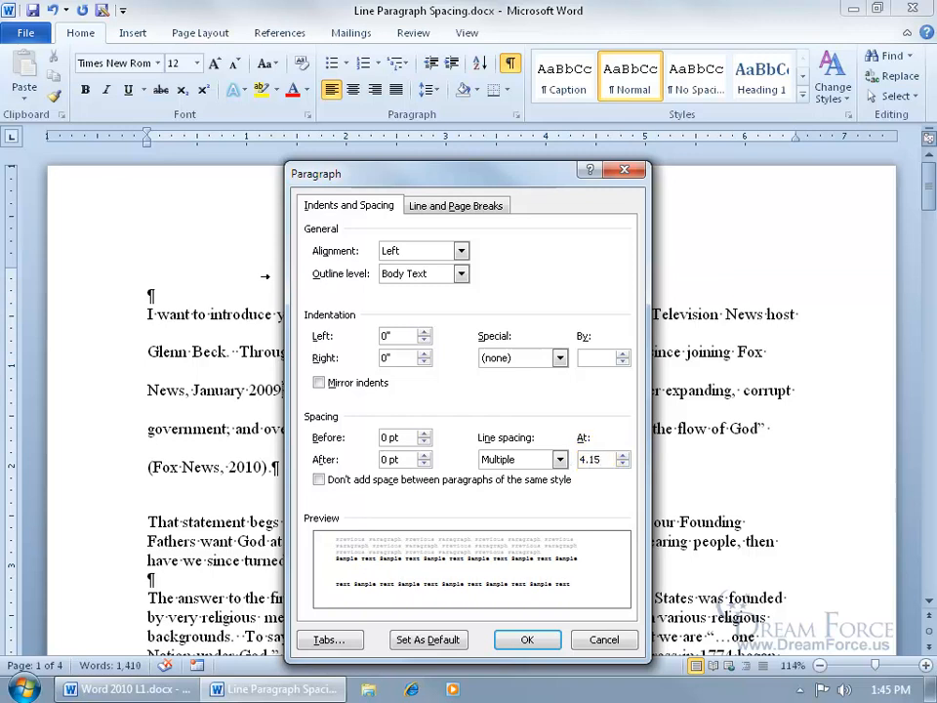
pyautogui.click(548, 629)
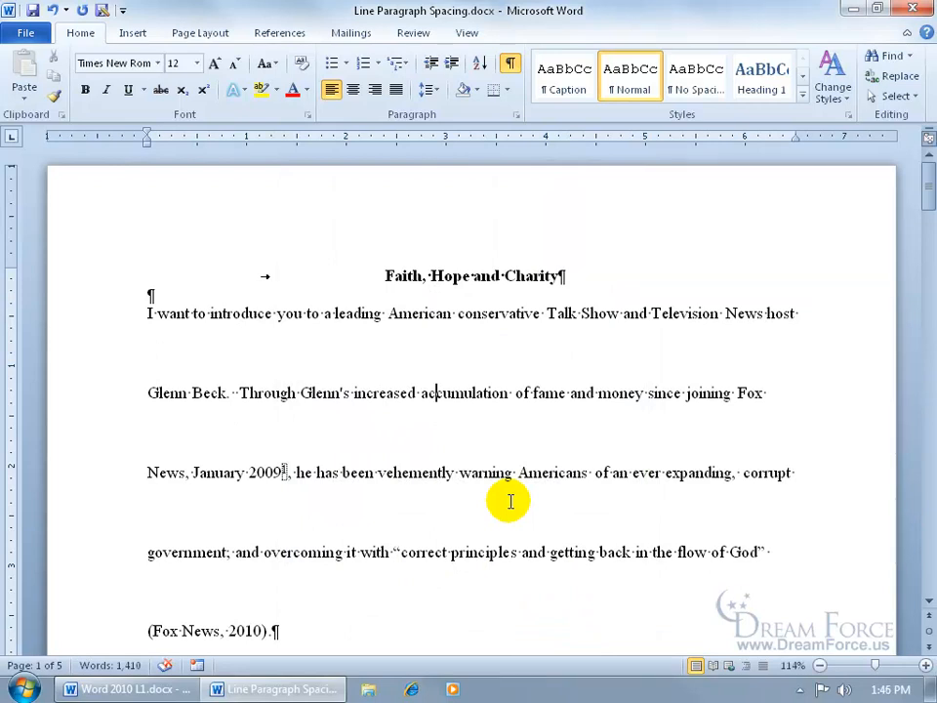
pyautogui.hotkey('ctrl', 'z')
# Step: Apply double and finally 1.5 line spacing to the first body paragraph, and hide the formatting marks
pyautogui.hotkey('ctrl', '2')
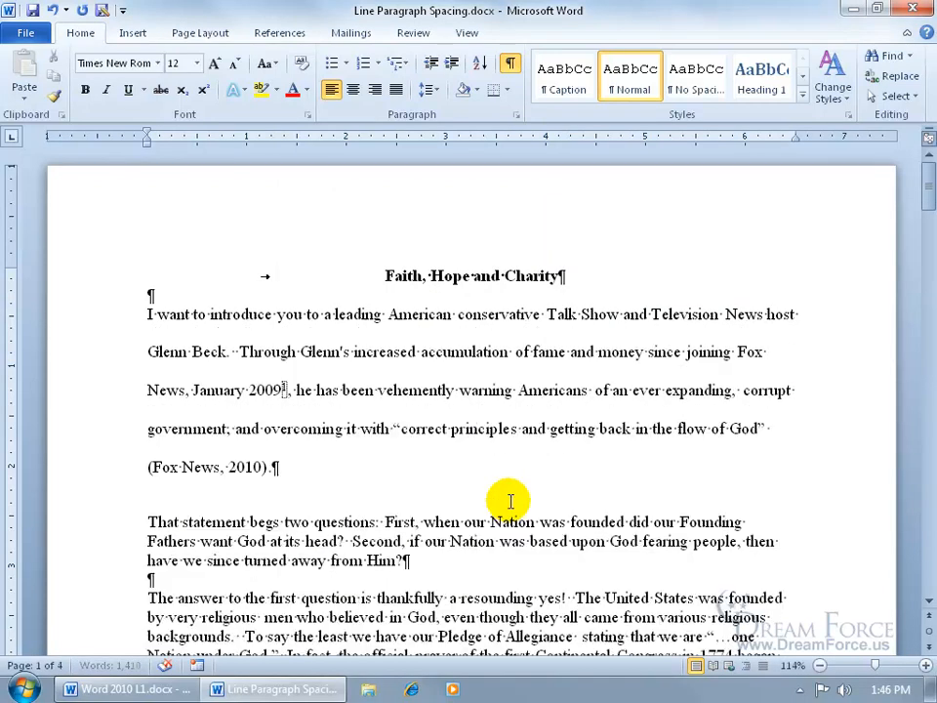
pyautogui.hotkey('ctrl', '5')
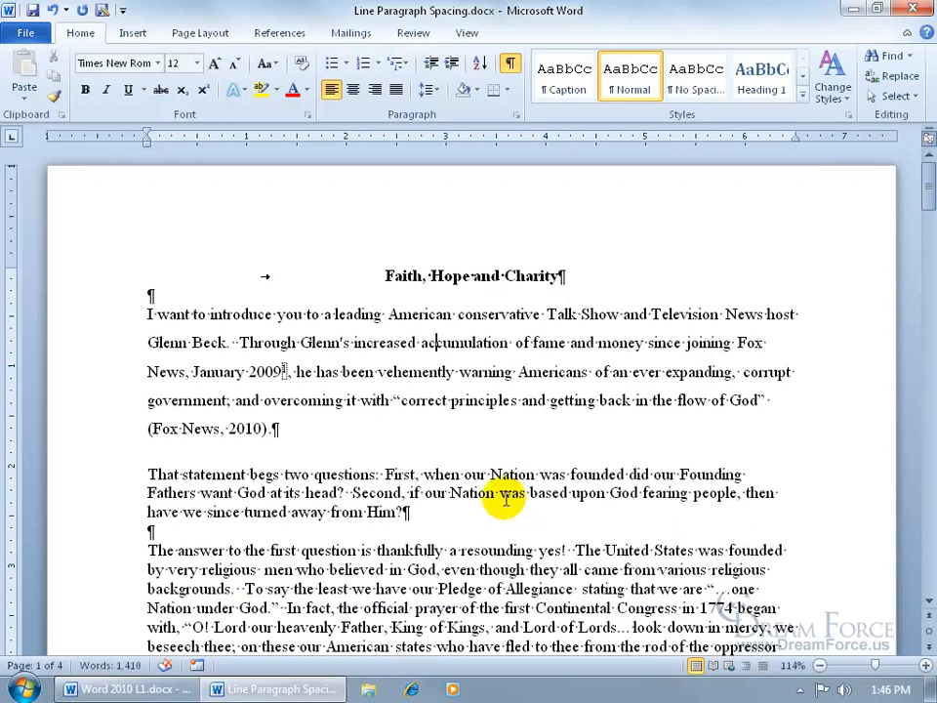
pyautogui.click(511, 62)
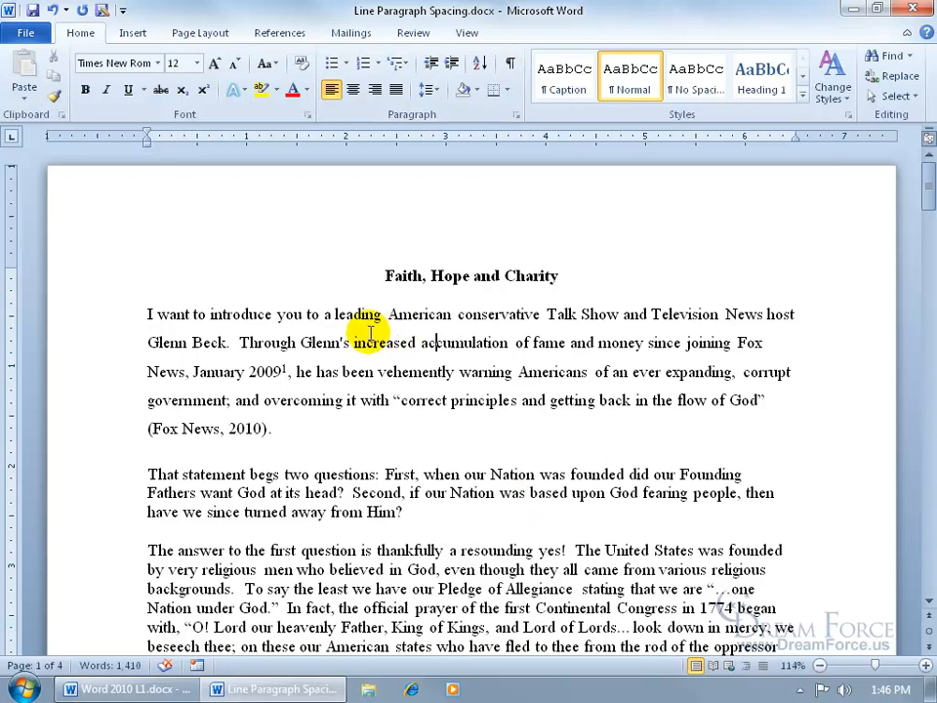
# Step: Show the formatting marks and set the first body paragraph to single line spacing
pyautogui.click(153, 319)
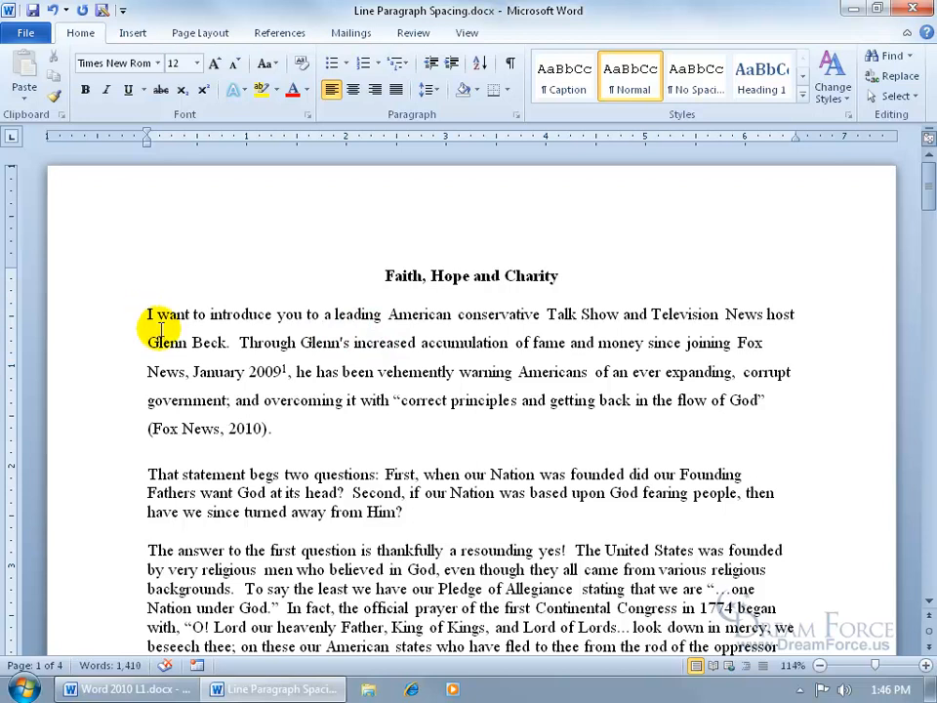
pyautogui.click(155, 325)
pyautogui.click(162, 327)
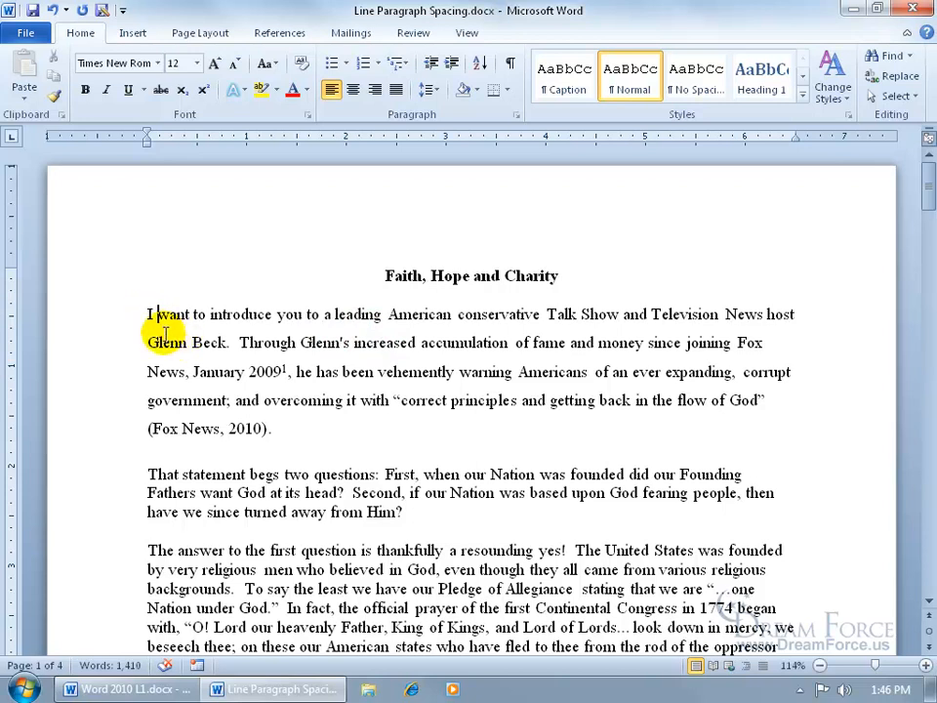
pyautogui.click(164, 325)
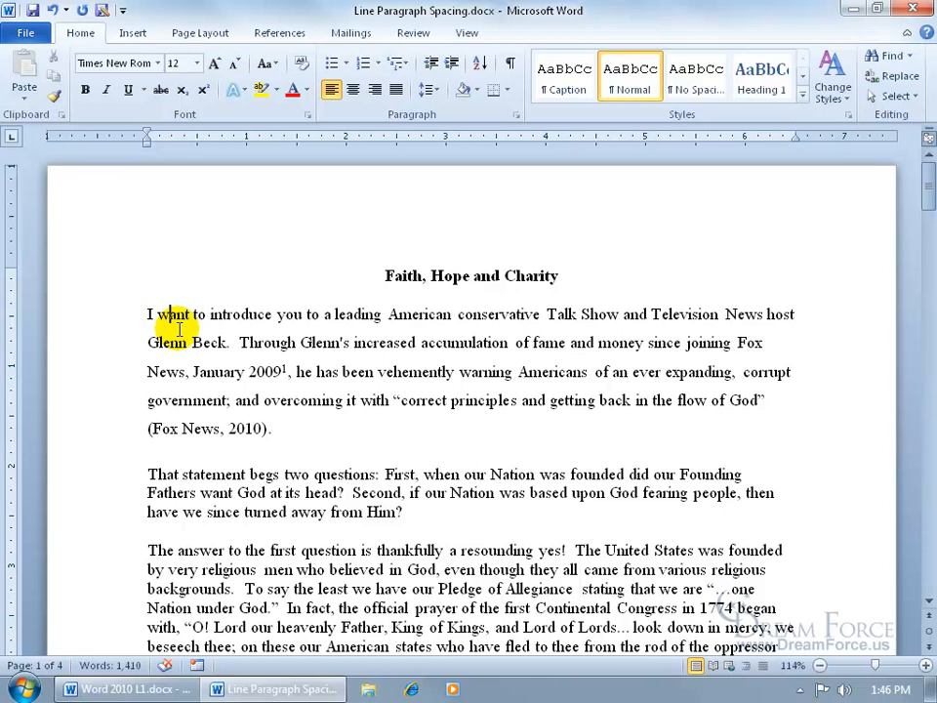
pyautogui.click(510, 63)
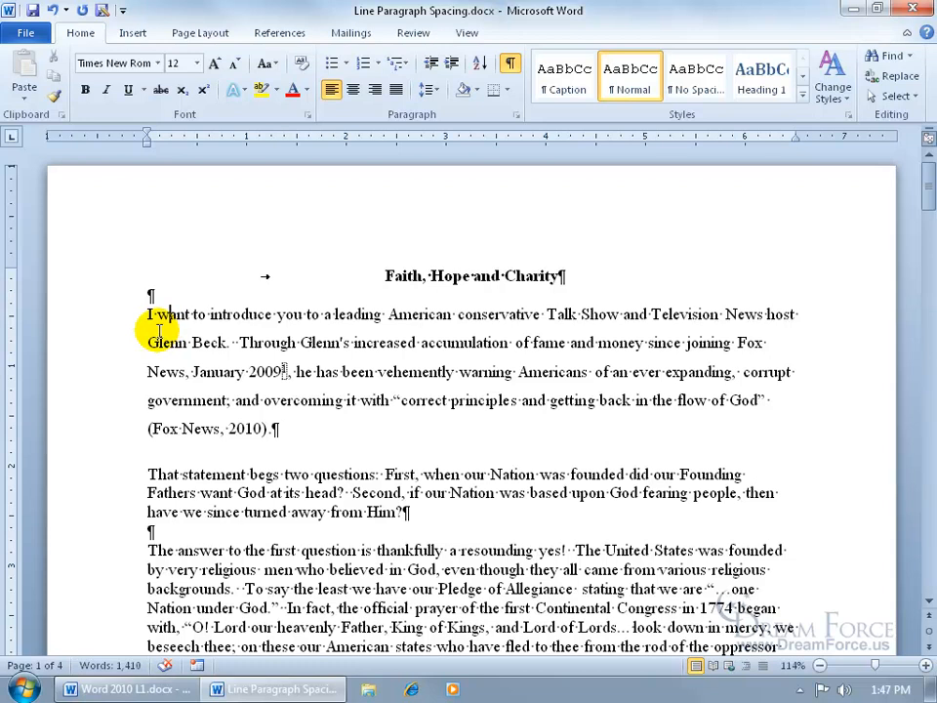
pyautogui.hotkey('ctrl', '1')
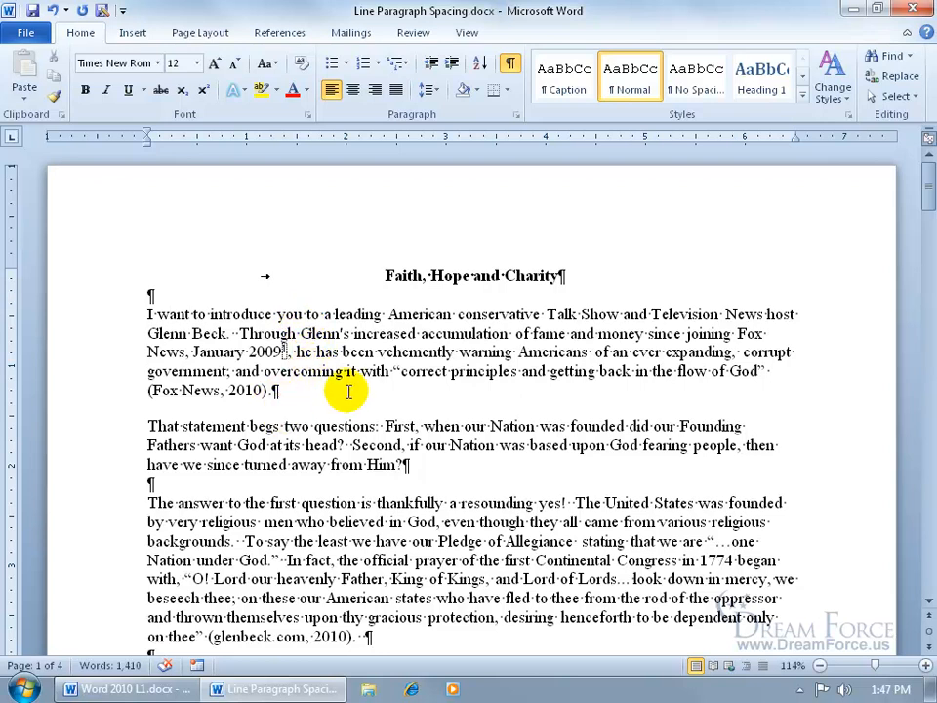
# Step: Delete the blank paragraph above the third body paragraph and give that third paragraph 12 pt of spacing before it
pyautogui.click(161, 486)
pyautogui.press('Delete')
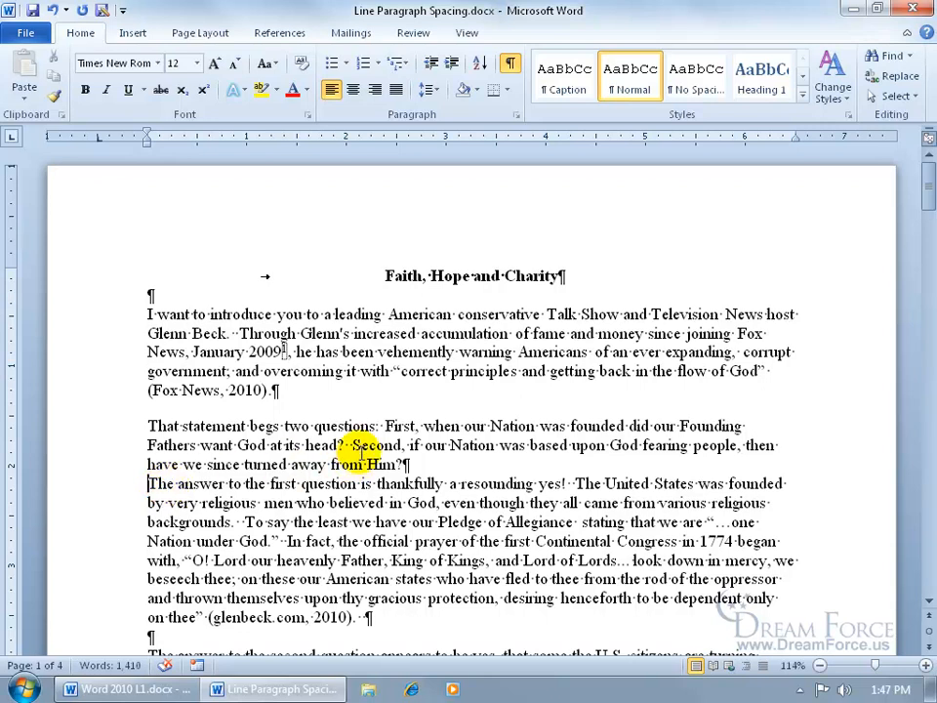
pyautogui.rightClick(359, 447)
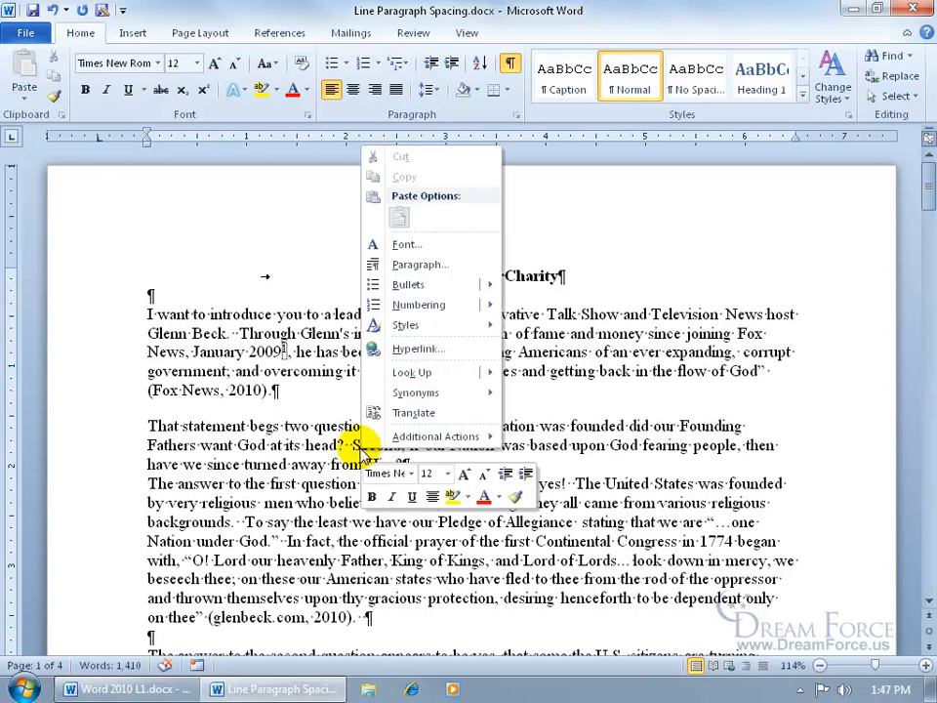
pyautogui.rightClick(321, 542)
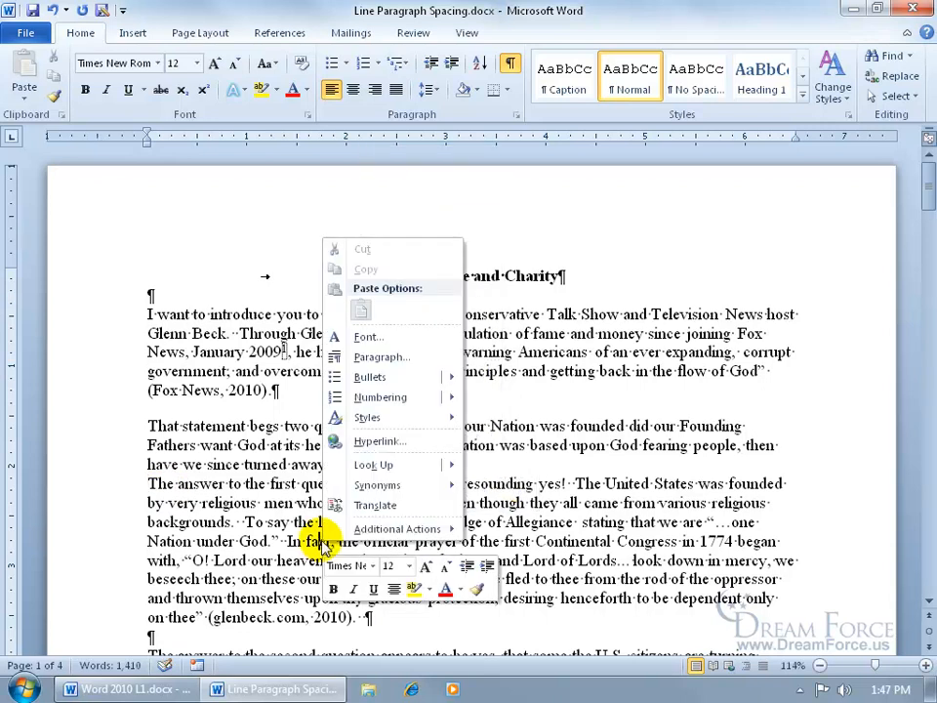
pyautogui.click(394, 364)
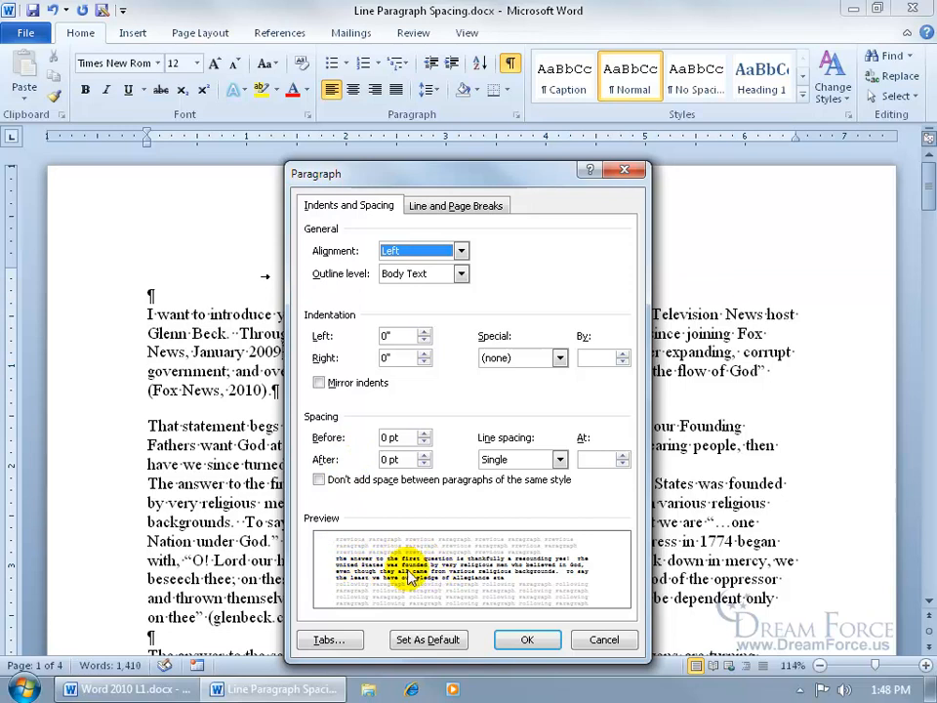
pyautogui.click(425, 434)
pyautogui.click(425, 434)
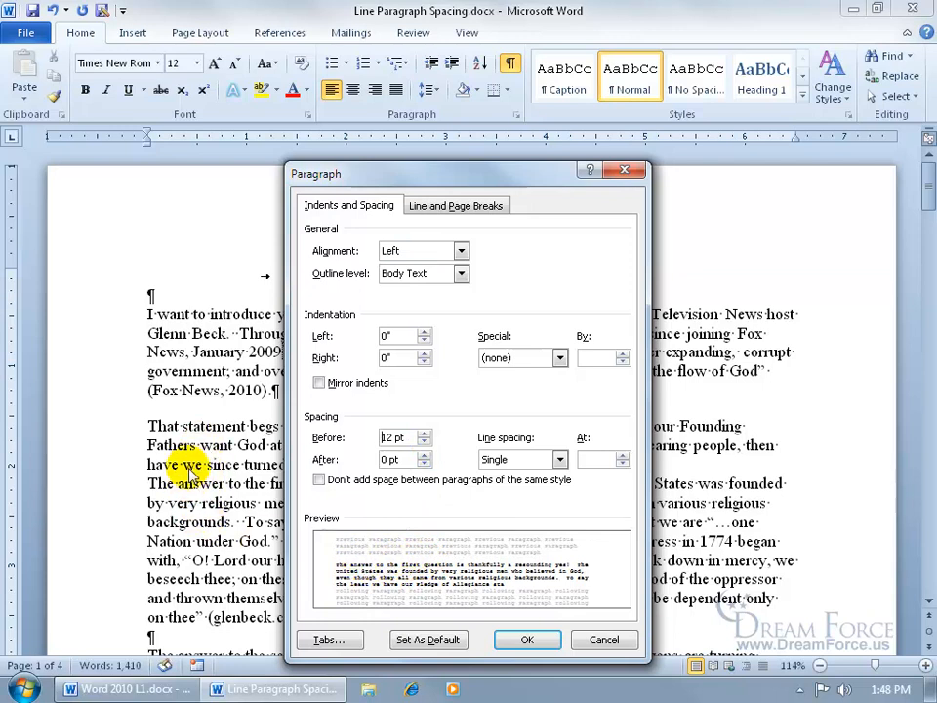
pyautogui.click(527, 640)
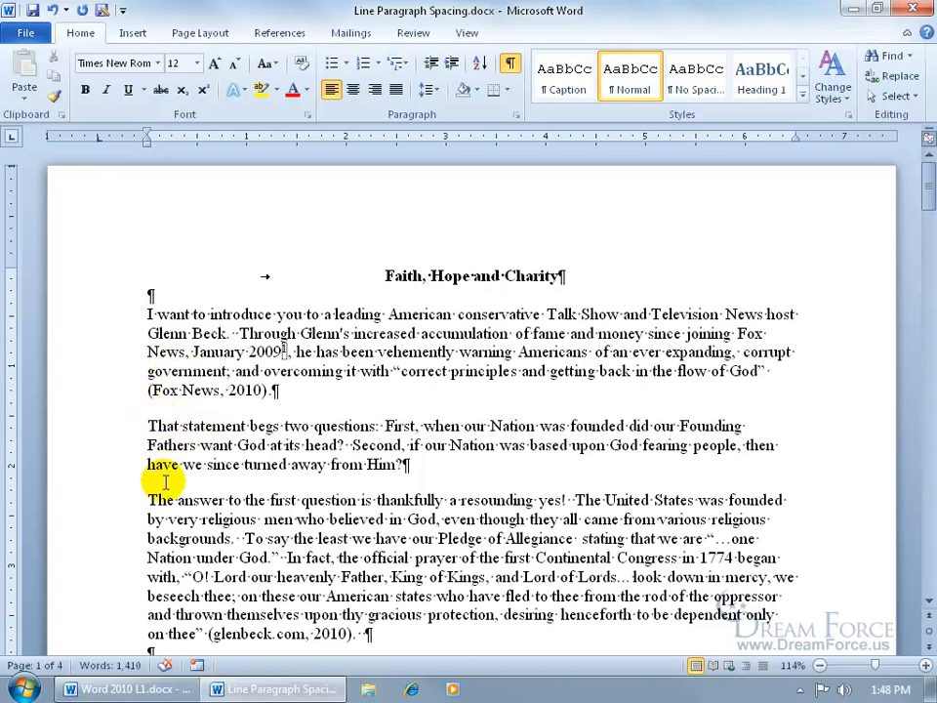
# Step: Hide the formatting marks and check the second body paragraph's spacing settings without changing them
pyautogui.click(510, 62)
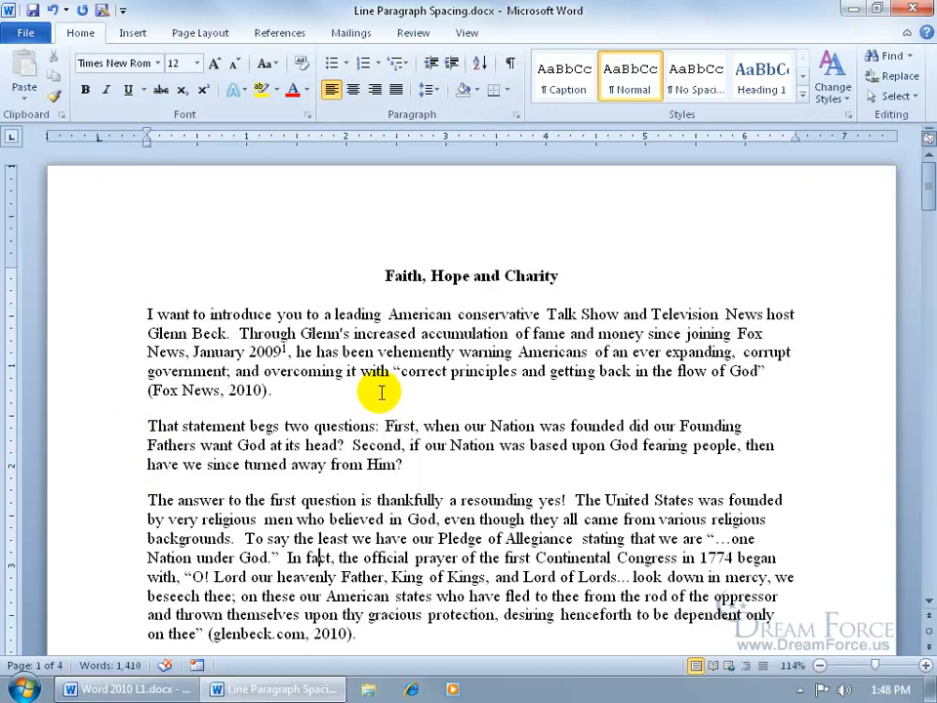
pyautogui.click(150, 405)
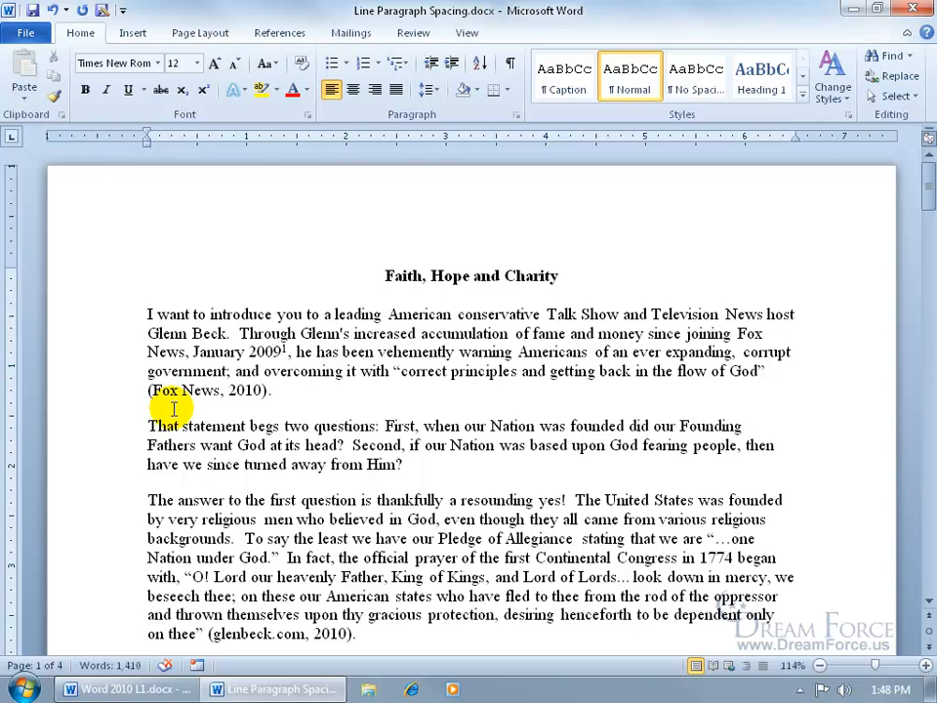
pyautogui.click(172, 408)
pyautogui.click(272, 405)
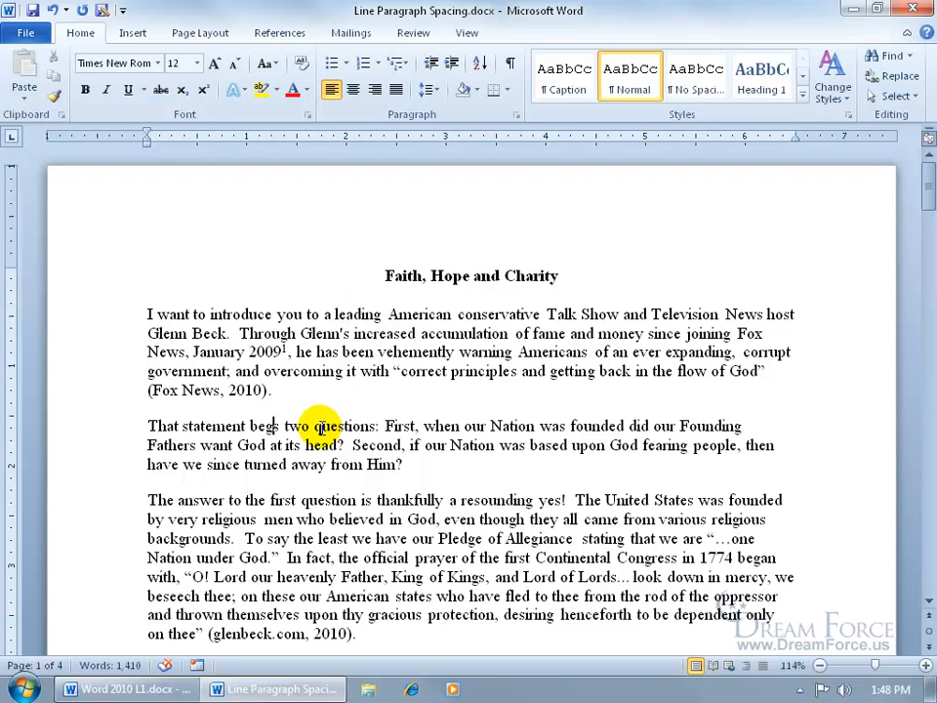
pyautogui.rightClick(295, 444)
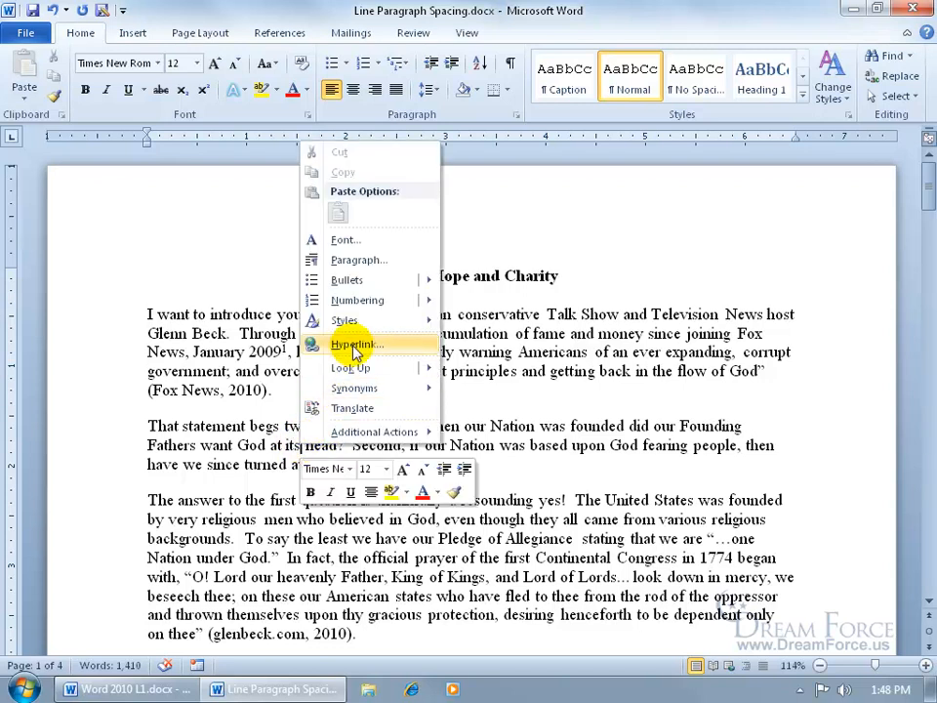
pyautogui.click(362, 262)
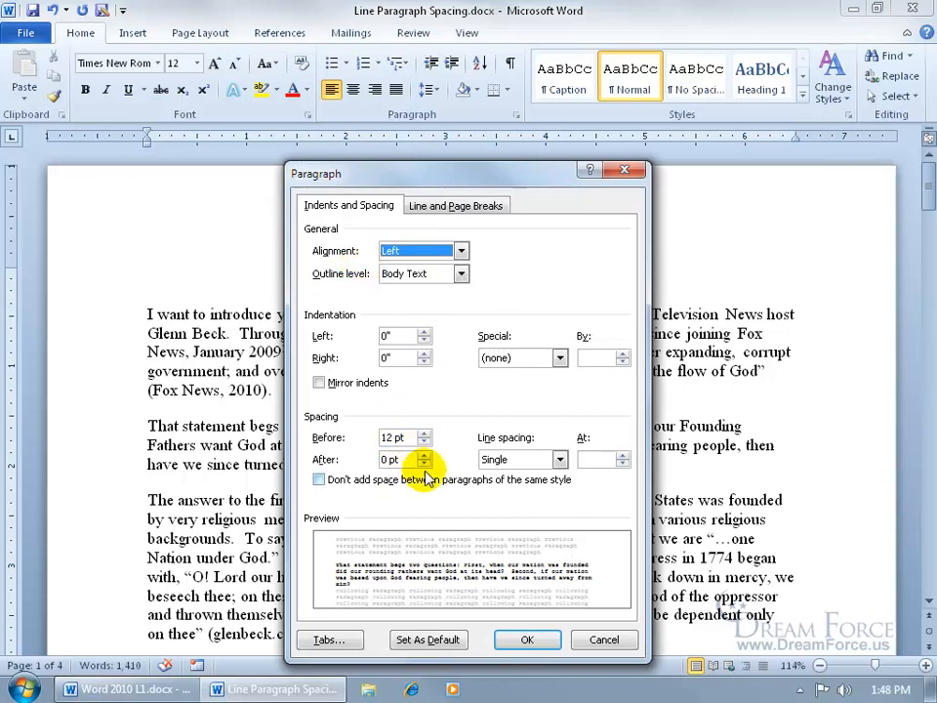
pyautogui.click(598, 636)
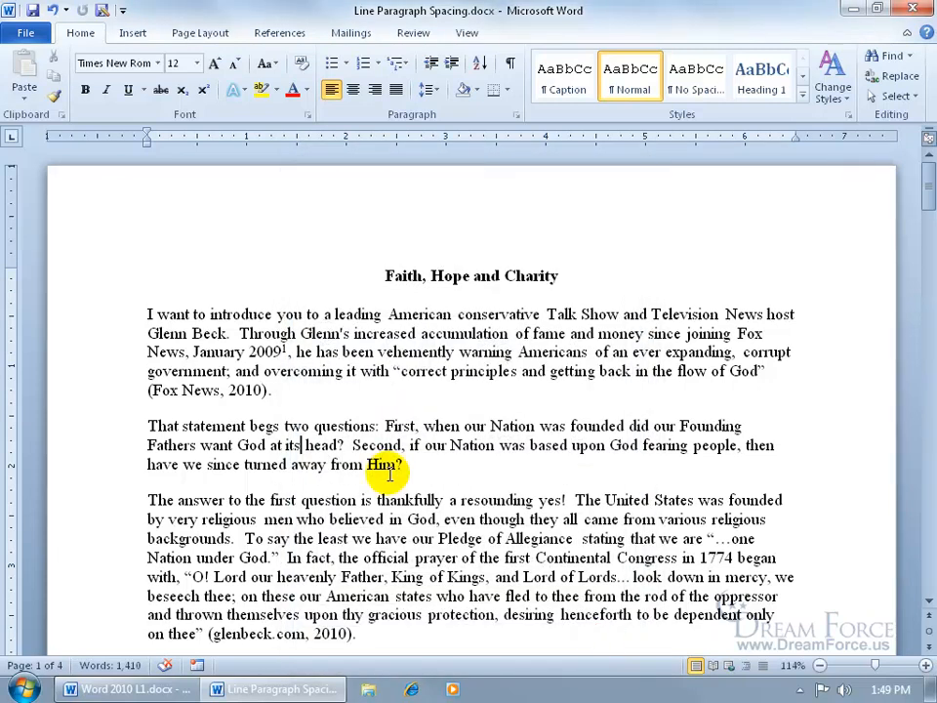
# Step: Set the spacing before the third body paragraph to 0 pt
pyautogui.moveTo(244, 426); pyautogui.dragTo(363, 428)
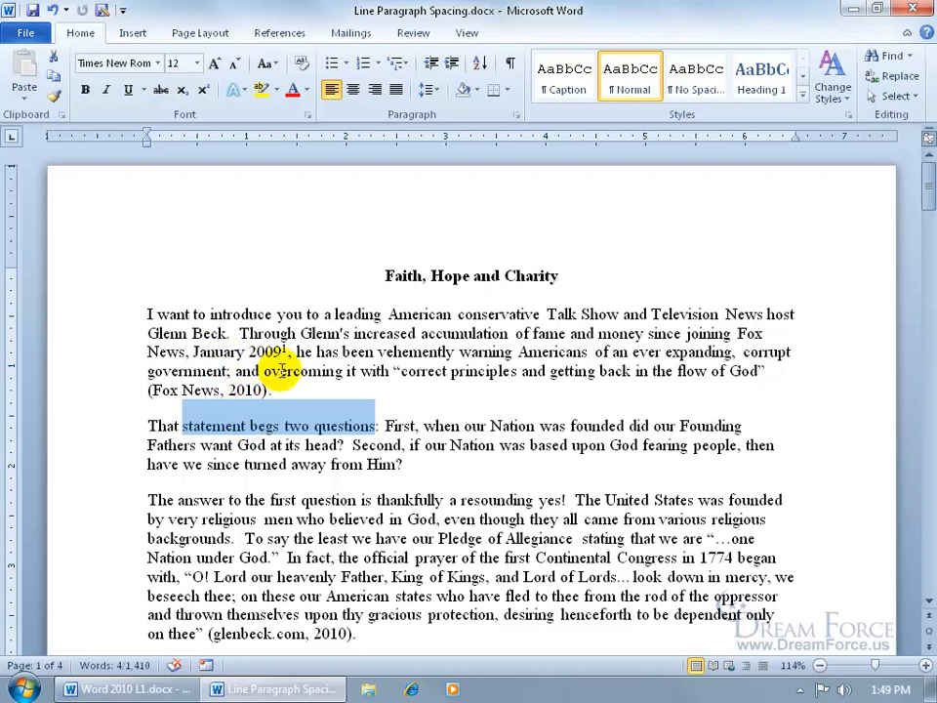
pyautogui.moveTo(223, 464); pyautogui.dragTo(336, 459)
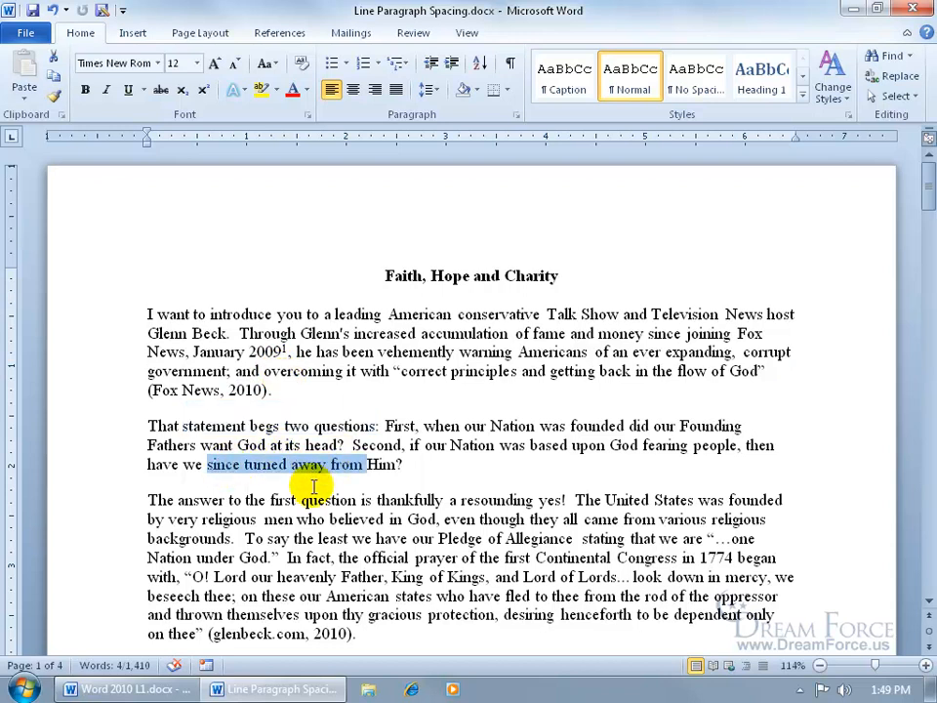
pyautogui.moveTo(238, 500); pyautogui.dragTo(375, 499)
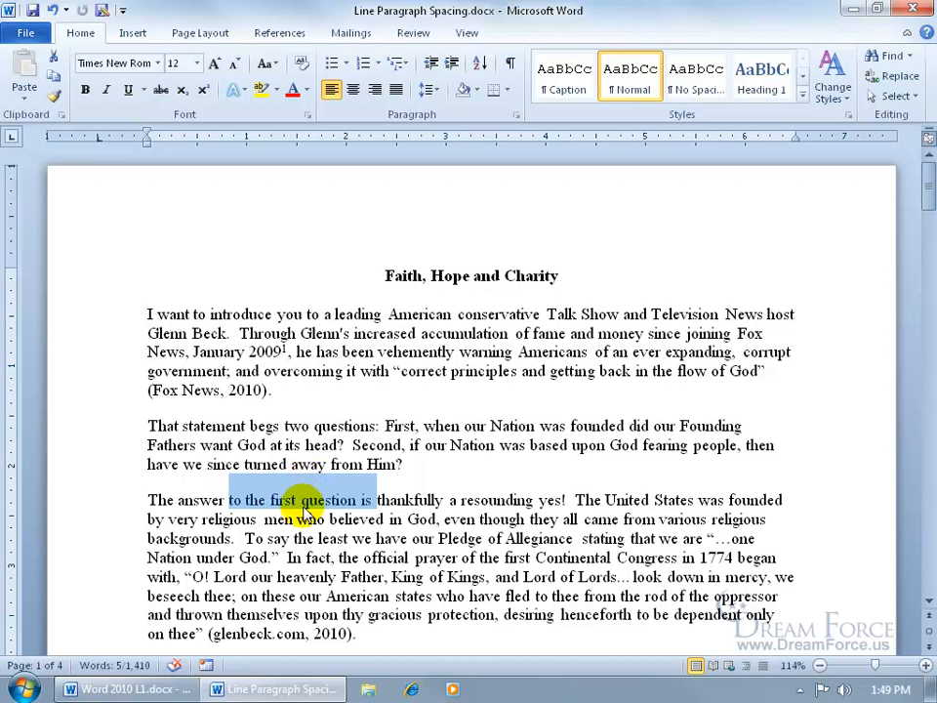
pyautogui.rightClick(317, 532)
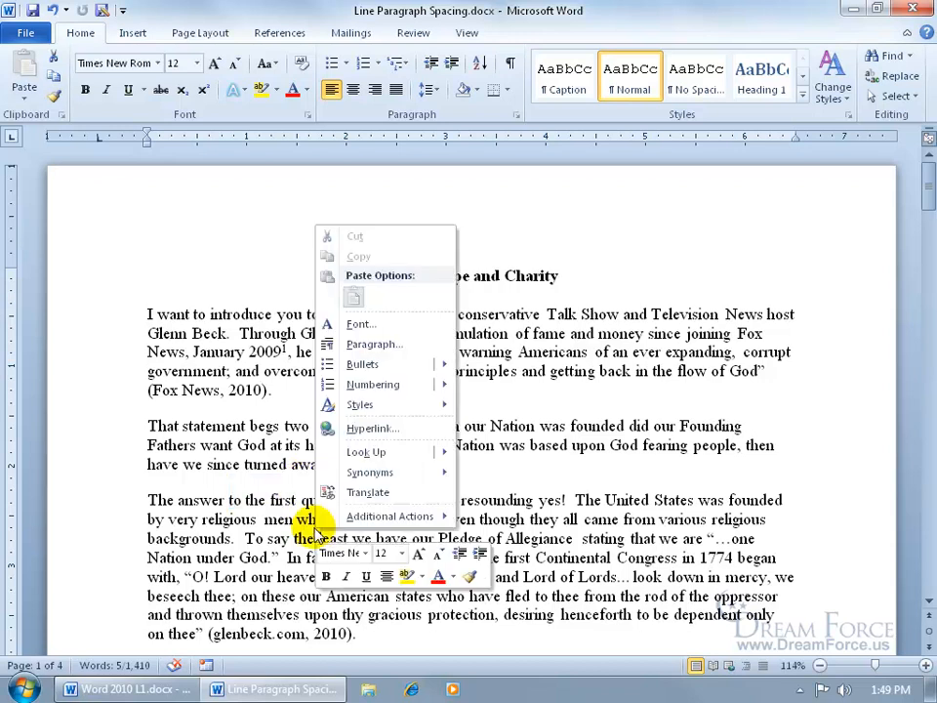
pyautogui.click(367, 343)
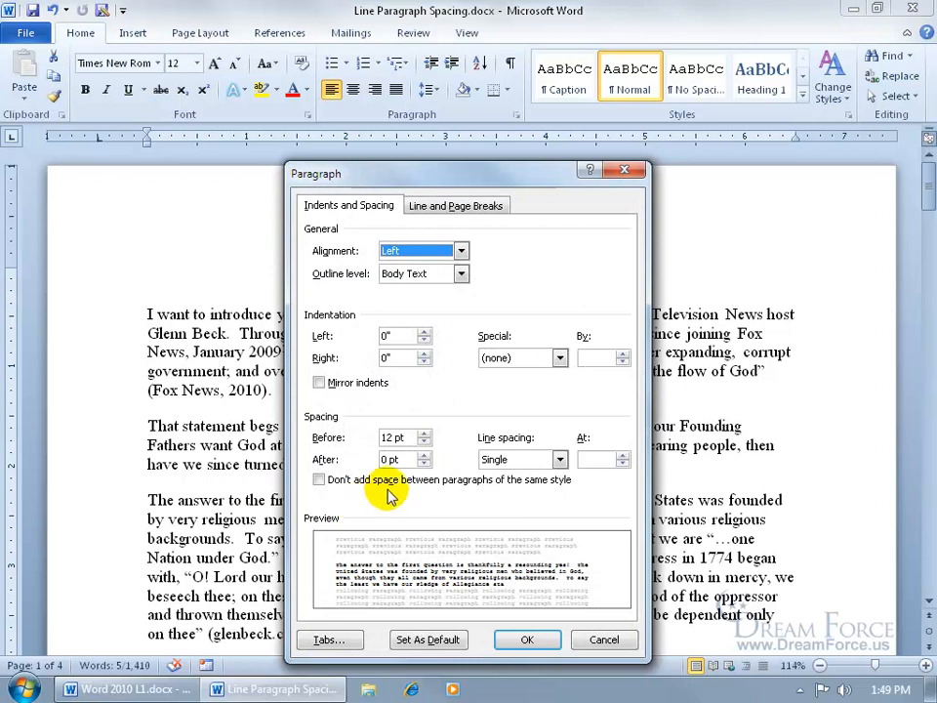
pyautogui.click(424, 442)
pyautogui.click(424, 442)
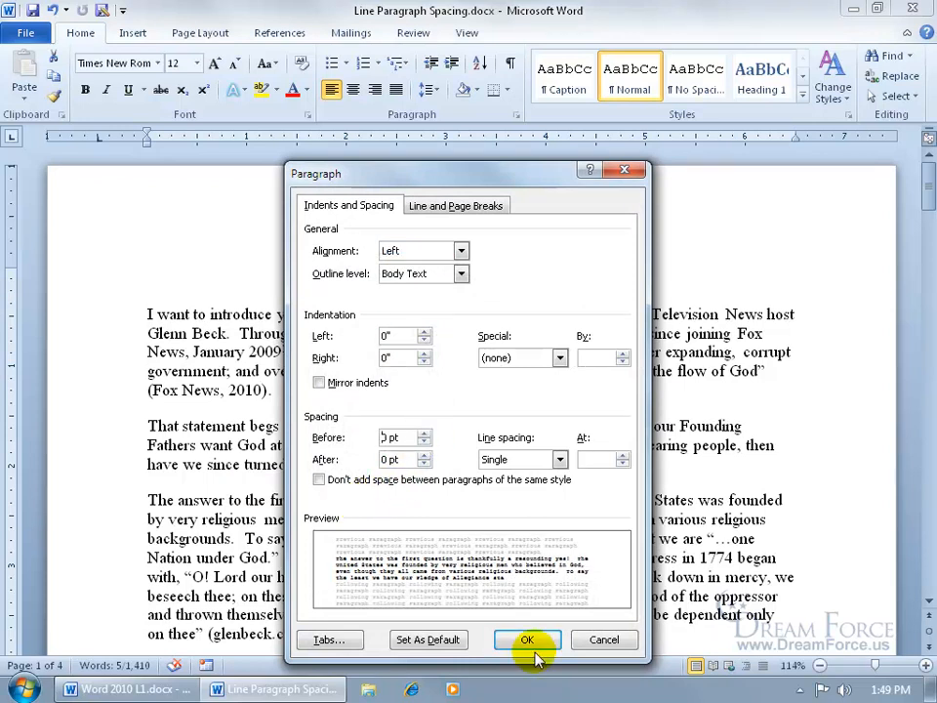
pyautogui.click(527, 639)
# Step: Remove the spacing before the second body paragraph by setting it to 0 pt
pyautogui.moveTo(250, 425); pyautogui.dragTo(385, 426)
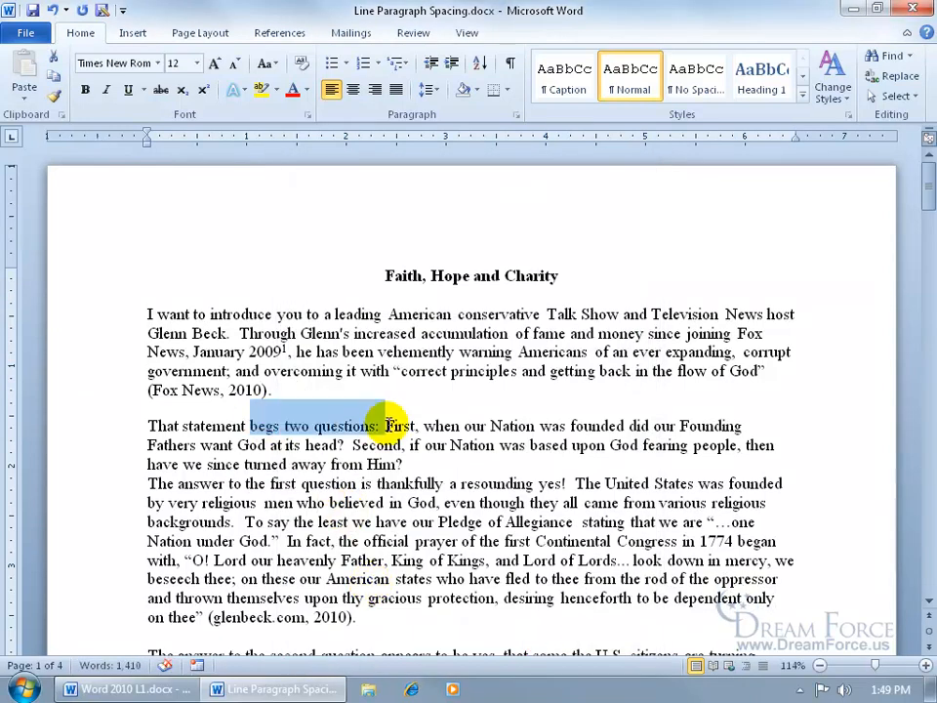
pyautogui.click(294, 434)
pyautogui.rightClick(297, 436)
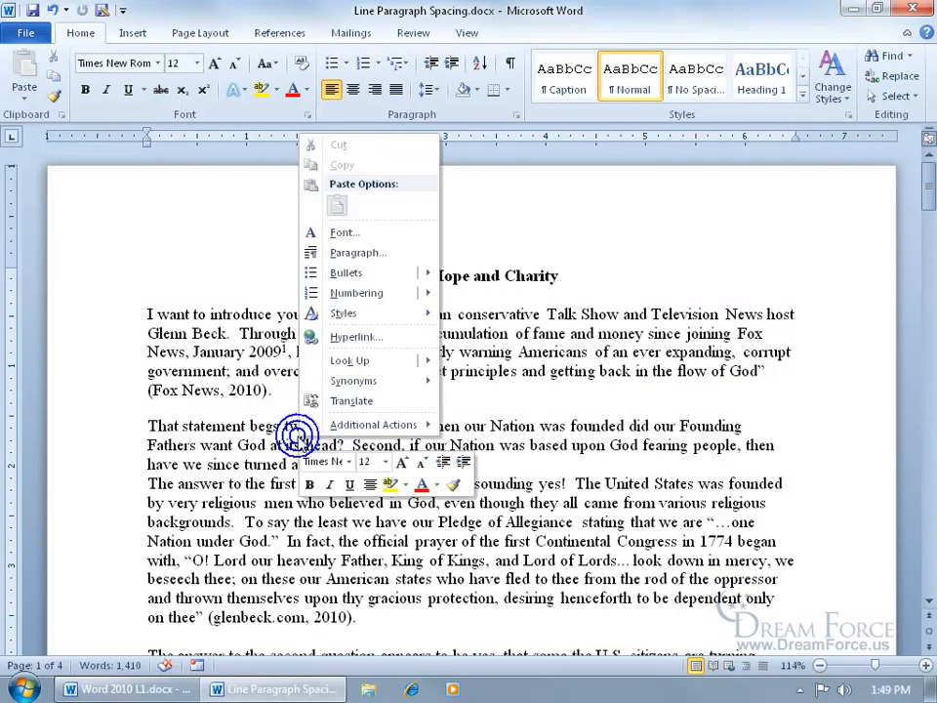
pyautogui.click(355, 252)
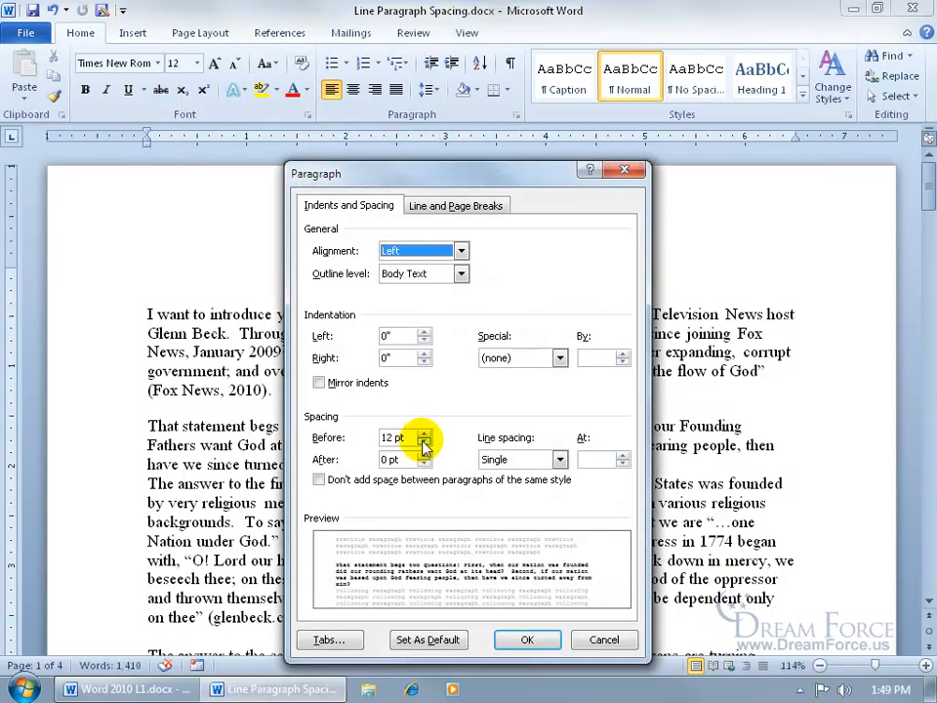
pyautogui.click(423, 443)
pyautogui.click(422, 443)
pyautogui.press('Return')
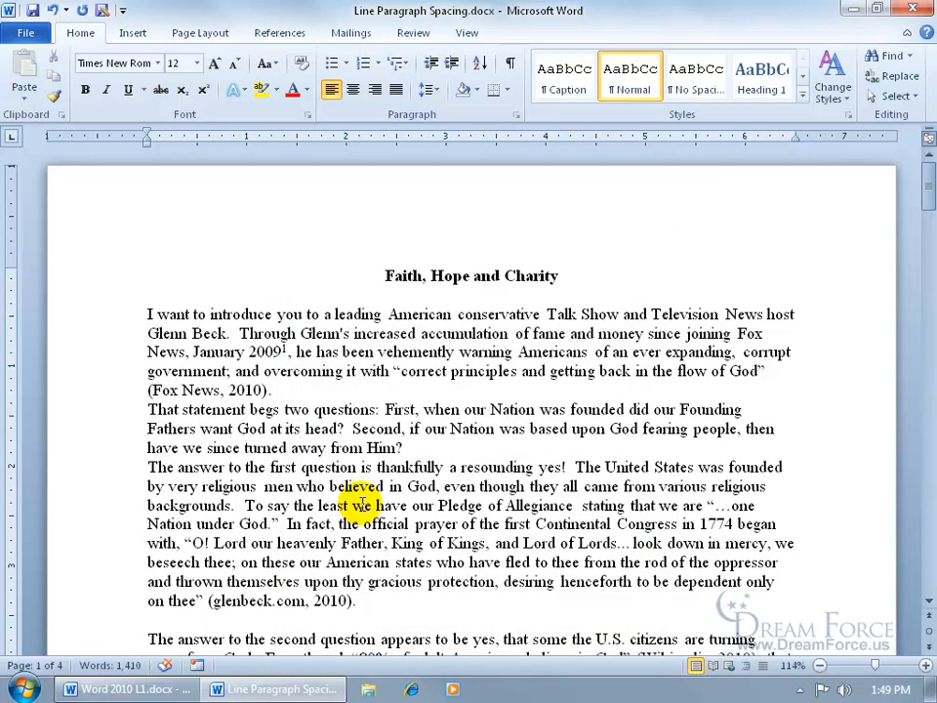
# Step: Insert a blank paragraph above both the second and the third body paragraphs, and show the formatting marks
pyautogui.click(285, 388)
pyautogui.press('Return')
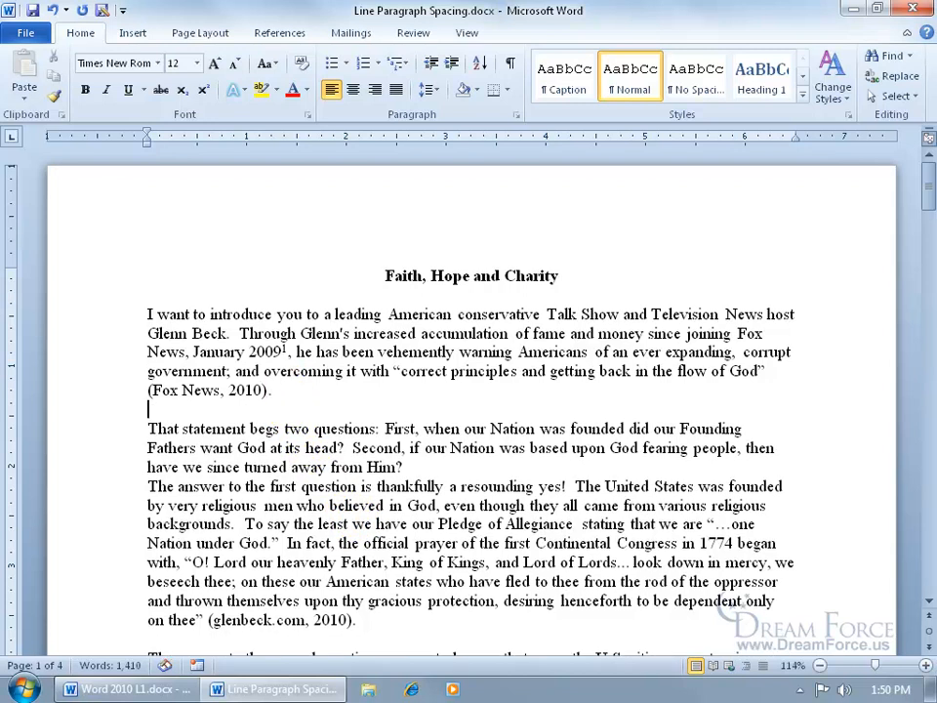
pyautogui.click(407, 467)
pyautogui.press('Return')
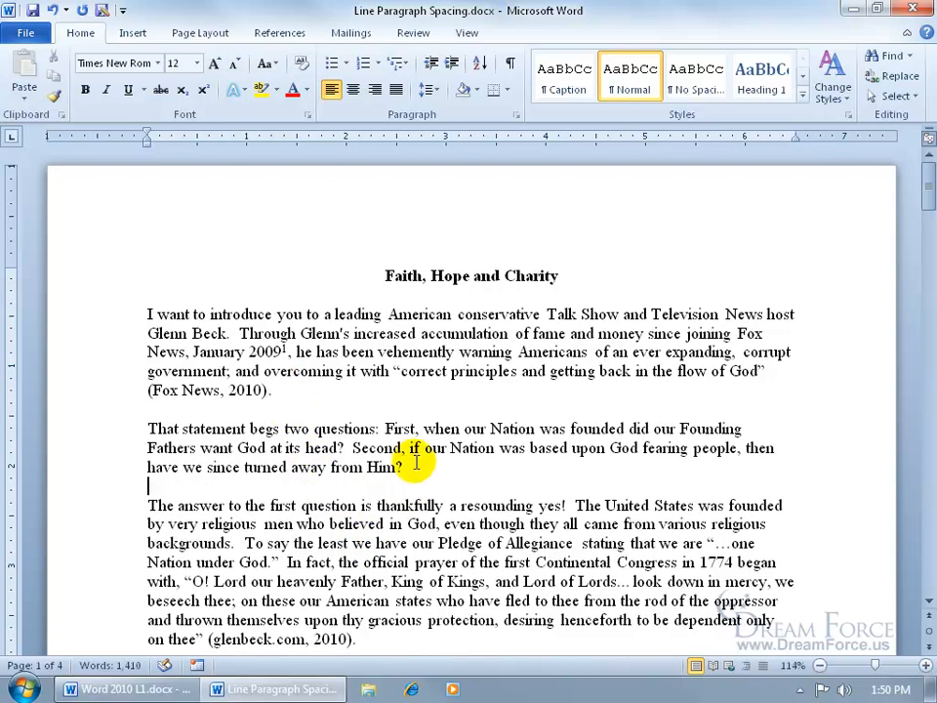
pyautogui.click(509, 63)
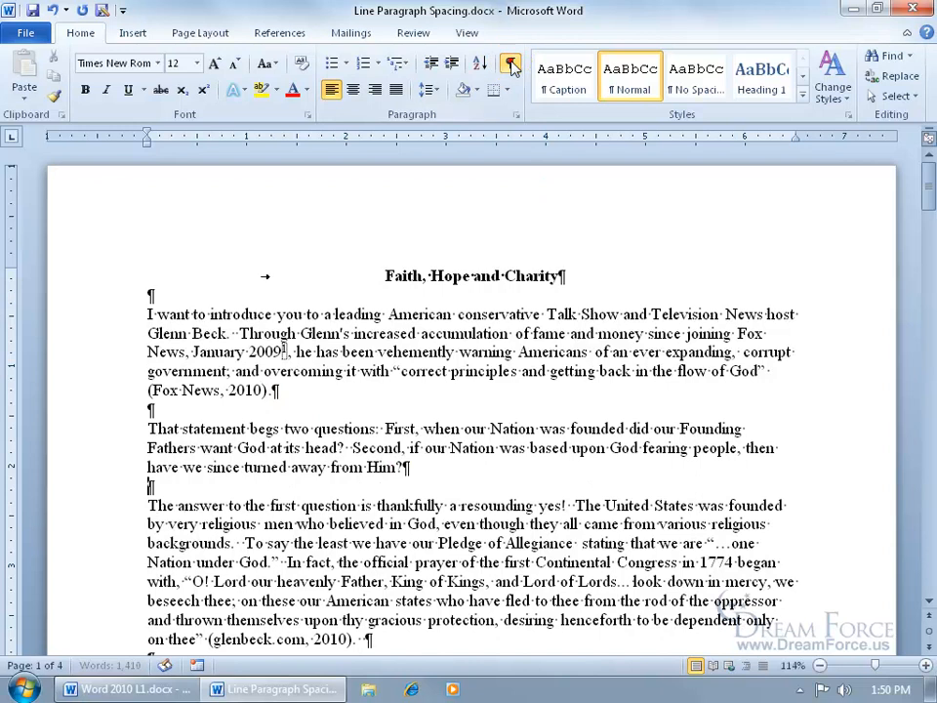
# Step: Add 12 pt of spacing before the second body paragraph
pyautogui.click(152, 410)
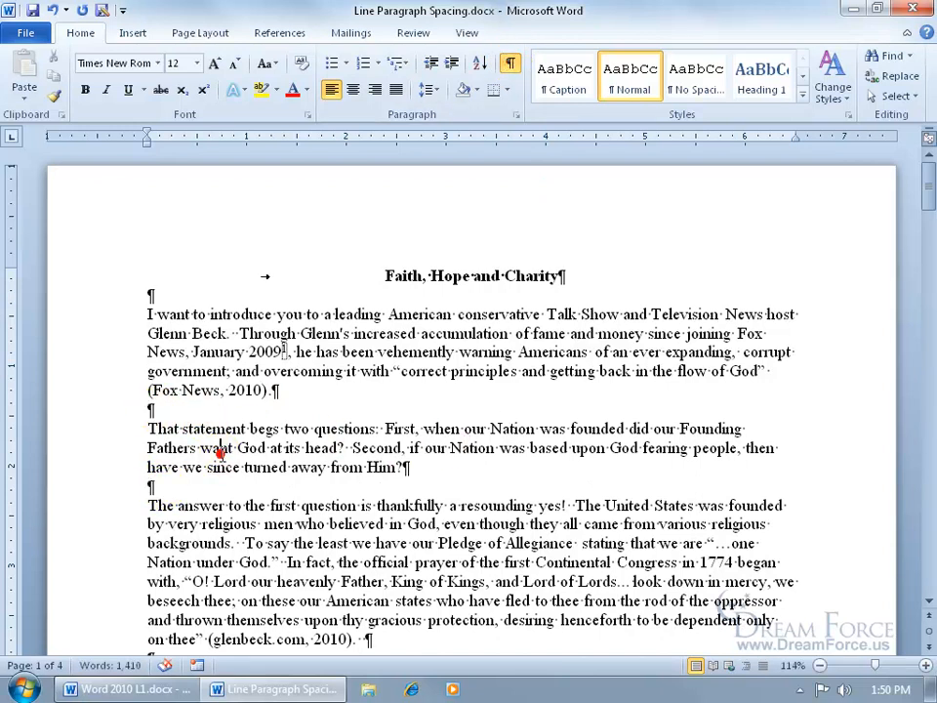
pyautogui.click(216, 519)
pyautogui.click(353, 333)
pyautogui.click(374, 447)
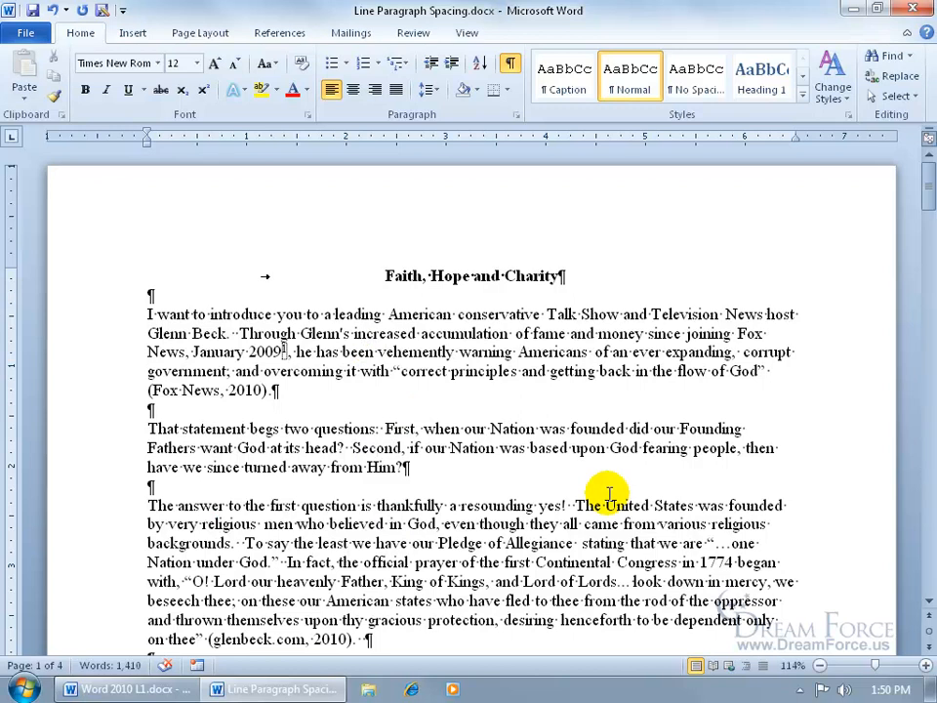
pyautogui.hotkey('ctrl', '0')
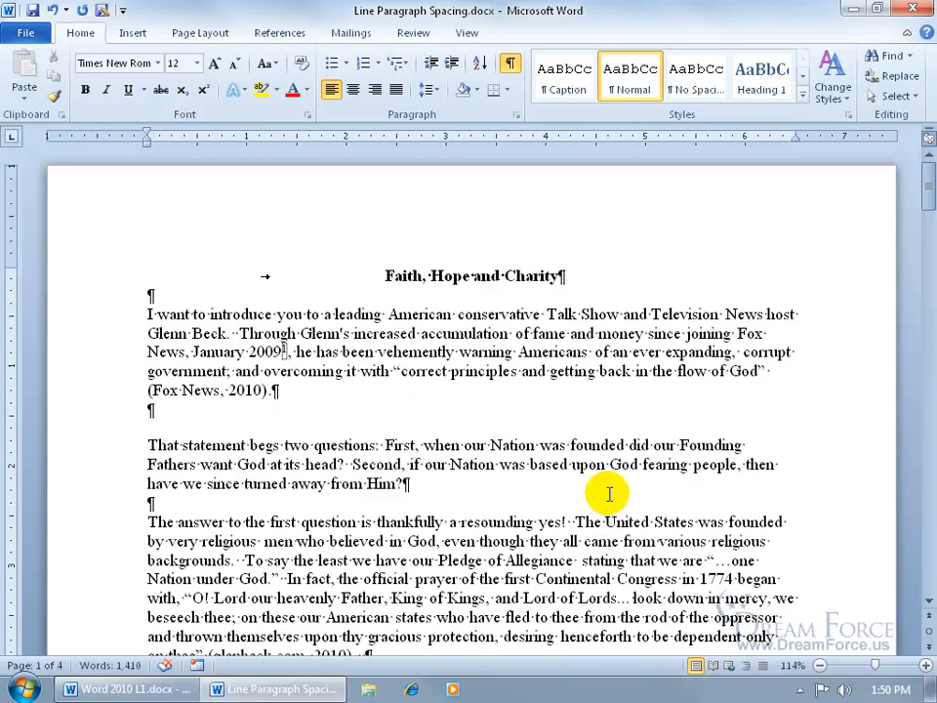
# Step: Return the spacing before the second body paragraph to 0 pt, keeping the blank paragraph above it
pyautogui.click(151, 410)
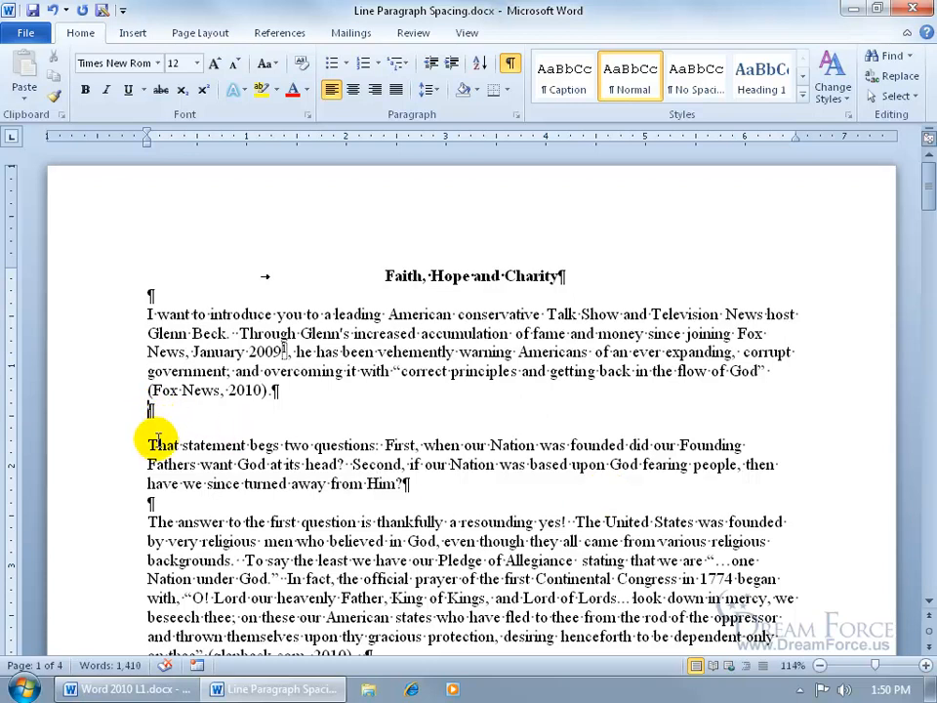
pyautogui.moveTo(147, 444); pyautogui.dragTo(383, 444)
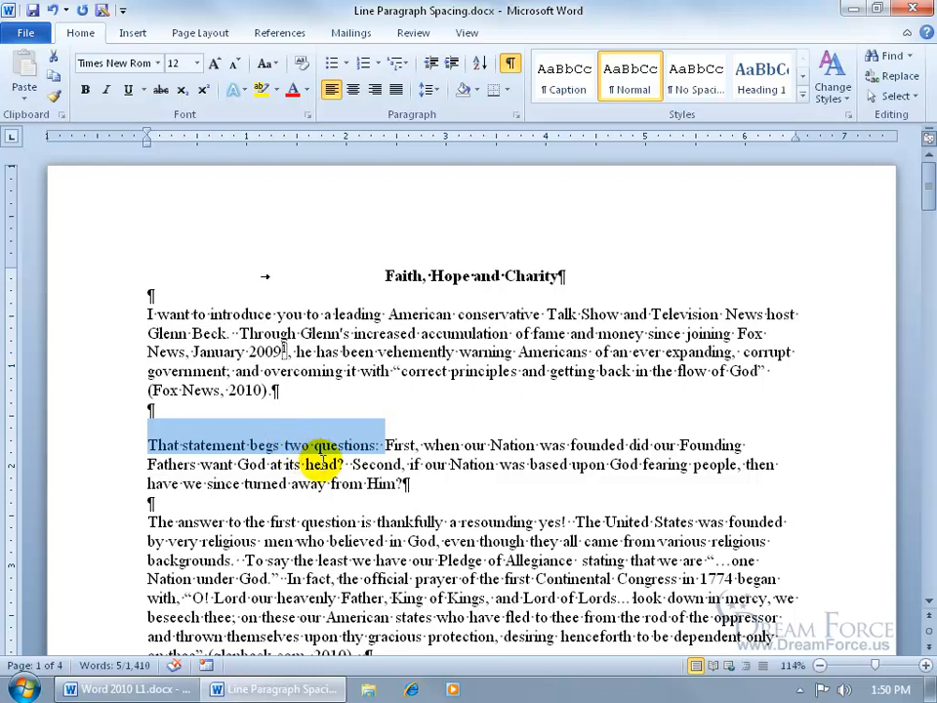
pyautogui.rightClick(322, 464)
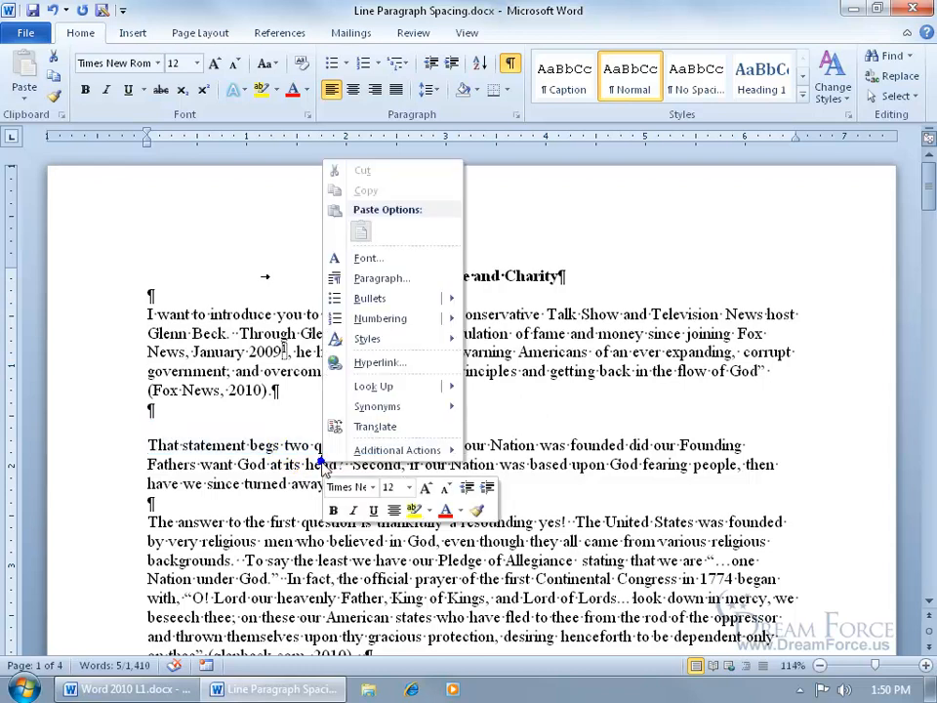
pyautogui.click(408, 279)
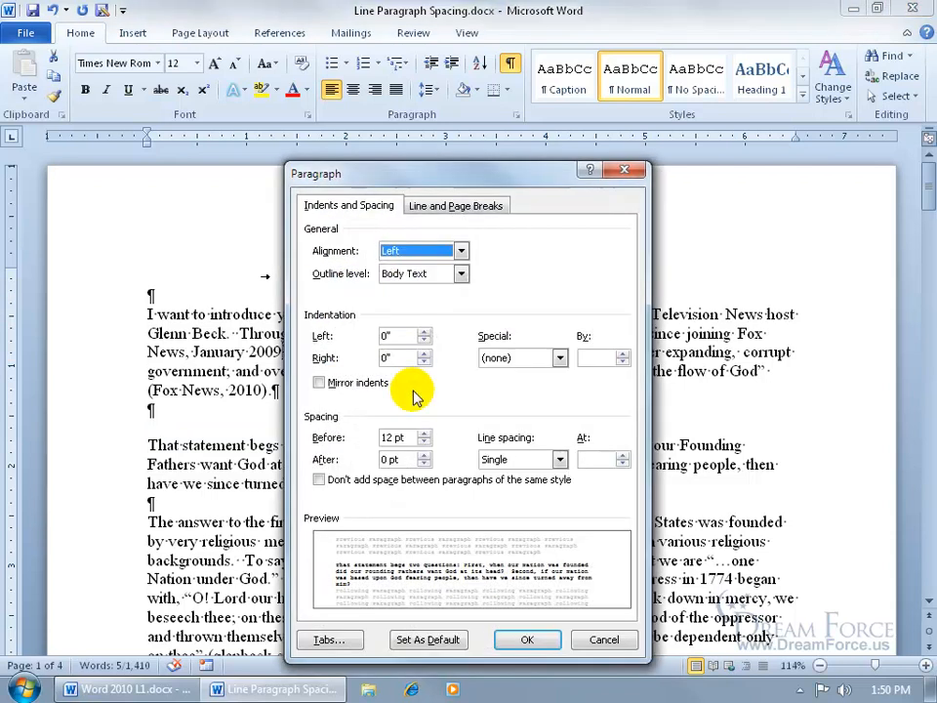
pyautogui.click(422, 442)
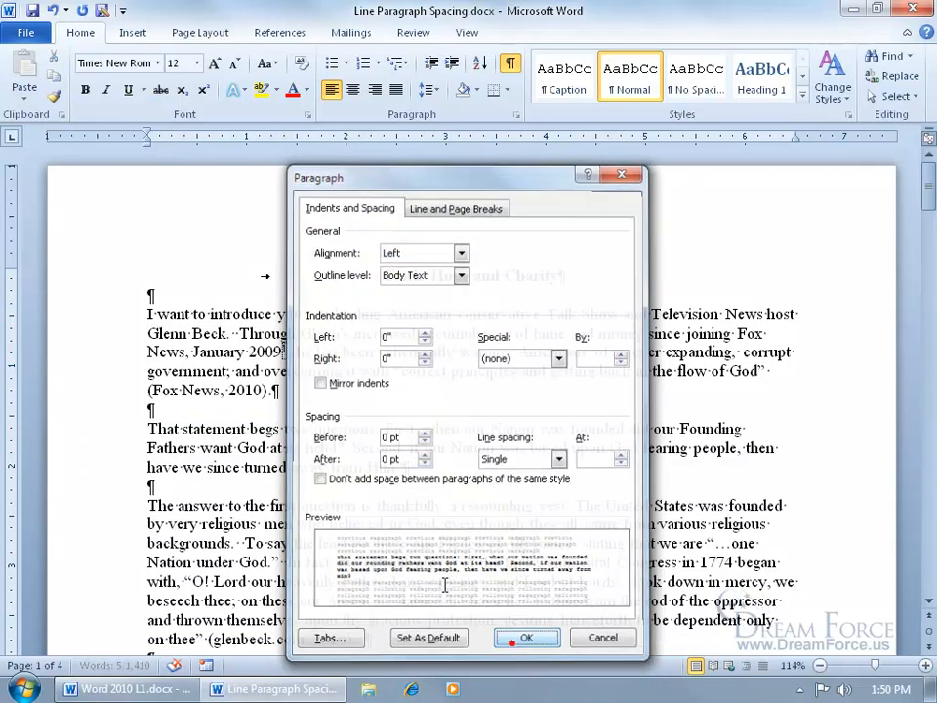
pyautogui.press('Return')
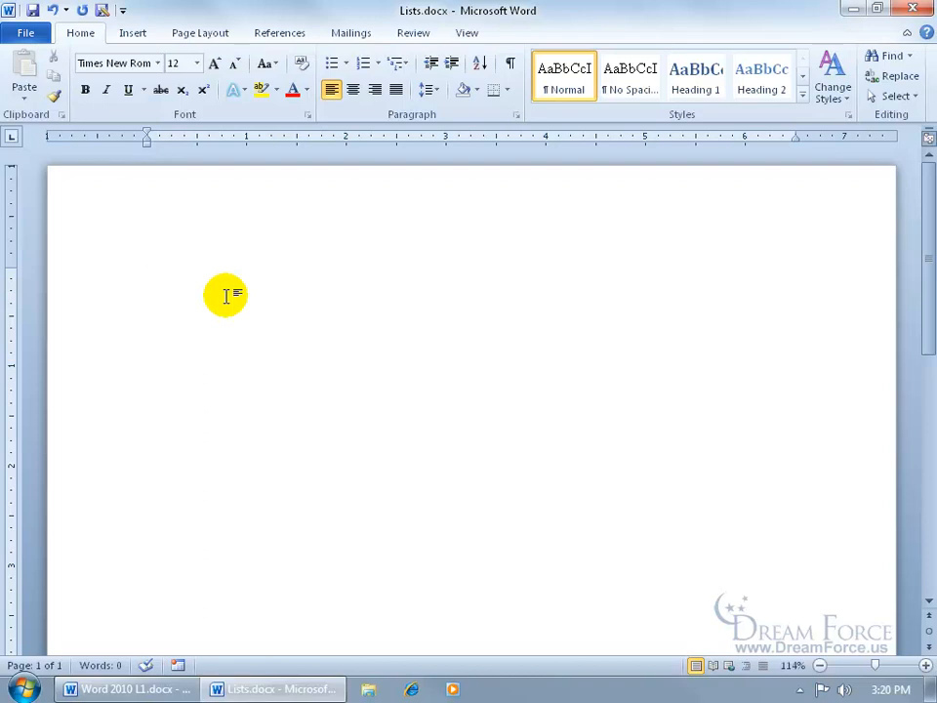
# Step: Enter Camping as the first line of the blank Lists.docx document and start a new line below it
pyautogui.write('Camping')
pyautogui.hotkey('ctrl', 'b')
pyautogui.press('Return')
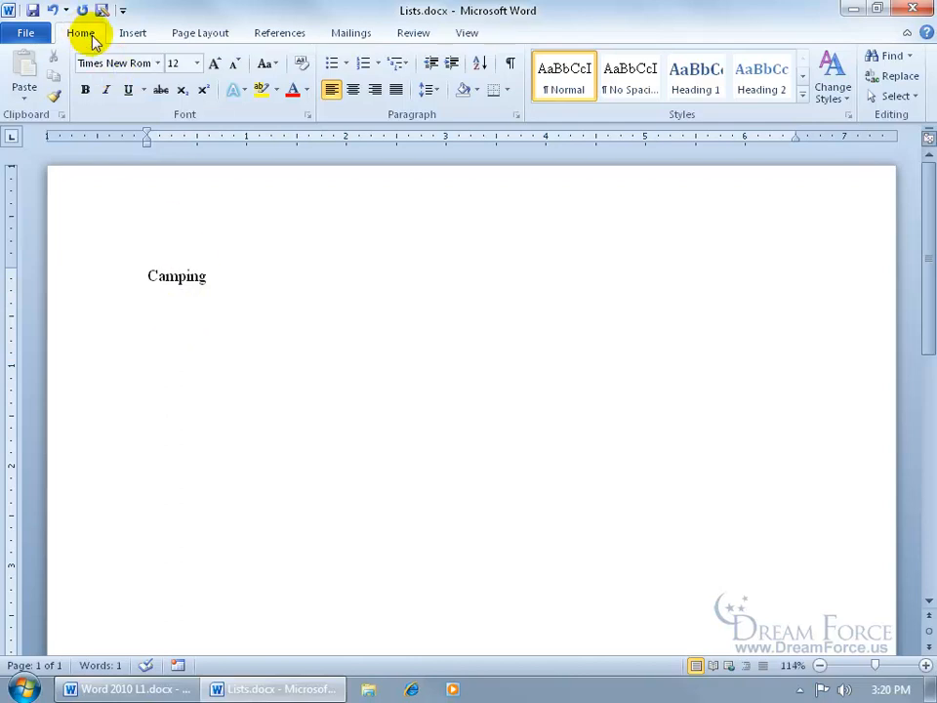
# Step: Create a numbered list under Camping with the items Toilet Paper, Tent and Sleeping Bag
pyautogui.click(364, 64)
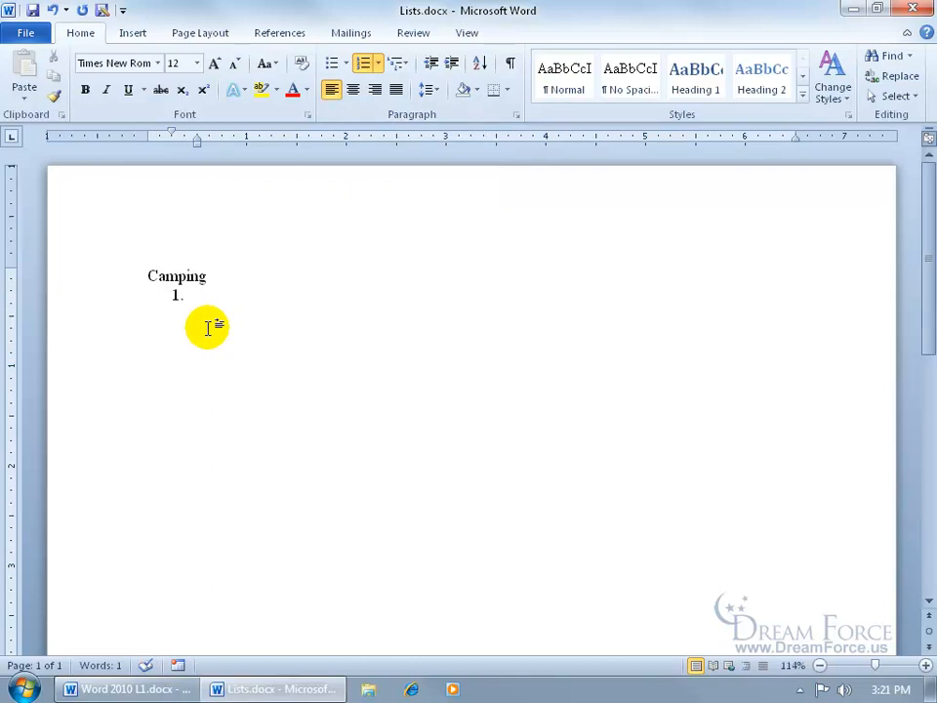
pyautogui.write('Toilet Paper')
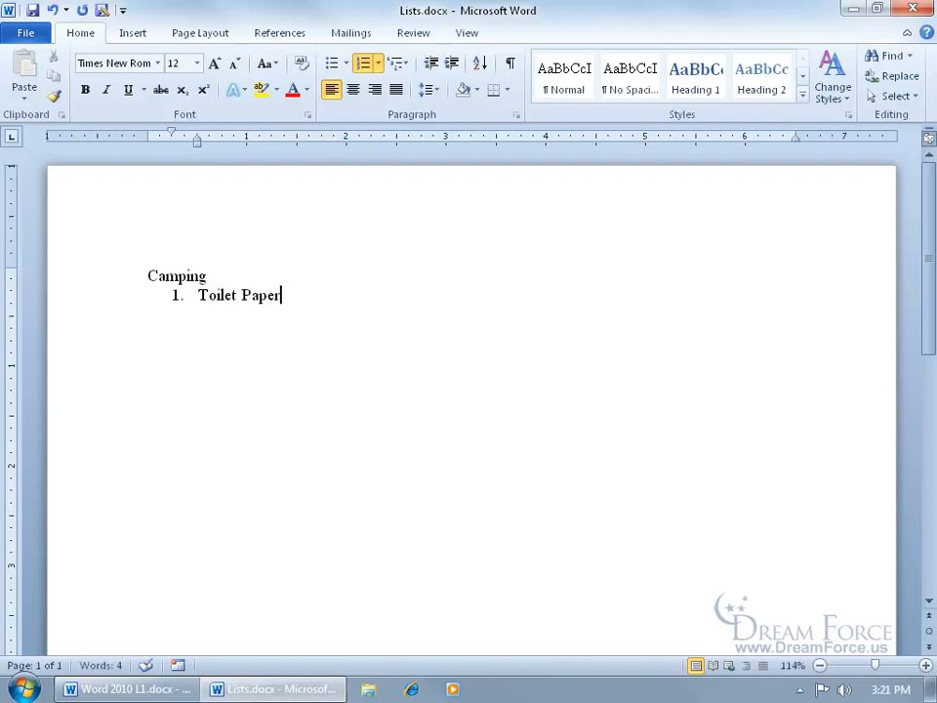
pyautogui.press('Return')
pyautogui.write('Tent')
pyautogui.press('Return')
pyautogui.write('Sleeping Bag')
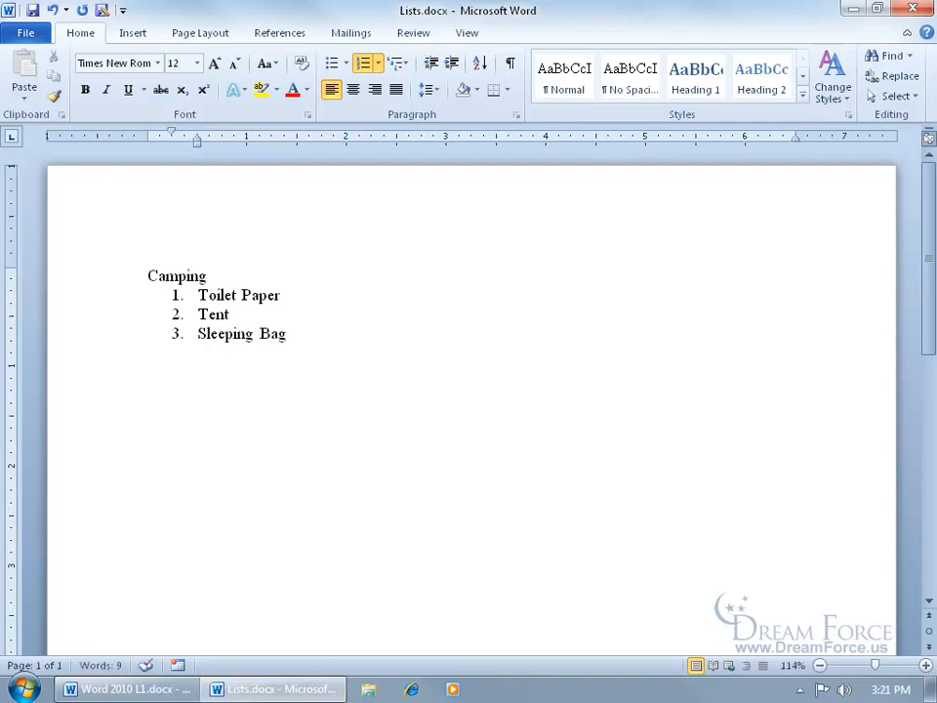
# Step: End the list with an unnumbered line below Sleeping Bag, and try removing that line's indent before undoing the removal
pyautogui.press('Return')
pyautogui.press('BackSpace')
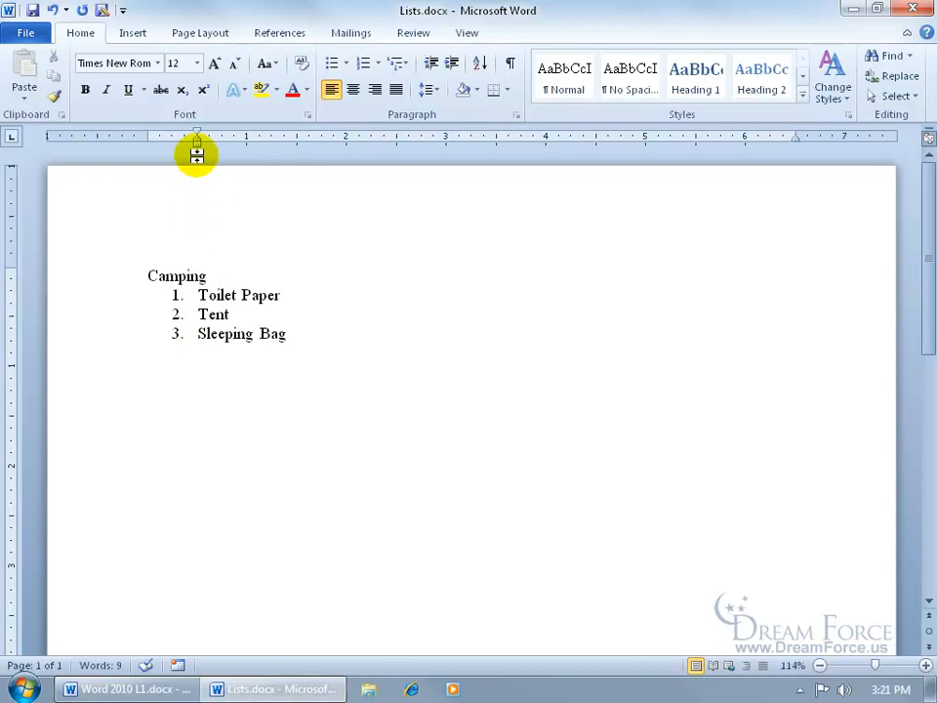
pyautogui.press('BackSpace')
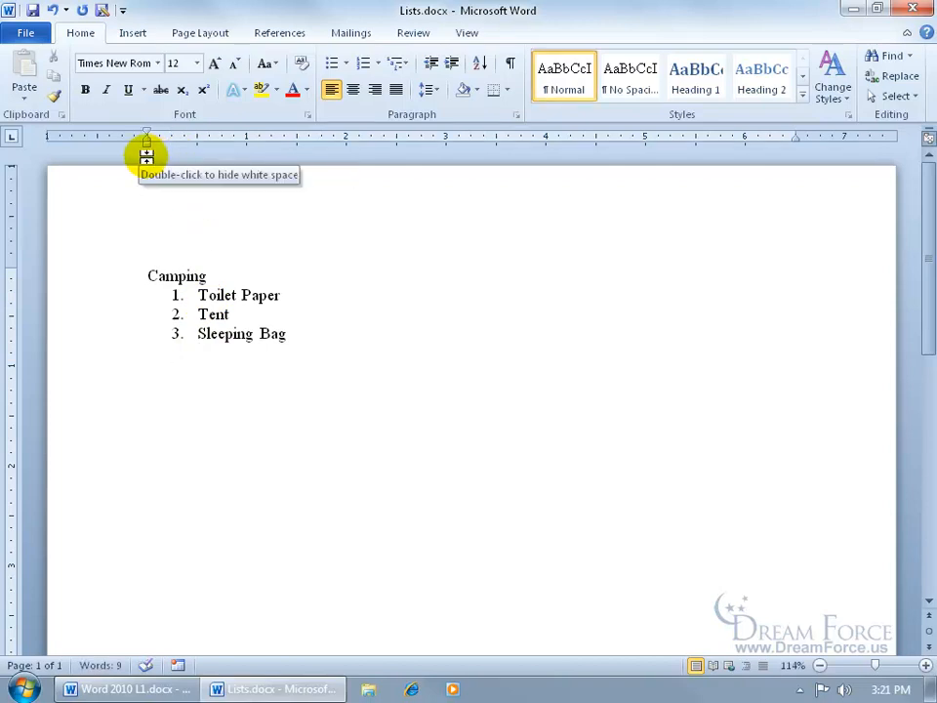
pyautogui.click(51, 11)
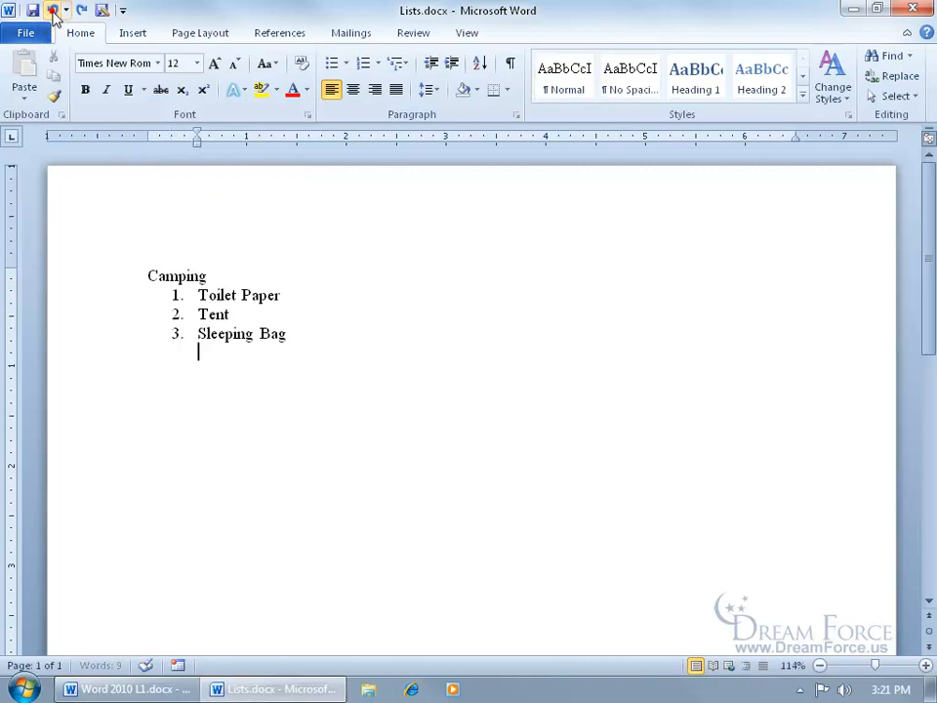
# Step: Try moving the unnumbered line's left indent back to the page margin, and undo back to the empty numbered item below Sleeping Bag
pyautogui.click(51, 11)
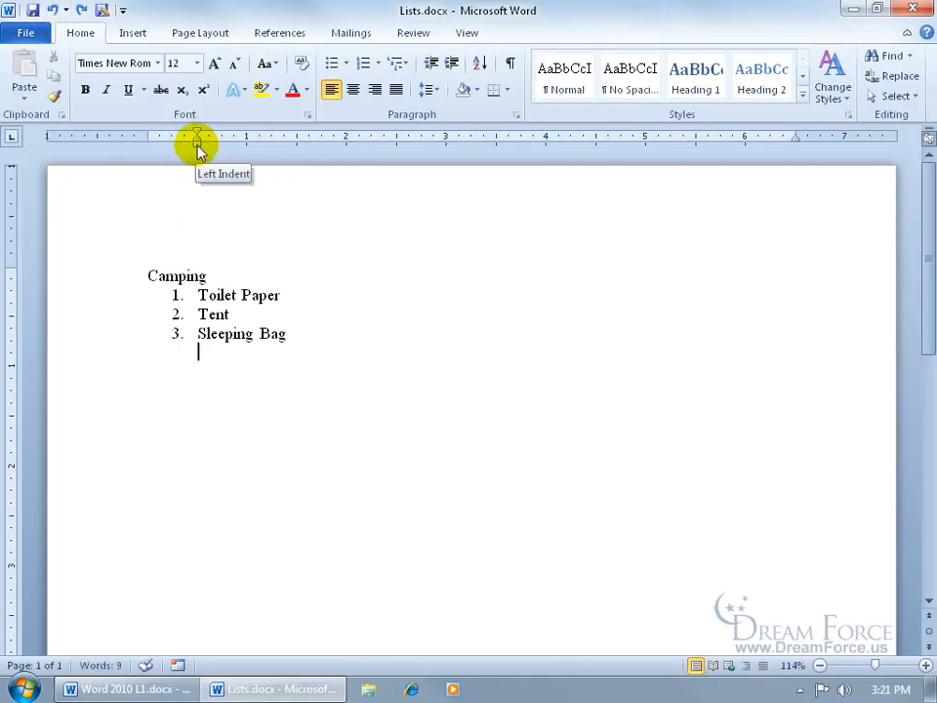
pyautogui.moveTo(197, 145); pyautogui.dragTo(147, 143)
pyautogui.click(51, 10)
pyautogui.click(52, 11)
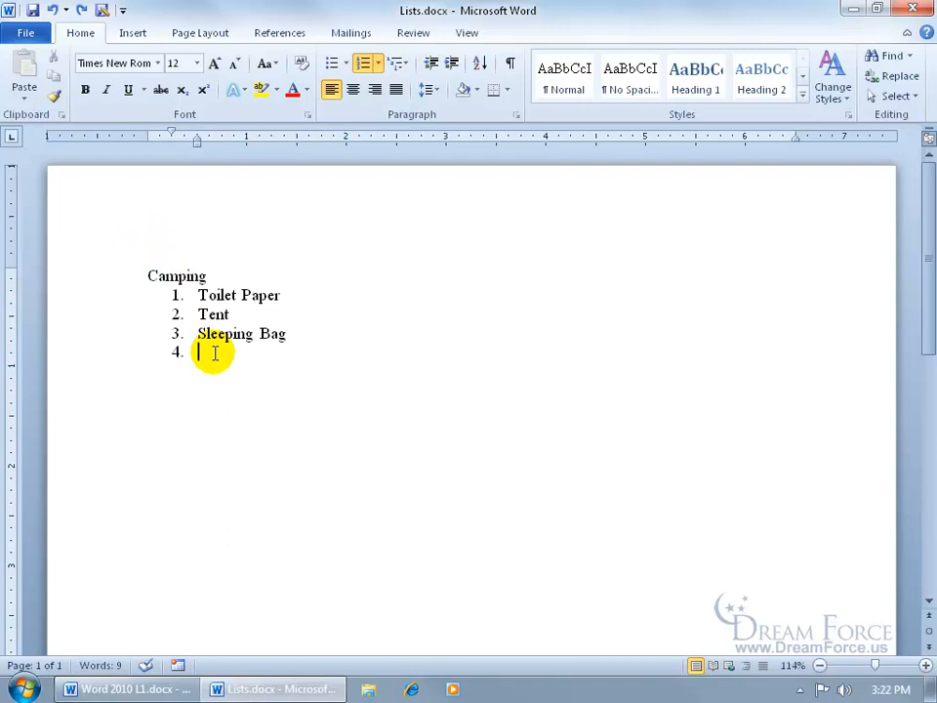
# Step: End the numbering below Sleeping Bag and enter the heading Additional List after a blank line, with a new line below it
pyautogui.click(362, 64)
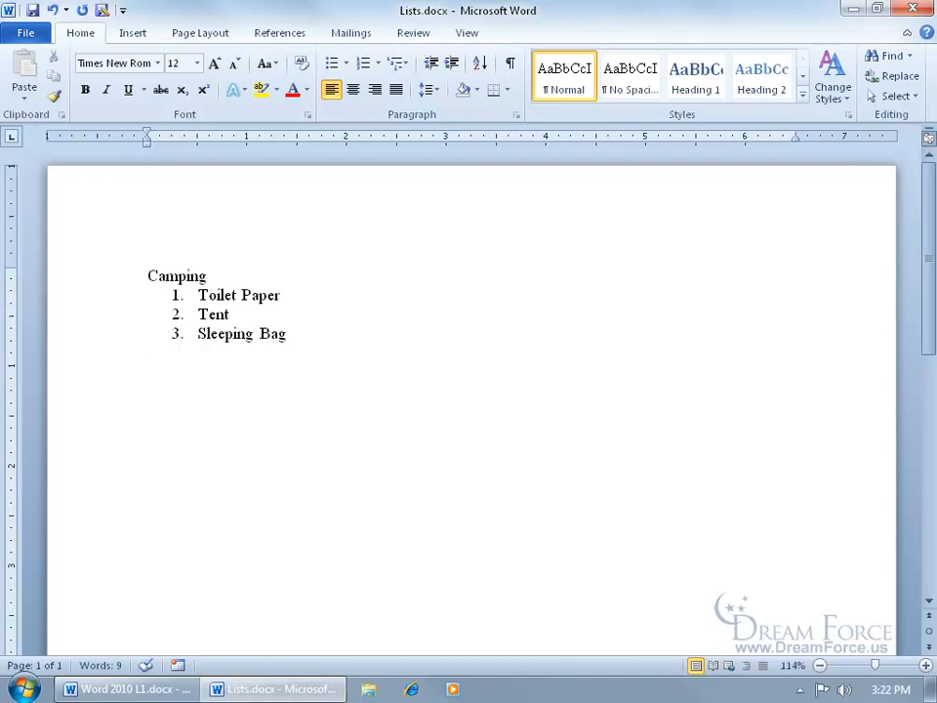
pyautogui.write('Additional List')
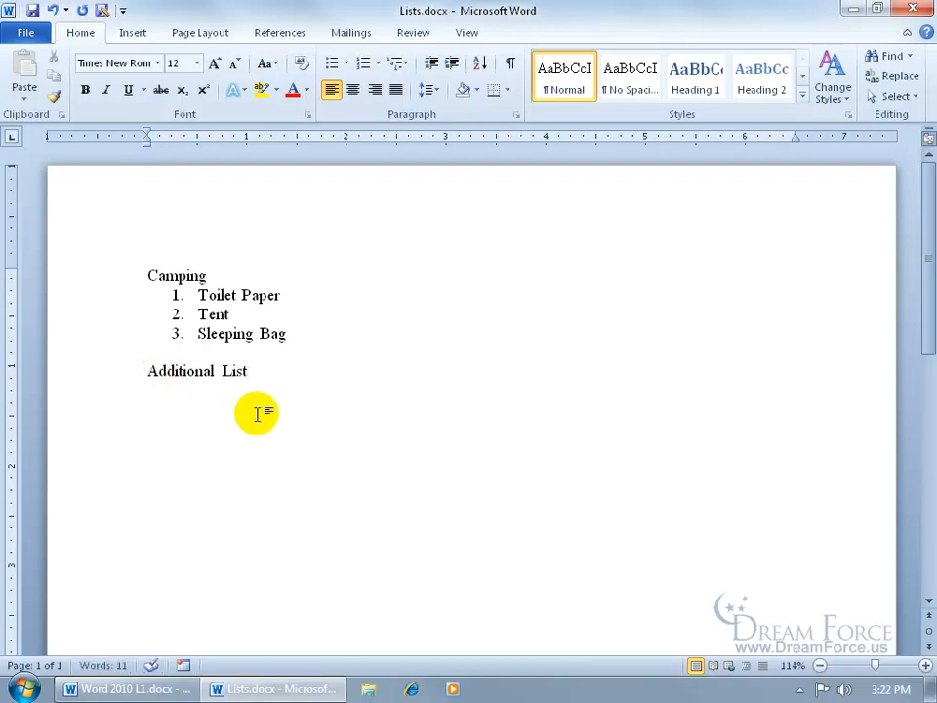
pyautogui.press('Return')
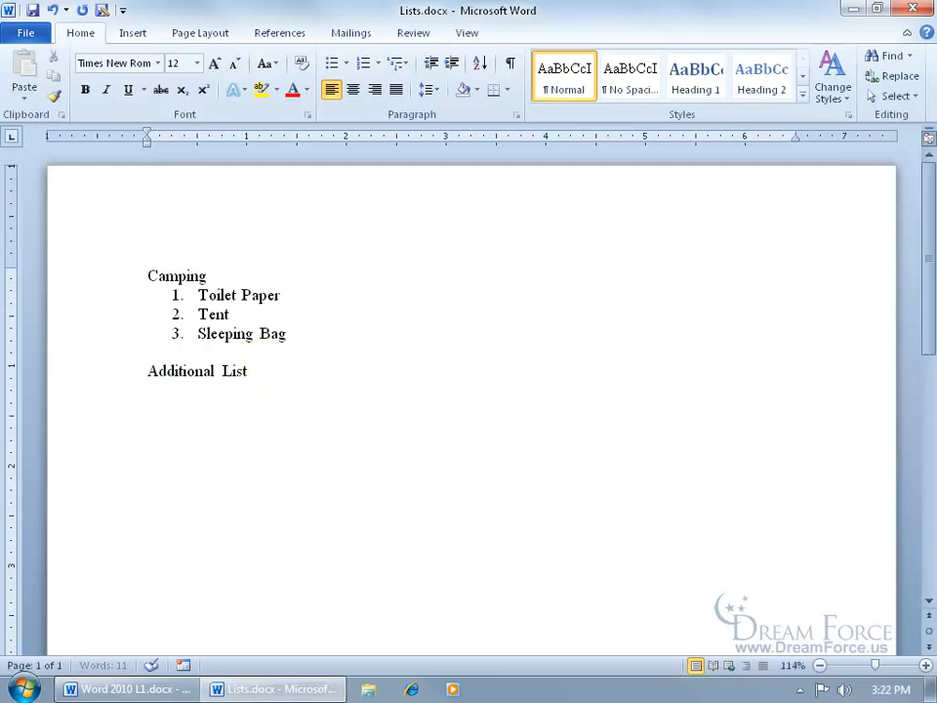
# Step: Create a numbered list under Additional List with the items Pillow, Matches and Comic Books
pyautogui.click(362, 62)
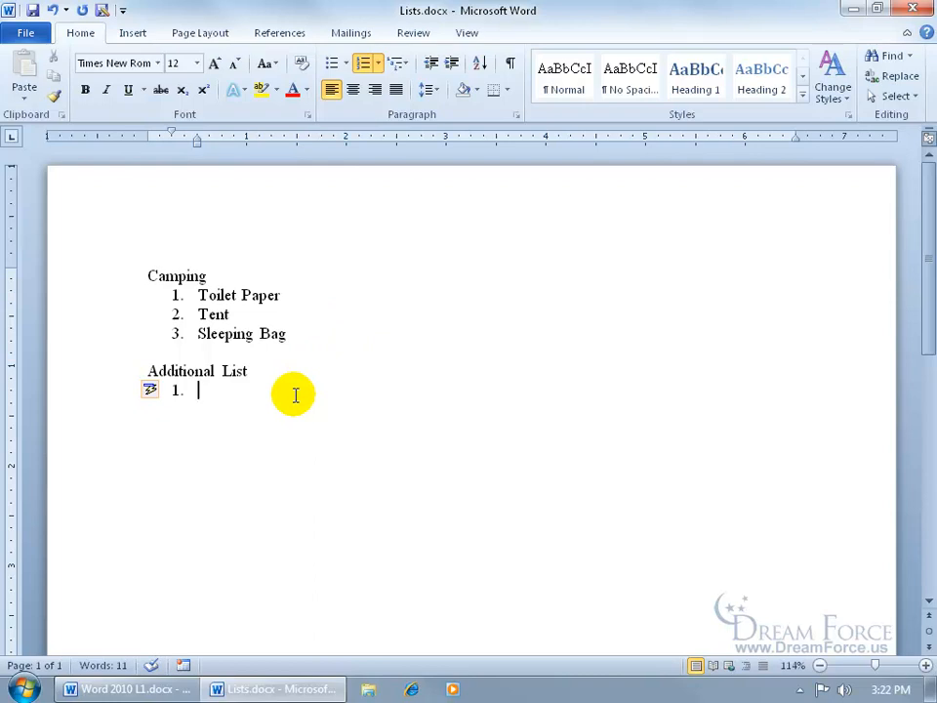
pyautogui.write('Pillow')
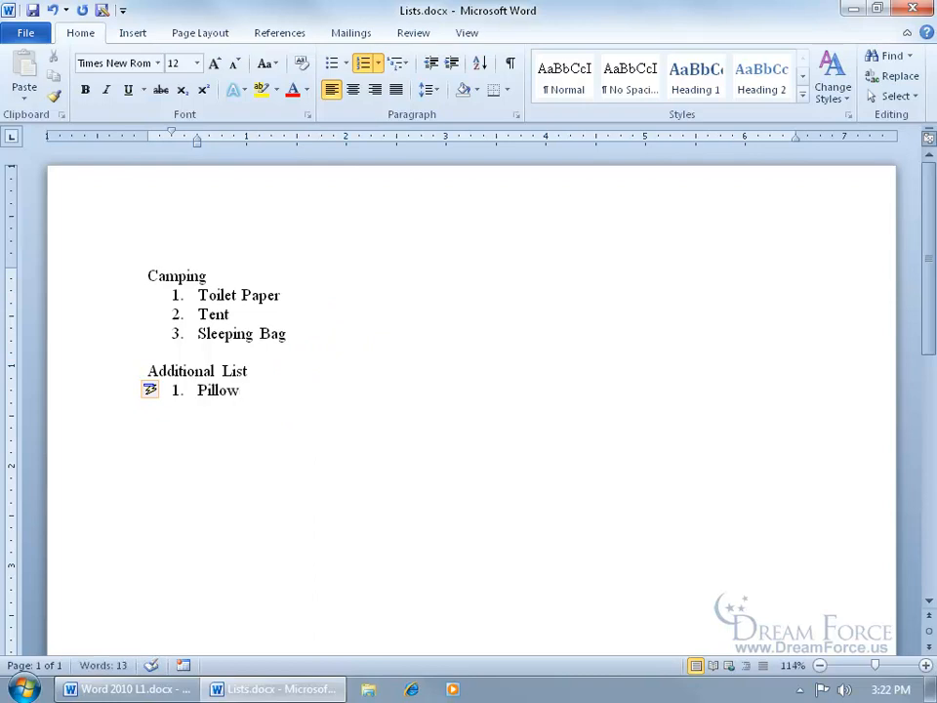
pyautogui.press('Return')
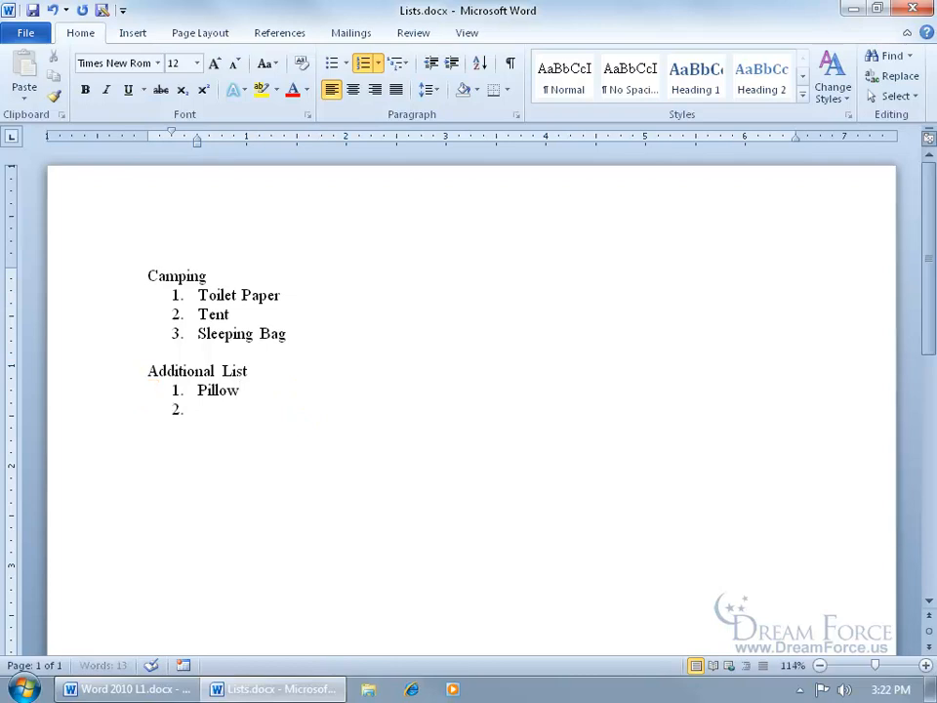
pyautogui.write('Matches ')
pyautogui.write('Comic Books')
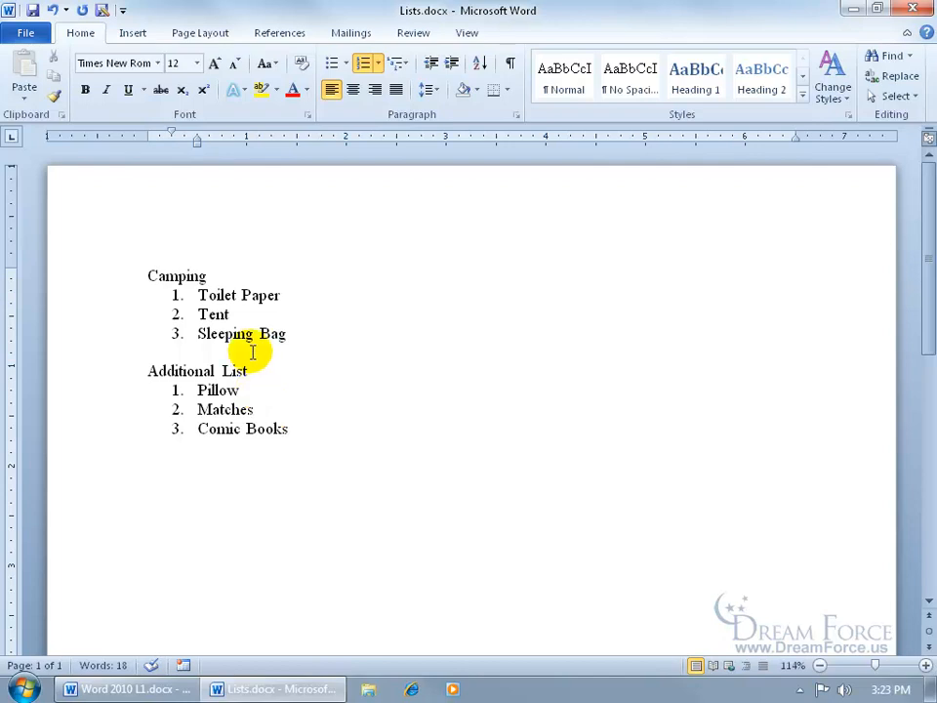
# Step: Continue the Additional List numbering from the Camping list, and restart it at 1 from the Pillow item
pyautogui.click(199, 390)
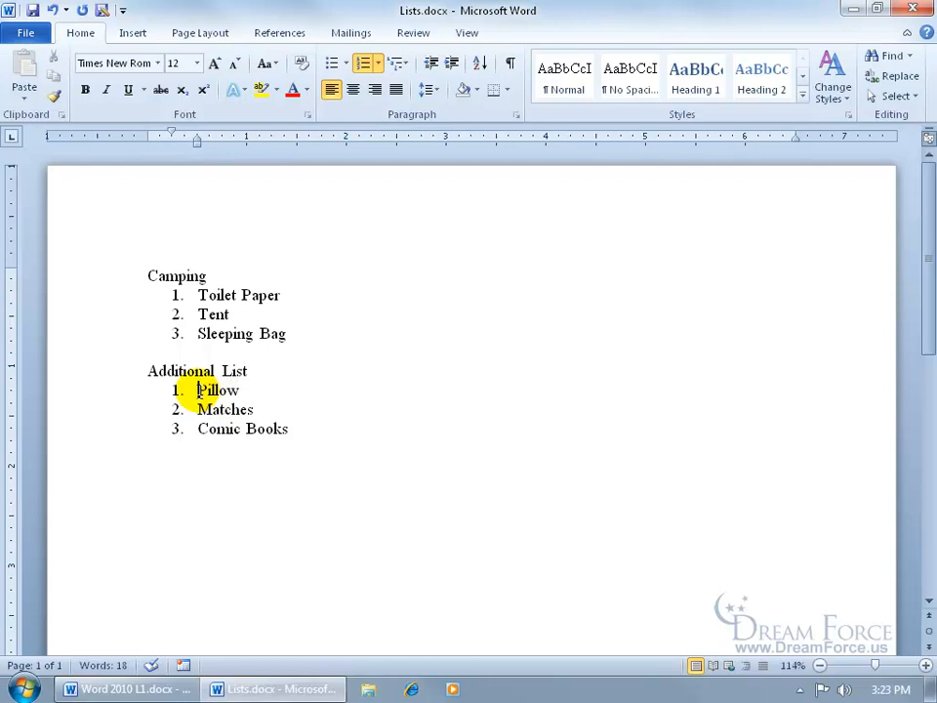
pyautogui.rightClick(200, 391)
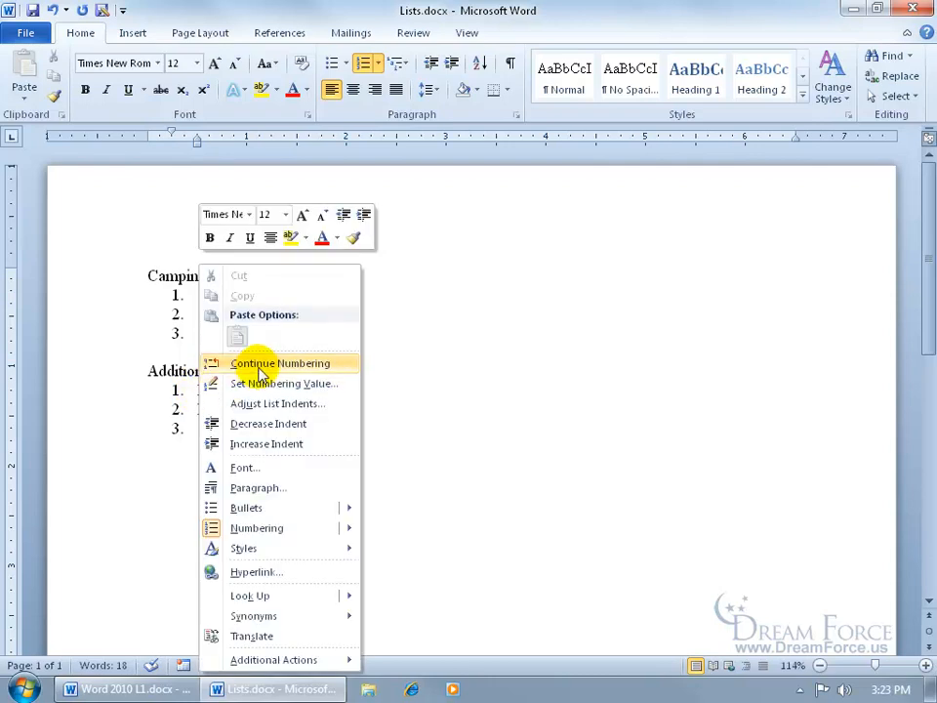
pyautogui.click(198, 389)
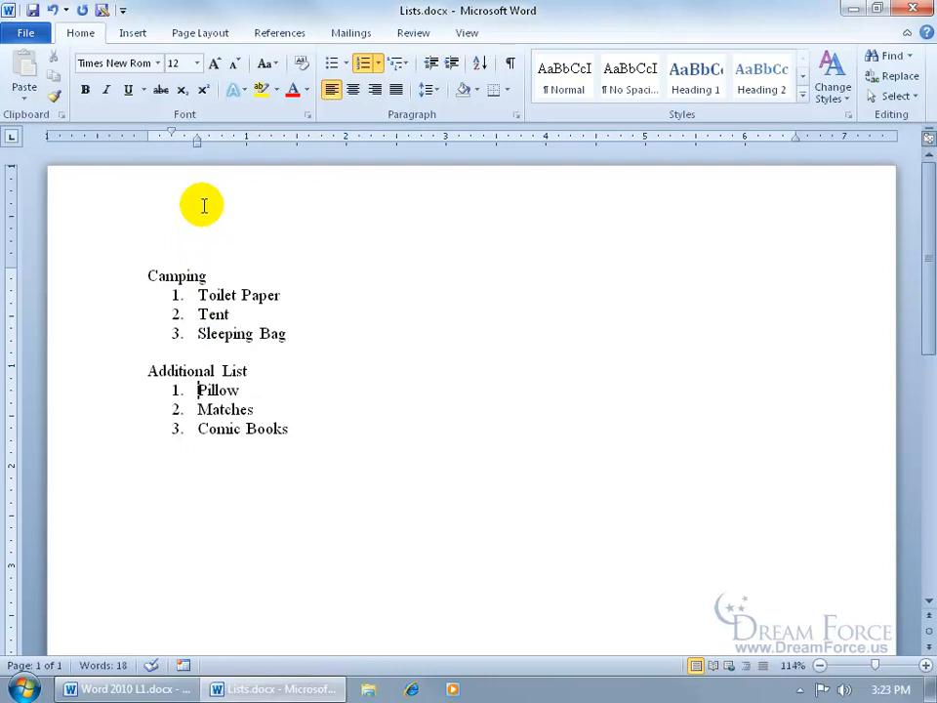
pyautogui.rightClick(194, 387)
pyautogui.click(244, 361)
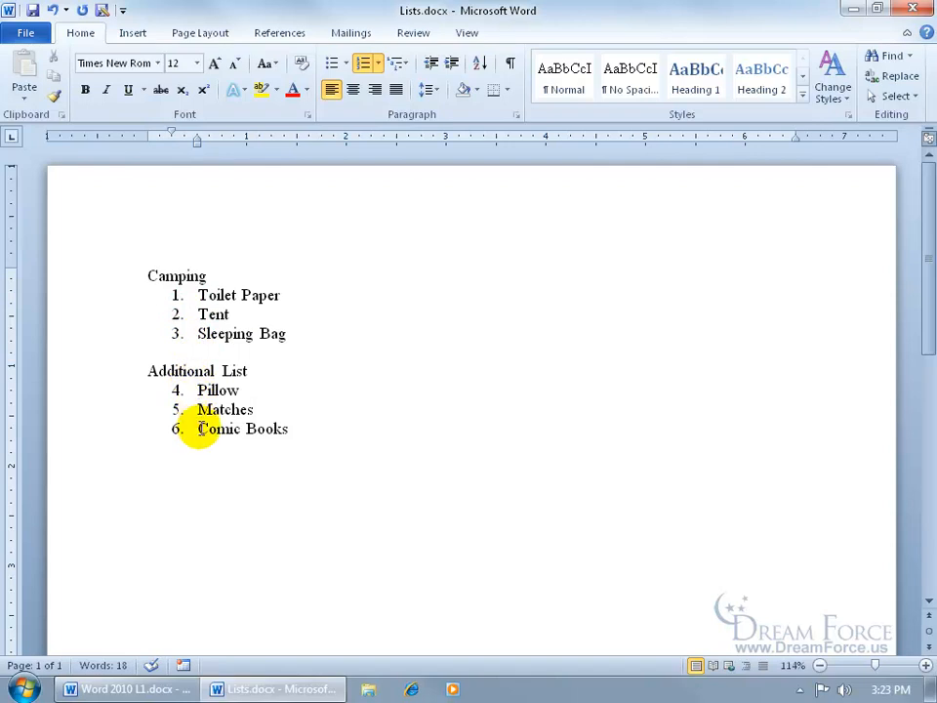
pyautogui.rightClick(191, 390)
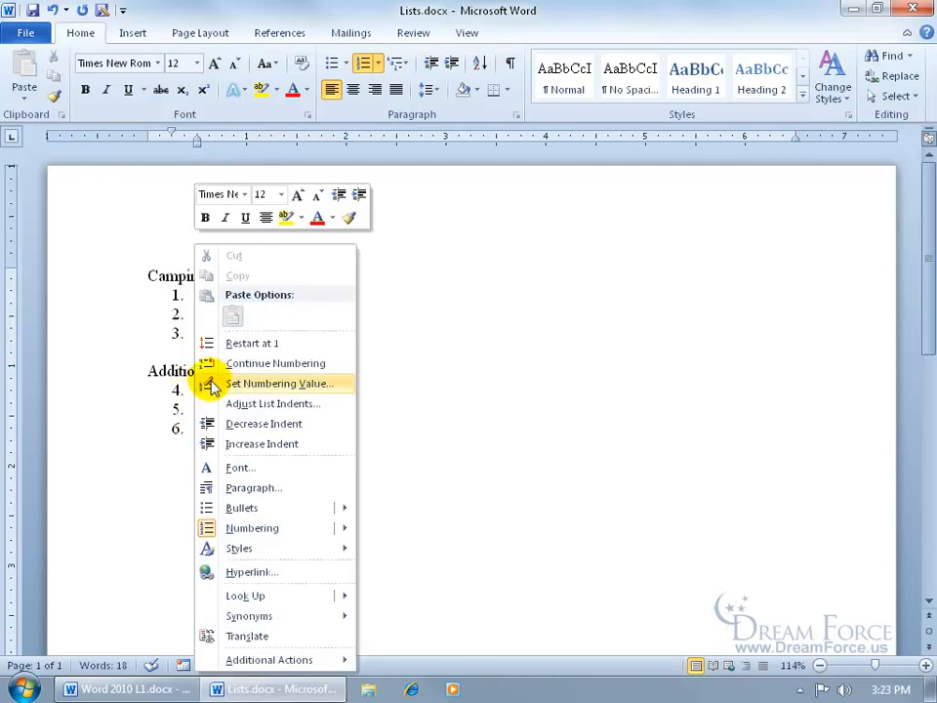
pyautogui.click(249, 346)
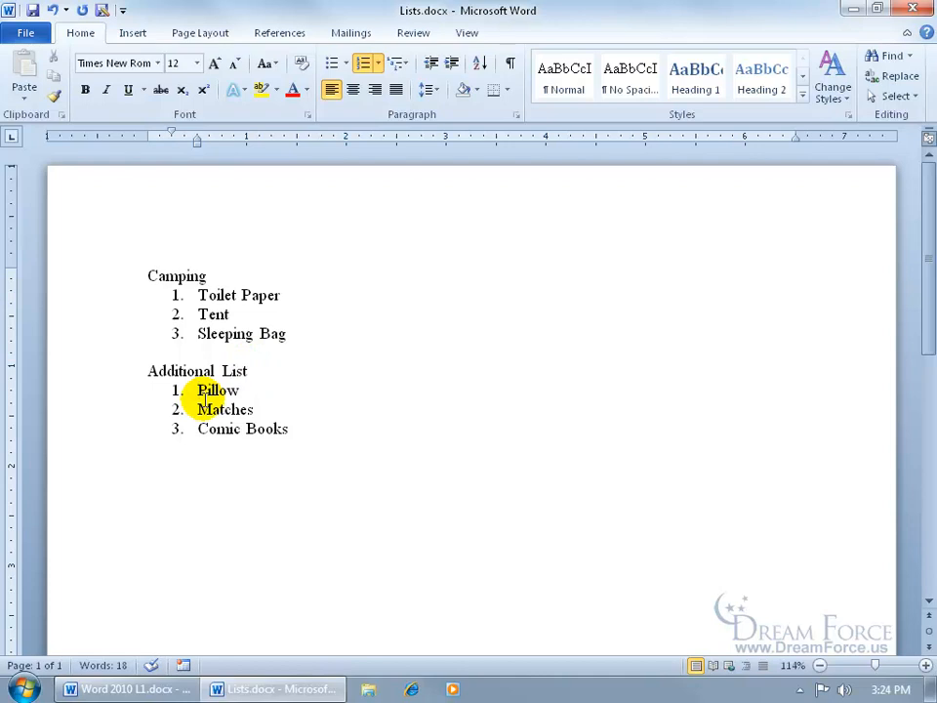
# Step: Begin defining a new number format for the Additional List items, with a red theme color for the number font
pyautogui.click(381, 64)
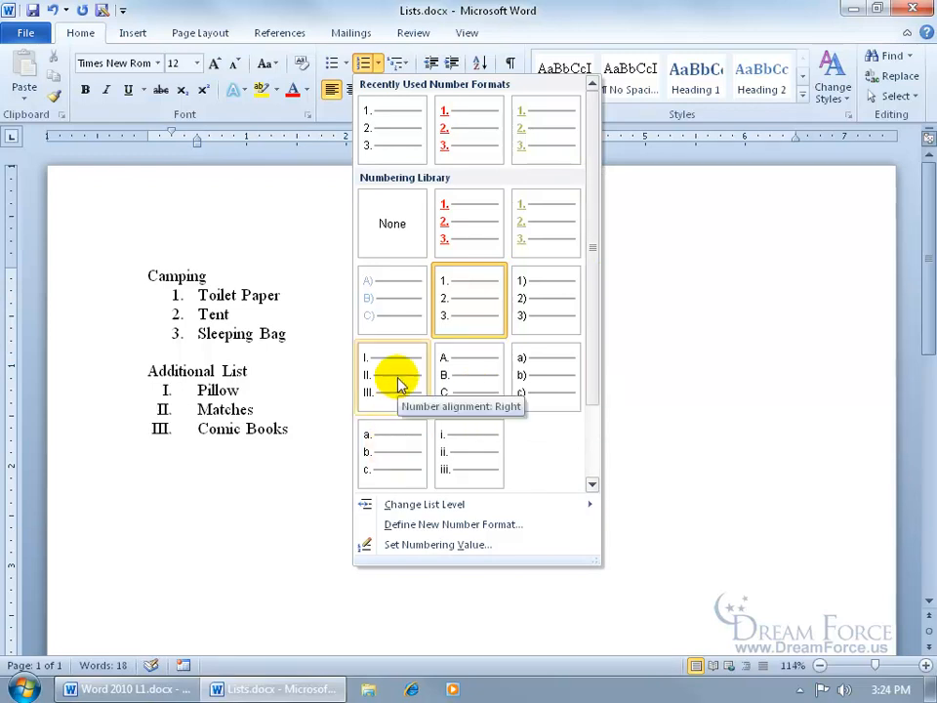
pyautogui.click(444, 527)
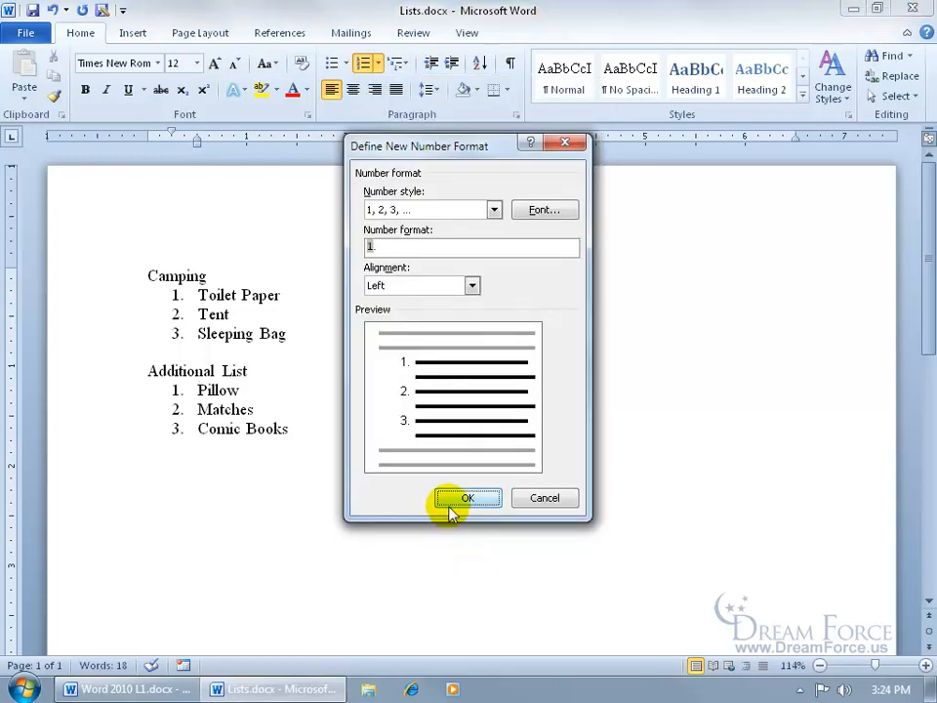
pyautogui.click(495, 211)
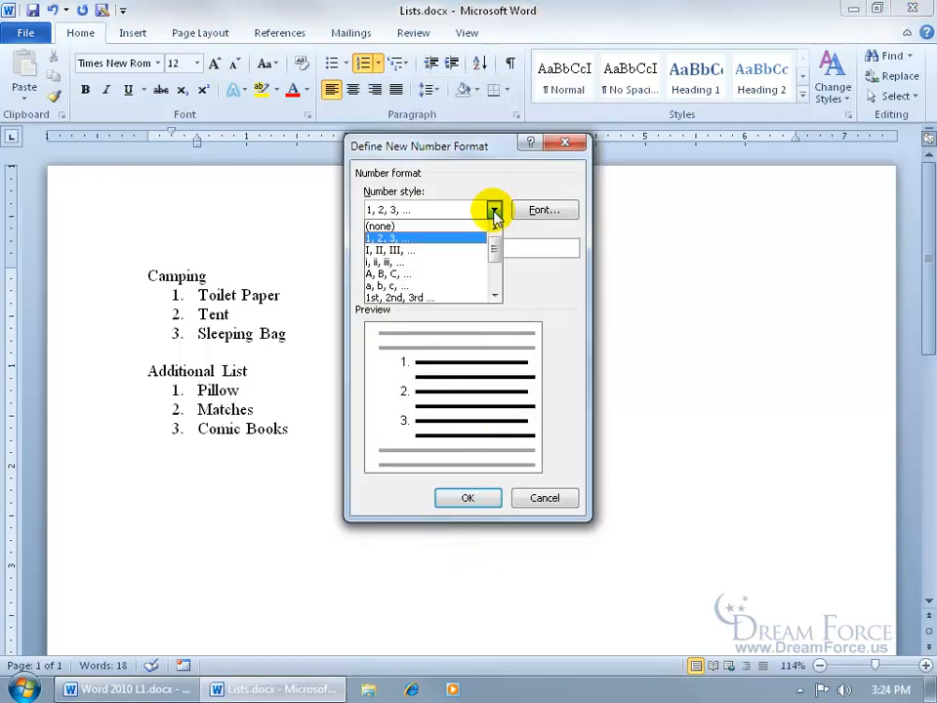
pyautogui.click(495, 210)
pyautogui.click(542, 212)
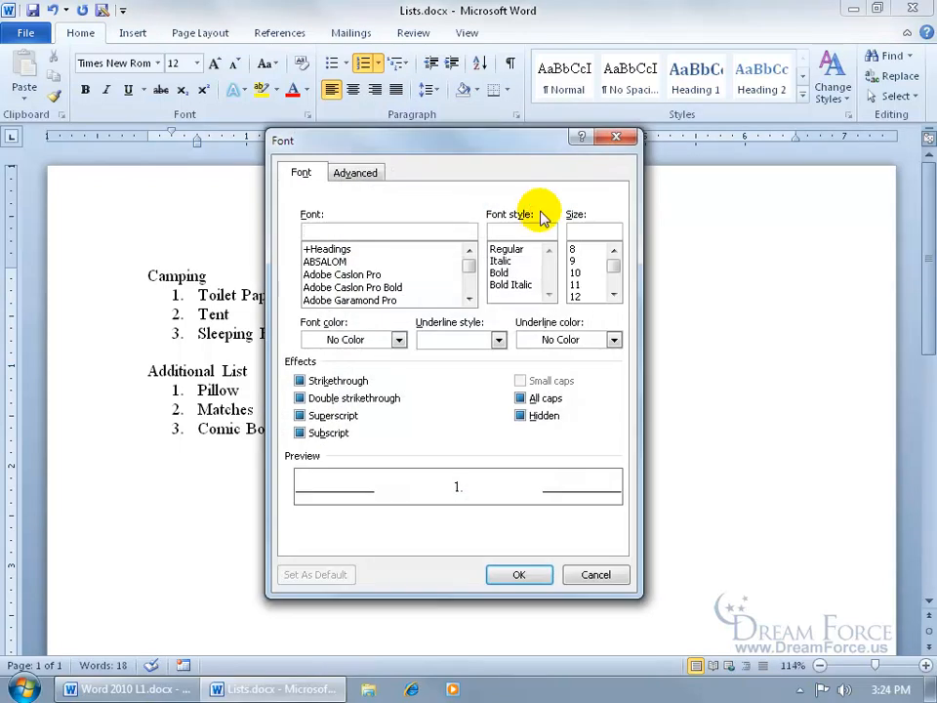
pyautogui.click(398, 341)
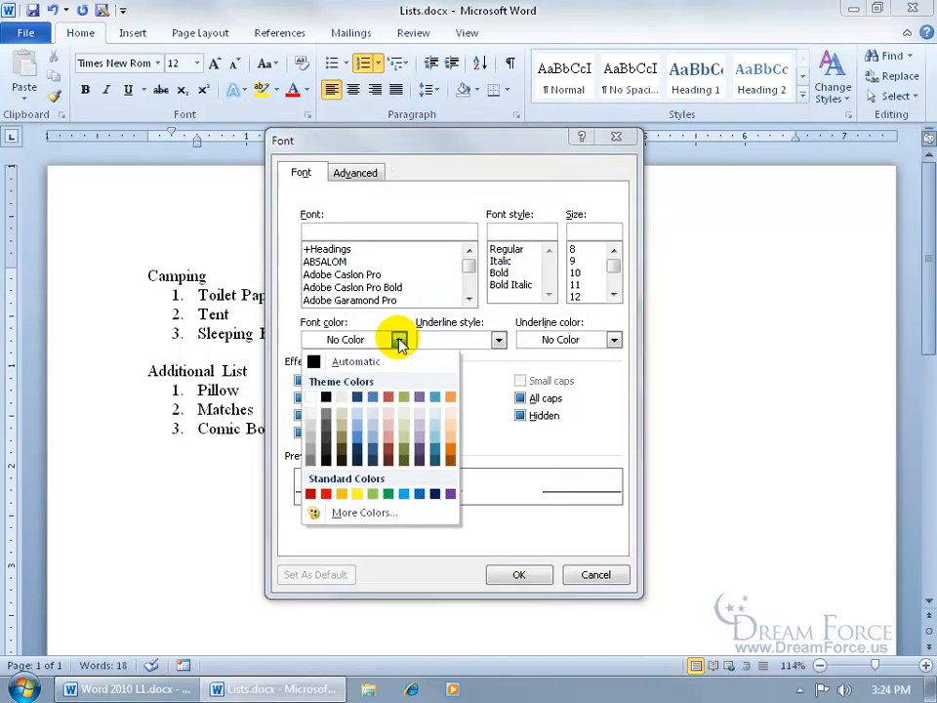
pyautogui.click(389, 398)
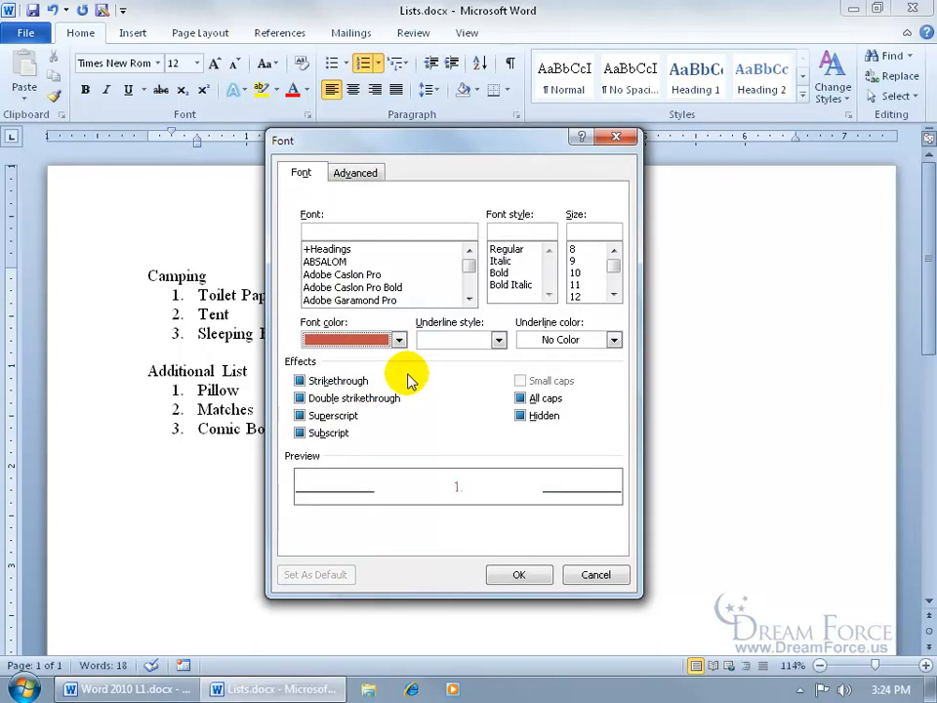
# Step: Give the new format's numbers a blue double underline and bold style, and apply it to the Additional List before undoing the change
pyautogui.click(497, 339)
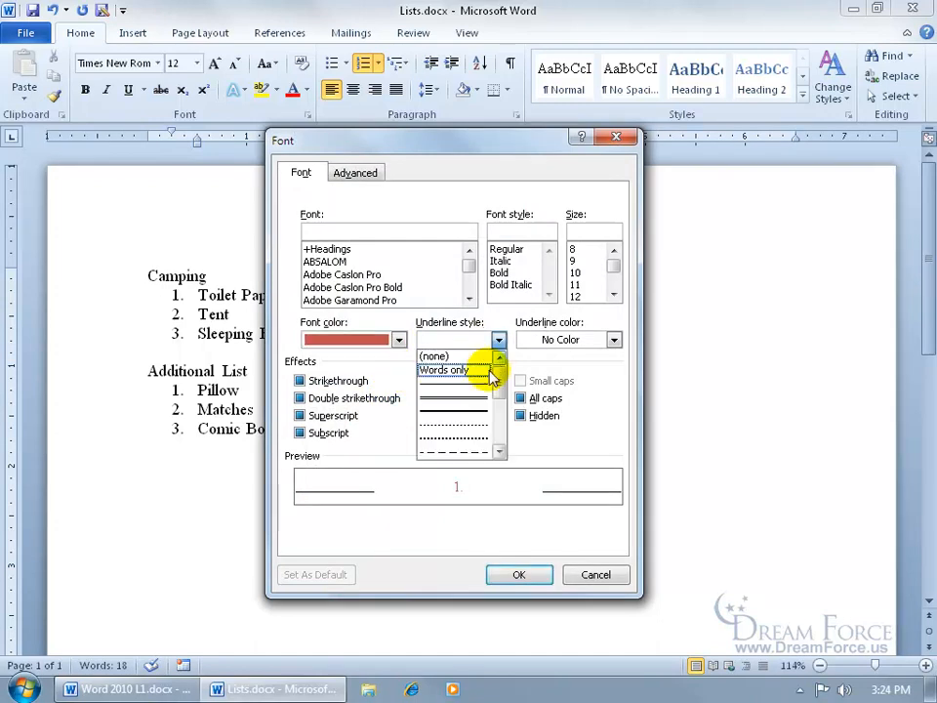
pyautogui.click(484, 393)
pyautogui.click(613, 340)
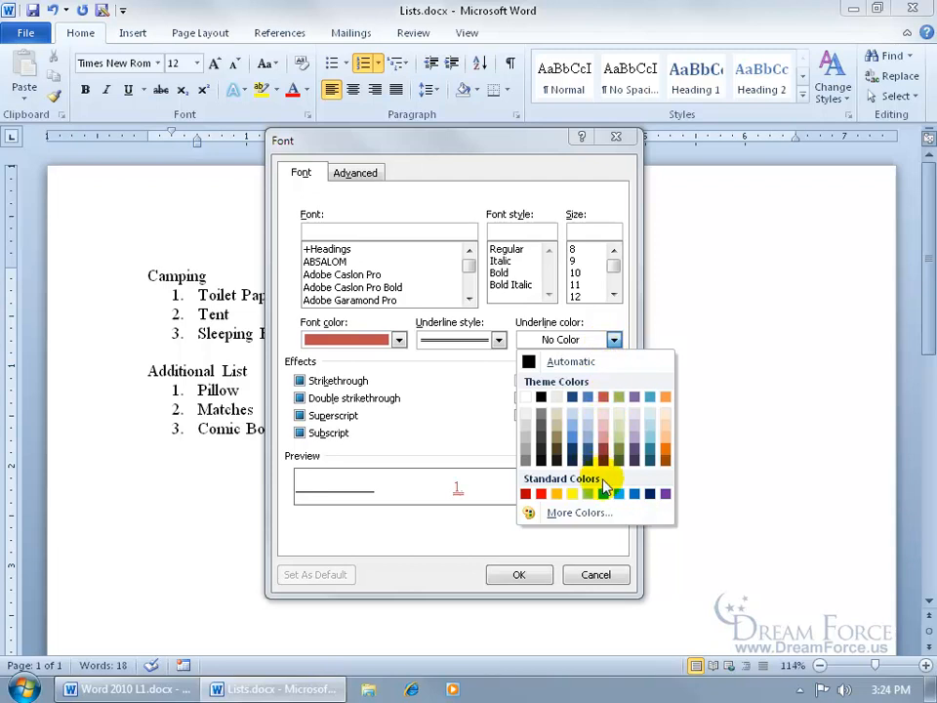
pyautogui.click(634, 493)
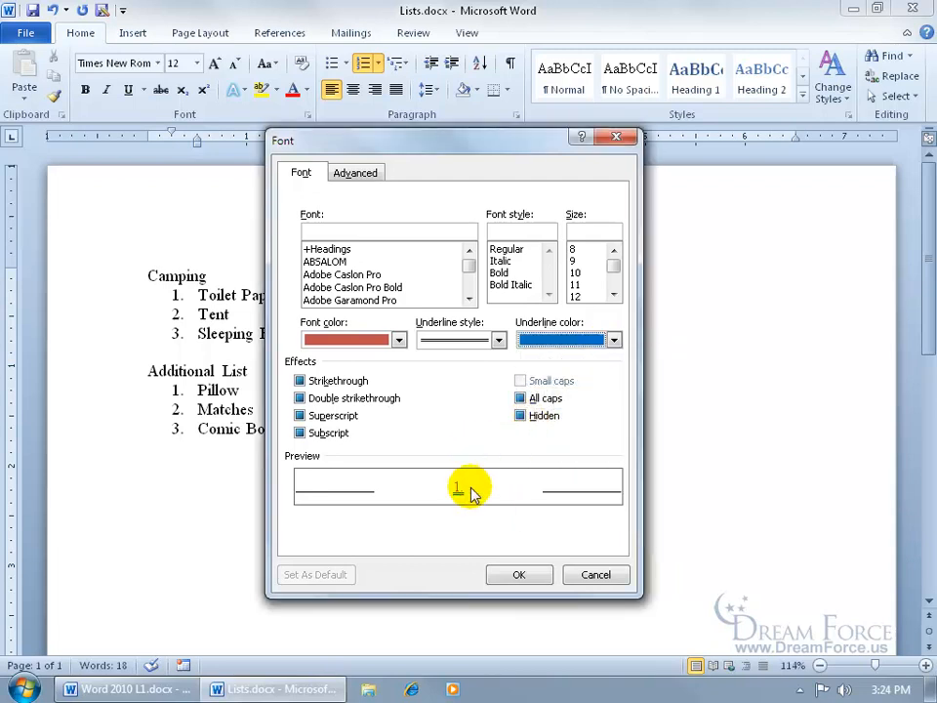
pyautogui.click(500, 272)
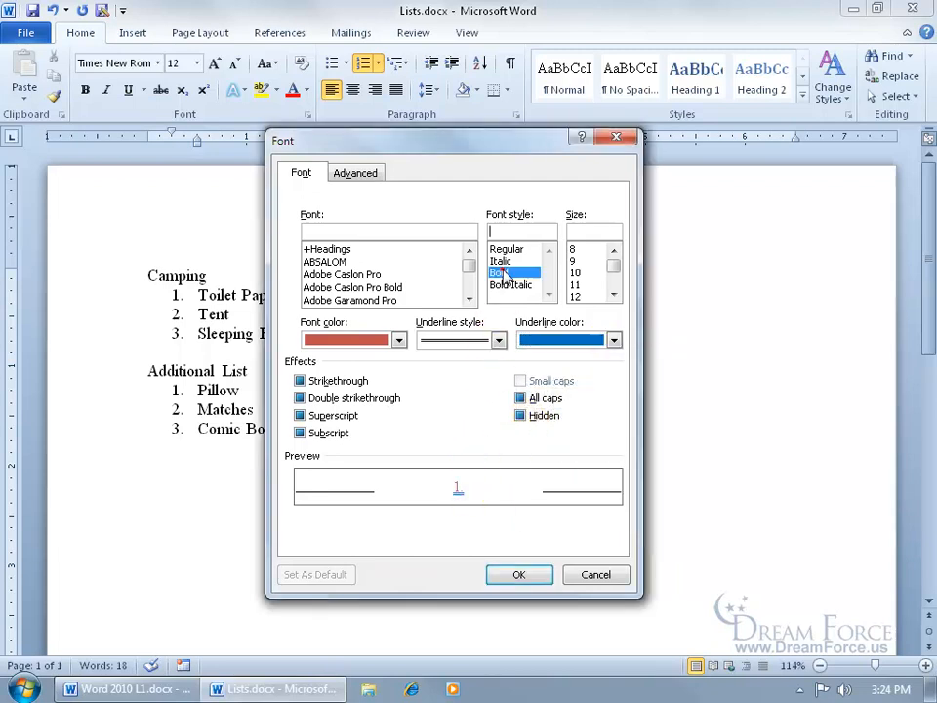
pyautogui.click(519, 576)
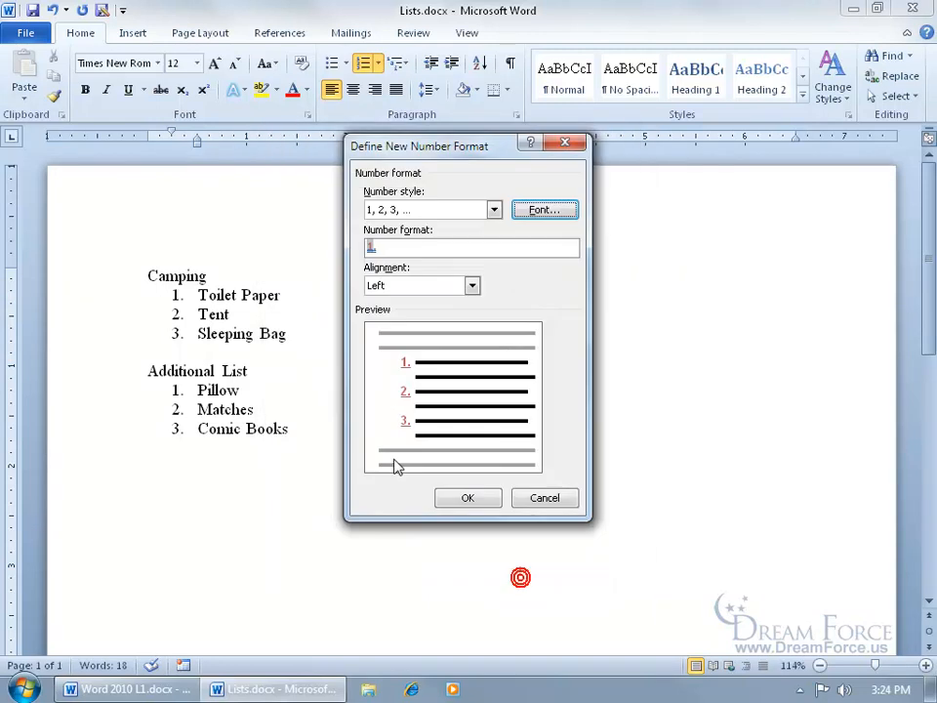
pyautogui.click(449, 495)
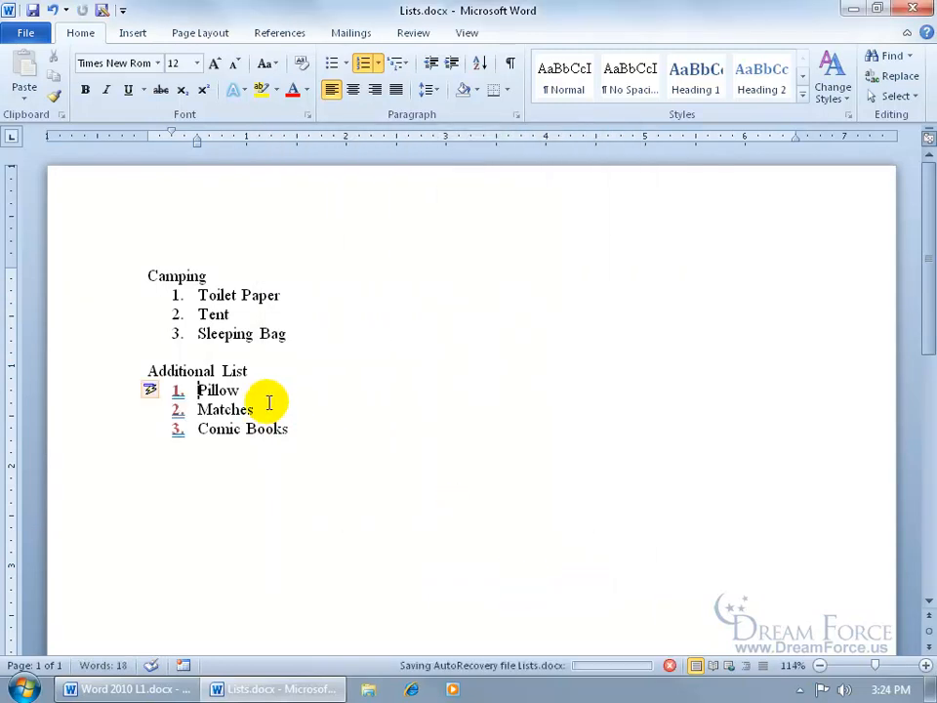
pyautogui.click(52, 10)
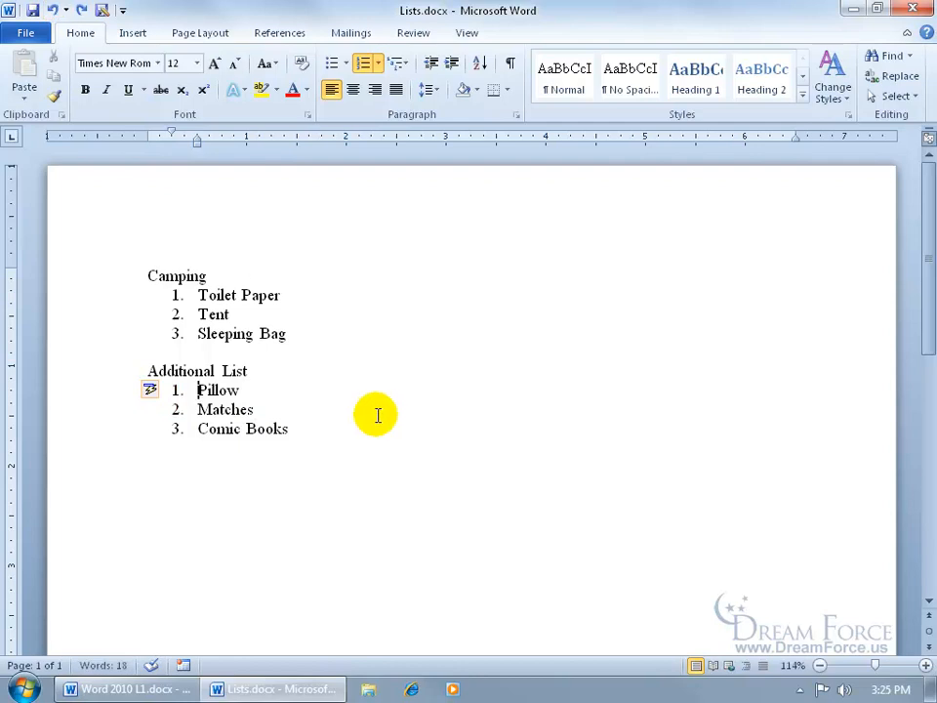
# Step: Try starting a new list at the Matches item with the numbering value 3, and undo the renumbering
pyautogui.click(198, 409)
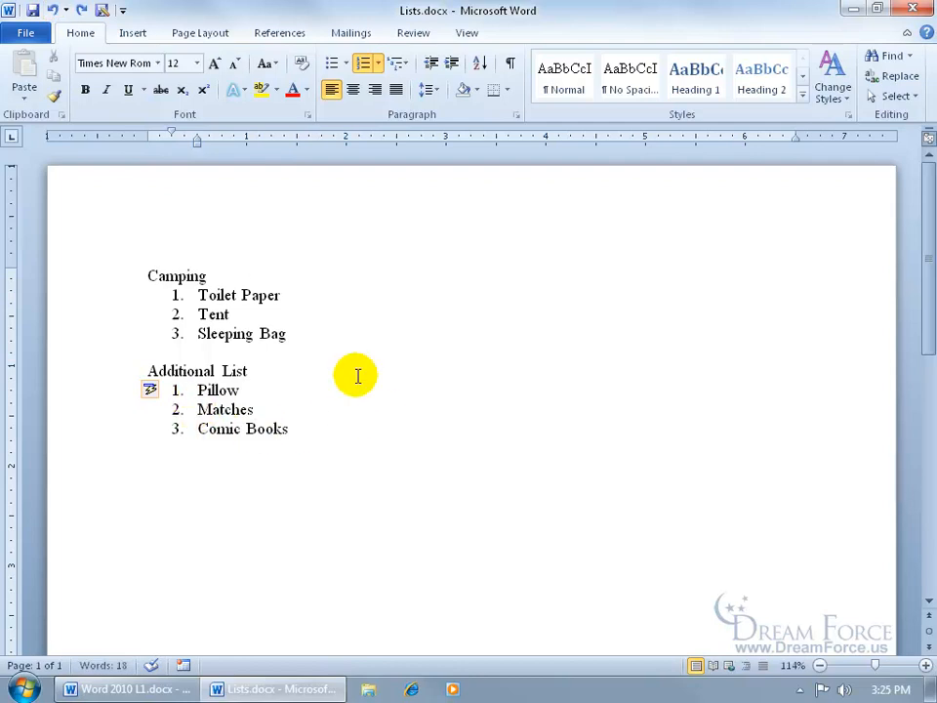
pyautogui.rightClick(199, 410)
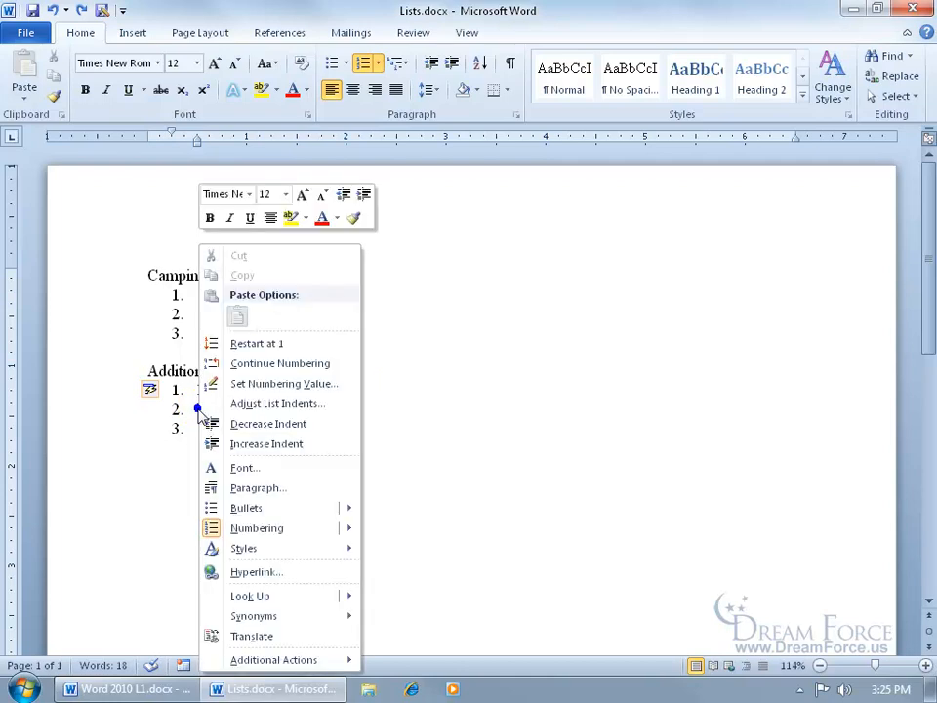
pyautogui.moveTo(286, 528)
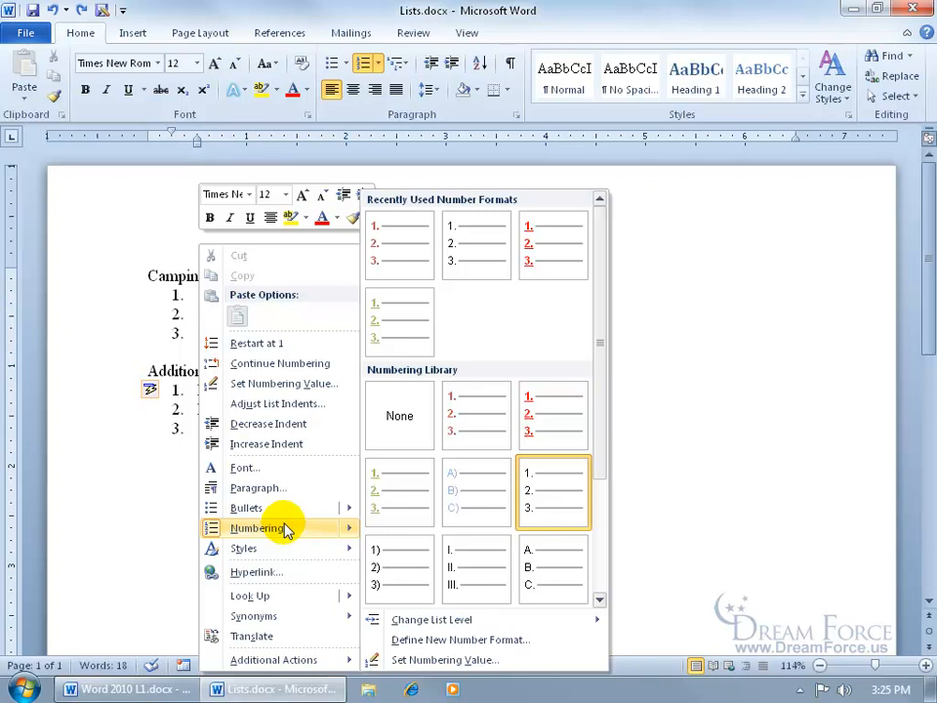
pyautogui.click(426, 661)
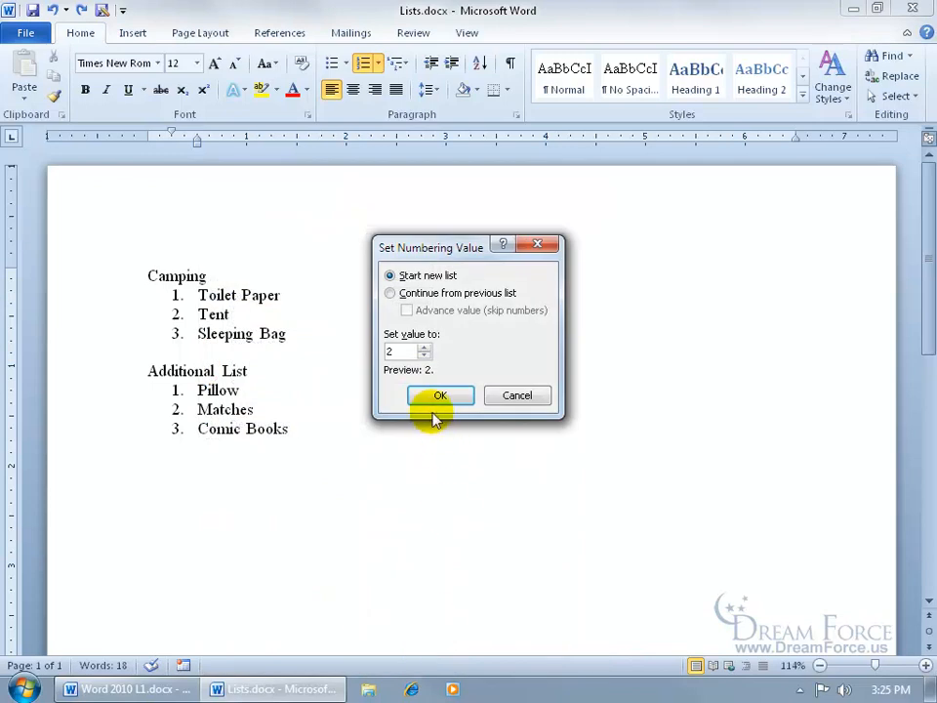
pyautogui.click(423, 347)
pyautogui.click(437, 399)
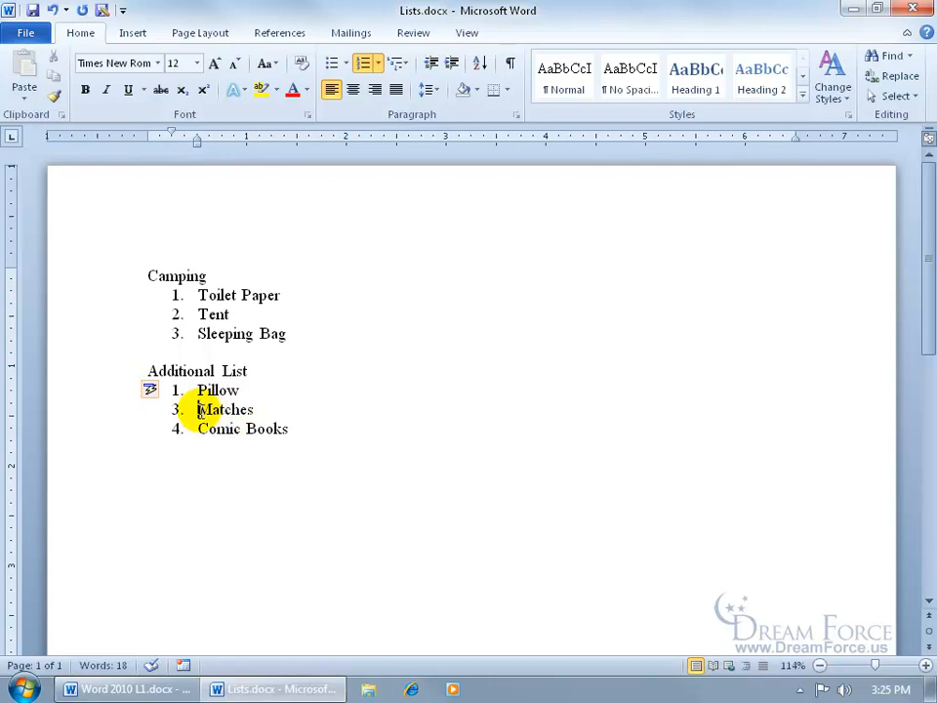
pyautogui.click(53, 10)
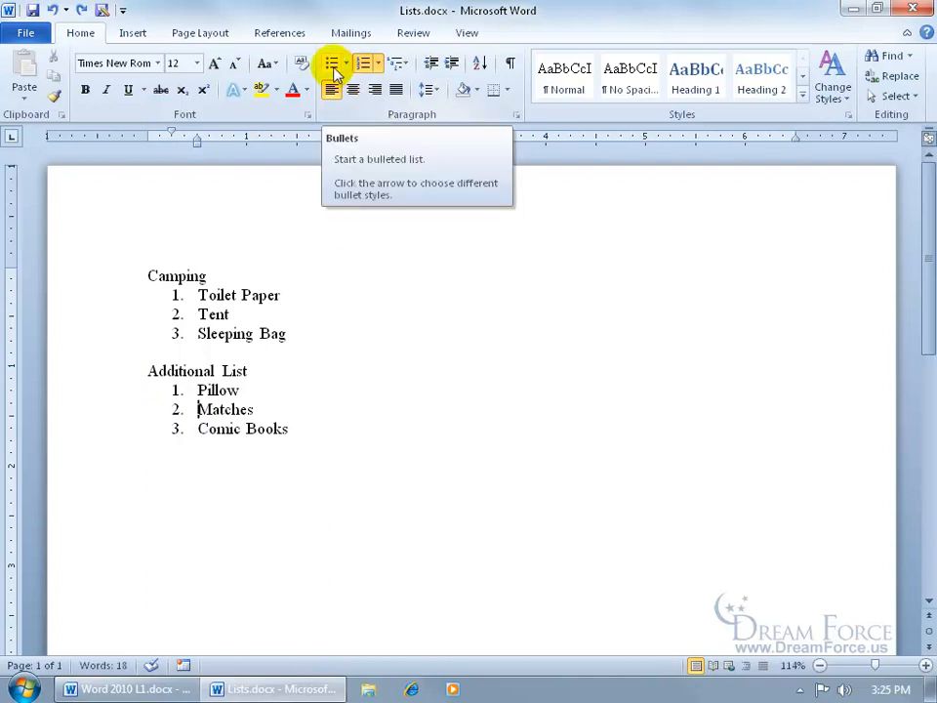
# Step: Change the Camping list to a round-bulleted list and begin defining a new bullet for it
pyautogui.click(196, 314)
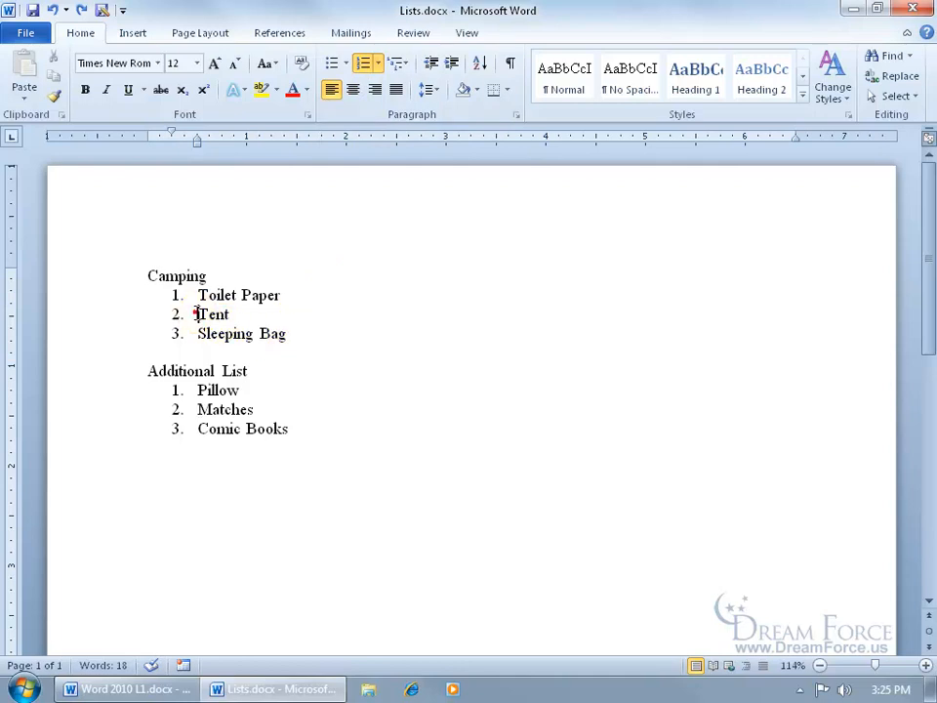
pyautogui.click(335, 64)
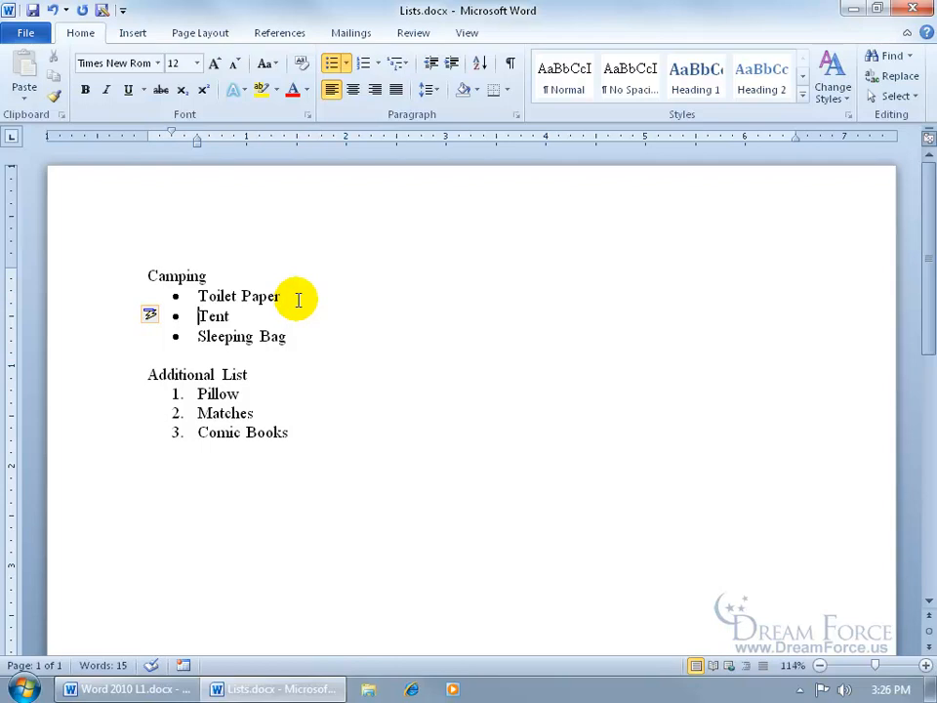
pyautogui.click(346, 64)
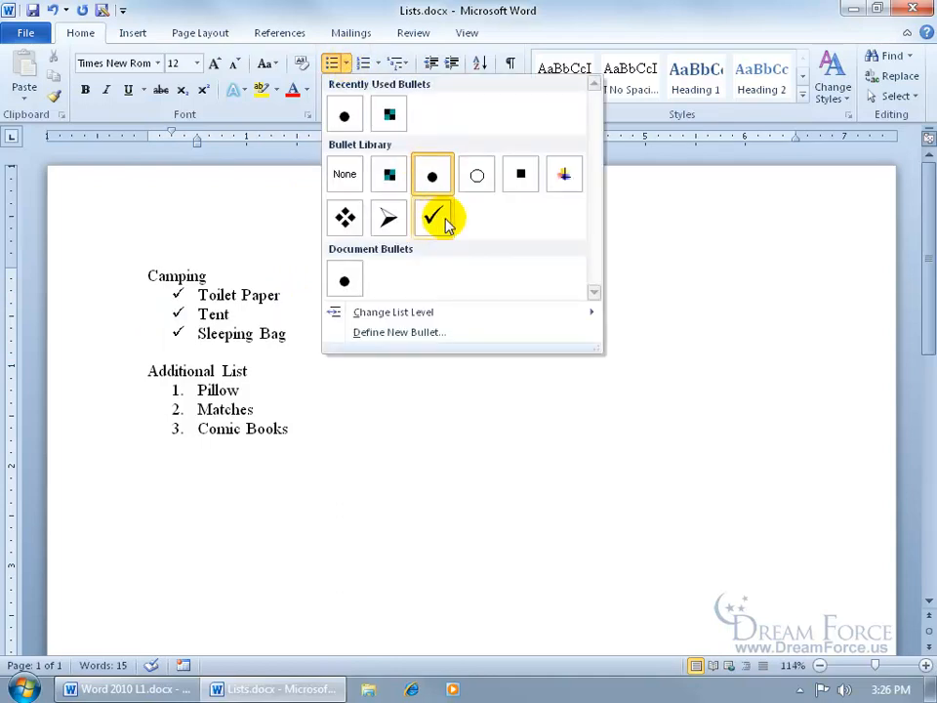
pyautogui.click(430, 334)
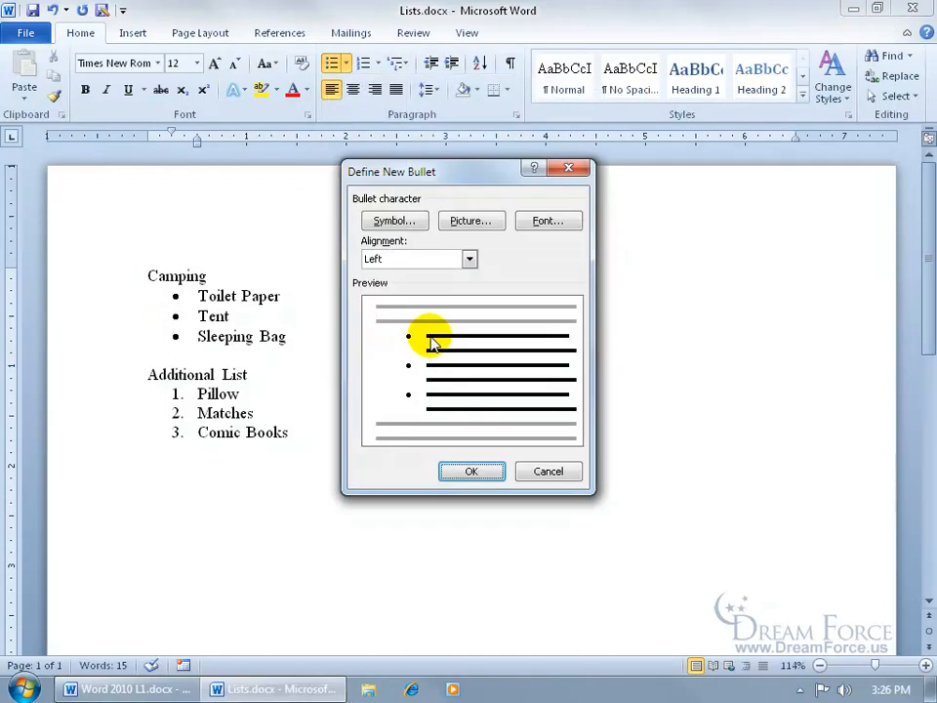
# Step: Look through the font and symbol choices for the new bullet without changing them
pyautogui.click(540, 225)
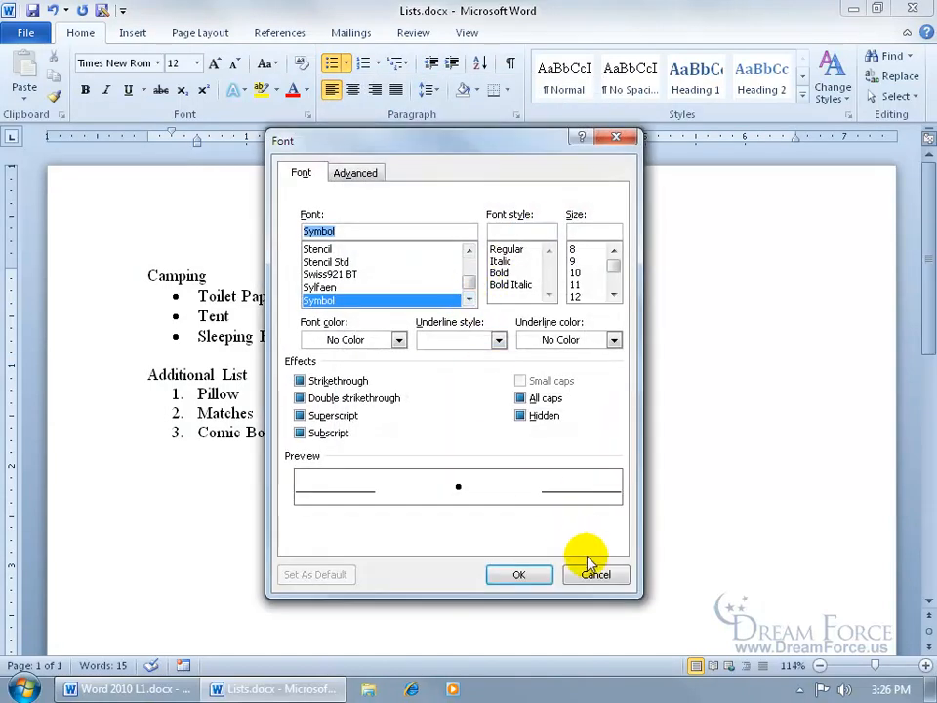
pyautogui.click(593, 575)
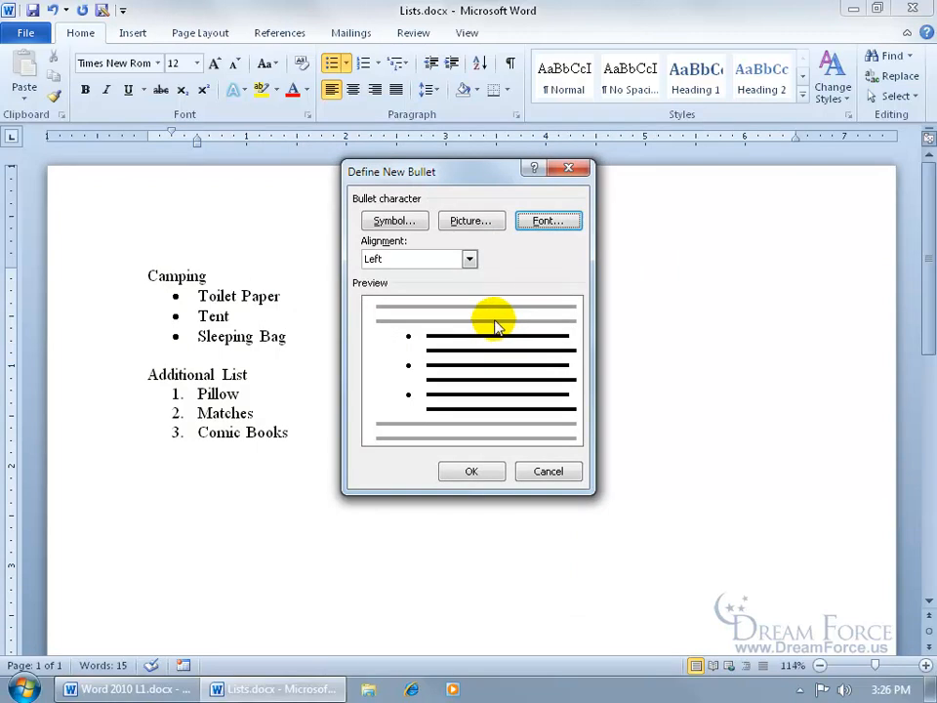
pyautogui.click(402, 223)
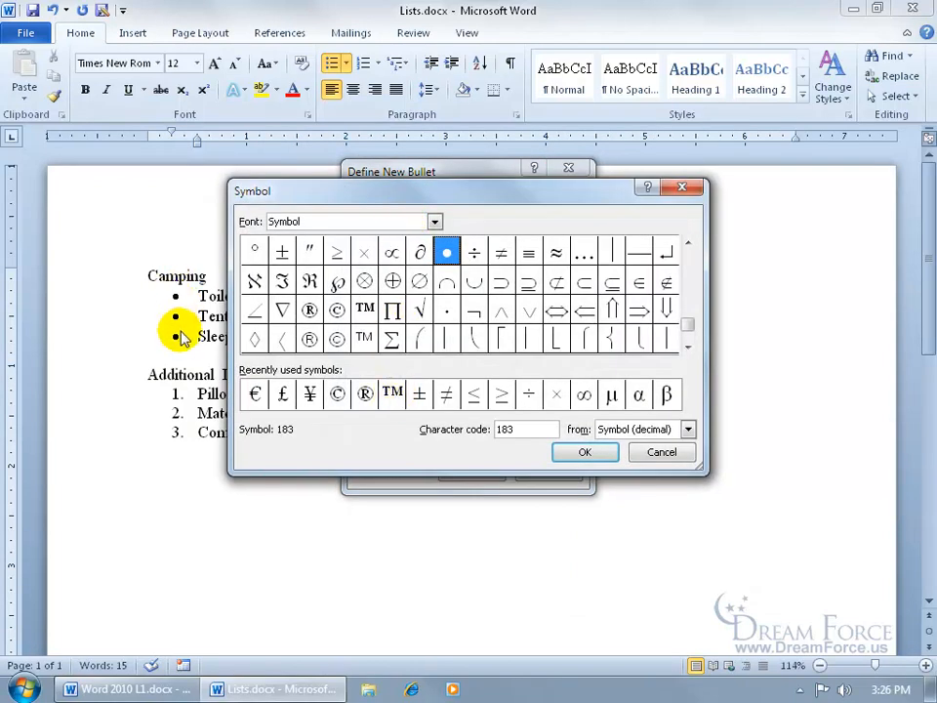
pyautogui.click(656, 453)
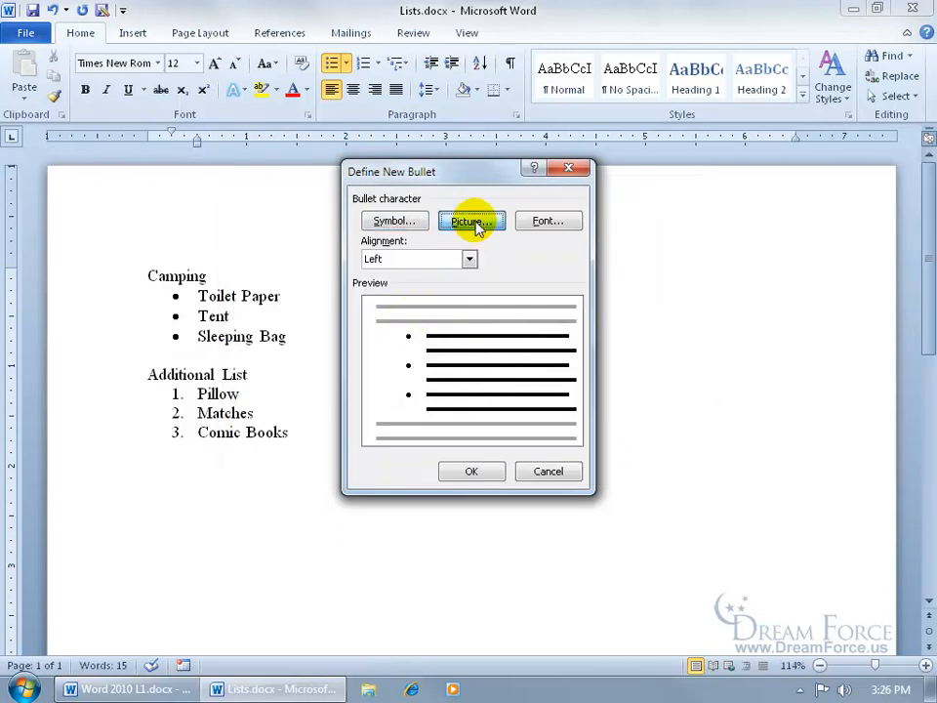
# Step: Define a picture bullet using the red gradient square and apply it to the Camping list
pyautogui.click(477, 223)
pyautogui.click(449, 273)
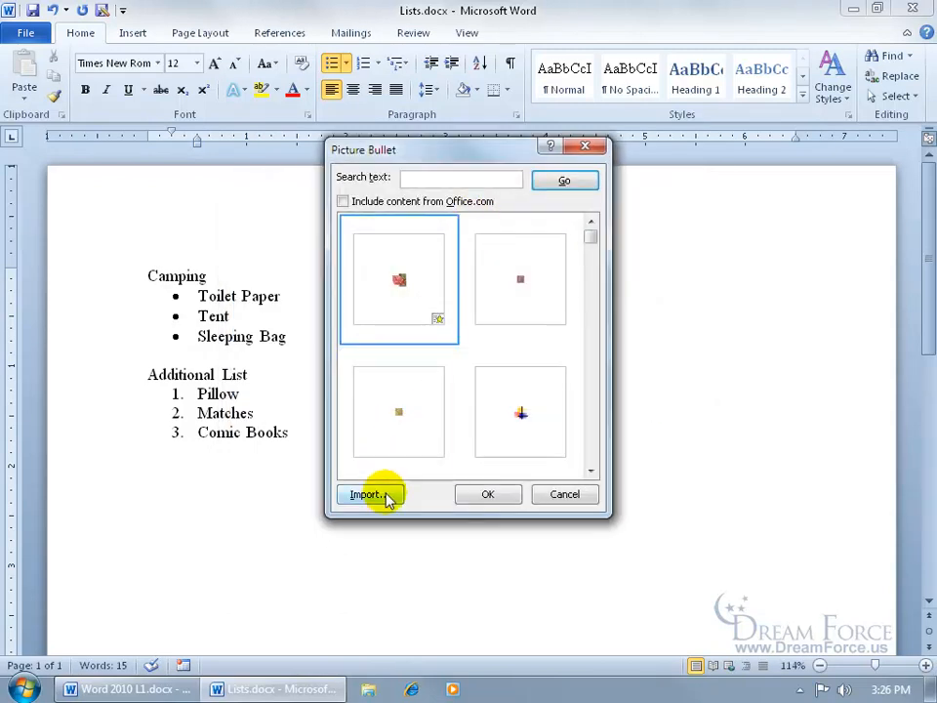
pyautogui.click(527, 429)
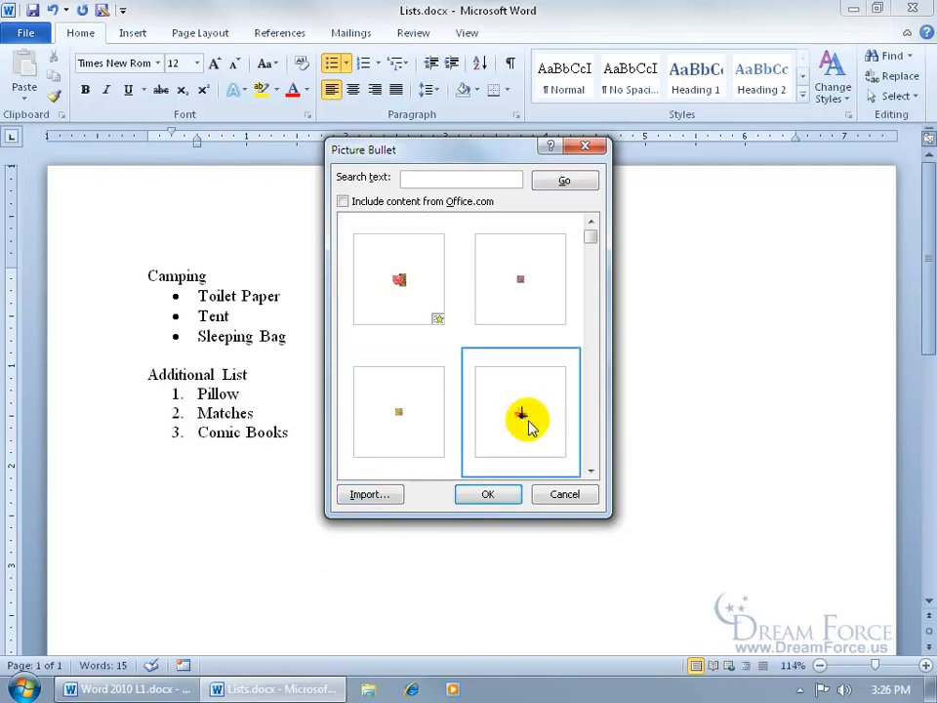
pyautogui.click(591, 471)
pyautogui.click(591, 471)
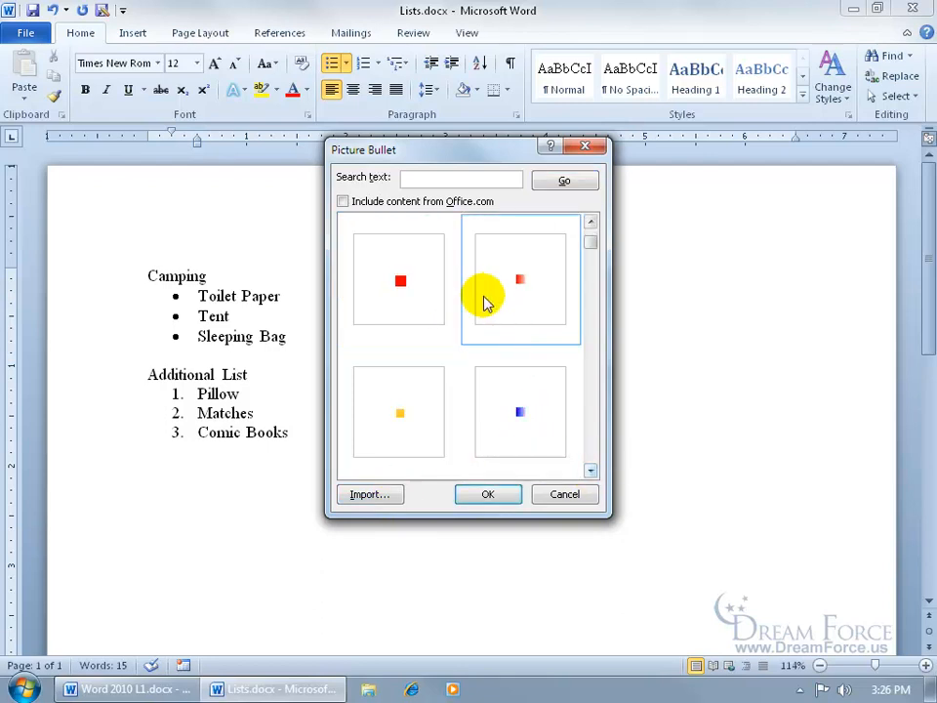
pyautogui.click(517, 301)
pyautogui.click(496, 494)
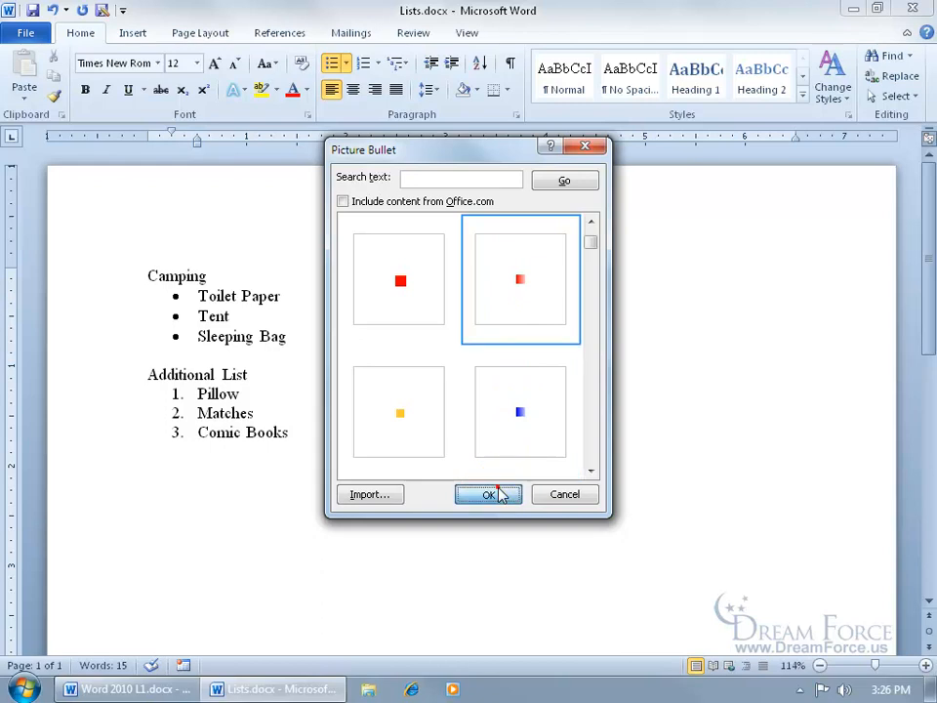
pyautogui.click(472, 472)
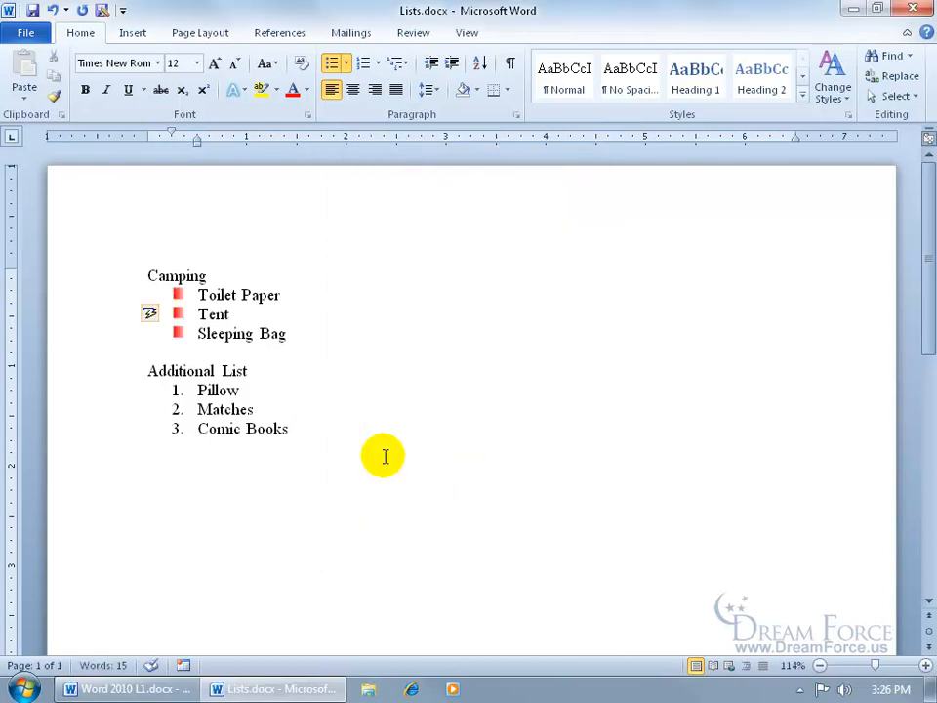
# Step: Review the bullet choices for the Tent item and undo the picture bullet on the Camping list
pyautogui.rightClick(182, 315)
pyautogui.moveTo(258, 508)
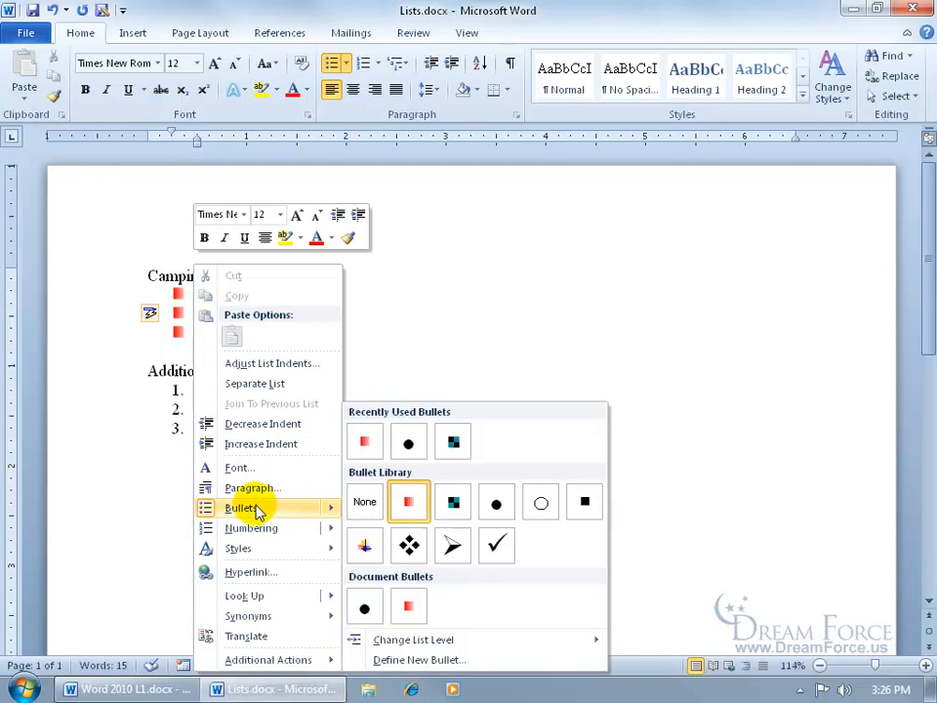
pyautogui.click(141, 210)
pyautogui.click(53, 11)
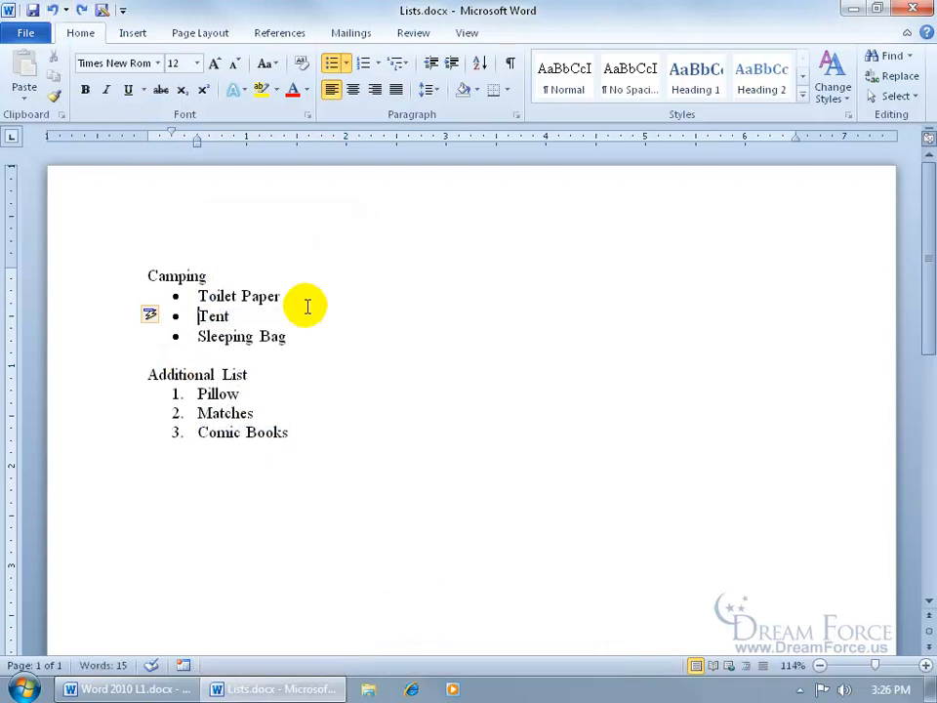
# Step: Apply the 1) a) i) multilevel list format to the Camping list and demote Tent to a second-level item
pyautogui.click(404, 67)
pyautogui.moveTo(496, 237)
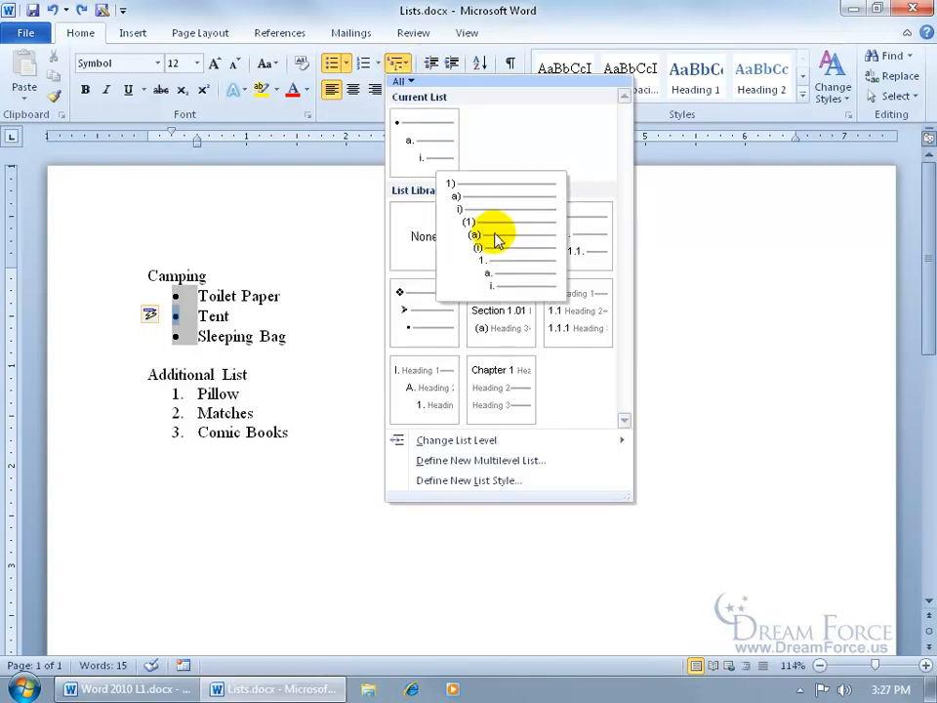
pyautogui.click(496, 237)
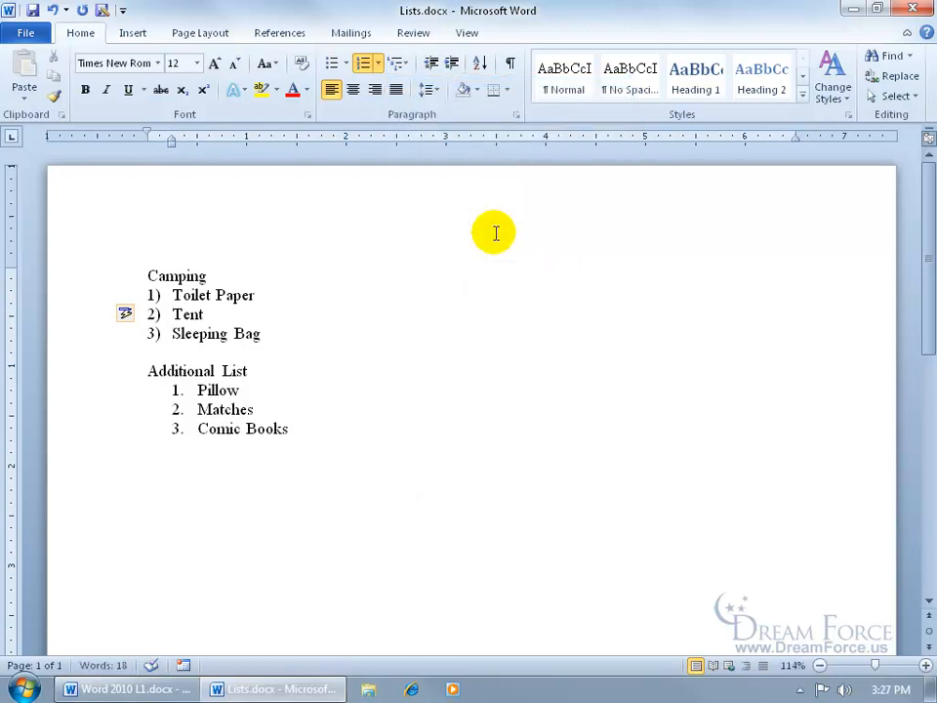
pyautogui.click(174, 314)
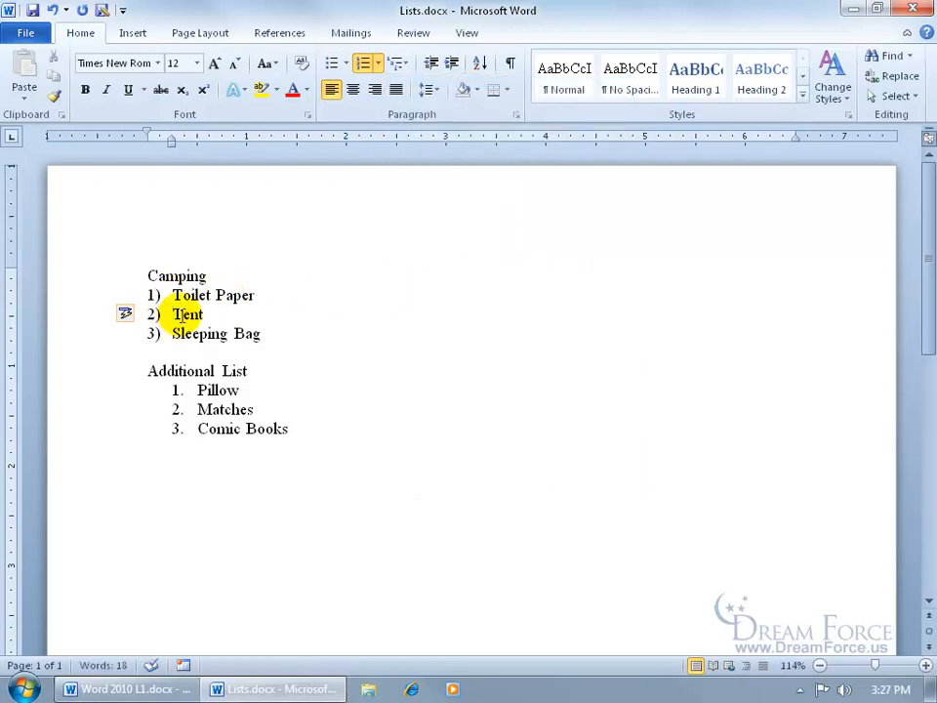
pyautogui.press('Tab')
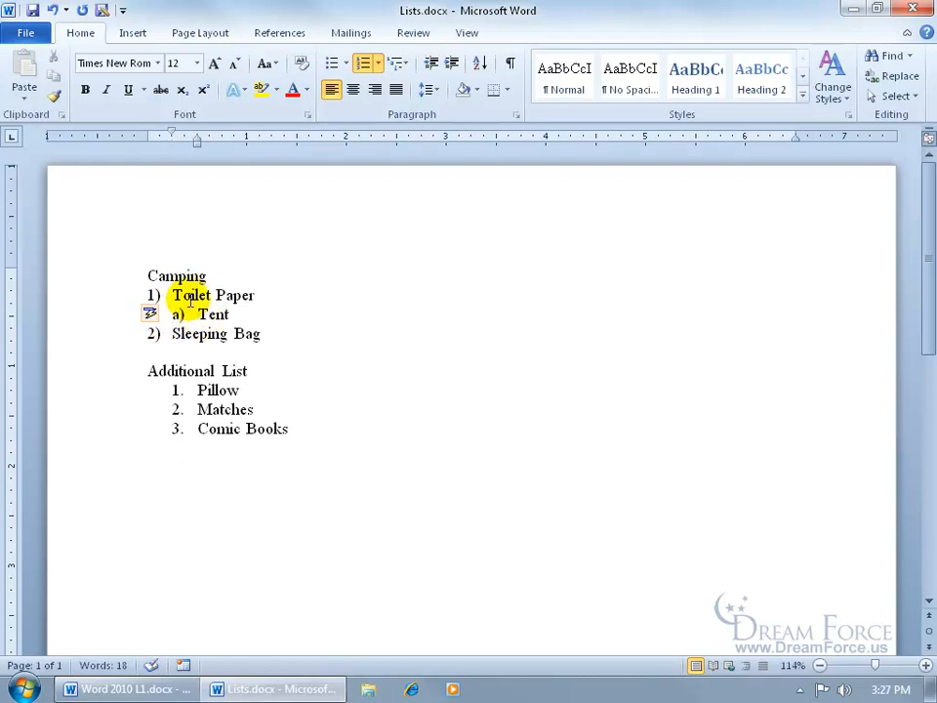
# Step: Replace the Tent sub-item under Toilet Paper with the text "Soft"
pyautogui.click(169, 294)
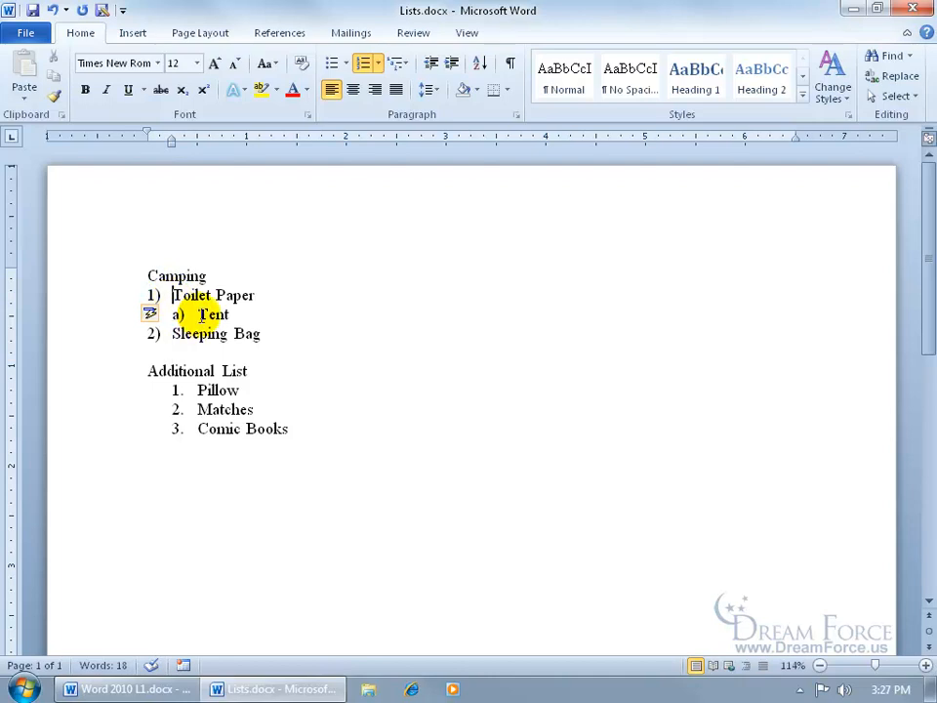
pyautogui.moveTo(188, 313); pyautogui.dragTo(232, 313)
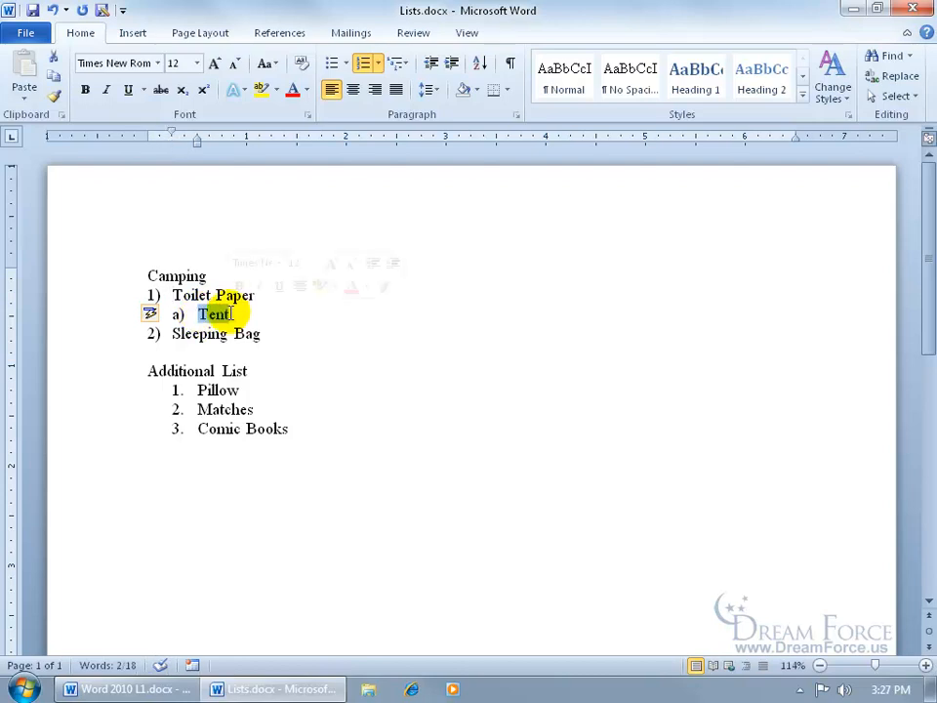
pyautogui.write('Soft')
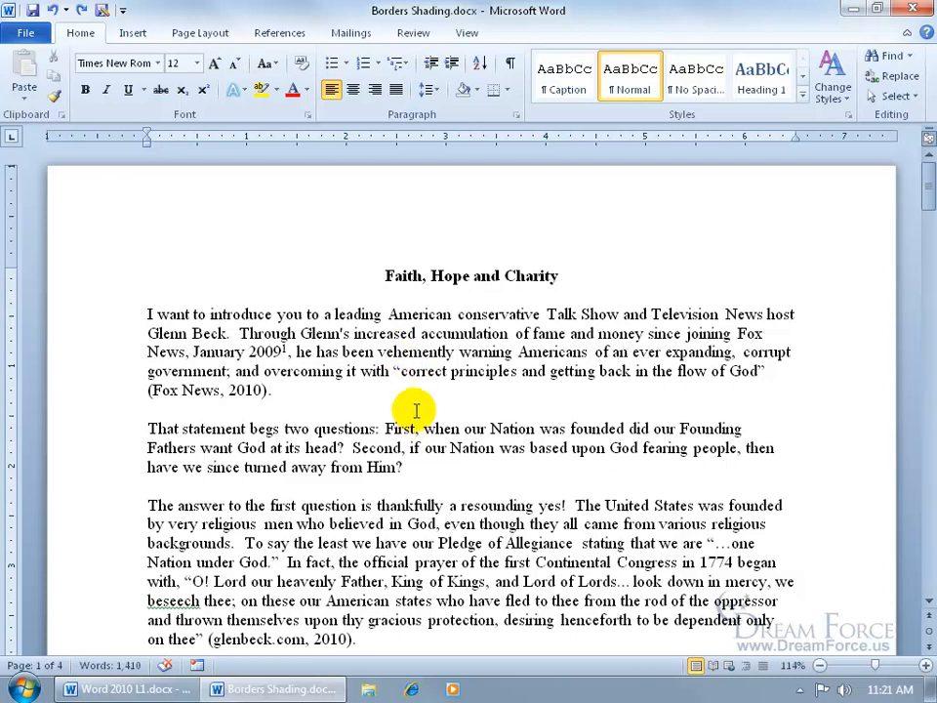
# Step: Try making a line of underscores in the blank line below the first paragraph of Borders Shading.docx, and undo it
pyautogui.click(209, 407)
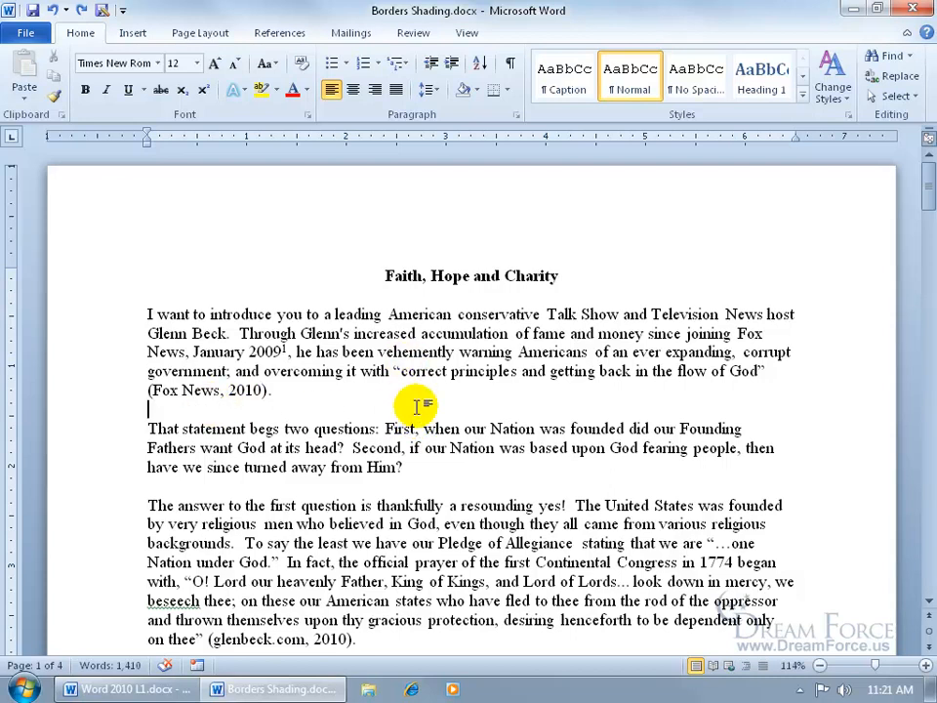
pyautogui.write('____')
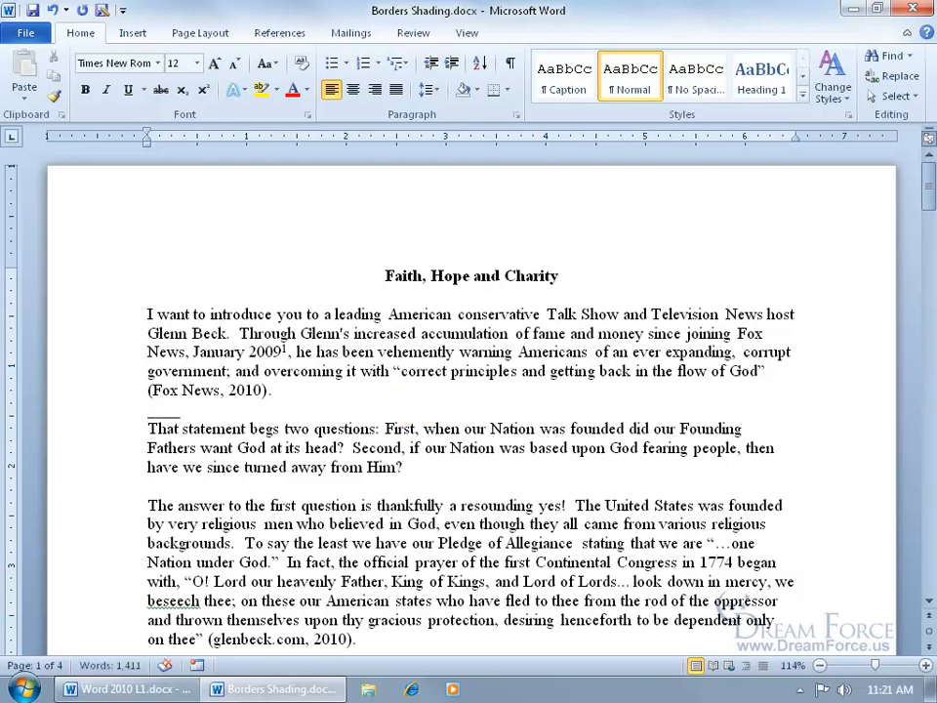
pyautogui.click(53, 9)
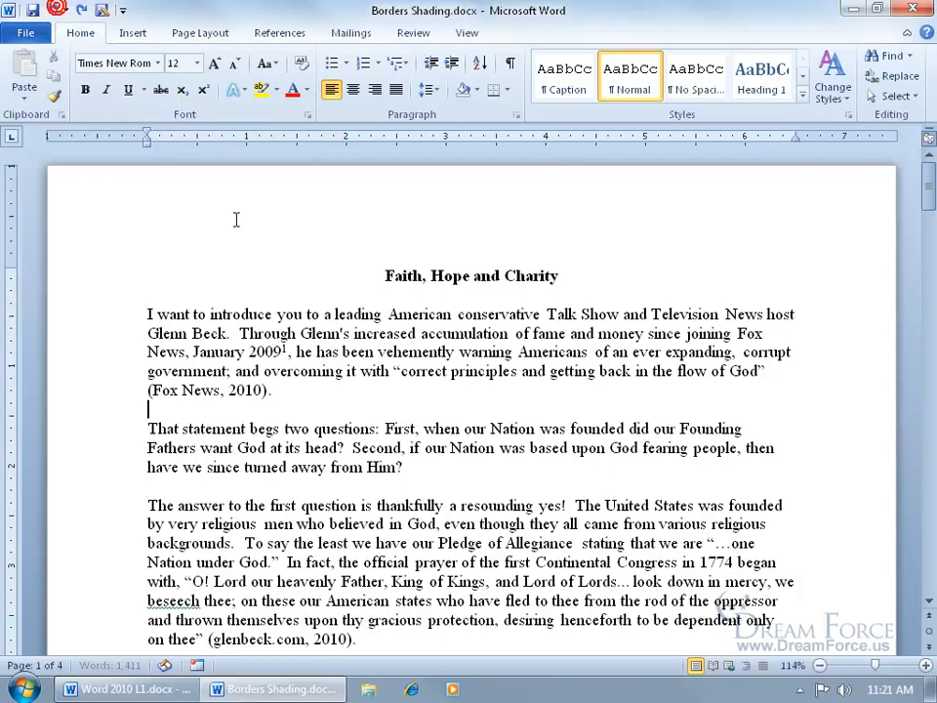
pyautogui.click(446, 383)
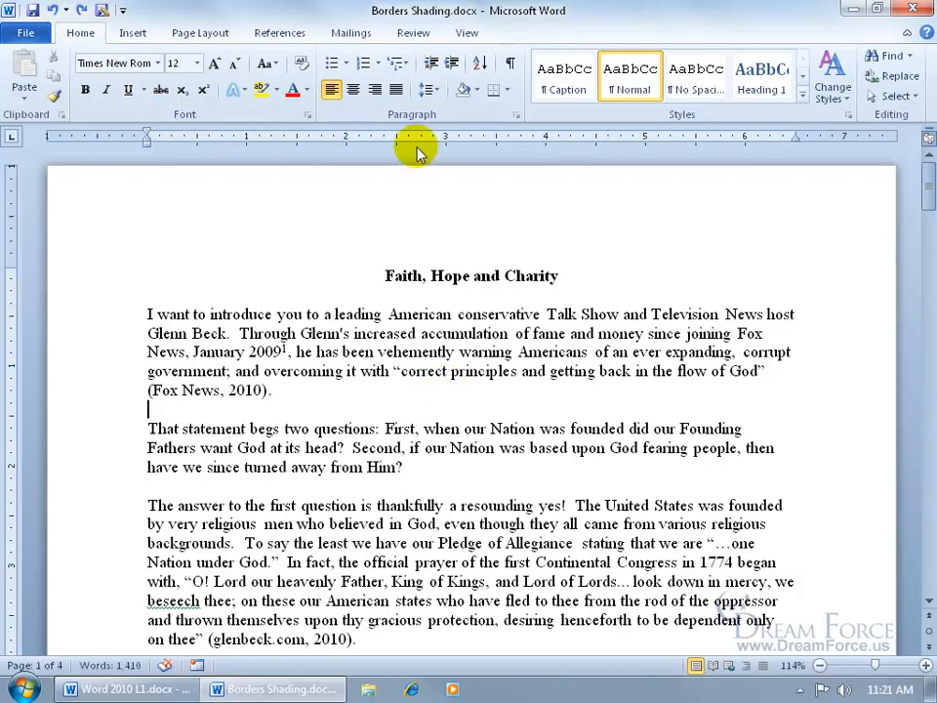
# Step: With formatting marks shown, add a bottom border to the blank paragraph below the first body paragraph, and hide the marks again
pyautogui.click(511, 64)
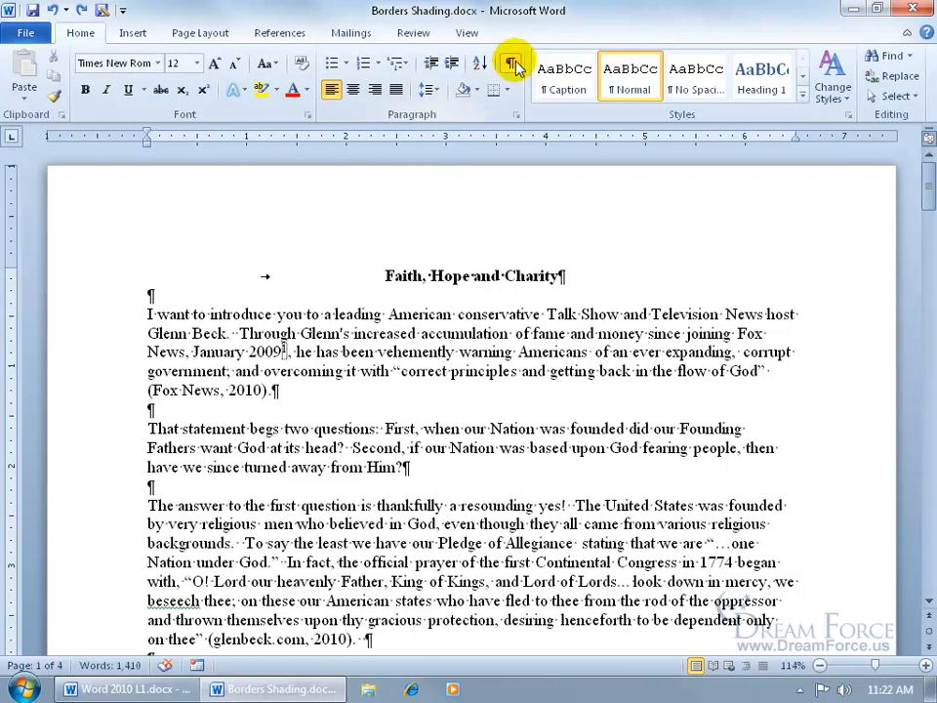
pyautogui.click(170, 411)
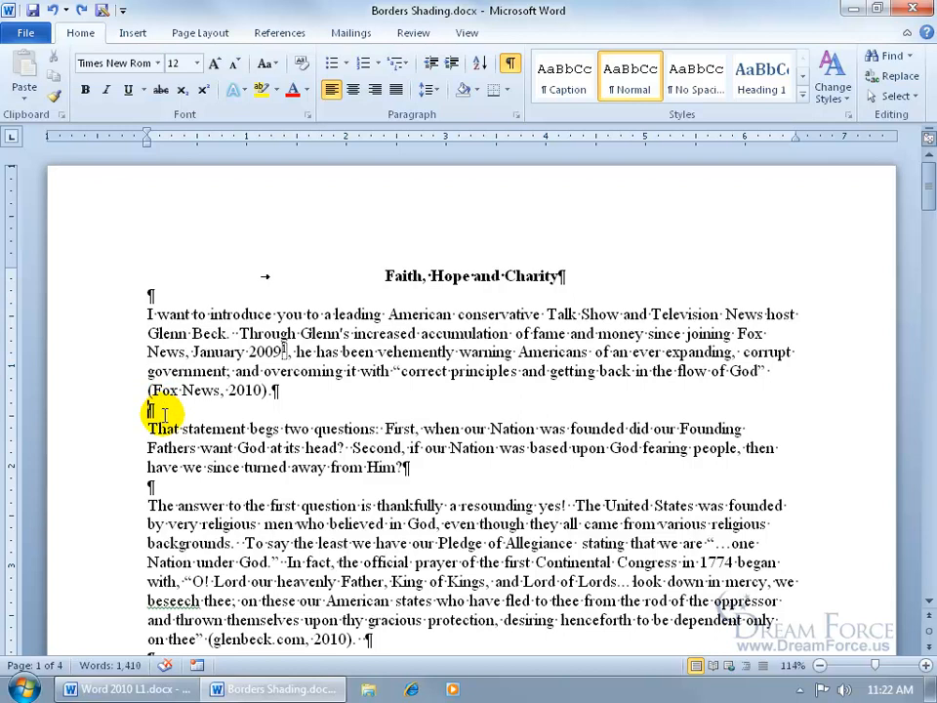
pyautogui.click(506, 92)
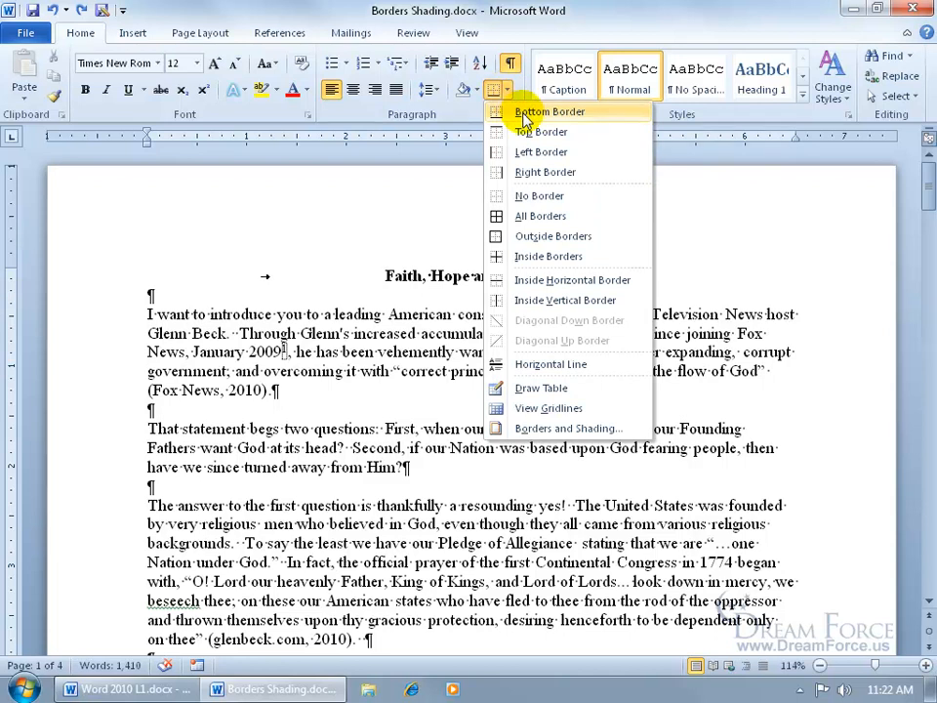
pyautogui.click(543, 116)
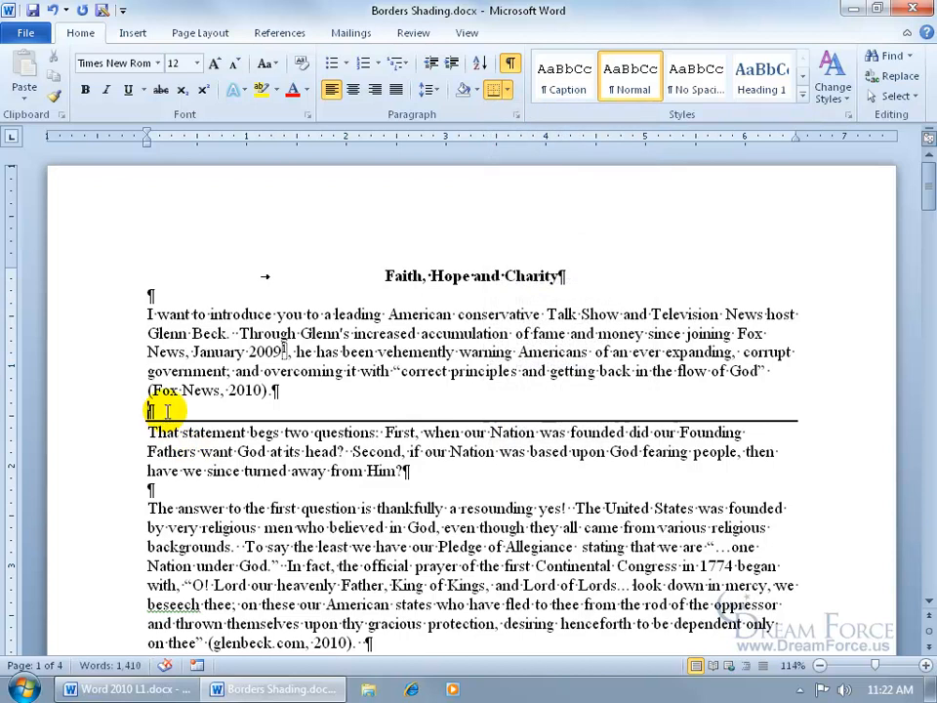
pyautogui.click(509, 63)
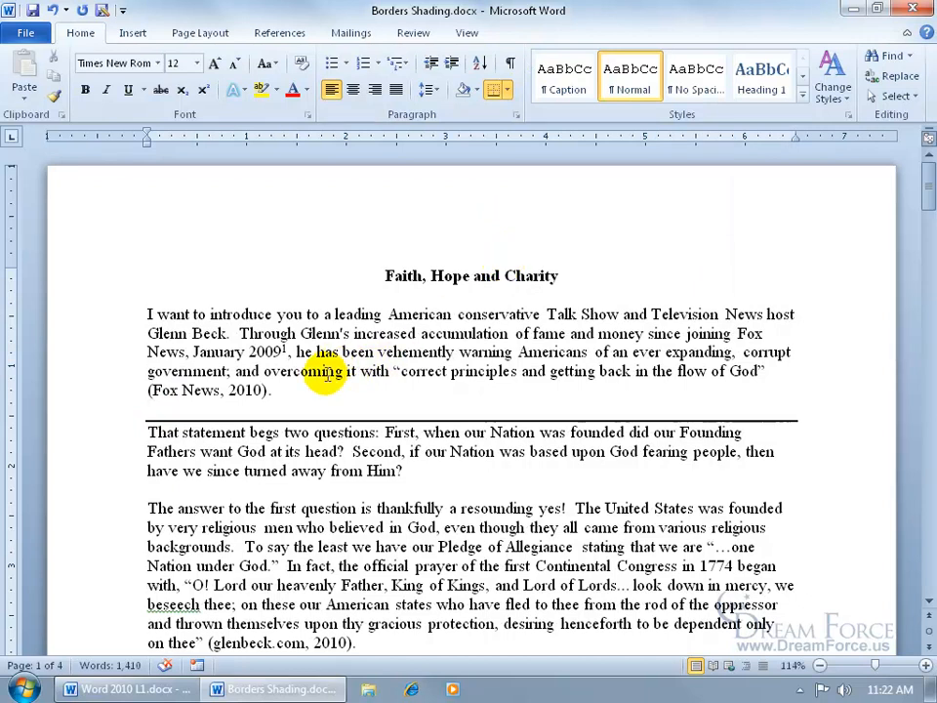
# Step: Add a top border to the blank paragraph that already has a bottom border
pyautogui.moveTo(243, 391); pyautogui.dragTo(188, 392)
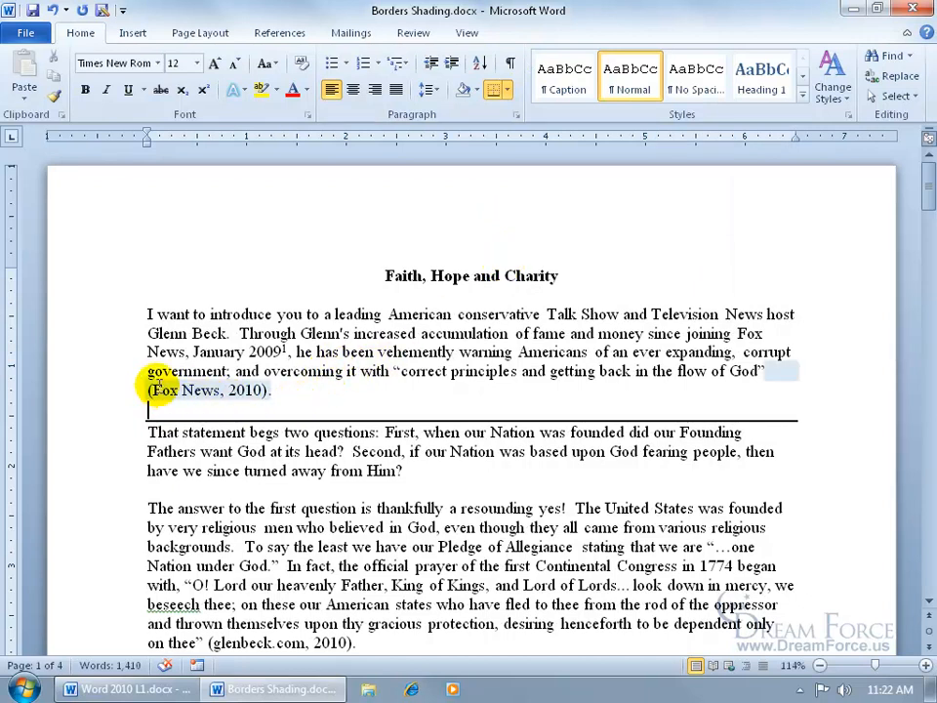
pyautogui.click(306, 397)
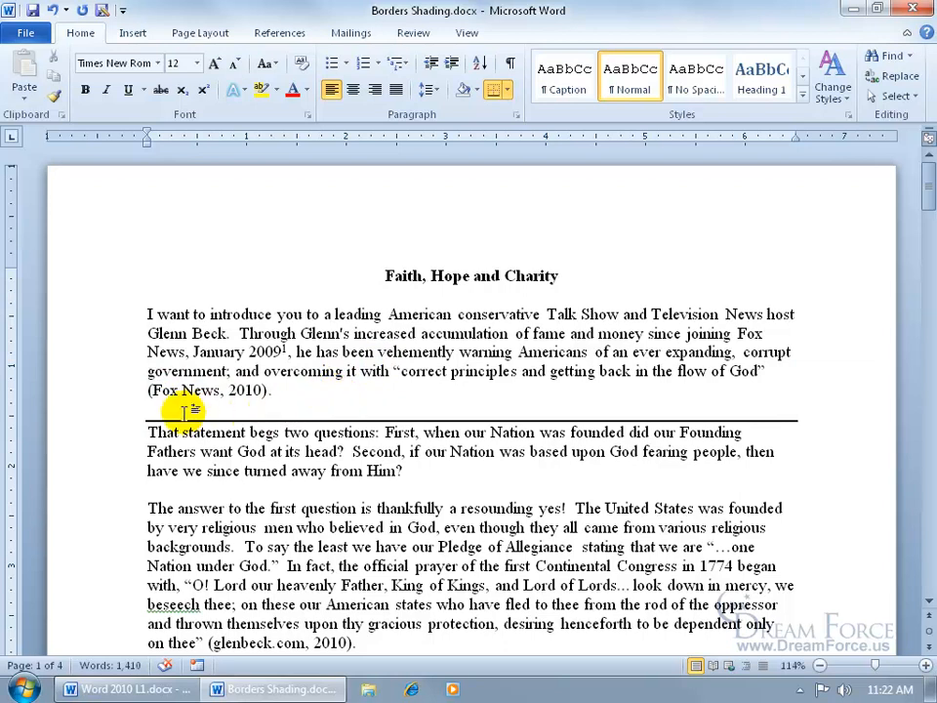
pyautogui.click(507, 90)
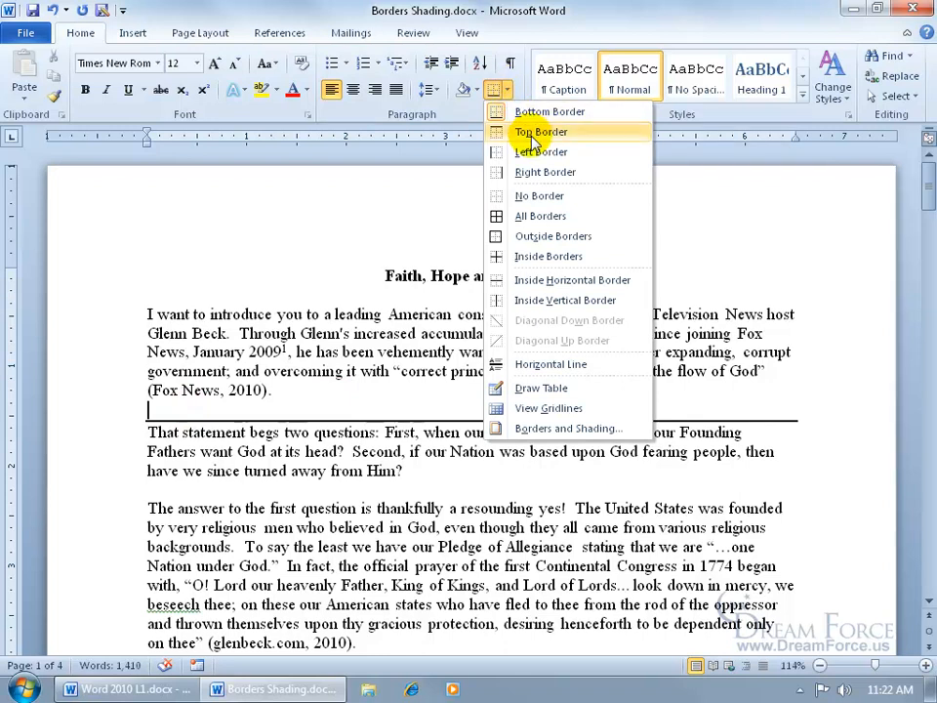
pyautogui.click(529, 134)
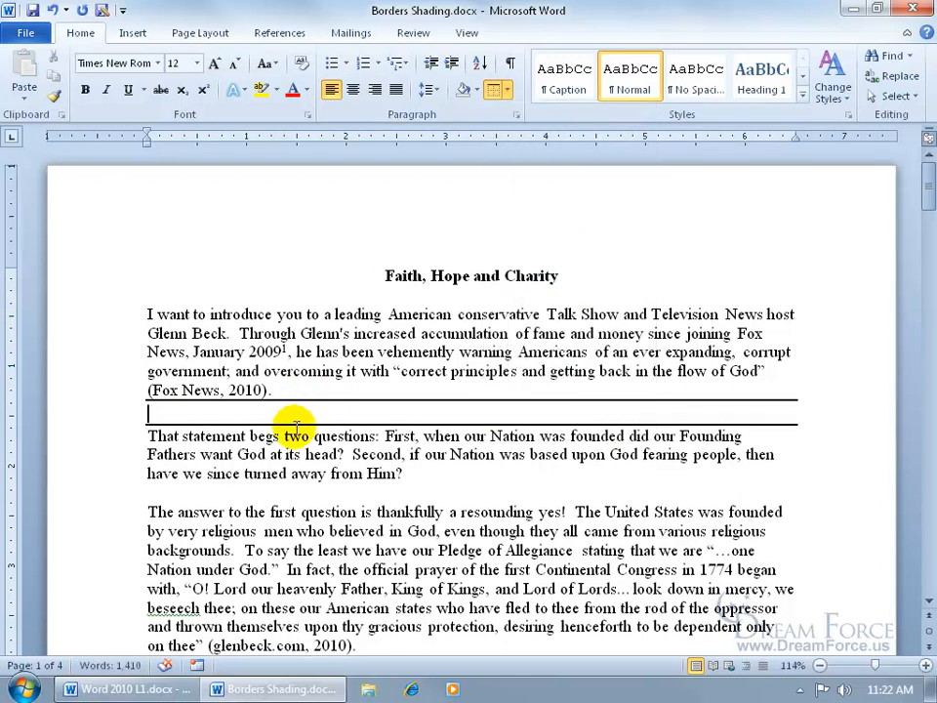
# Step: Remove the top and bottom borders from the blank paragraph below the first body paragraph
pyautogui.click(507, 90)
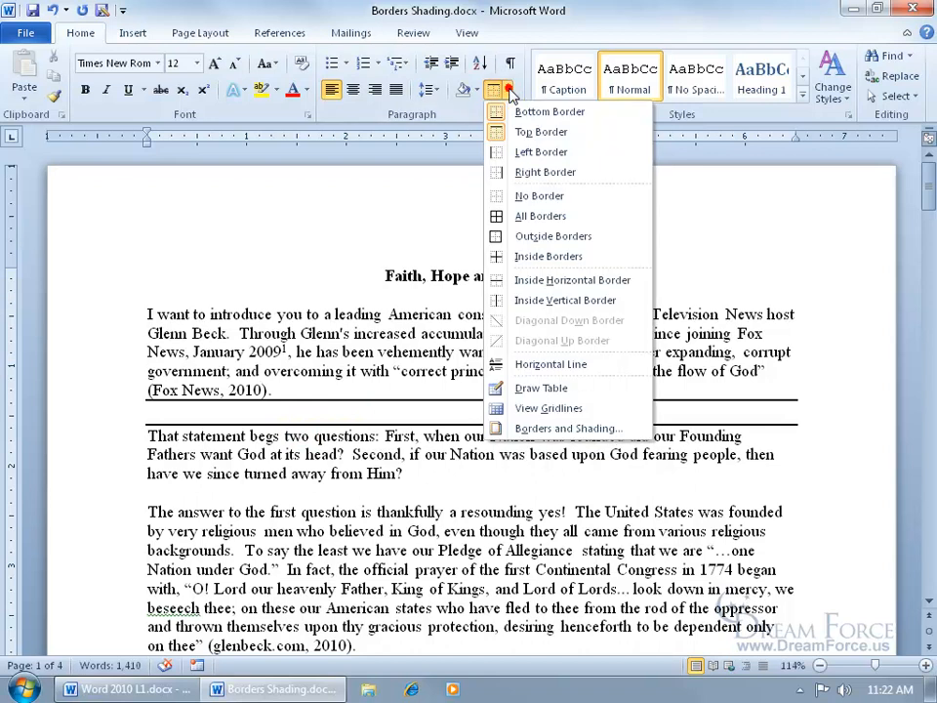
pyautogui.click(539, 195)
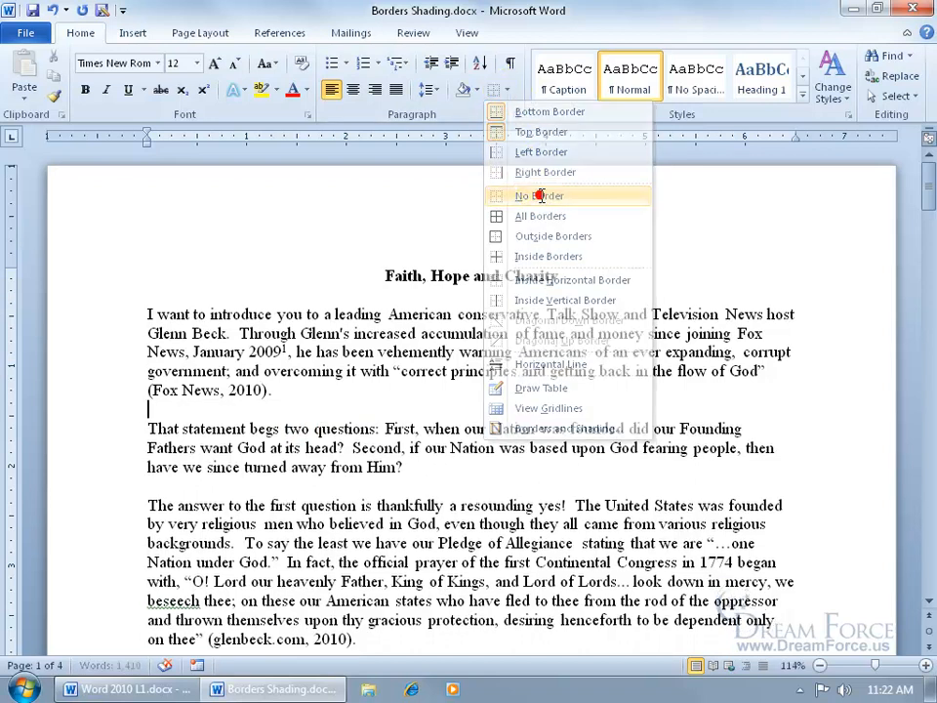
# Step: Try a top border alone on the blank paragraph below the first body paragraph, and clear it again
pyautogui.click(506, 89)
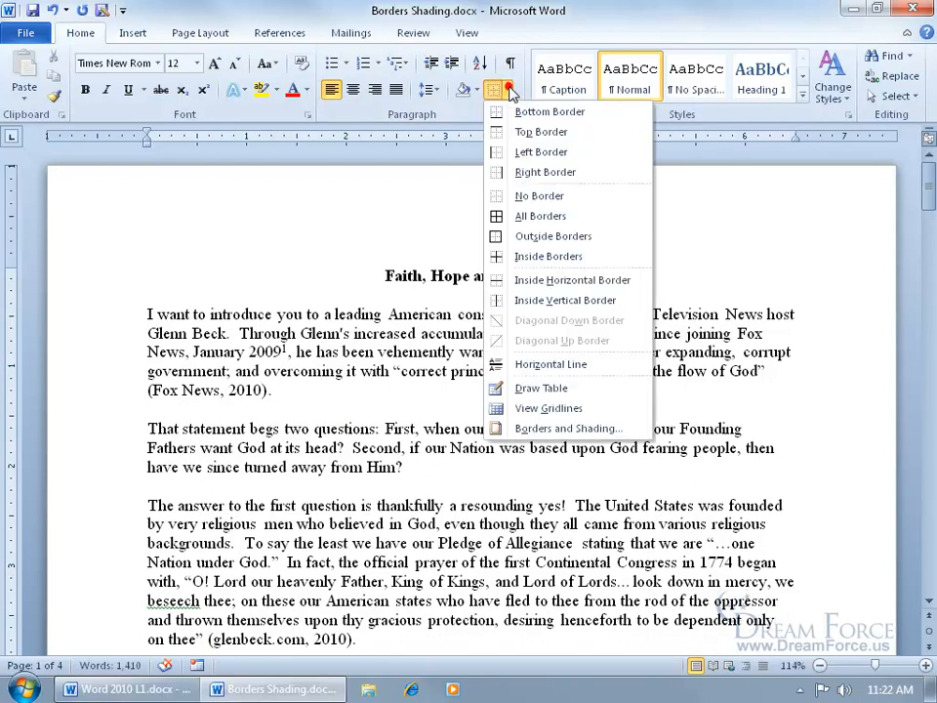
pyautogui.click(524, 137)
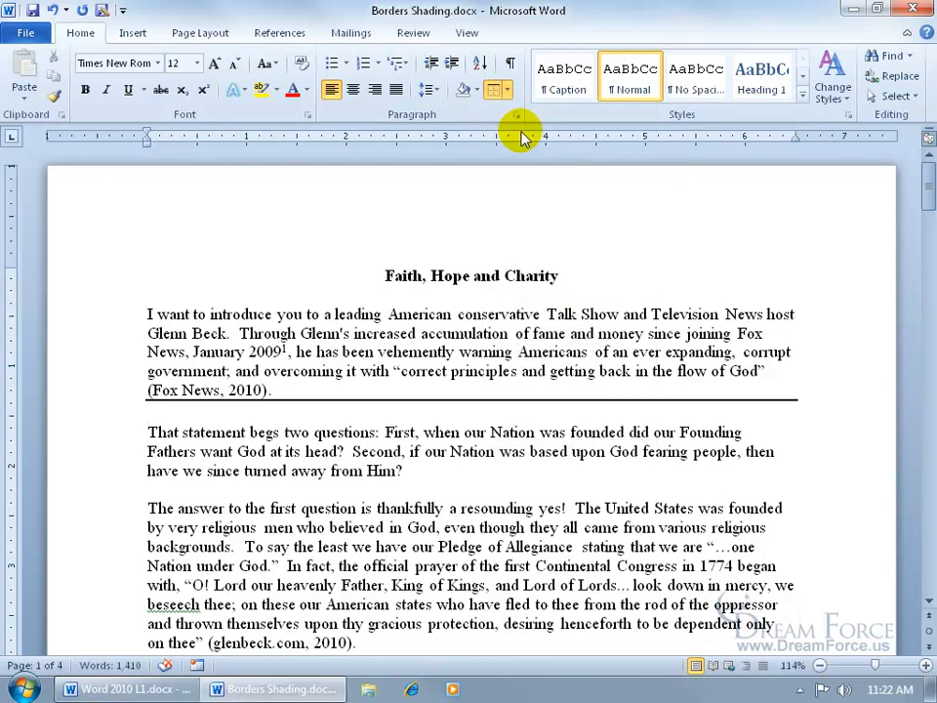
pyautogui.click(508, 90)
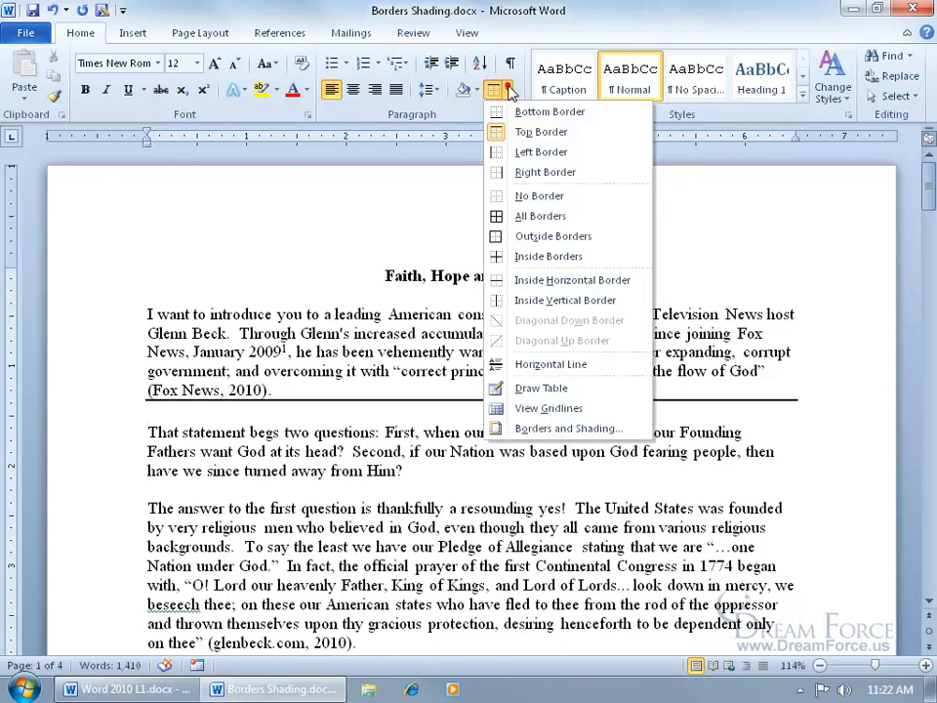
pyautogui.click(499, 195)
# Step: Add a bottom border to the first body paragraph, with the cursor after "(Fox News, 2010)."
pyautogui.click(281, 385)
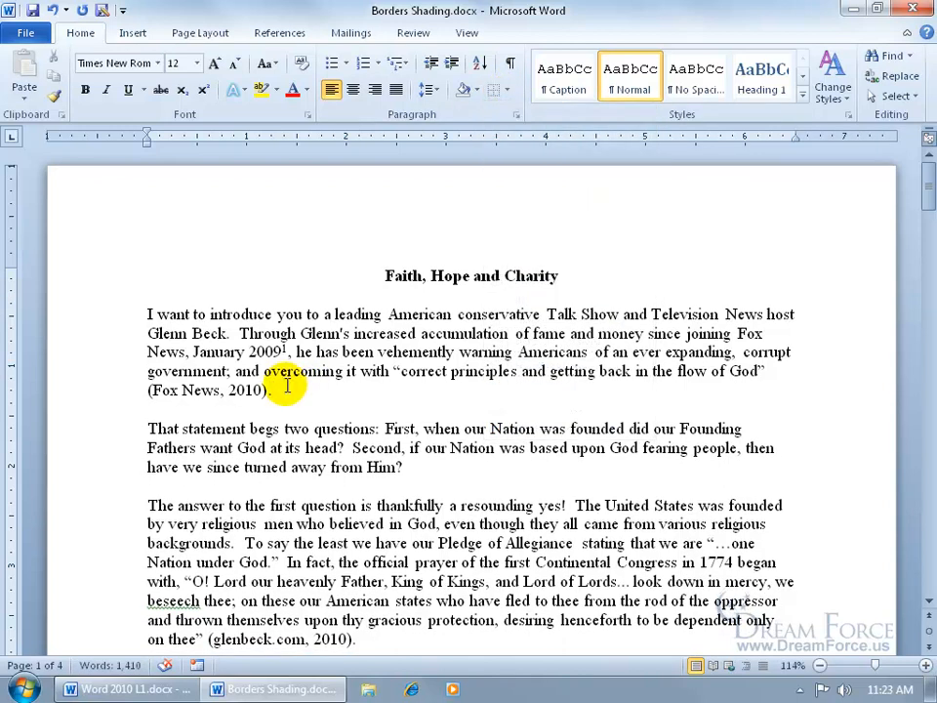
pyautogui.click(510, 89)
pyautogui.click(527, 111)
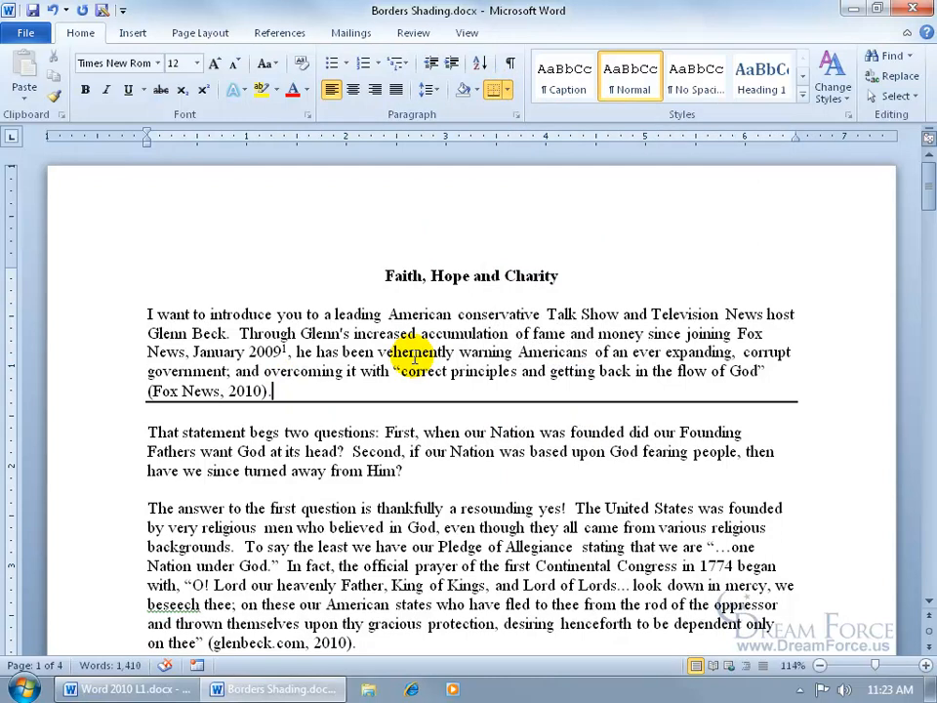
# Step: Show the formatting marks to examine which paragraph carries the border line, and hide them again
pyautogui.click(290, 391)
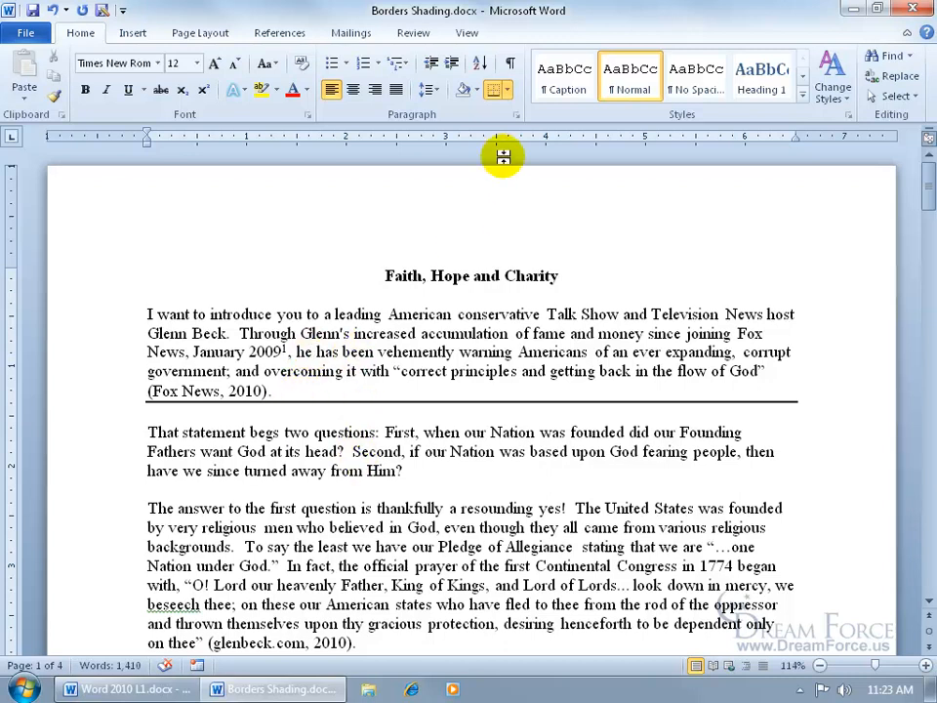
pyautogui.click(509, 62)
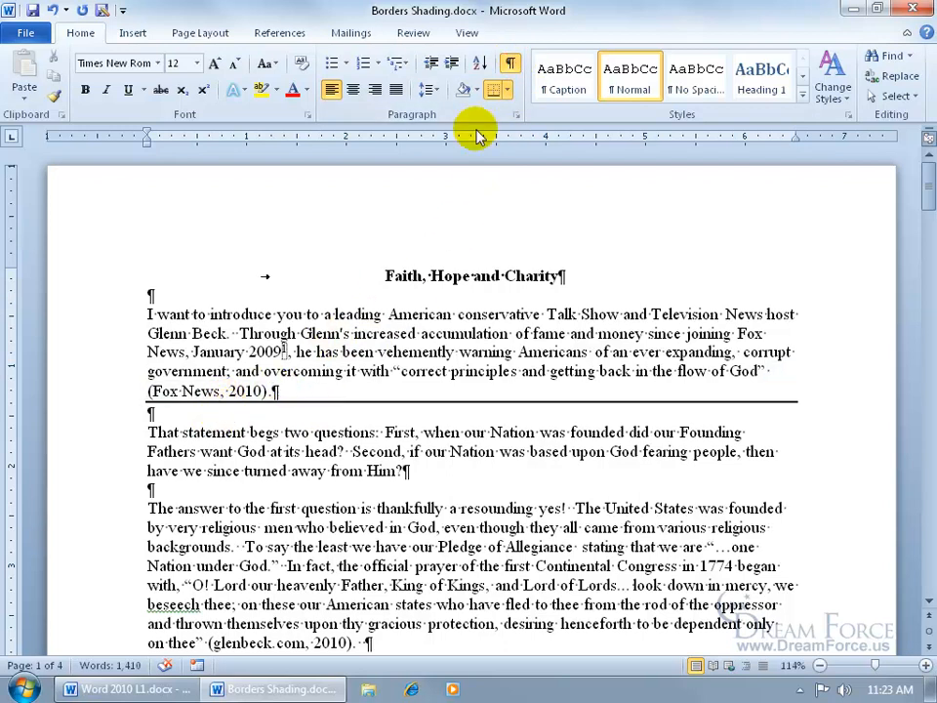
pyautogui.click(510, 62)
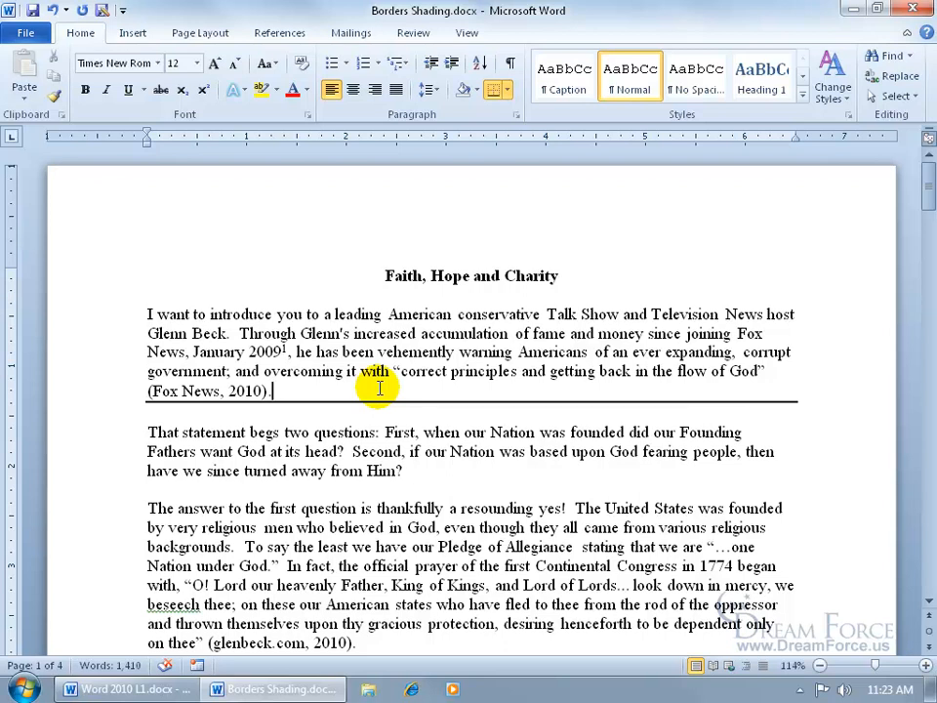
# Step: Try to remove the border line by applying No Border to the blank paragraph beneath it
pyautogui.click(506, 88)
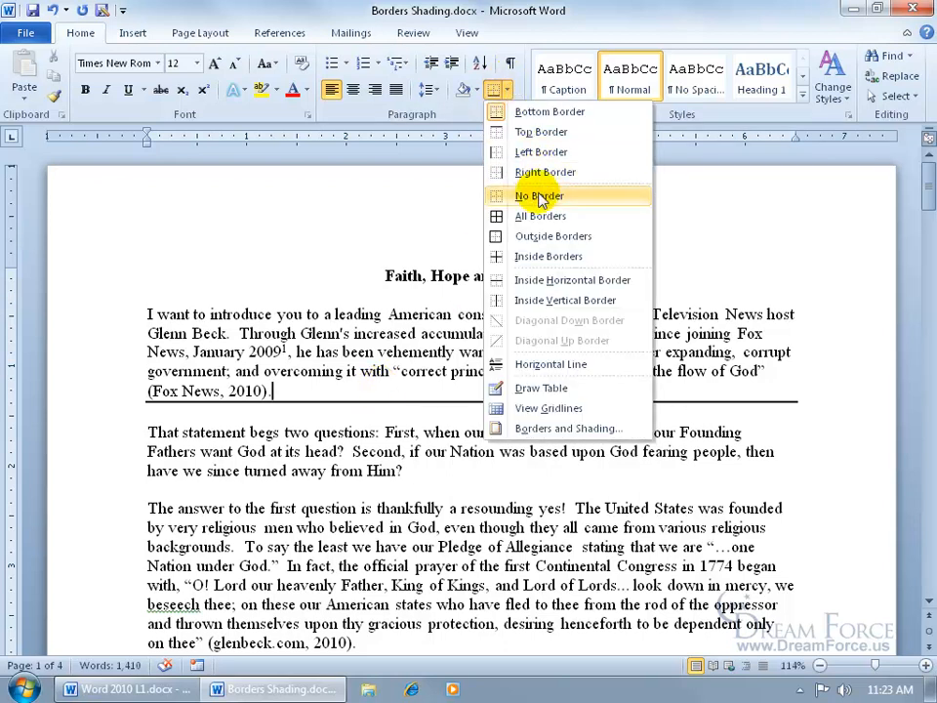
pyautogui.click(268, 427)
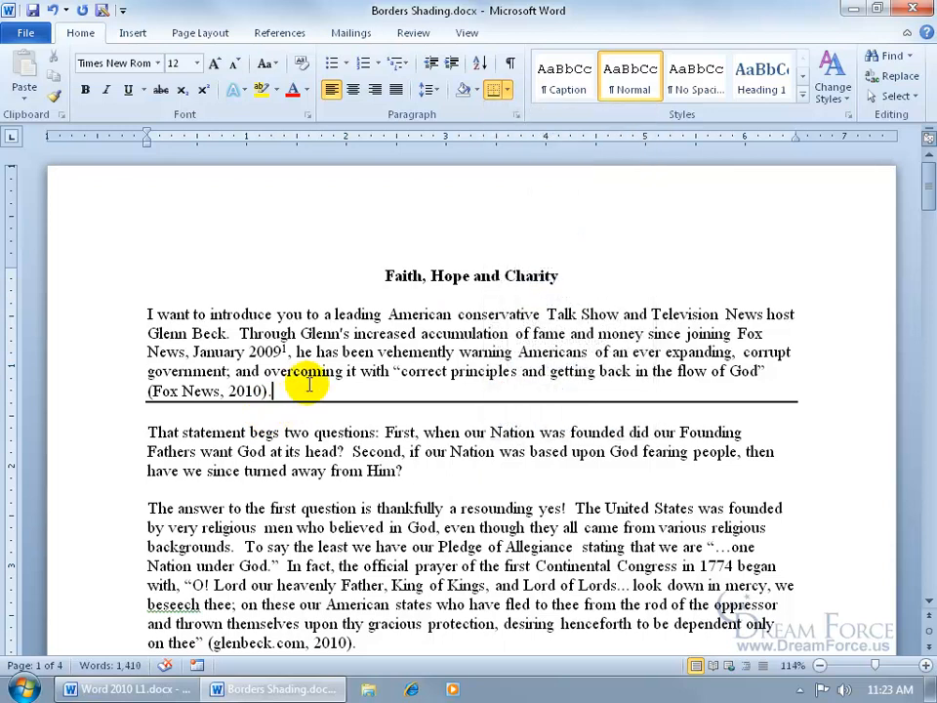
pyautogui.click(202, 414)
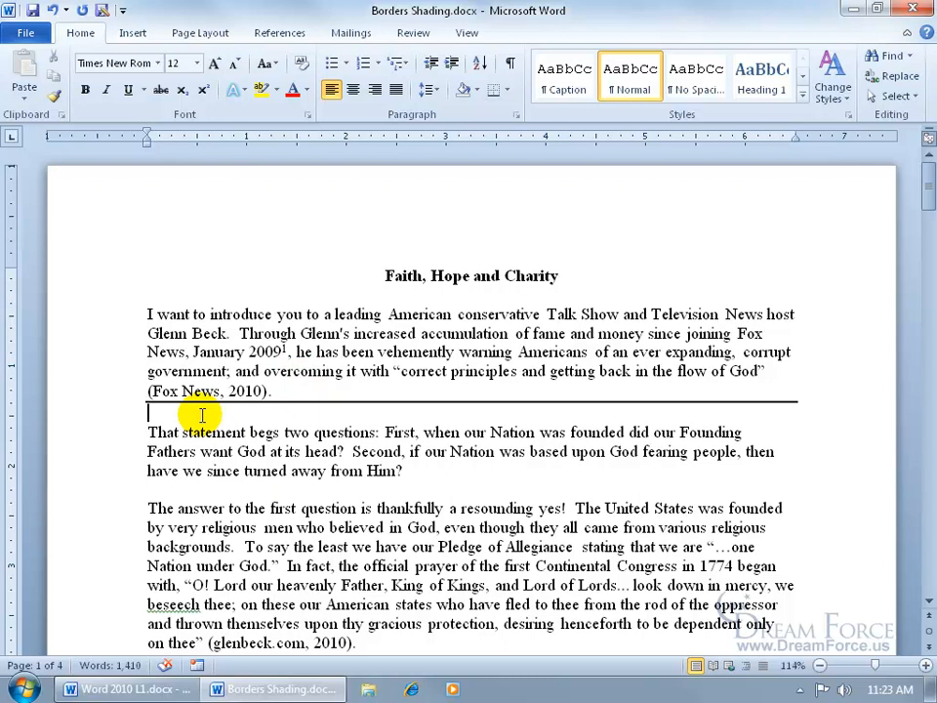
pyautogui.click(505, 90)
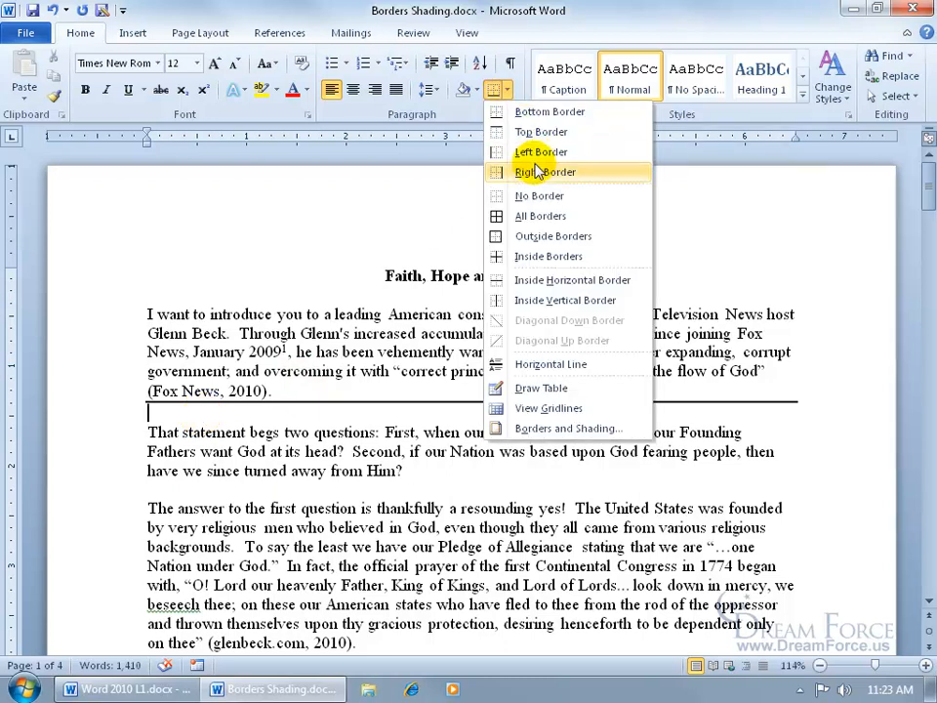
pyautogui.click(527, 195)
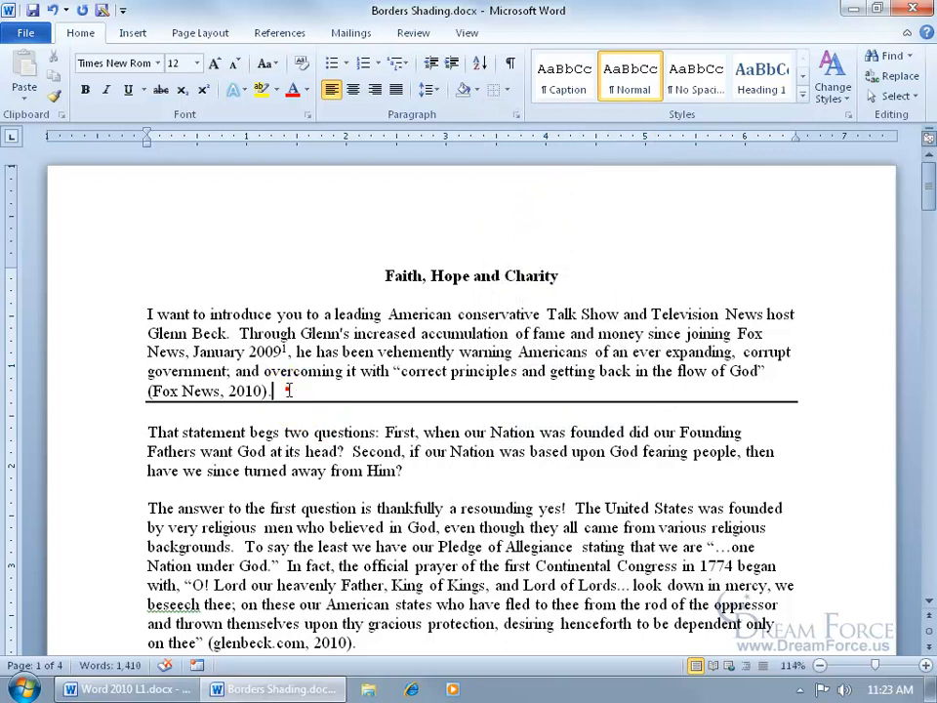
# Step: Remove the bottom border from the first body paragraph with the No Border option
pyautogui.click(305, 353)
pyautogui.click(418, 333)
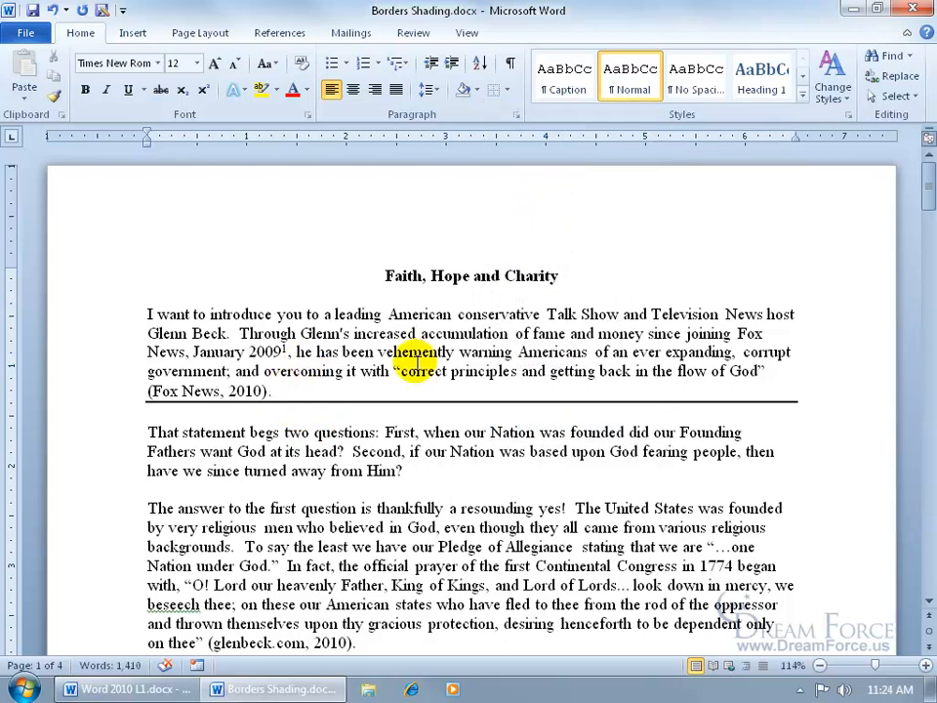
pyautogui.click(508, 89)
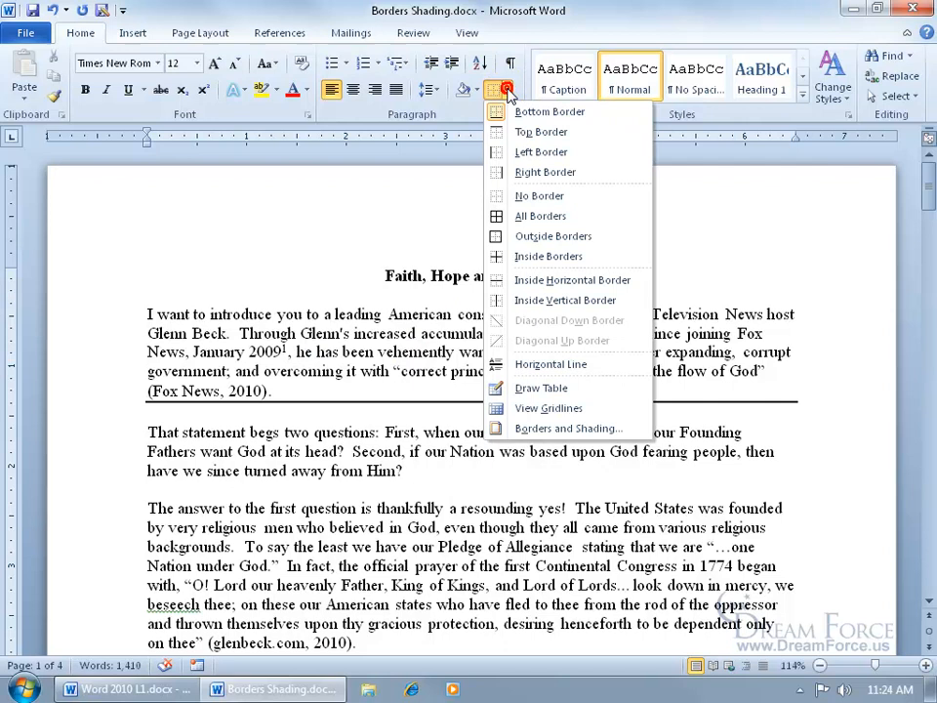
pyautogui.click(512, 194)
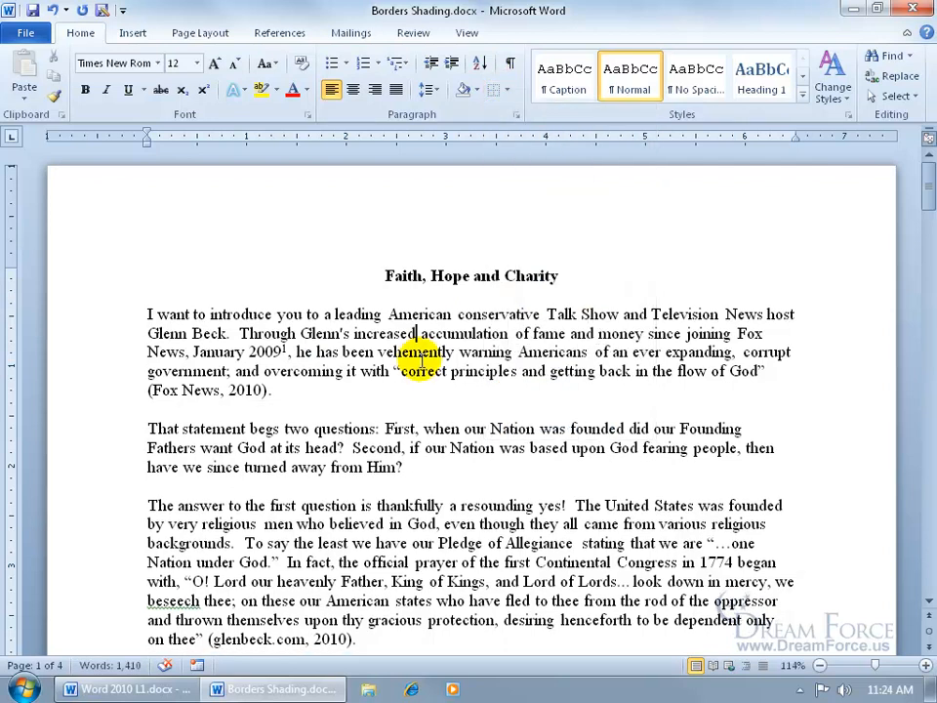
# Step: Try left and right borders on the first body paragraph, and remove them both
pyautogui.click(506, 90)
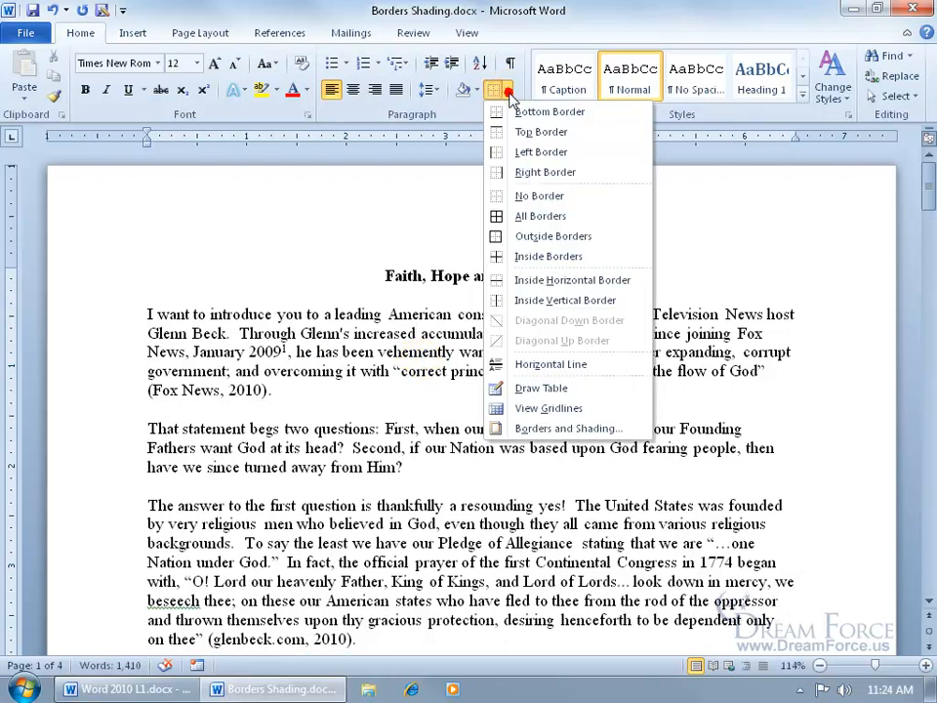
pyautogui.click(498, 151)
pyautogui.click(508, 91)
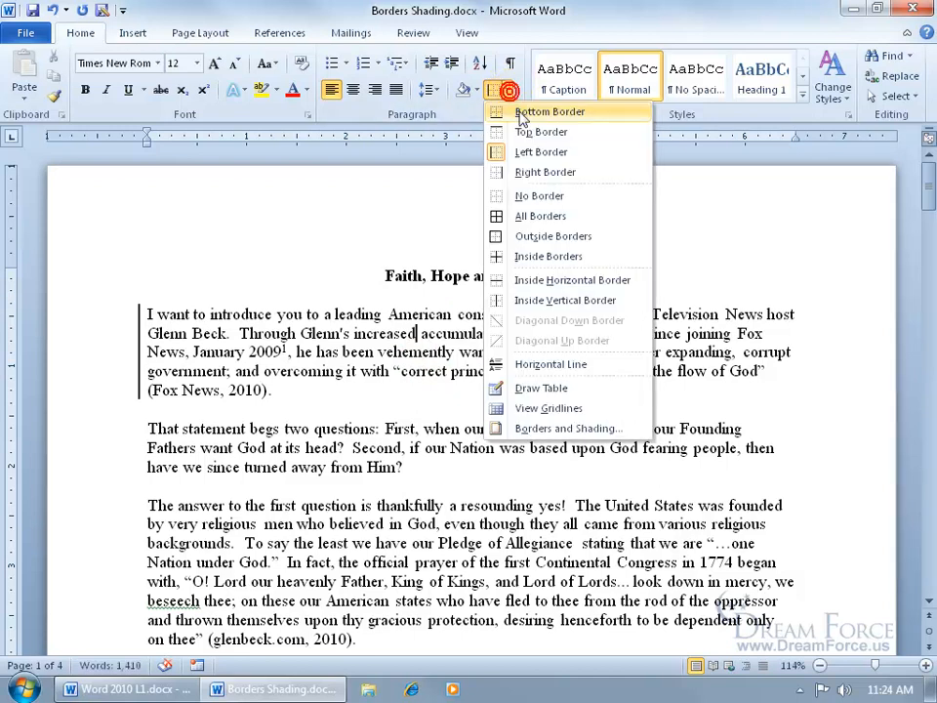
pyautogui.click(533, 177)
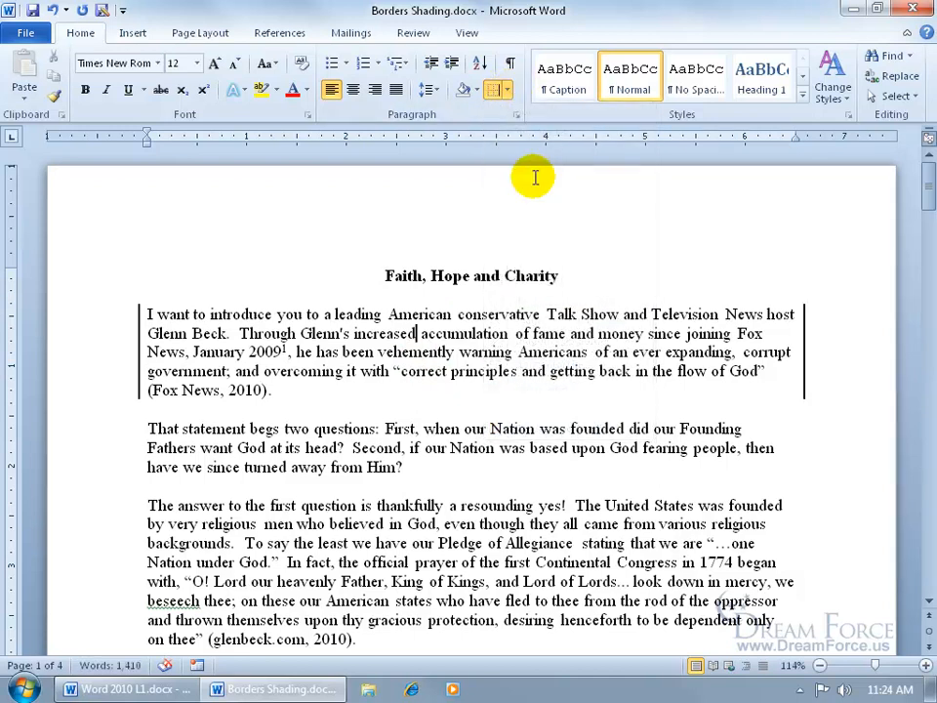
pyautogui.click(508, 90)
pyautogui.click(532, 194)
# Step: For the paragraph starting "That statement begs two questions", set up a red Box border ½ pt wide in Borders and Shading
pyautogui.click(506, 91)
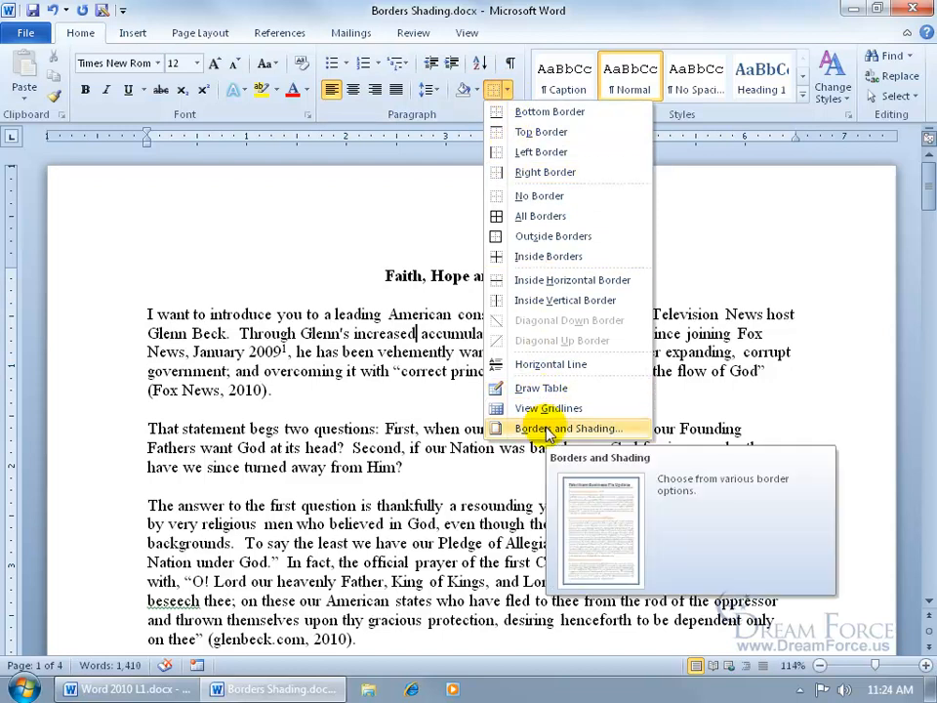
pyautogui.click(416, 351)
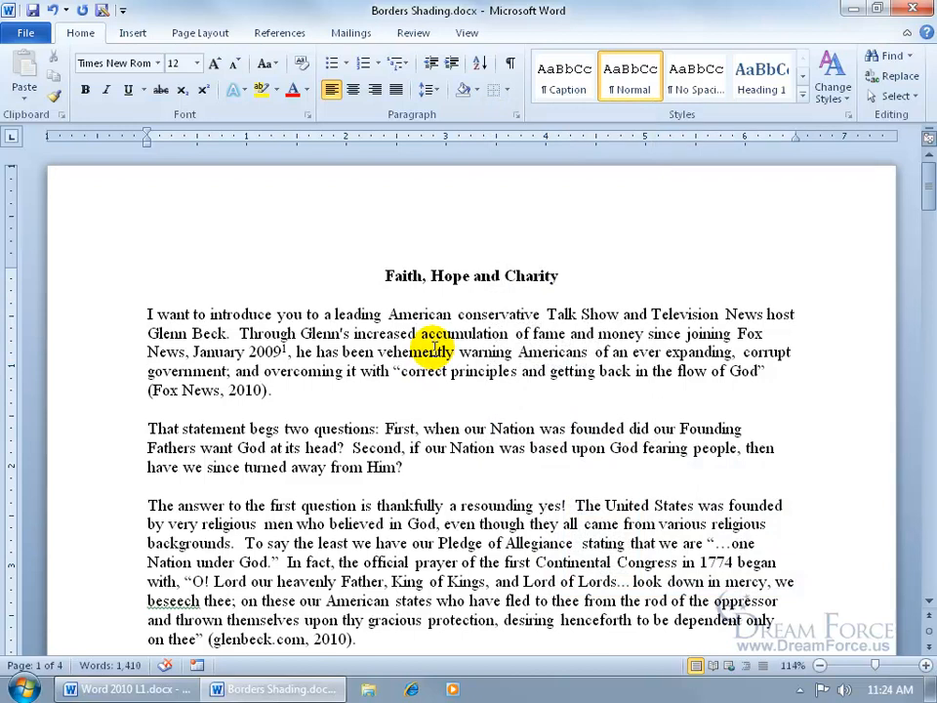
pyautogui.click(420, 431)
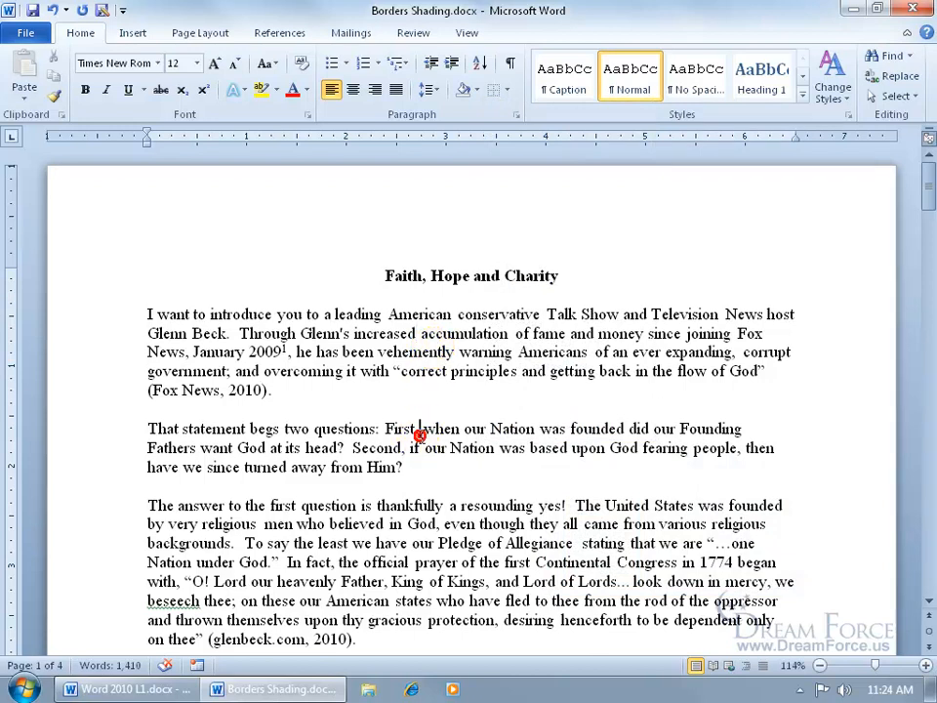
pyautogui.click(508, 90)
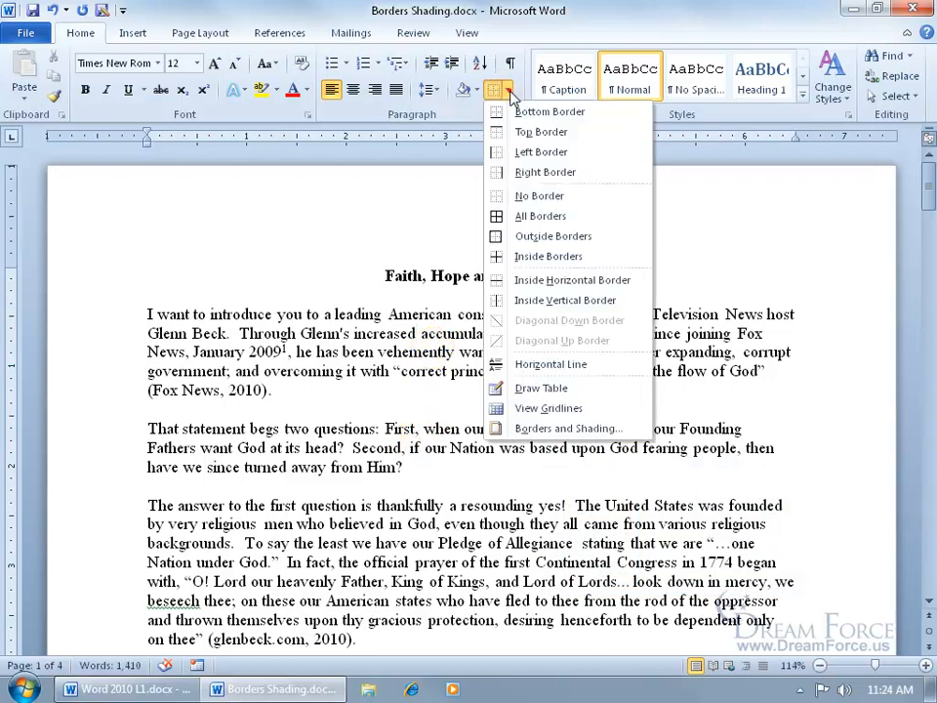
pyautogui.click(550, 426)
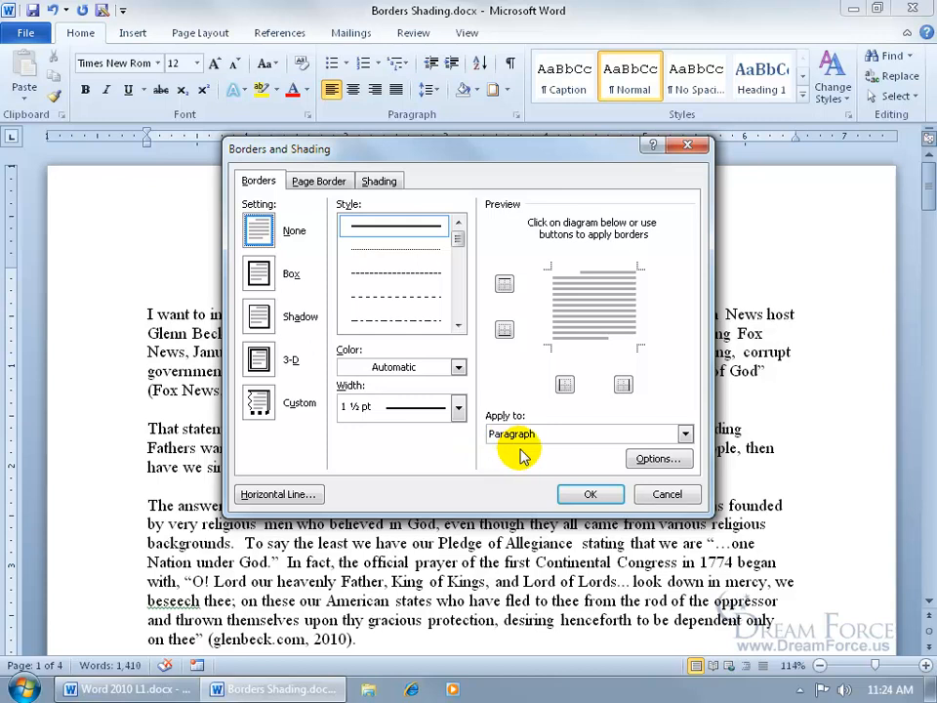
pyautogui.click(259, 275)
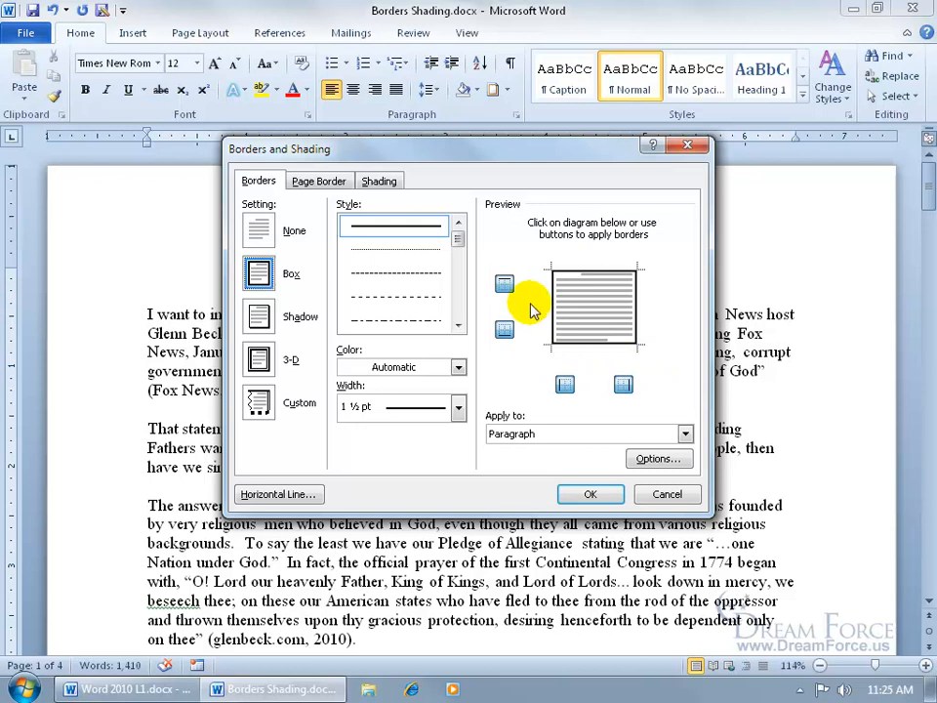
pyautogui.click(457, 369)
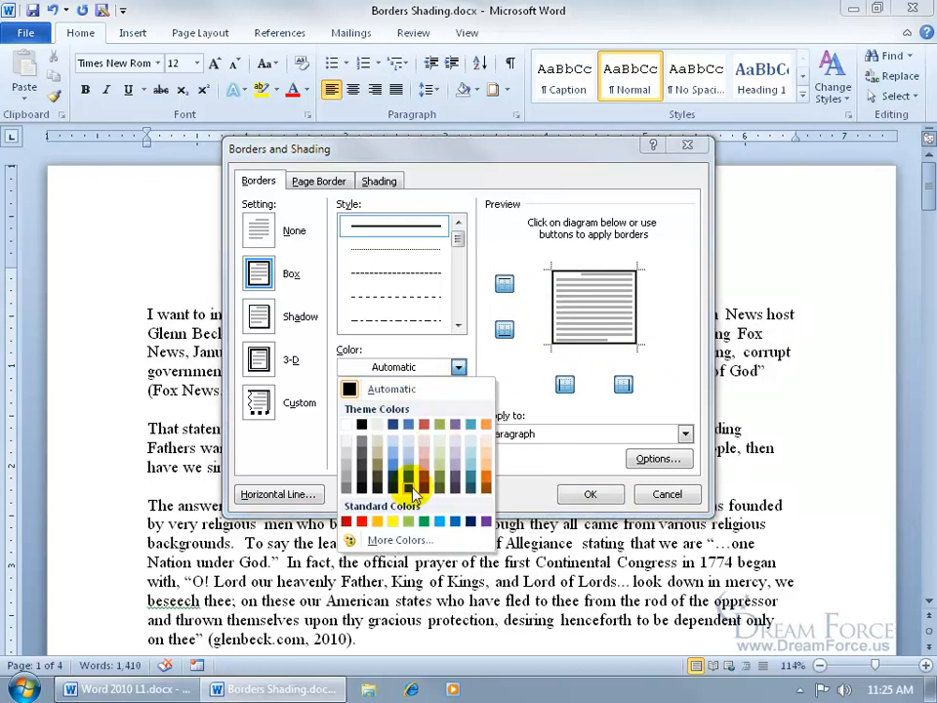
pyautogui.click(361, 521)
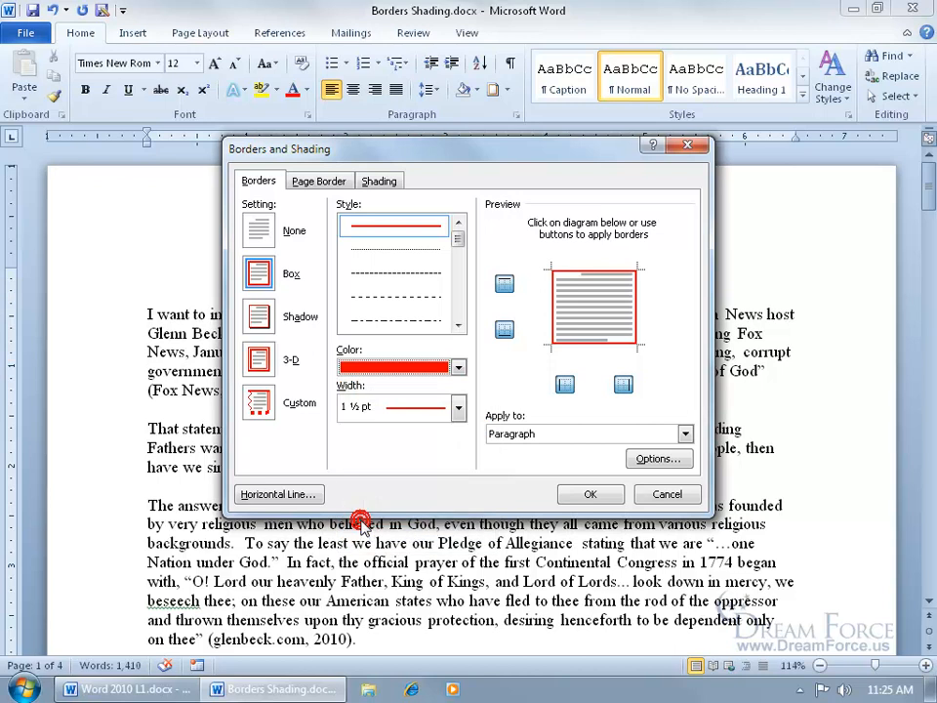
pyautogui.click(458, 408)
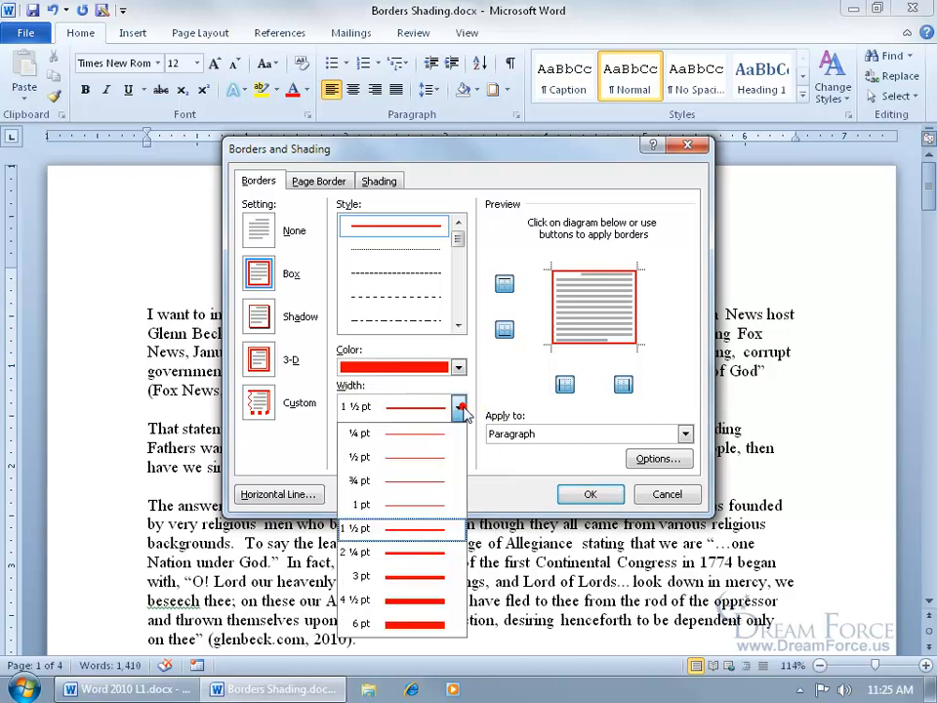
pyautogui.click(426, 461)
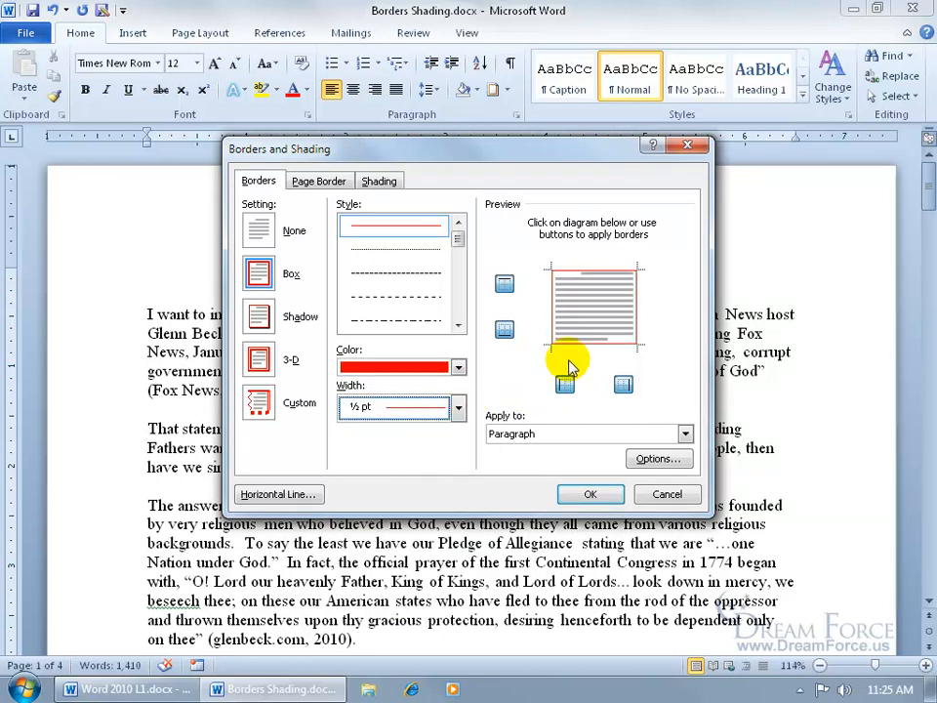
# Step: Give the same paragraph a light red shading fill, and apply the border and shading settings
pyautogui.click(381, 182)
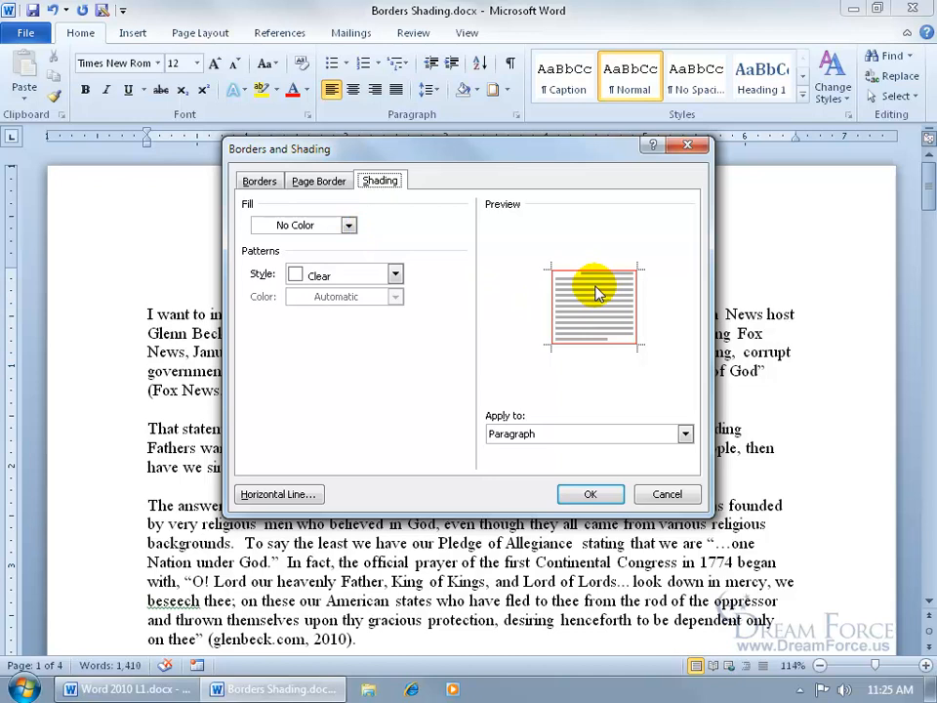
pyautogui.click(349, 226)
pyautogui.click(340, 277)
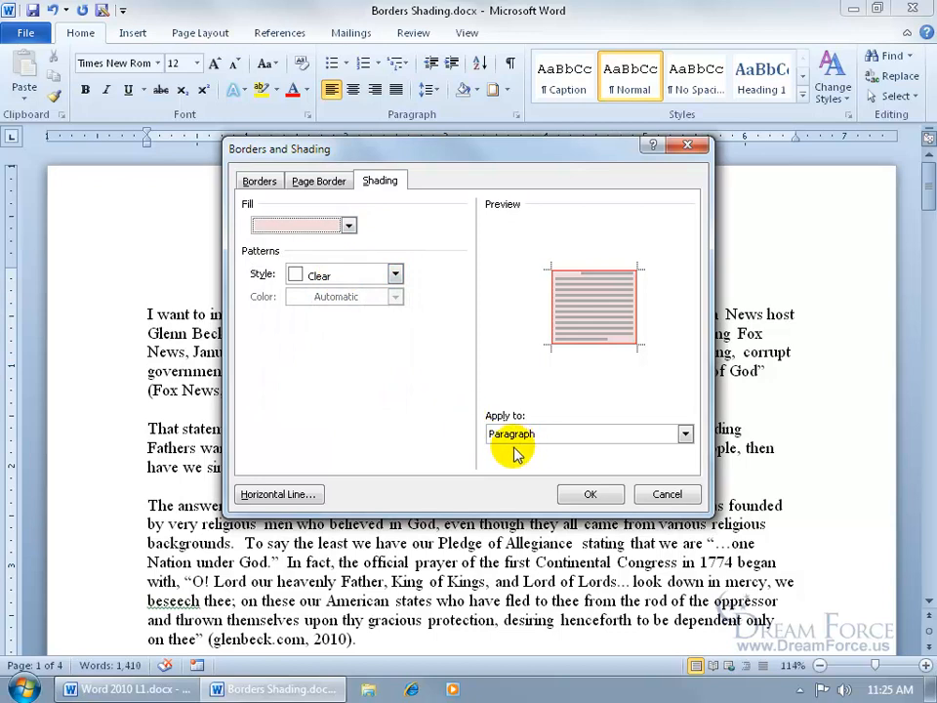
pyautogui.click(590, 492)
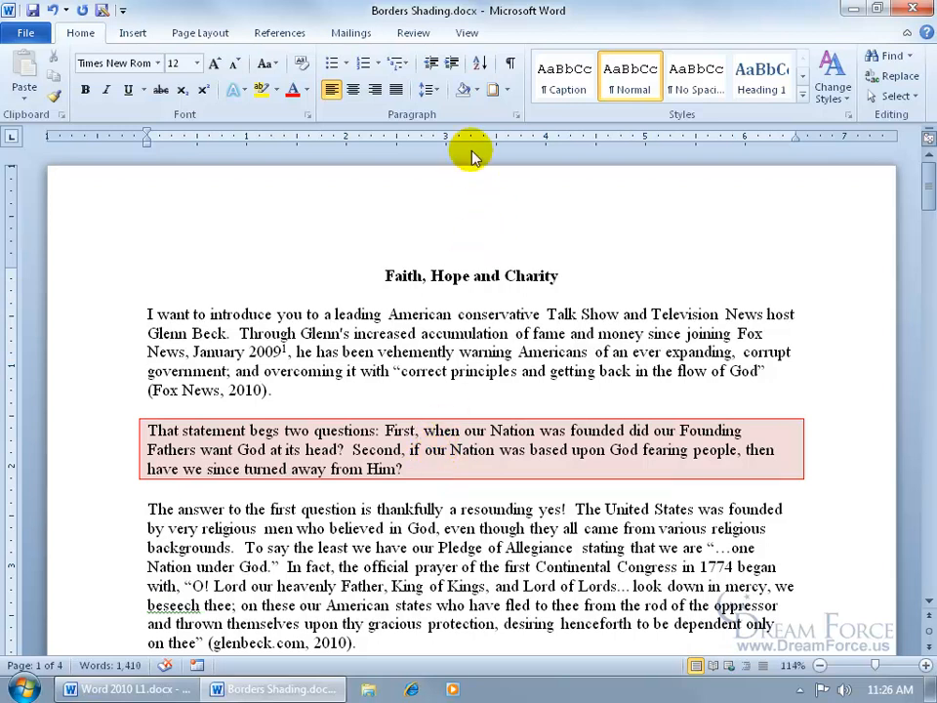
# Step: In Borders and Shading, change the shaded paragraph's left and right borders to 3 pt dark blue lines and its top border to a ½ pt dashed line
pyautogui.click(505, 90)
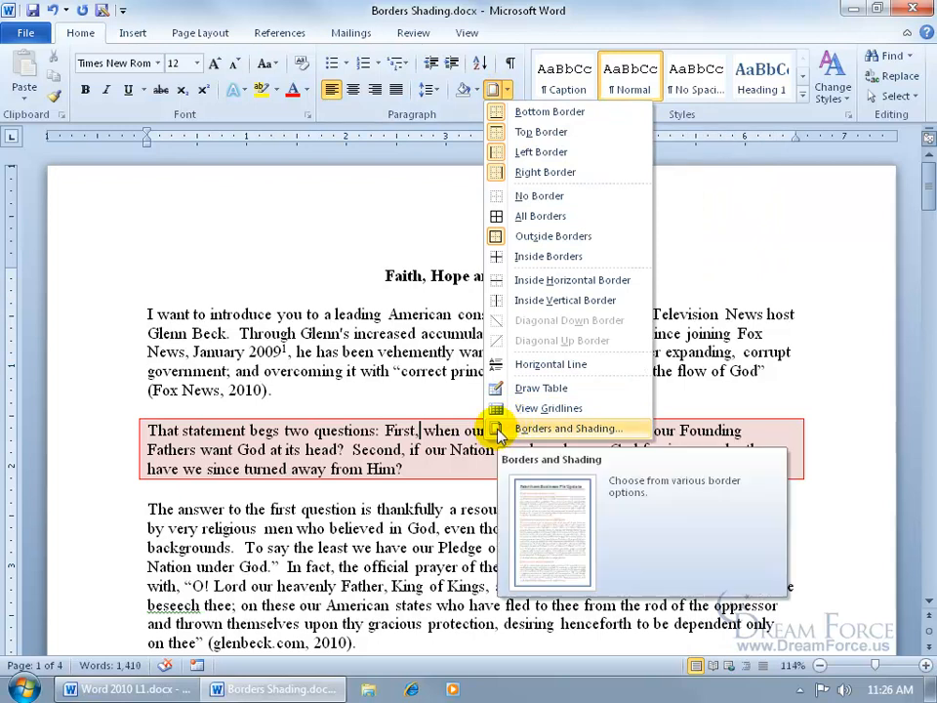
pyautogui.click(438, 114)
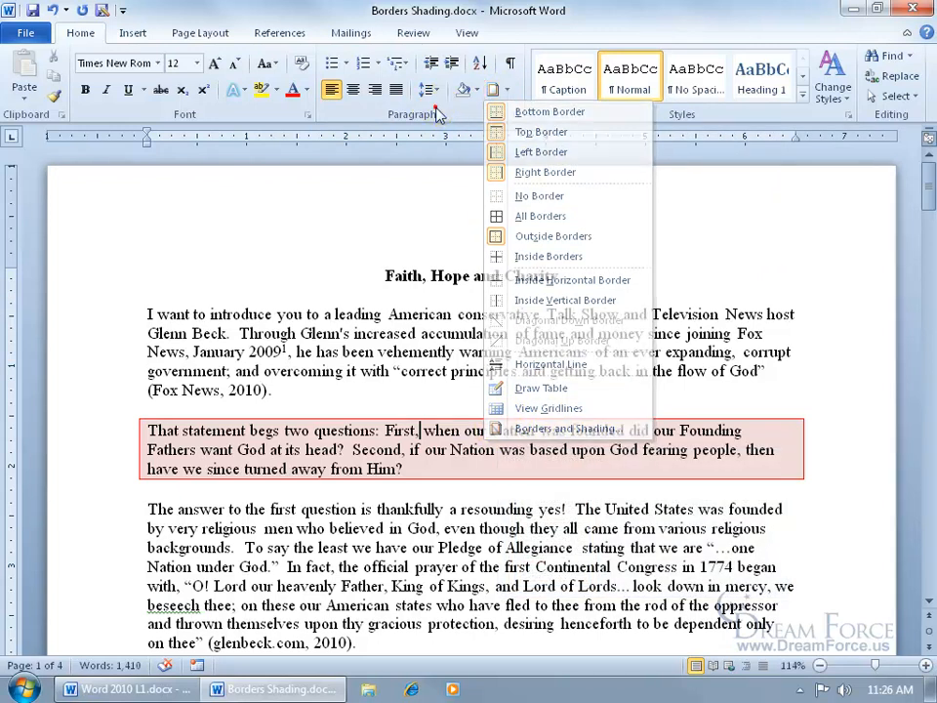
pyautogui.click(493, 90)
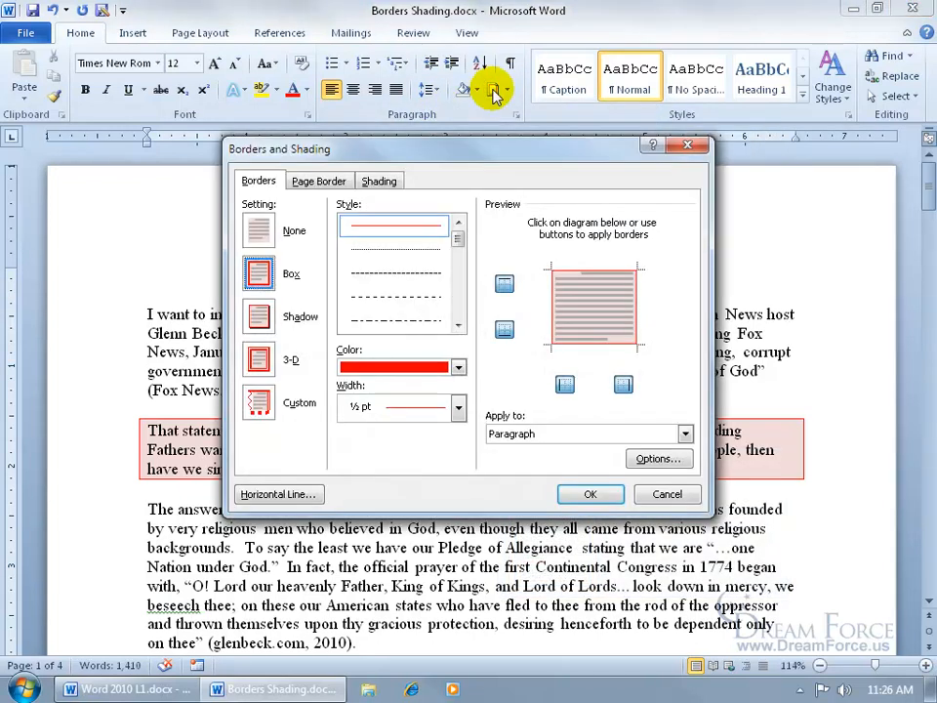
pyautogui.click(553, 310)
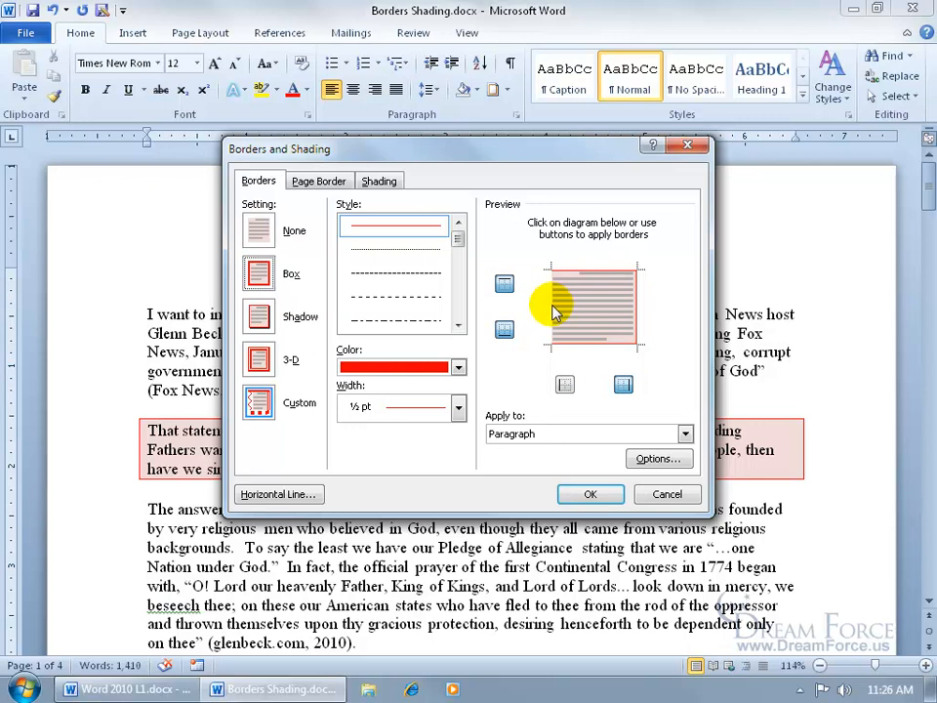
pyautogui.click(458, 406)
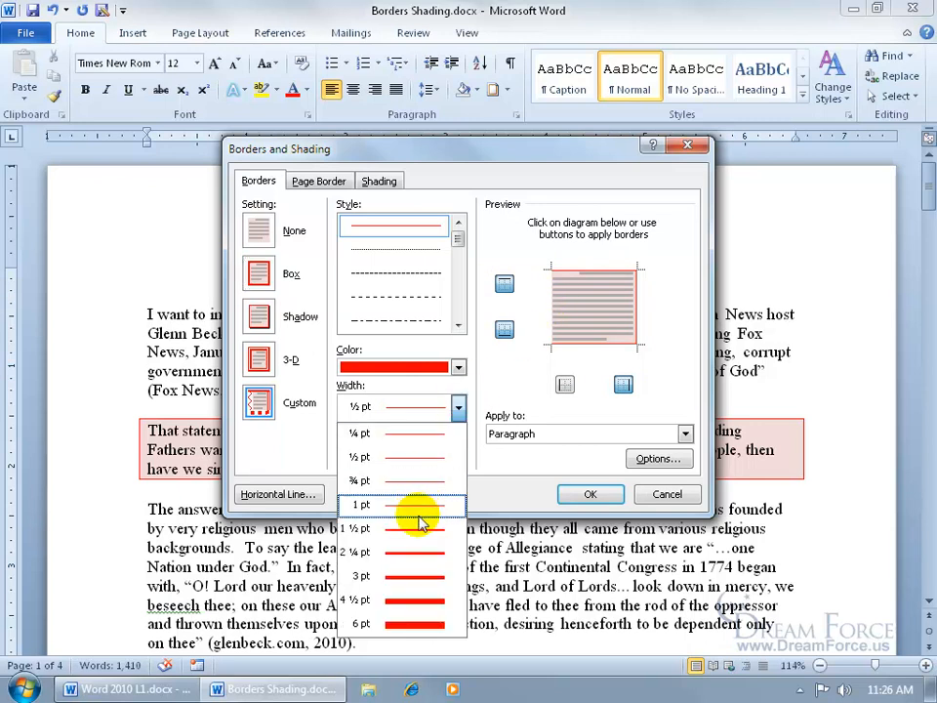
pyautogui.click(419, 576)
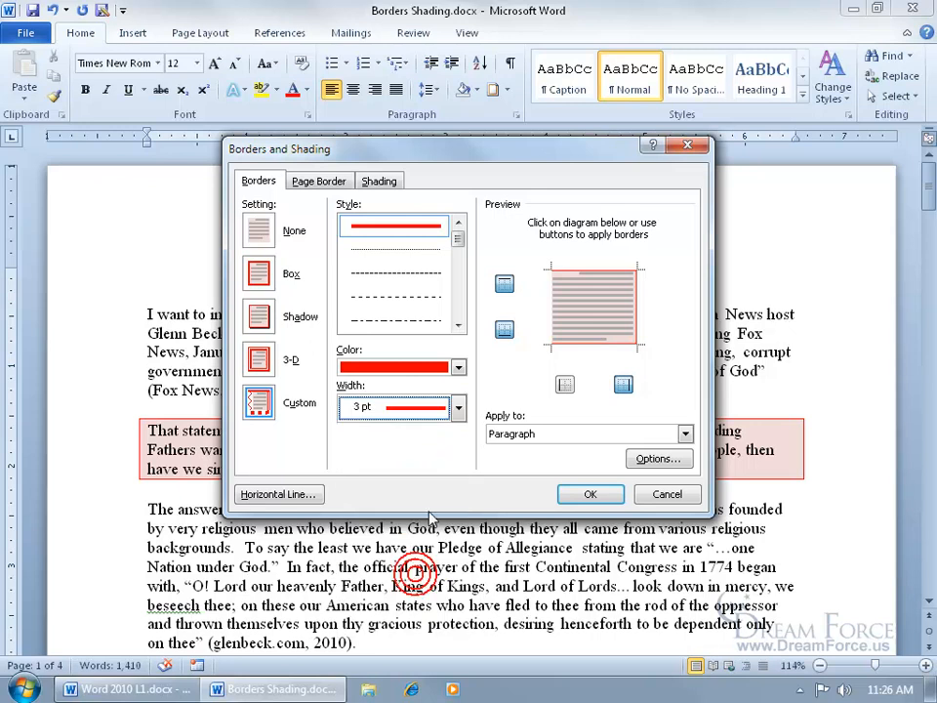
pyautogui.click(458, 366)
pyautogui.click(393, 424)
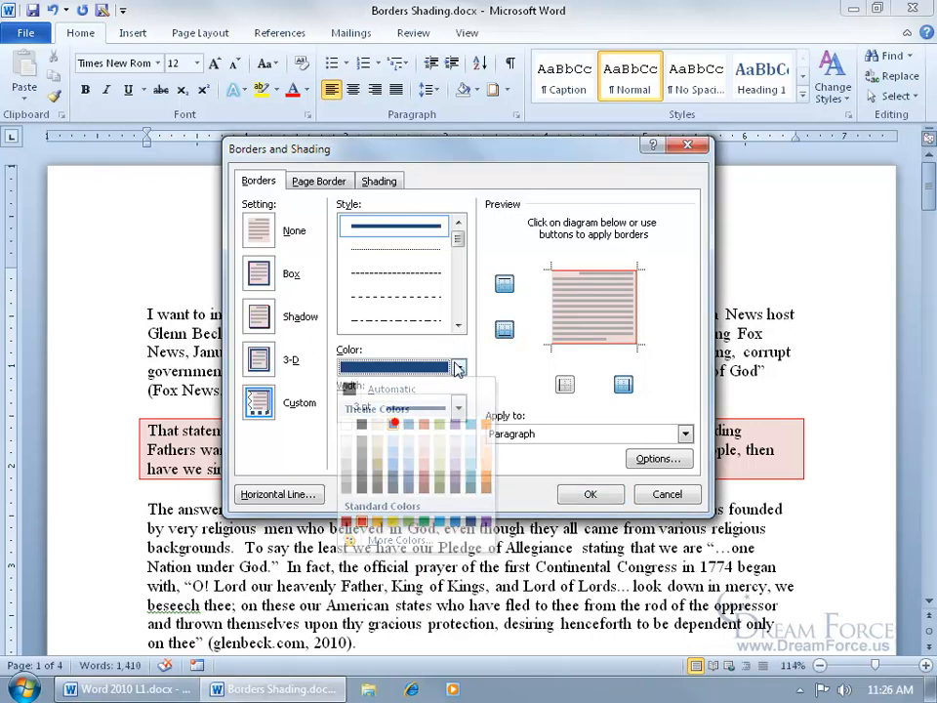
pyautogui.click(554, 311)
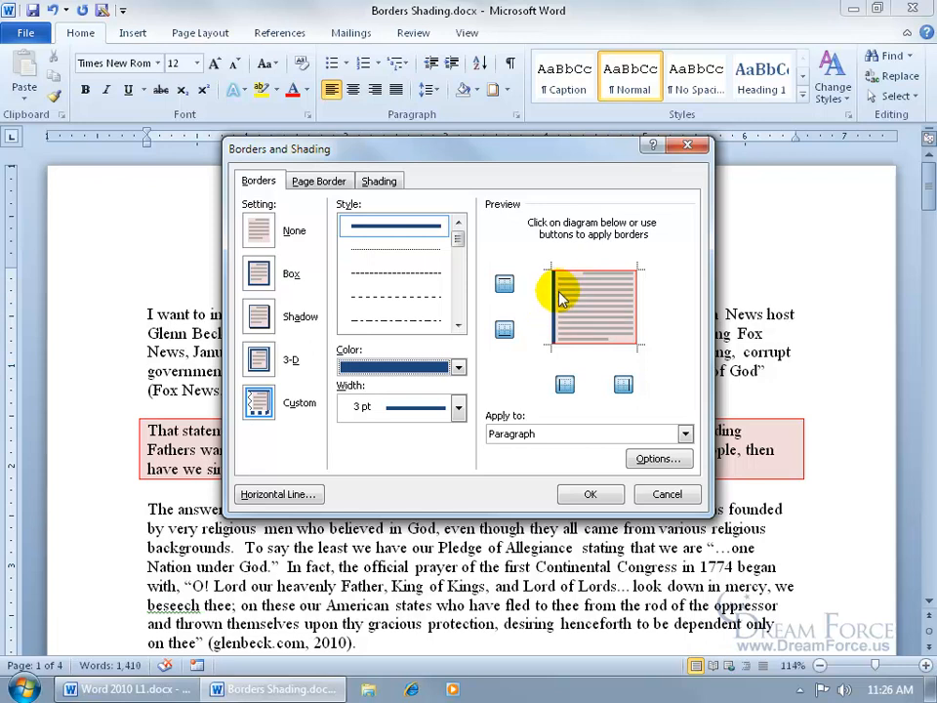
pyautogui.click(637, 296)
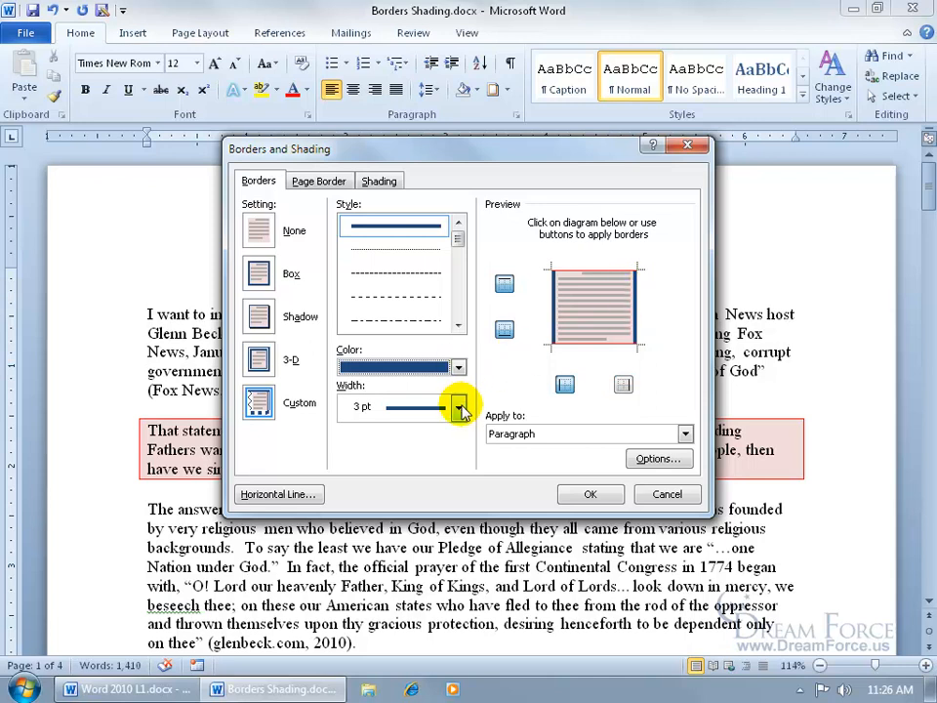
pyautogui.click(429, 272)
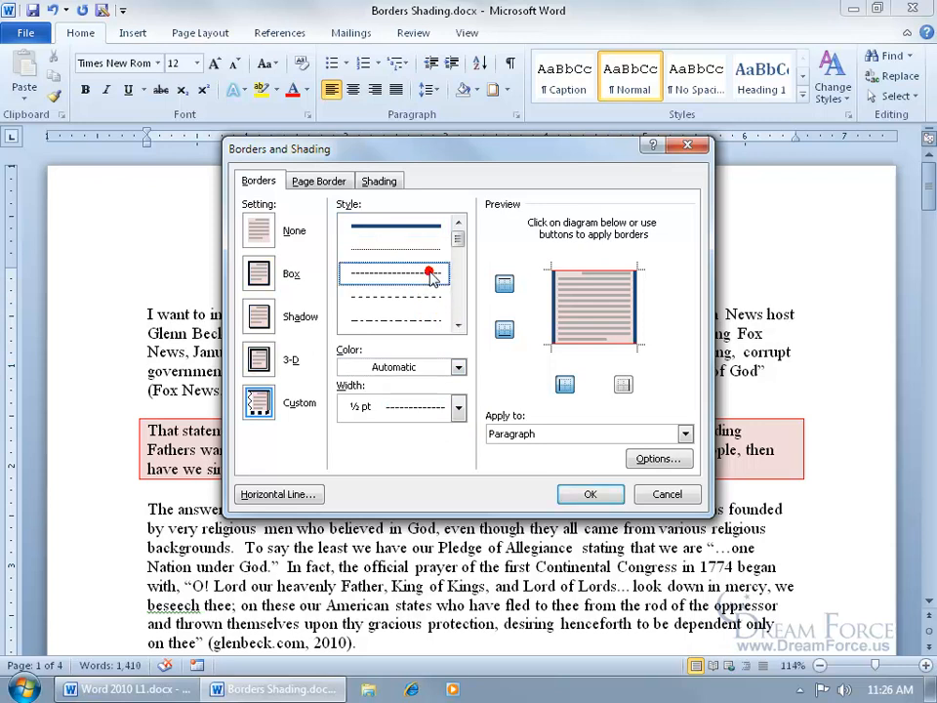
pyautogui.click(592, 271)
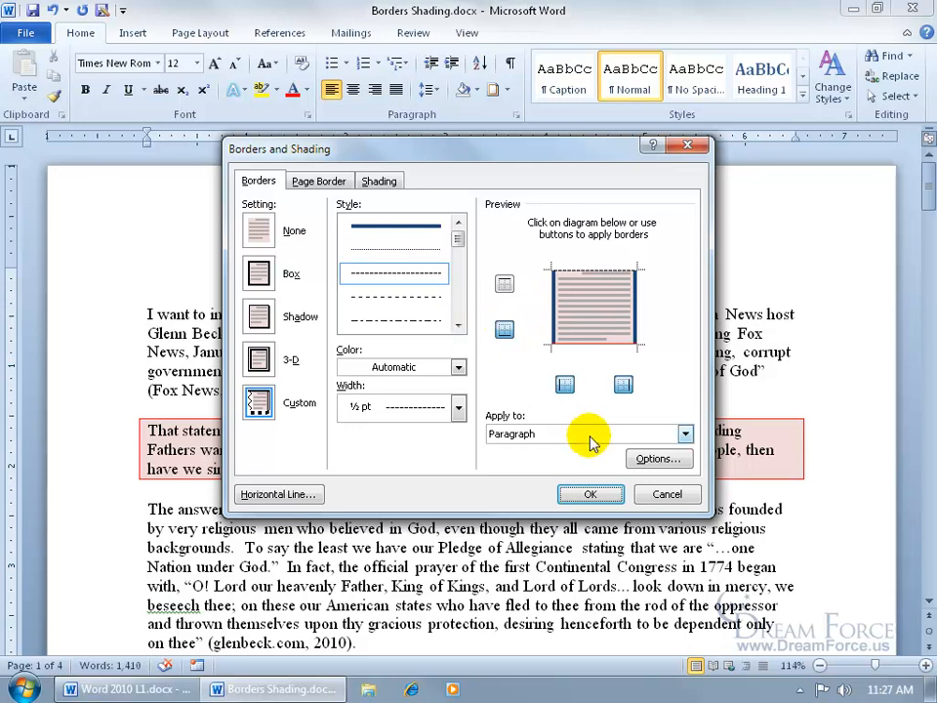
# Step: Increase the top border's distance from the text in the border options, and apply the border settings to the paragraph
pyautogui.click(658, 457)
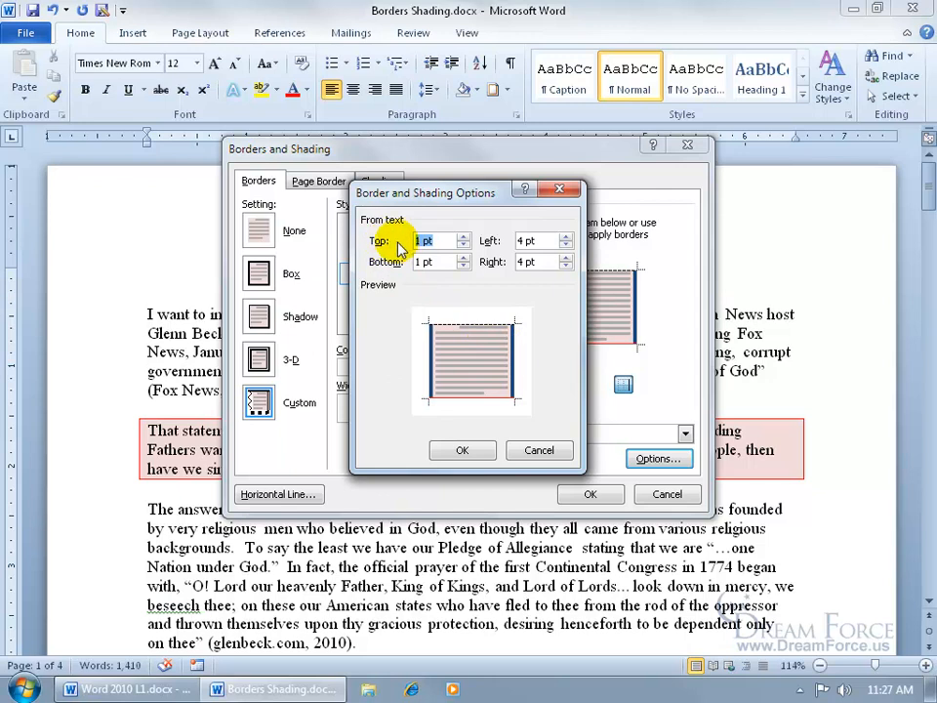
pyautogui.click(464, 237)
pyautogui.click(463, 237)
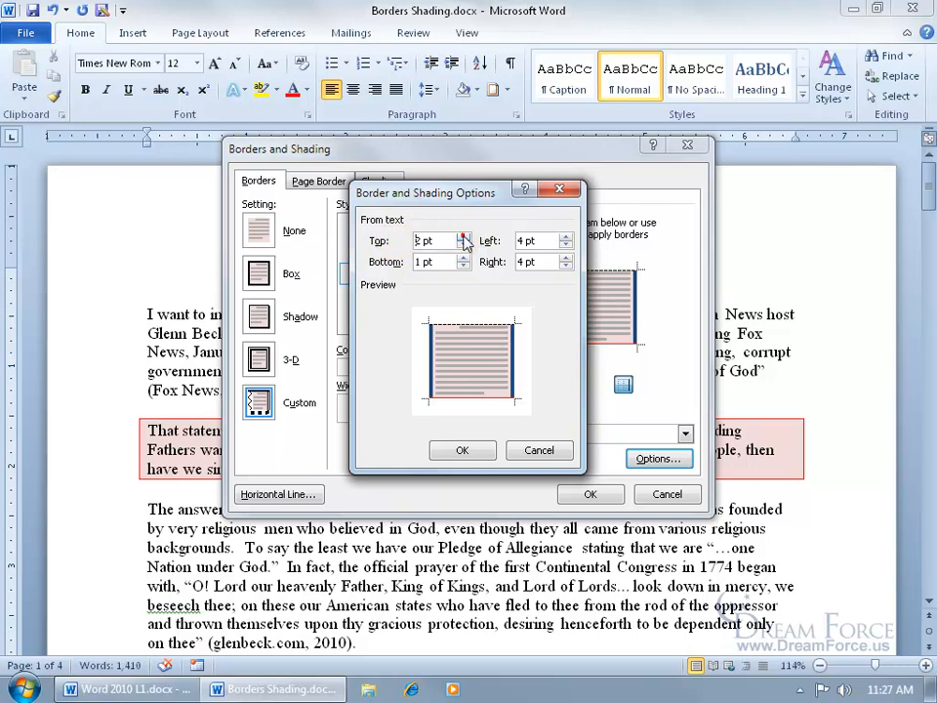
pyautogui.click(464, 237)
pyautogui.click(464, 237)
pyautogui.click(463, 237)
pyautogui.click(464, 237)
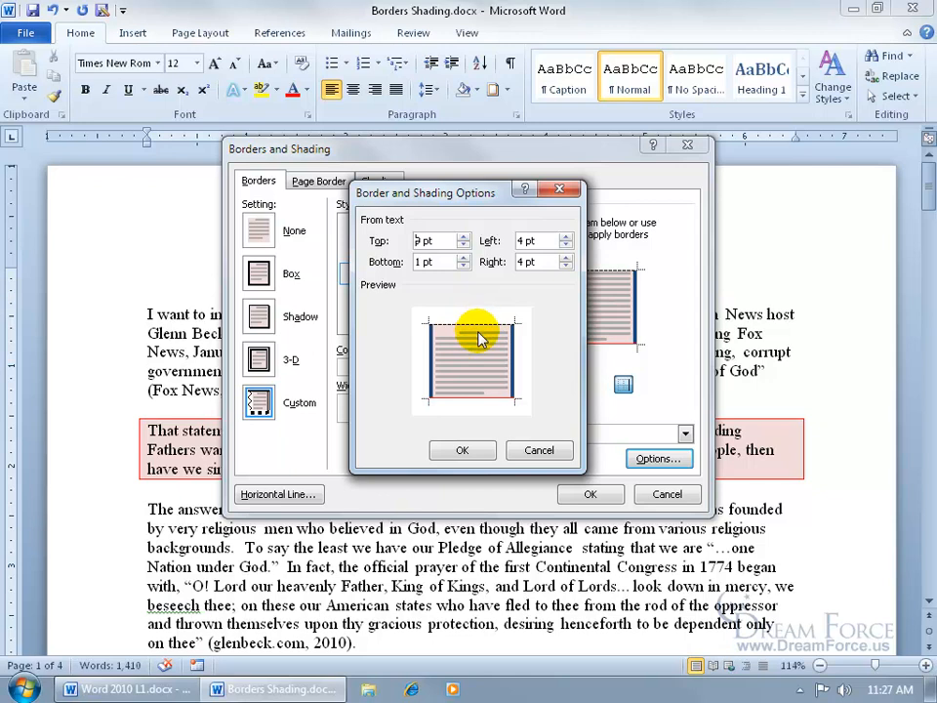
pyautogui.click(462, 449)
pyautogui.click(589, 494)
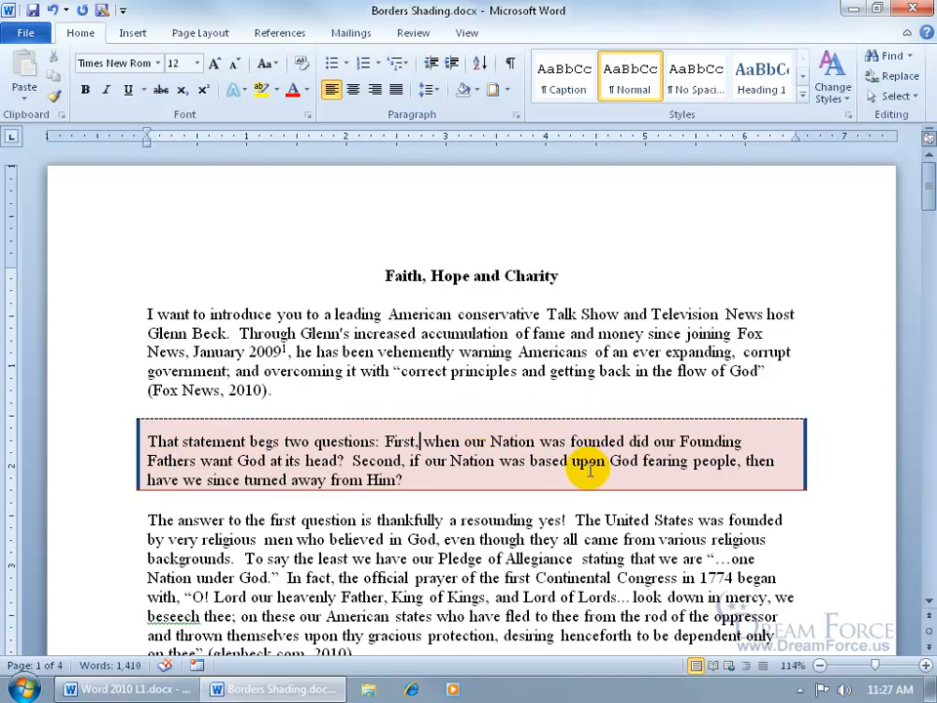
# Step: Remove all borders from the "That statement begs two questions" paragraph and set its shading fill to No Color
pyautogui.click(505, 90)
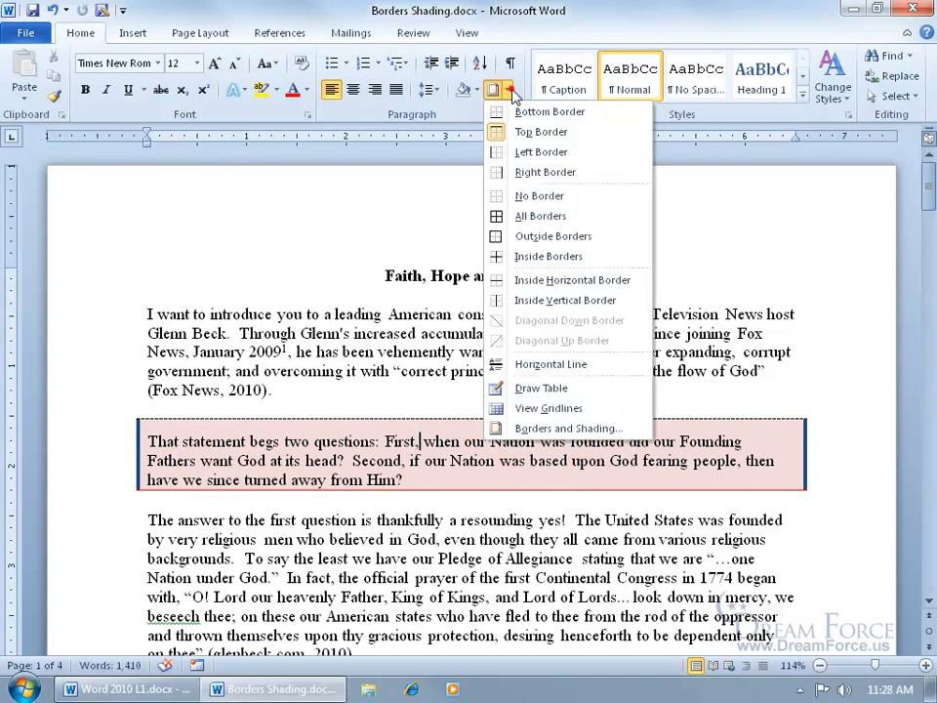
pyautogui.click(533, 196)
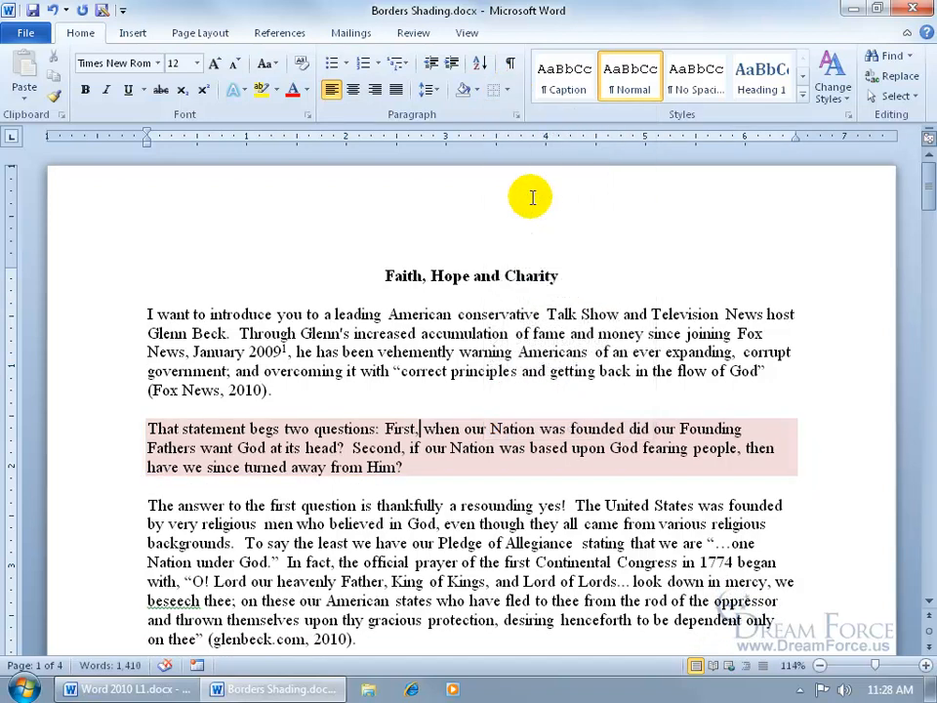
pyautogui.click(505, 90)
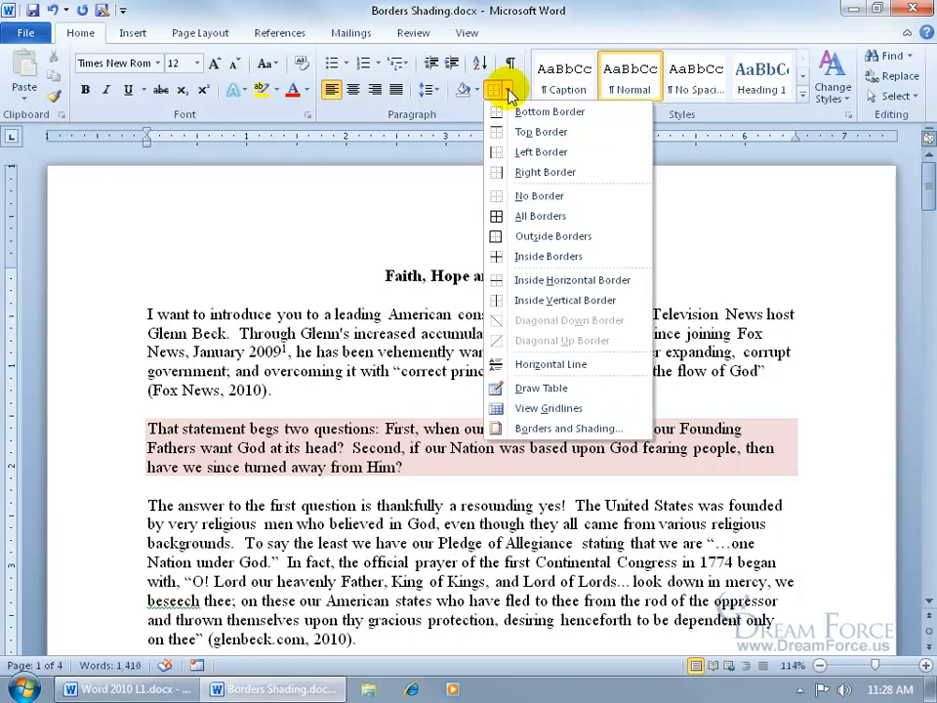
pyautogui.click(542, 427)
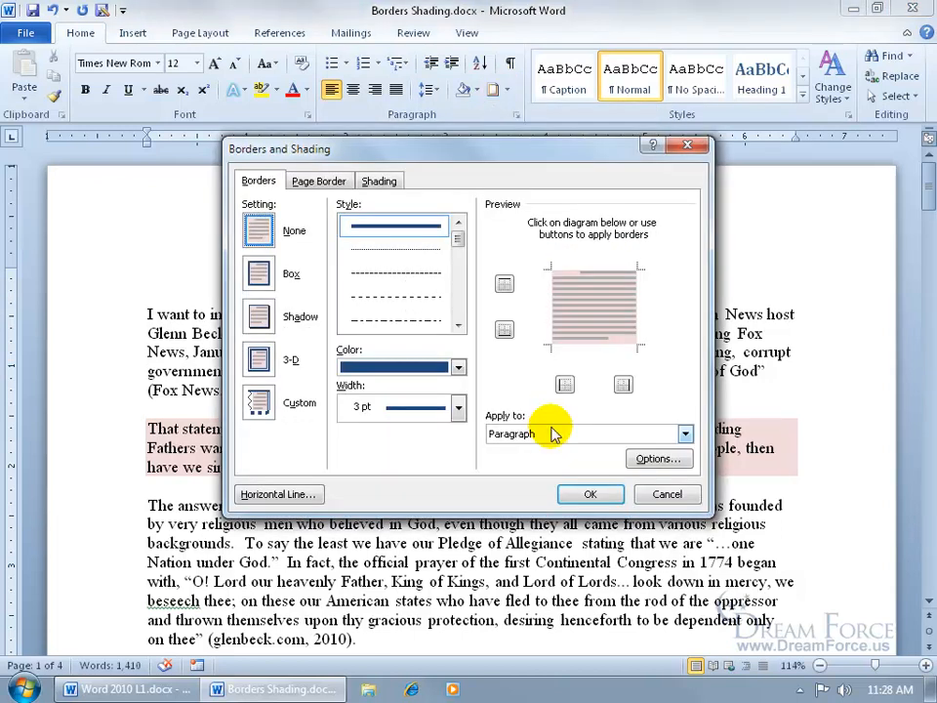
pyautogui.click(379, 181)
pyautogui.click(348, 226)
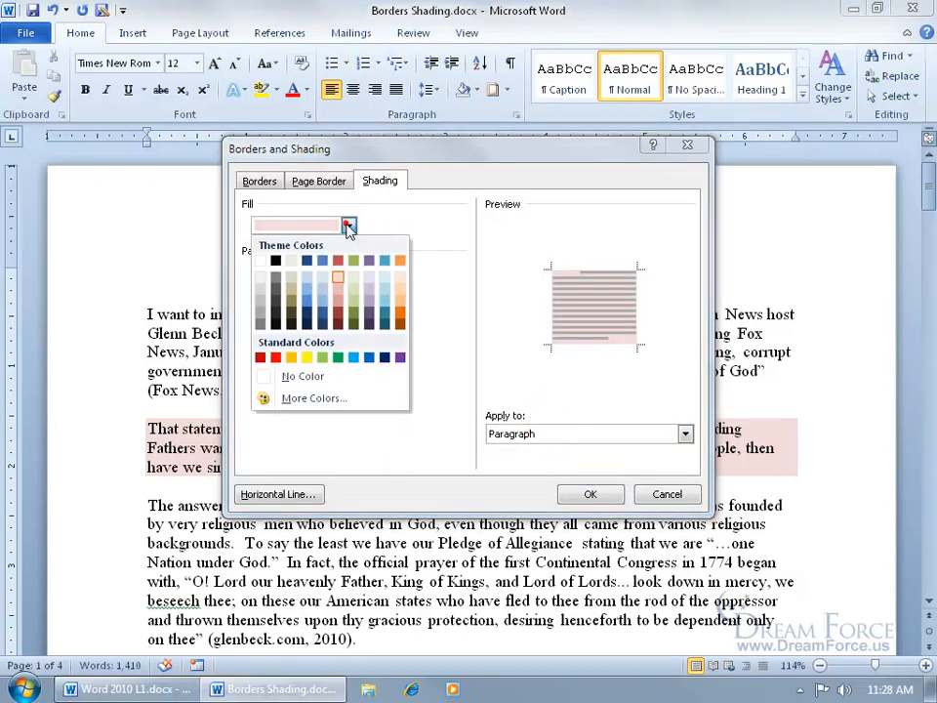
pyautogui.click(303, 375)
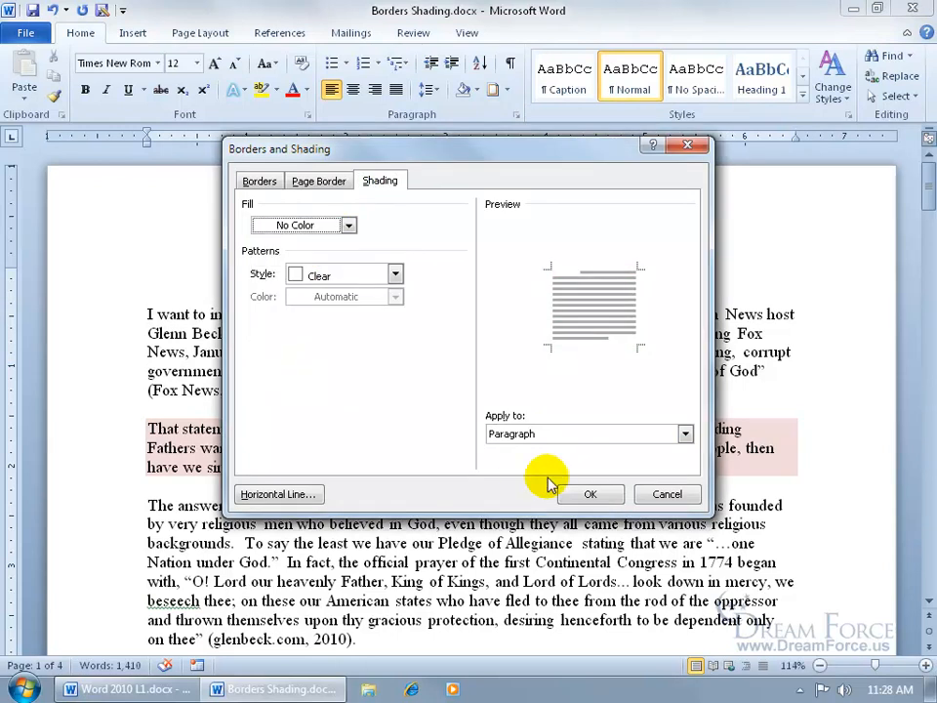
pyautogui.click(591, 495)
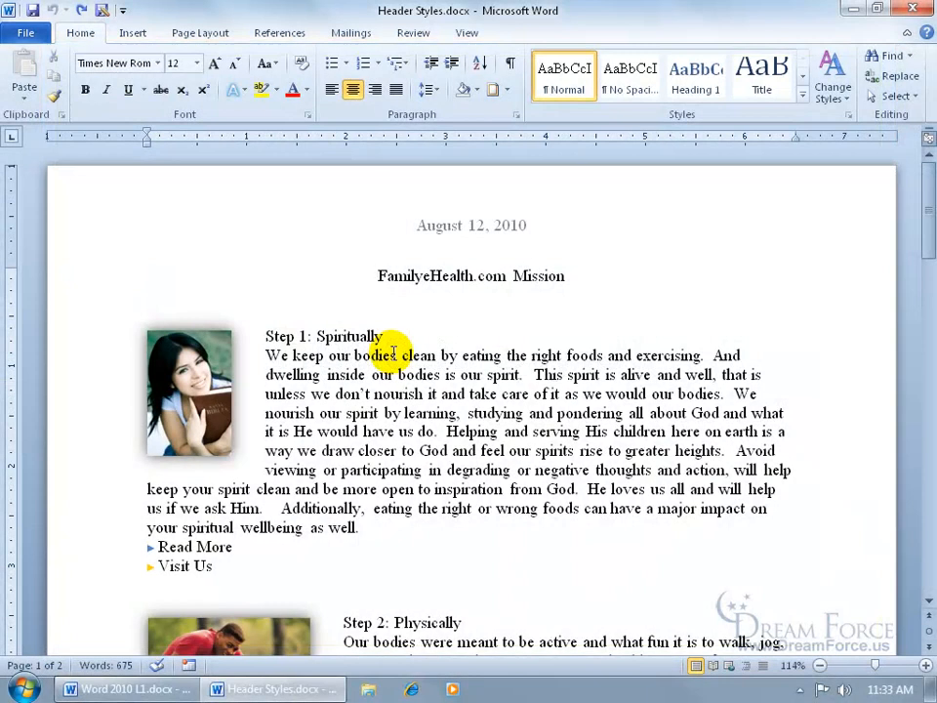
# Step: In Header Styles.docx, make the "Step 1: Spiritually" heading bold, italic and underlined
pyautogui.click(378, 277)
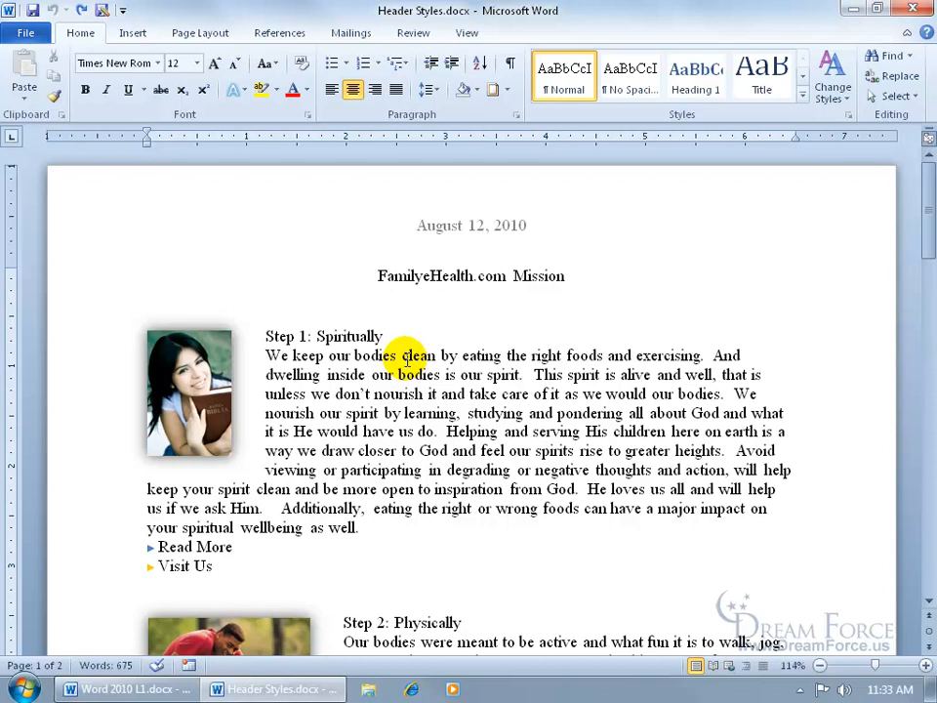
pyautogui.moveTo(266, 336); pyautogui.dragTo(387, 336)
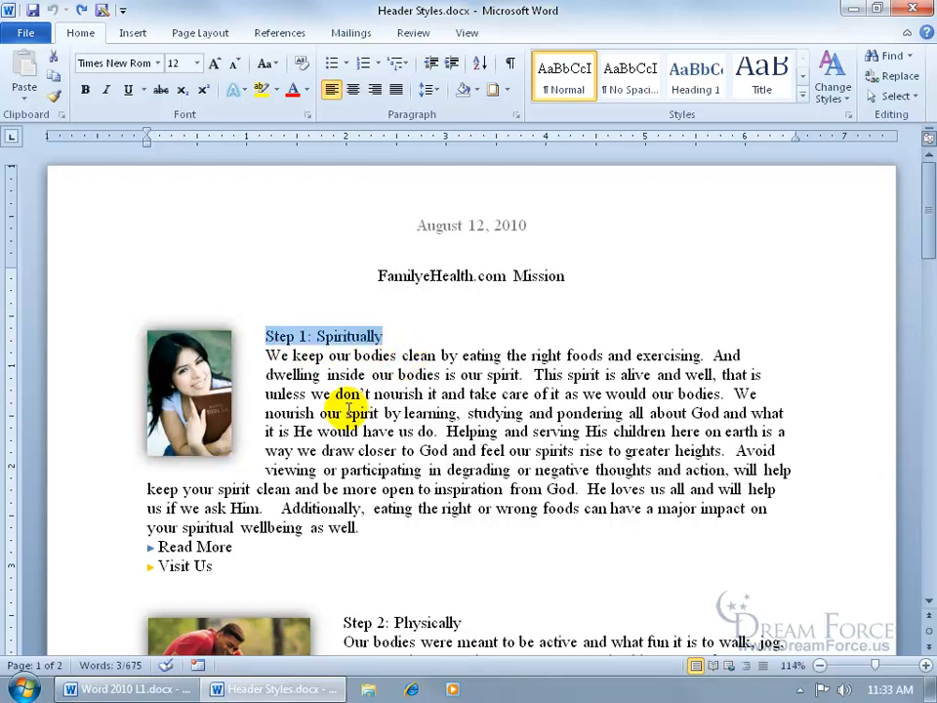
pyautogui.moveTo(366, 331)
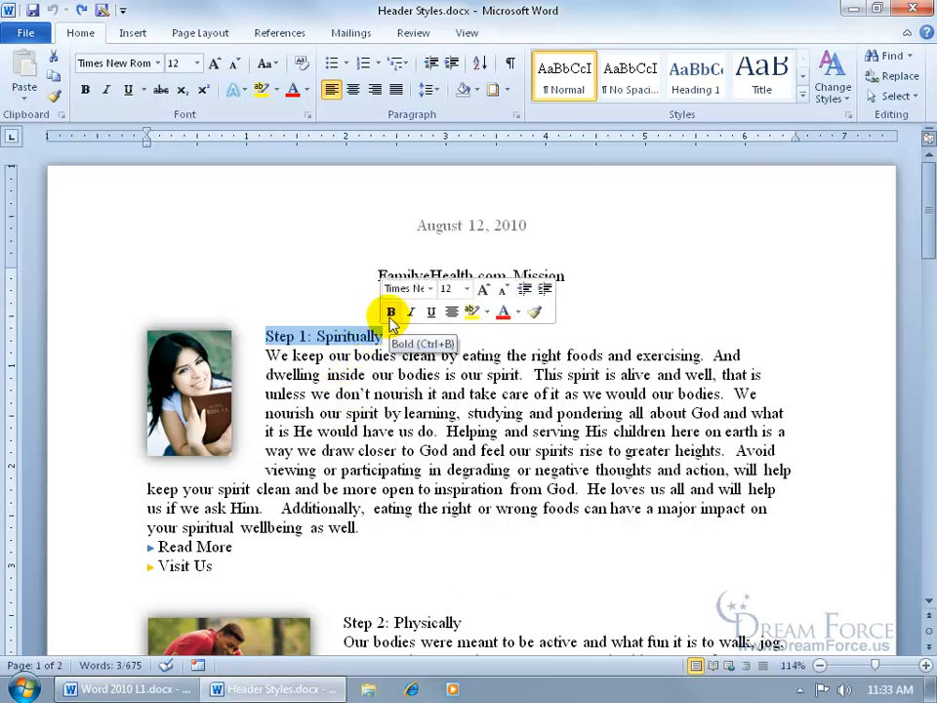
pyautogui.click(390, 315)
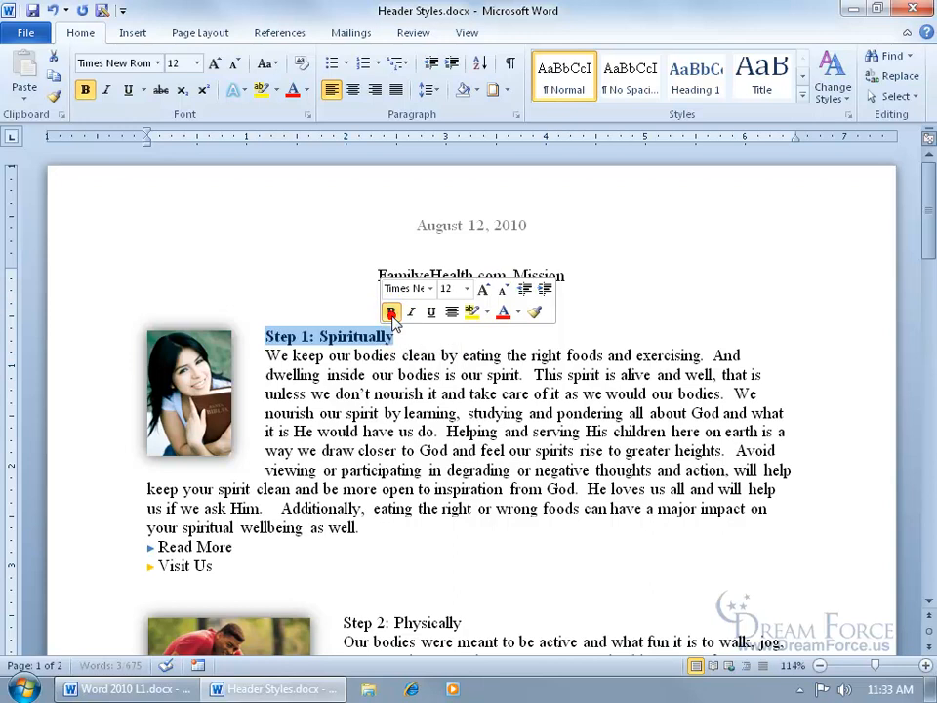
pyautogui.click(413, 314)
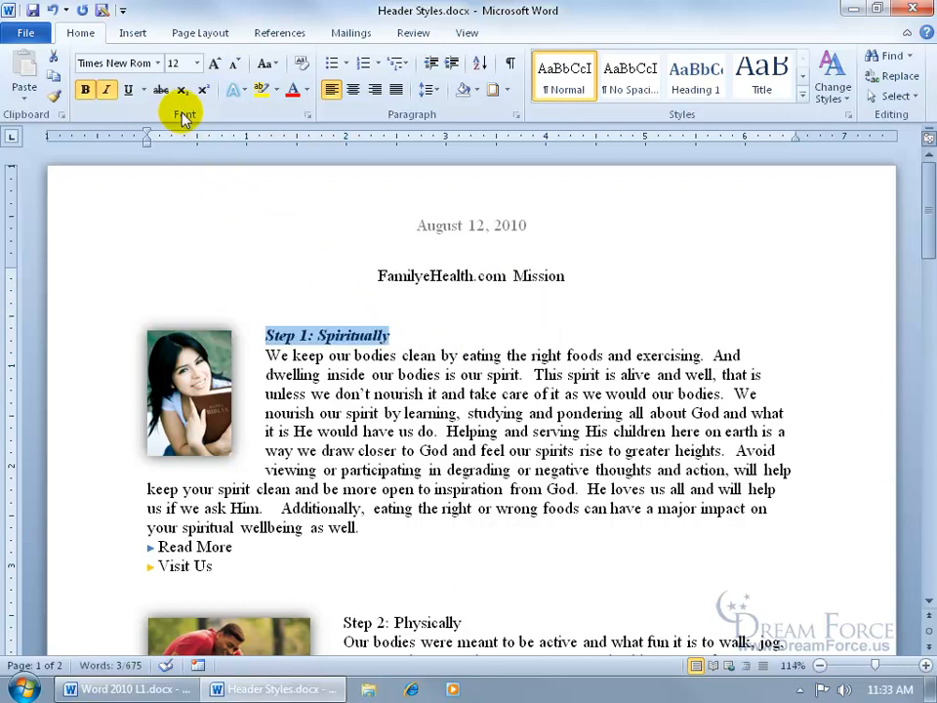
pyautogui.click(128, 90)
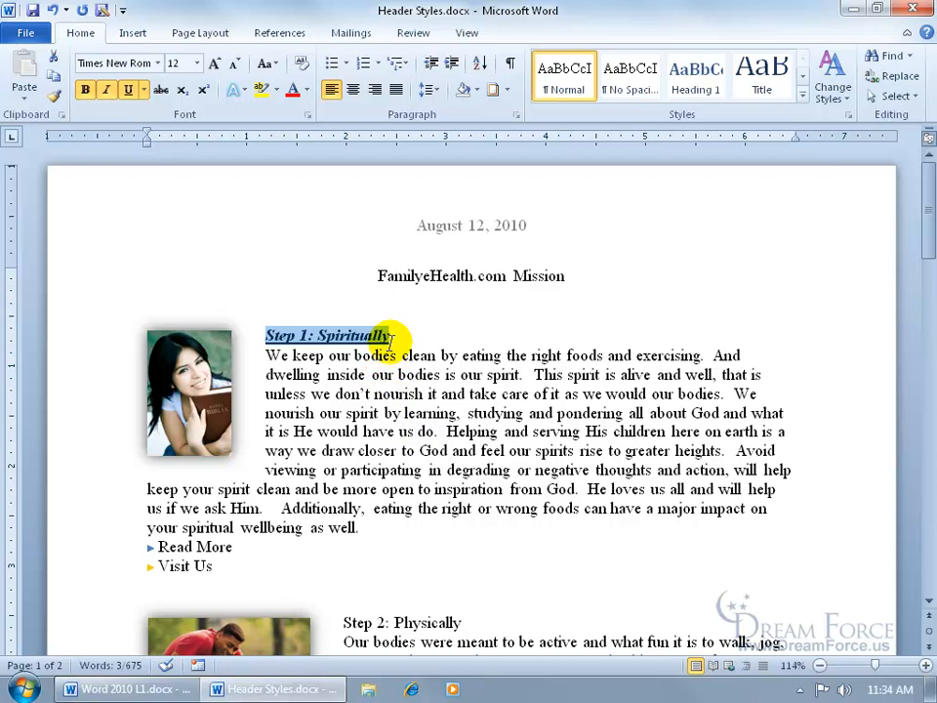
# Step: Undo the bold, italic and underline formatting on the "Step 1: Spiritually" heading and deselect it
pyautogui.click(52, 10)
pyautogui.click(52, 10)
pyautogui.click(371, 350)
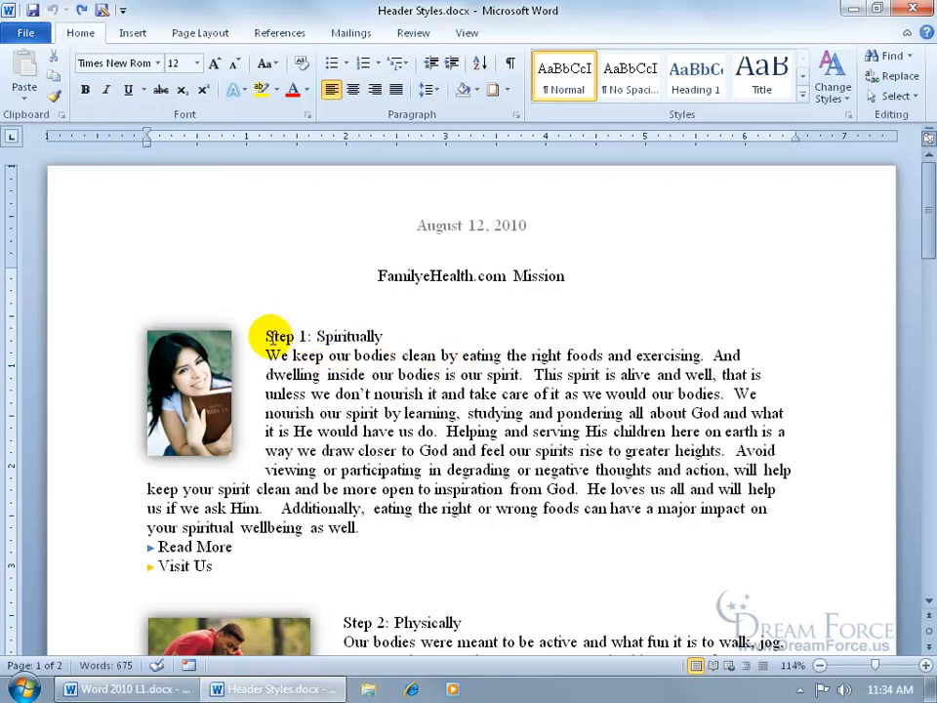
pyautogui.click(283, 335)
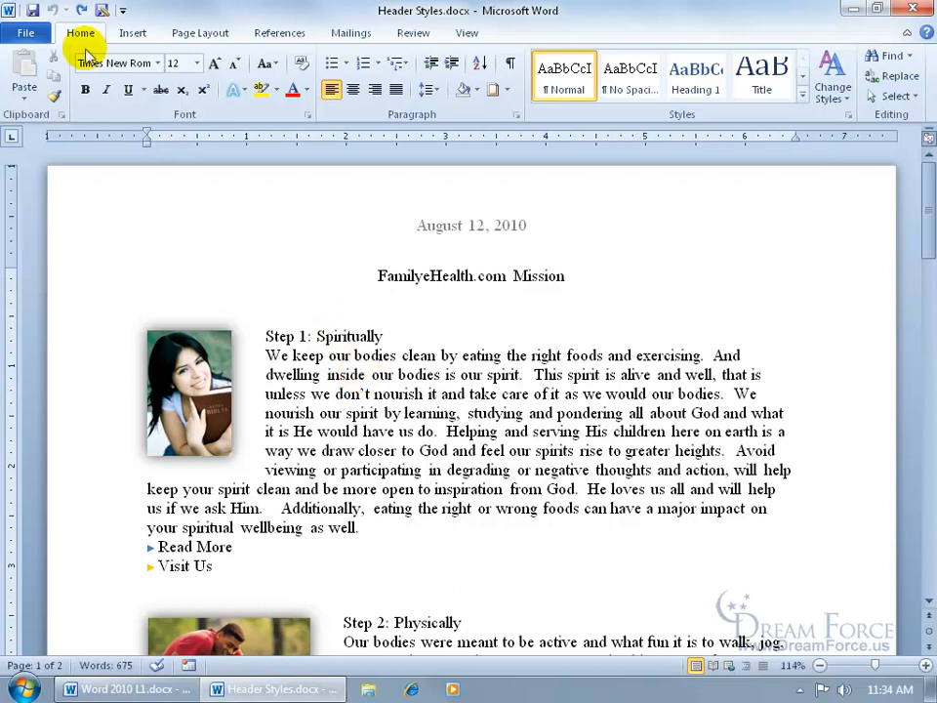
# Step: Show the formatting marks and locate the paragraph mark at the end of the "Step 1: Spiritually" heading
pyautogui.click(510, 64)
pyautogui.click(385, 335)
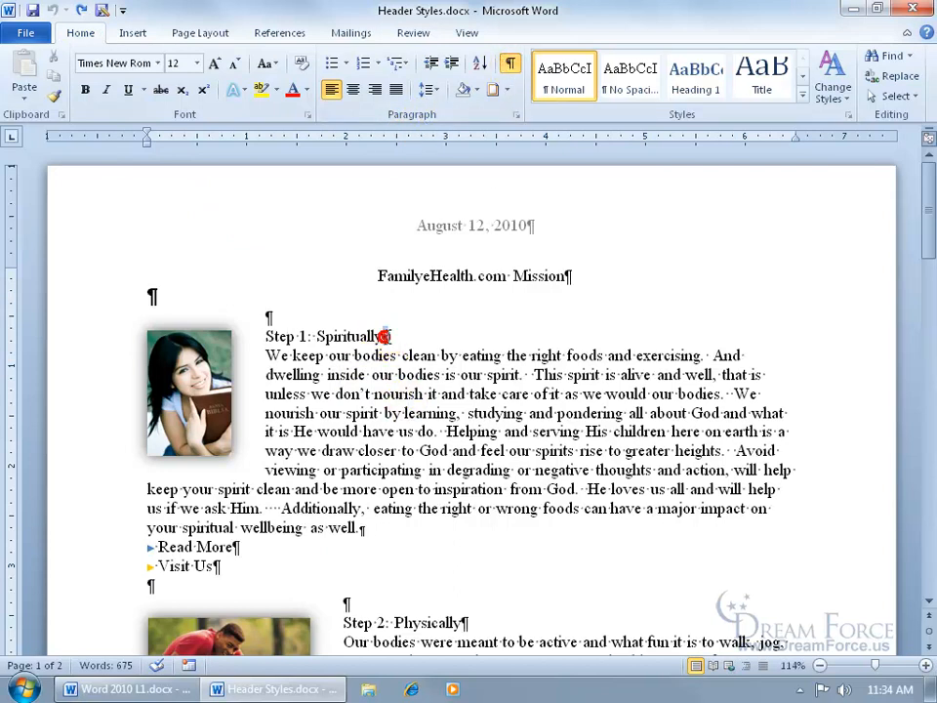
pyautogui.moveTo(386, 335); pyautogui.dragTo(278, 336)
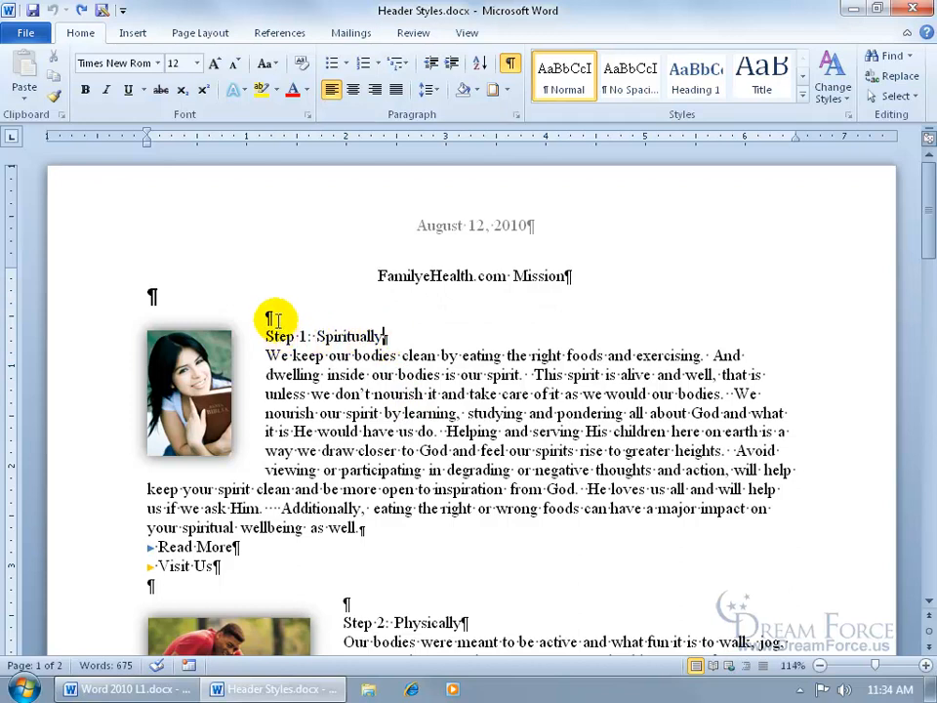
# Step: Apply the Heading 1 style to the "Step 1: Spiritually" heading
pyautogui.click(311, 336)
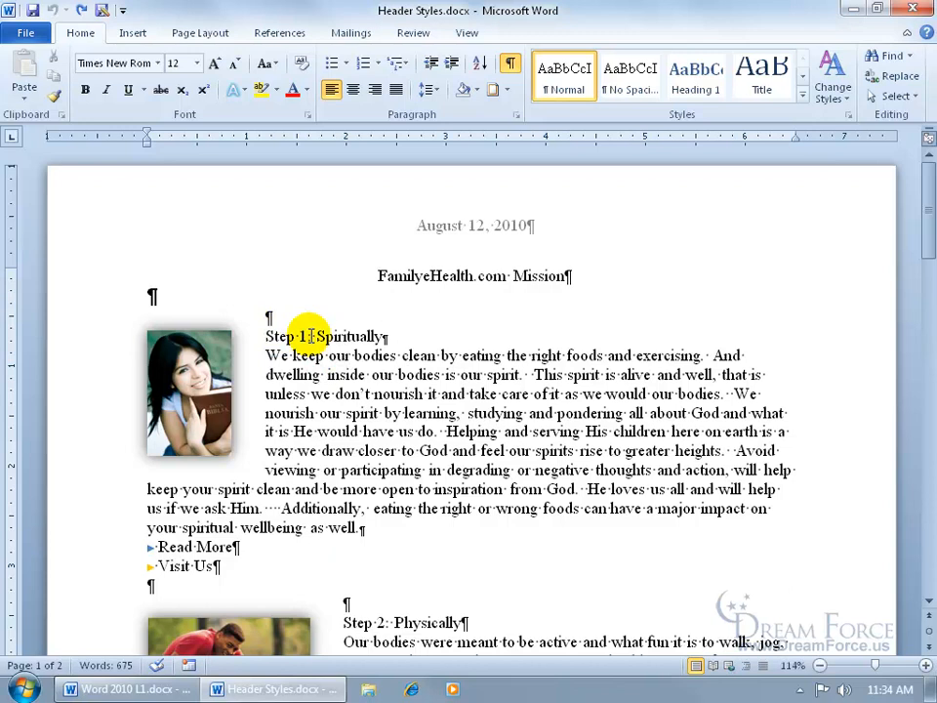
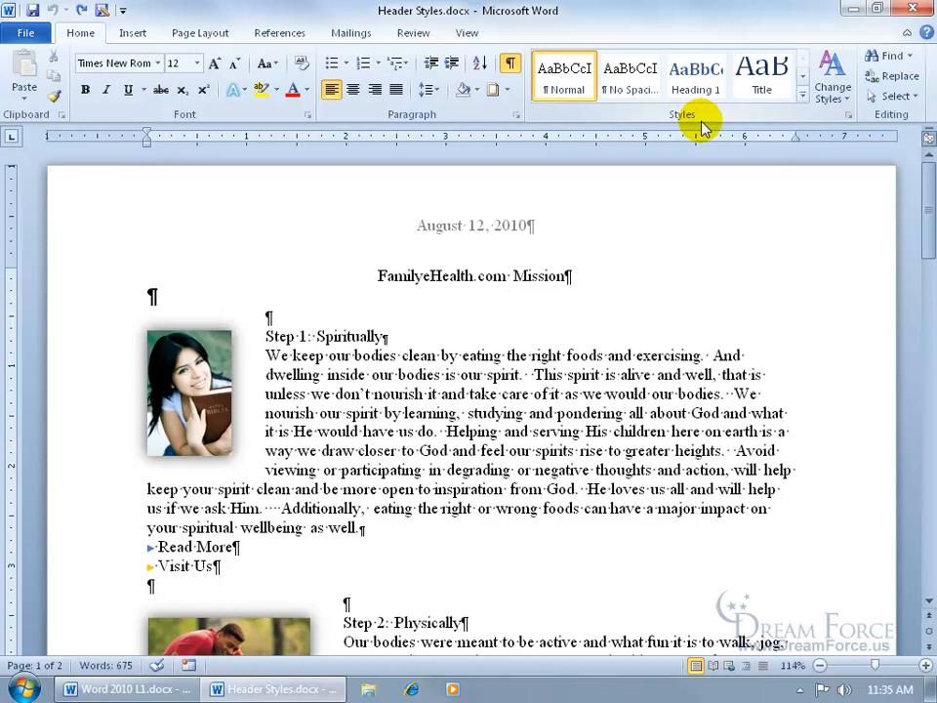
pyautogui.click(802, 96)
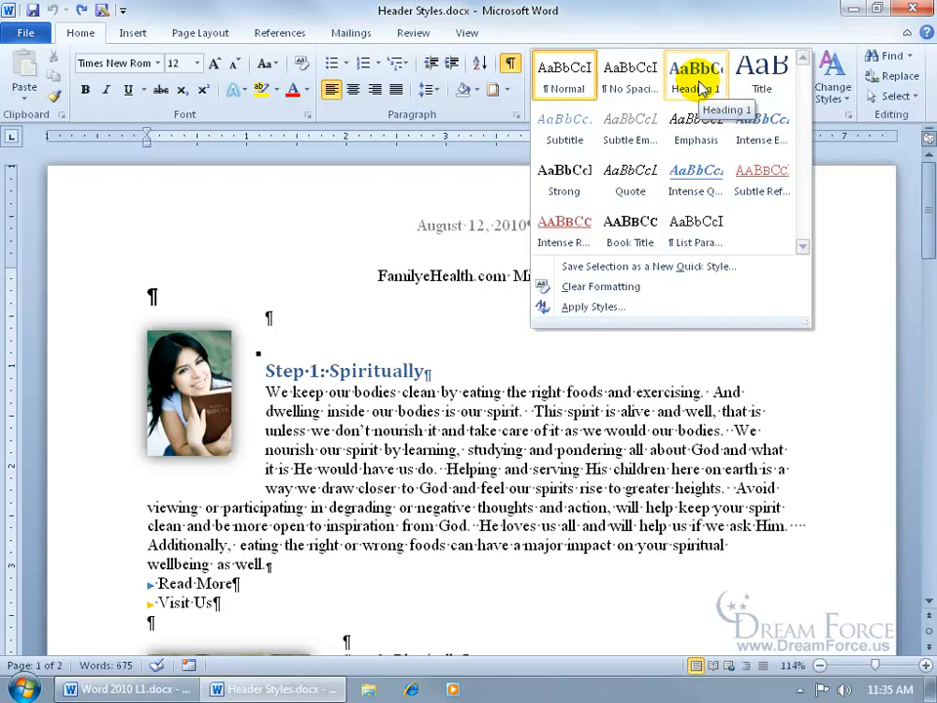
pyautogui.click(699, 89)
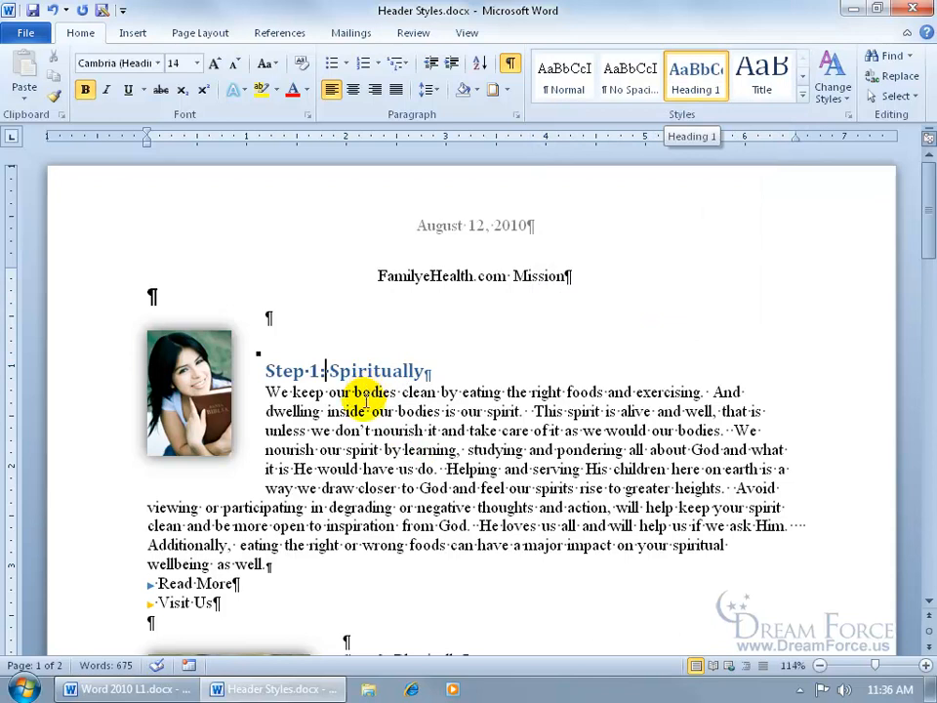
# Step: Modify the Heading 1 style to use Times New Roman at 16 pt with the Automatic font color
pyautogui.rightClick(704, 89)
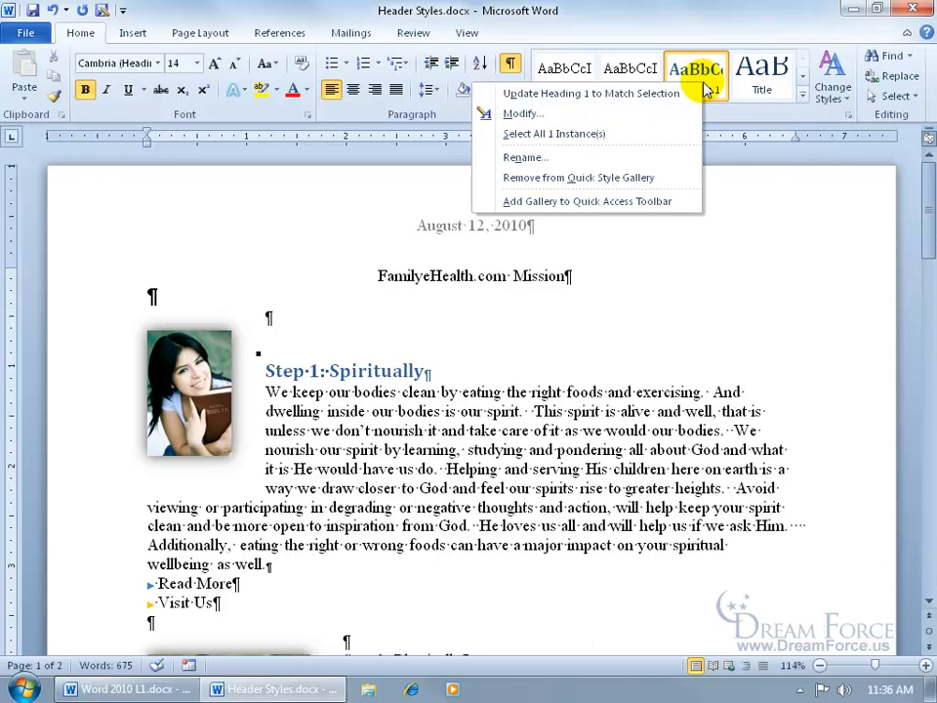
pyautogui.click(650, 115)
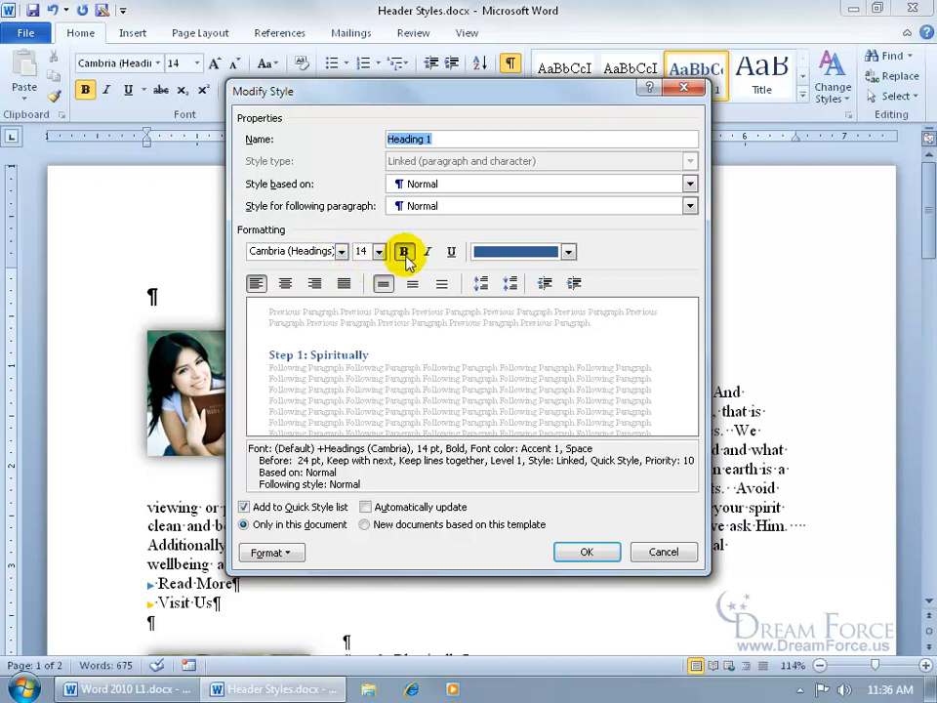
pyautogui.click(568, 251)
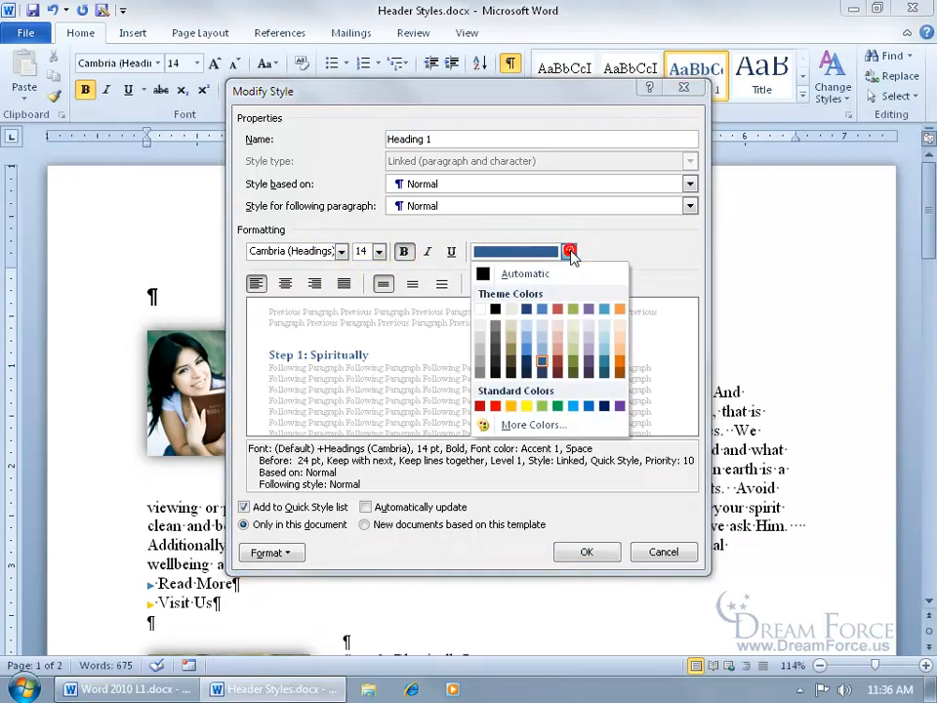
pyautogui.click(517, 274)
pyautogui.click(341, 250)
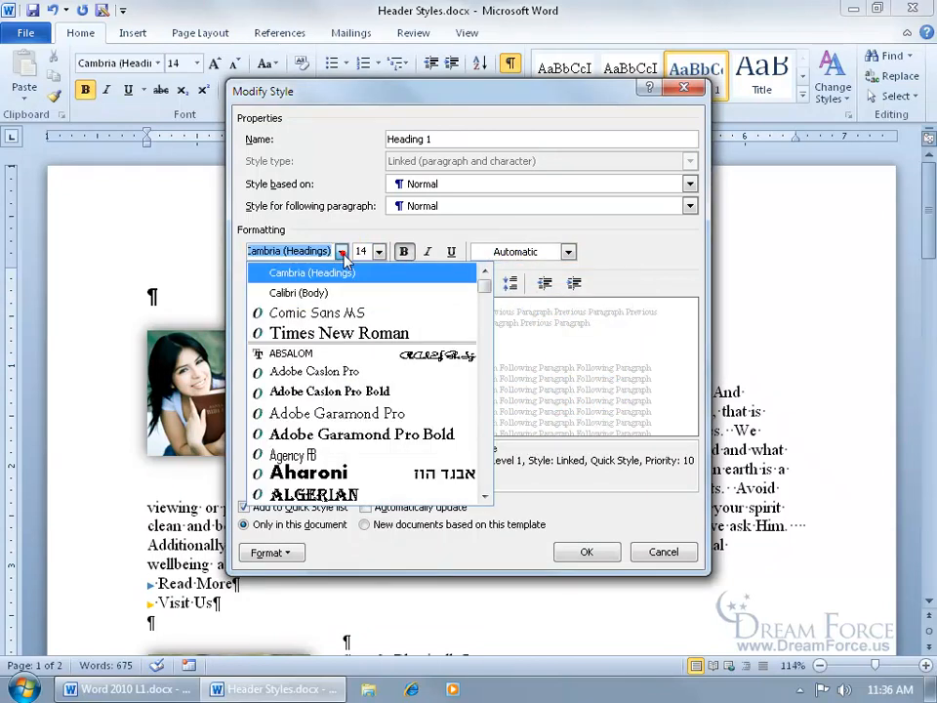
pyautogui.write('Times New Roman')
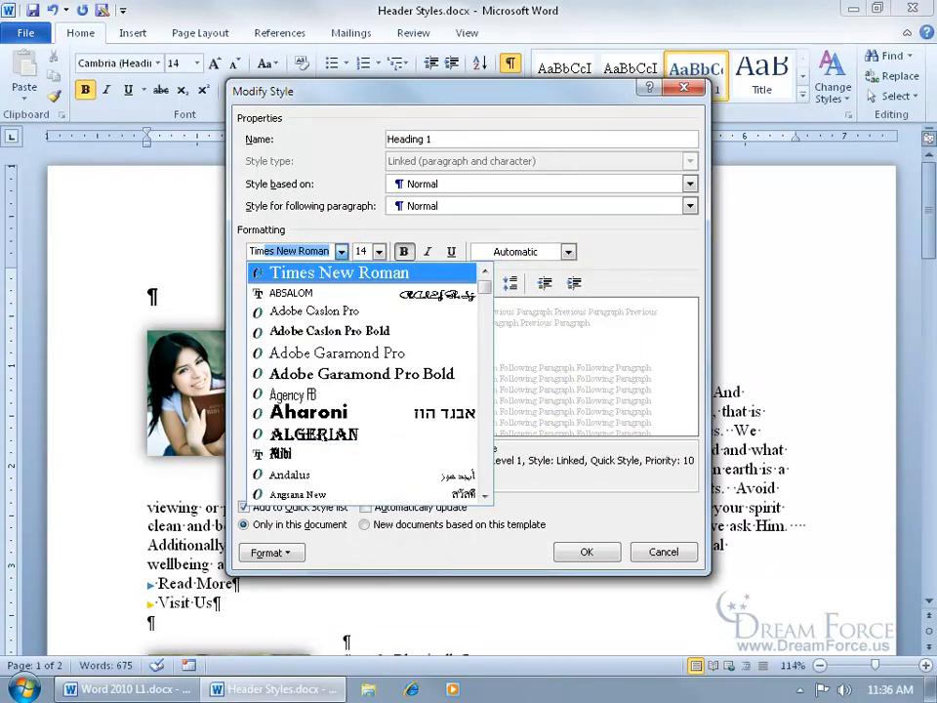
pyautogui.click(262, 249)
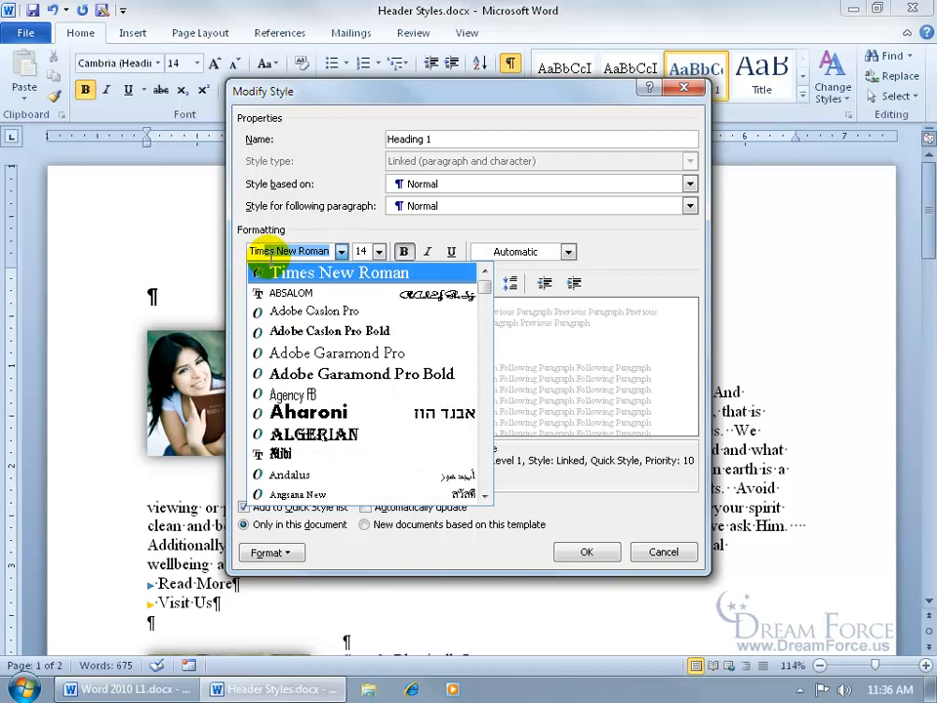
pyautogui.click(308, 252)
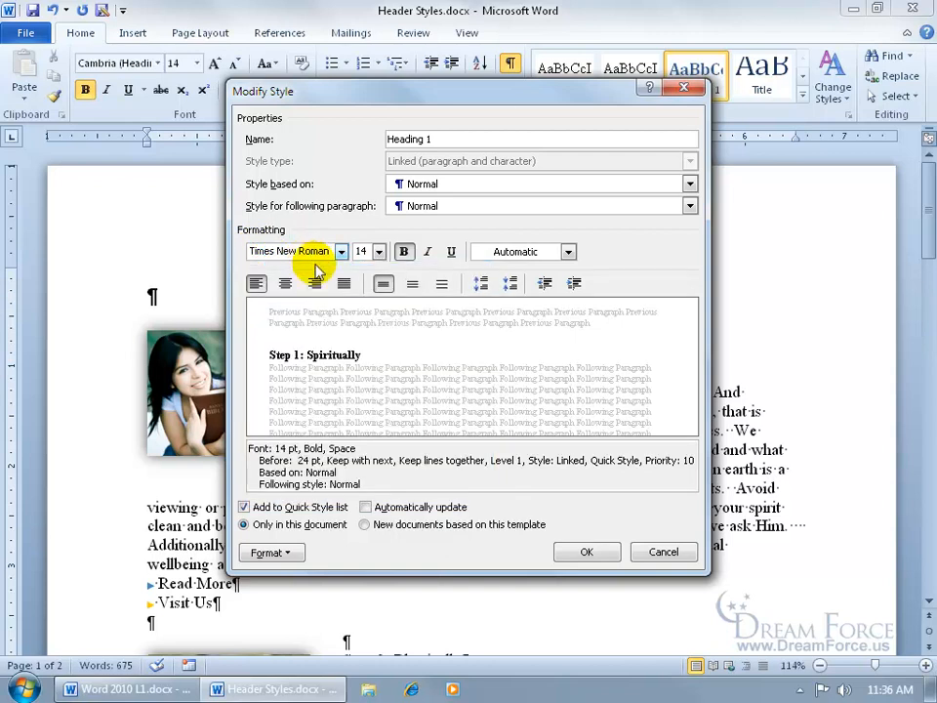
pyautogui.click(378, 251)
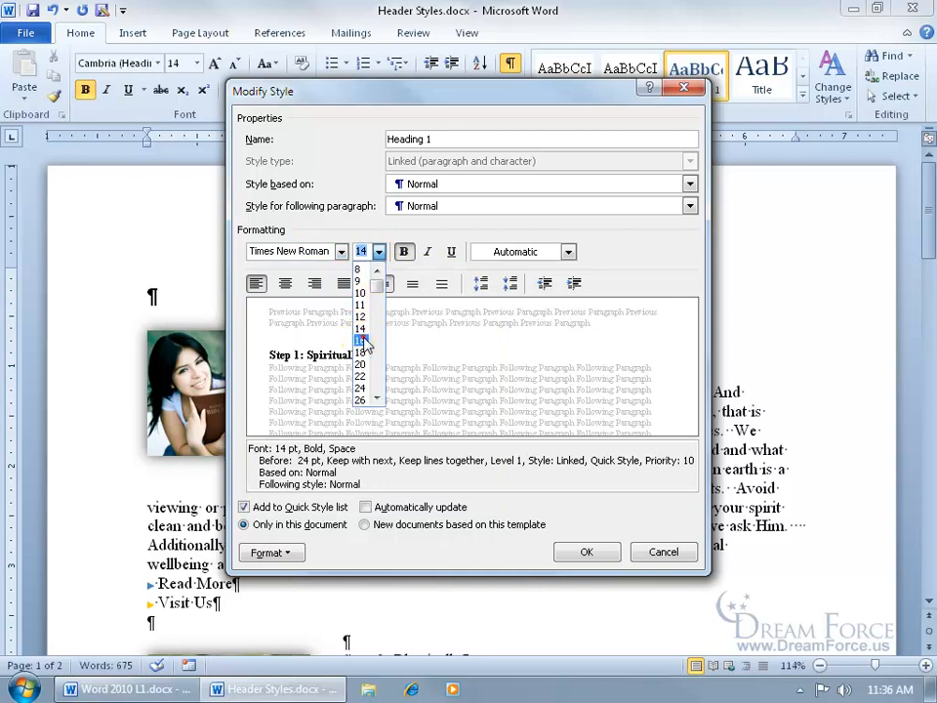
pyautogui.click(363, 328)
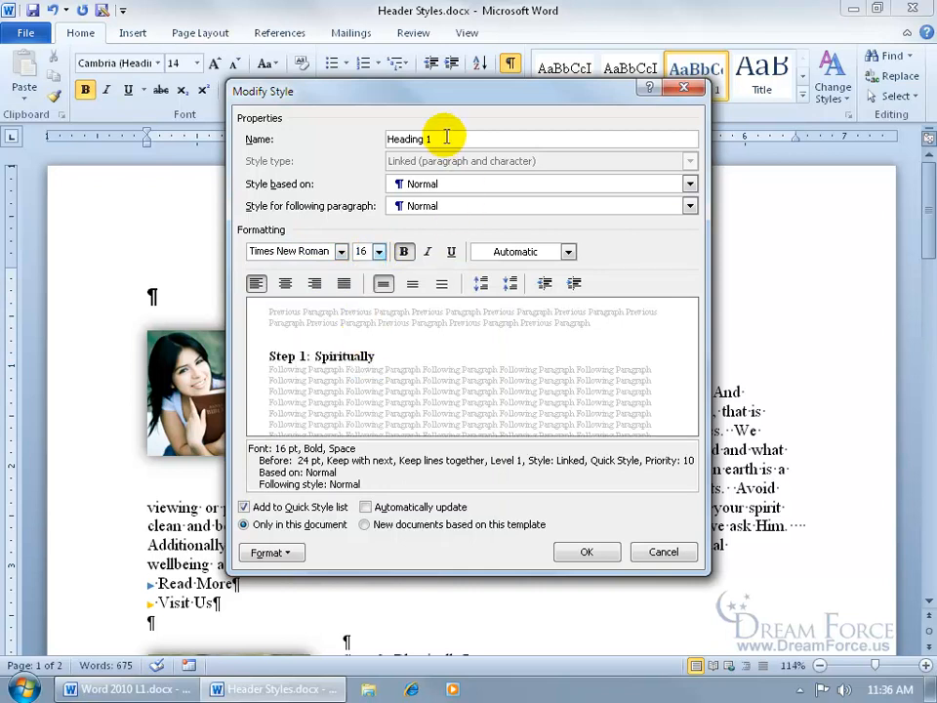
pyautogui.click(584, 551)
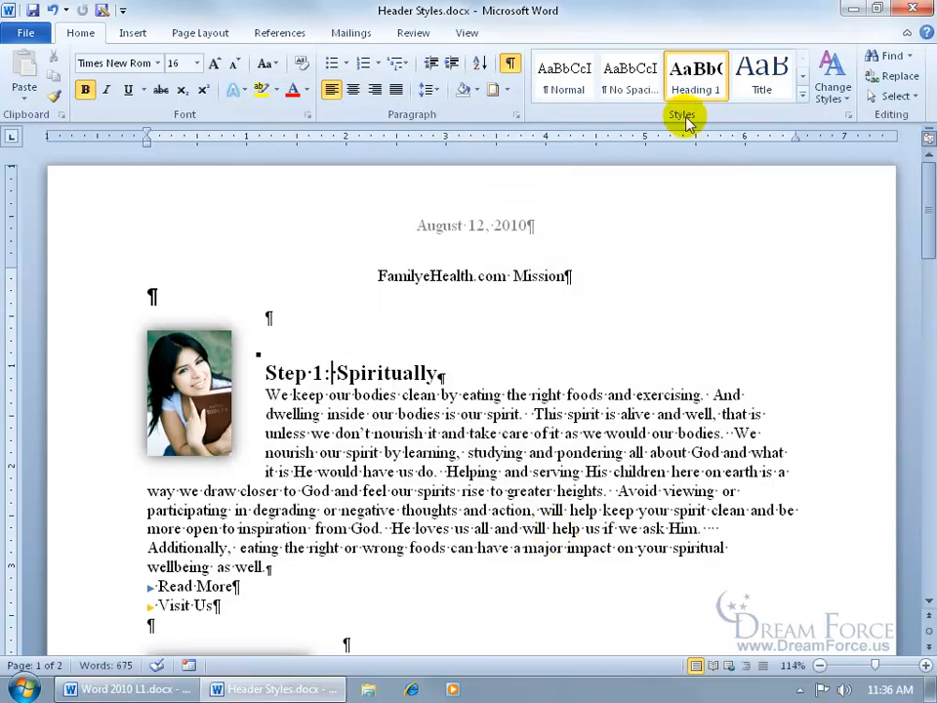
pyautogui.rightClick(697, 89)
pyautogui.click(707, 9)
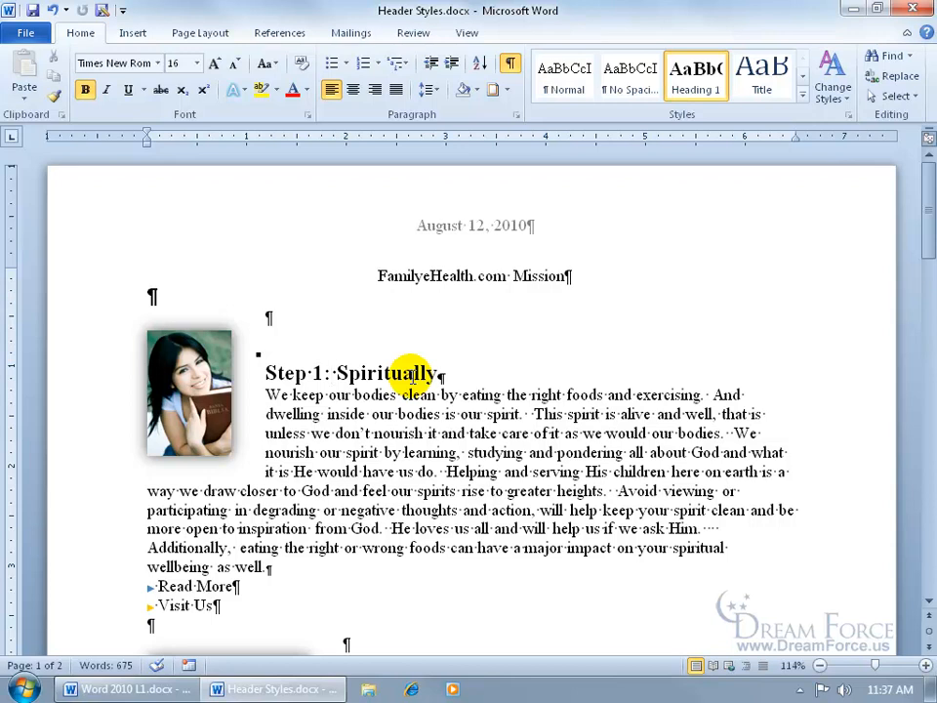
# Step: Apply the Heading 1 style to the "Step 2: Physically" and "Step 3: Mentally" headings
pyautogui.scroll(-3, 390, 395)
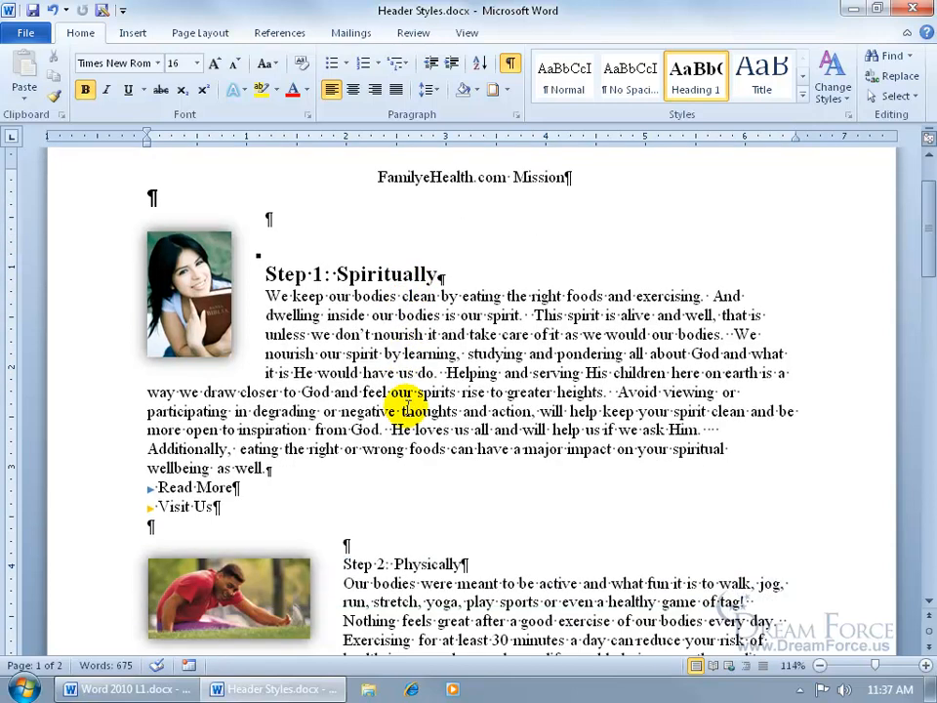
pyautogui.click(391, 512)
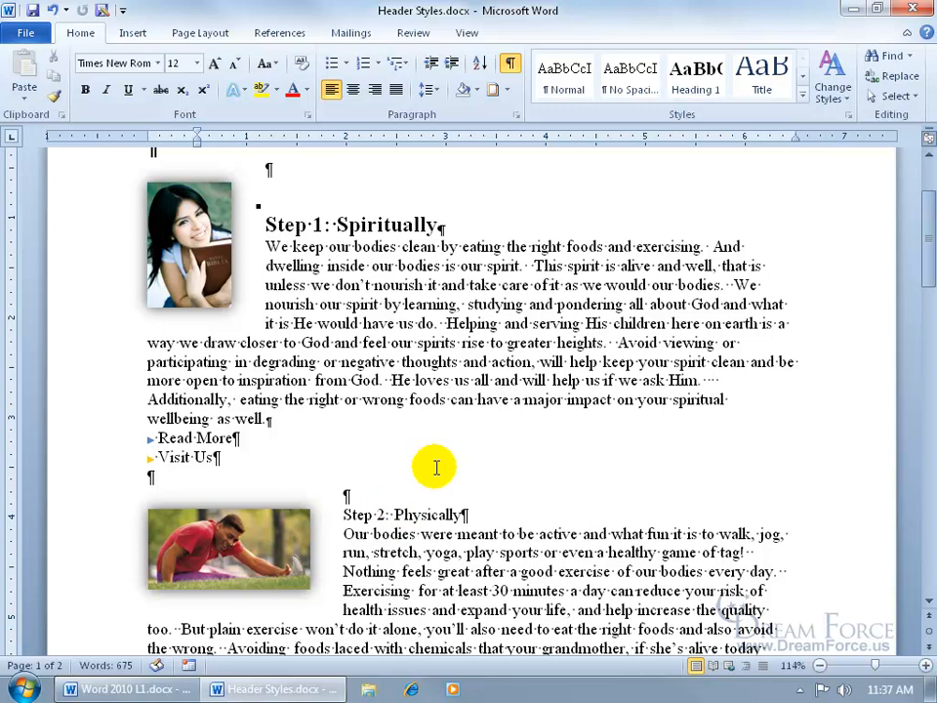
pyautogui.click(688, 88)
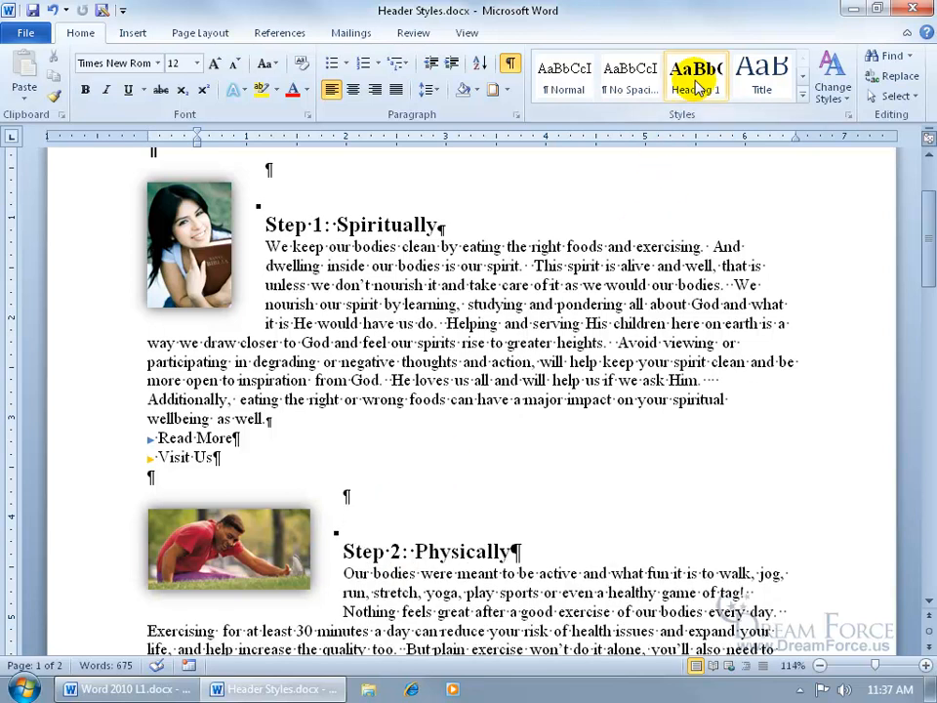
pyautogui.scroll(-4, 395, 576)
pyautogui.click(382, 540)
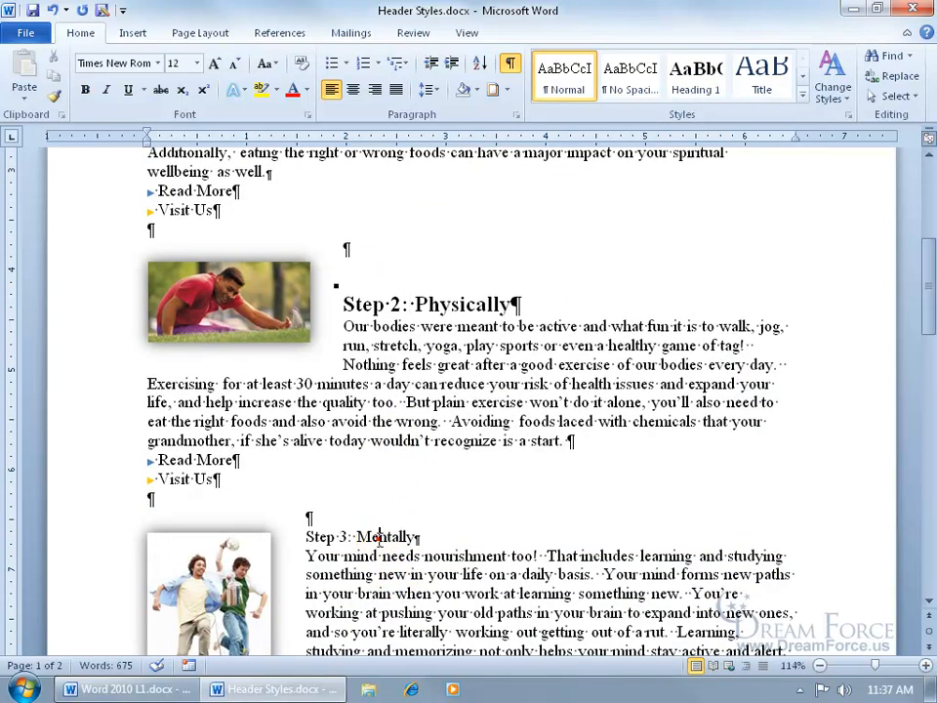
pyautogui.hotkey('ctrl', 'alt', '1')
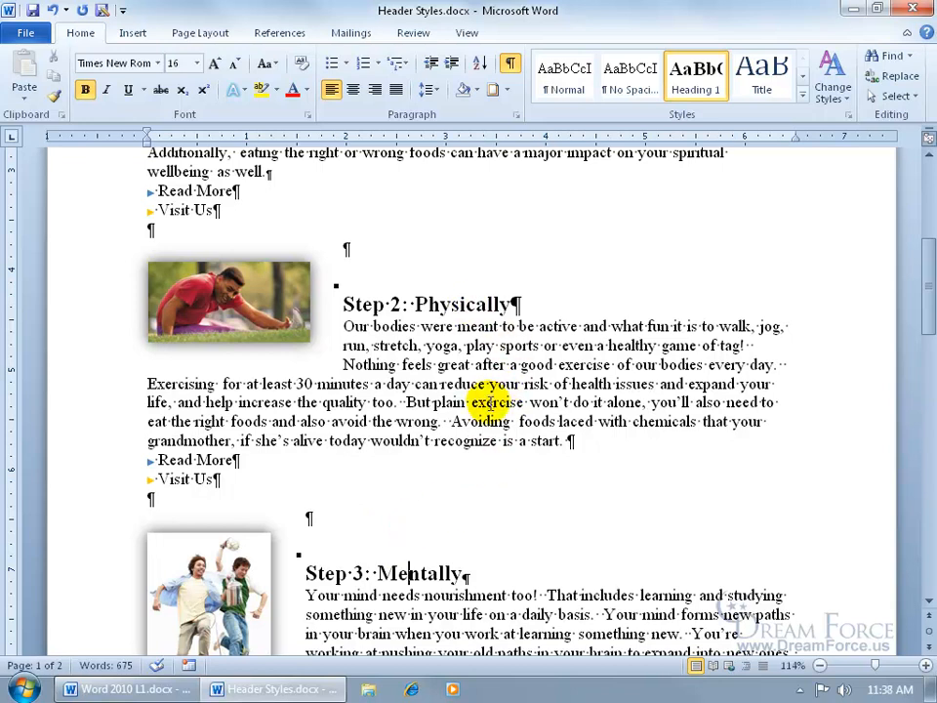
# Step: Hide the formatting marks and set the "Step 1: Spiritually" heading to 14 pt italic
pyautogui.moveTo(923, 273); pyautogui.dragTo(927, 210)
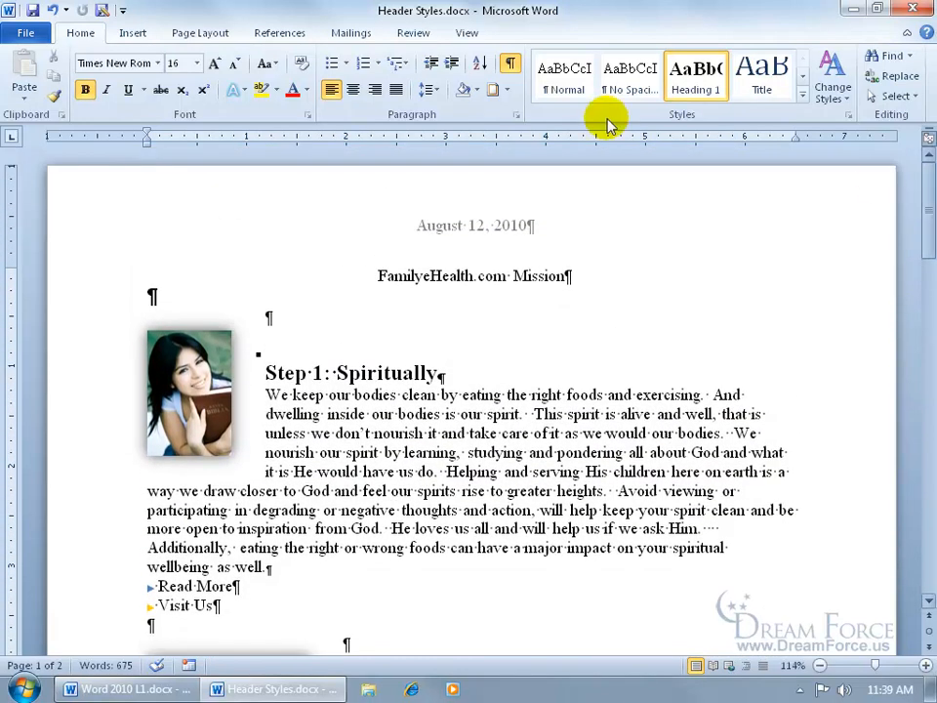
pyautogui.click(510, 63)
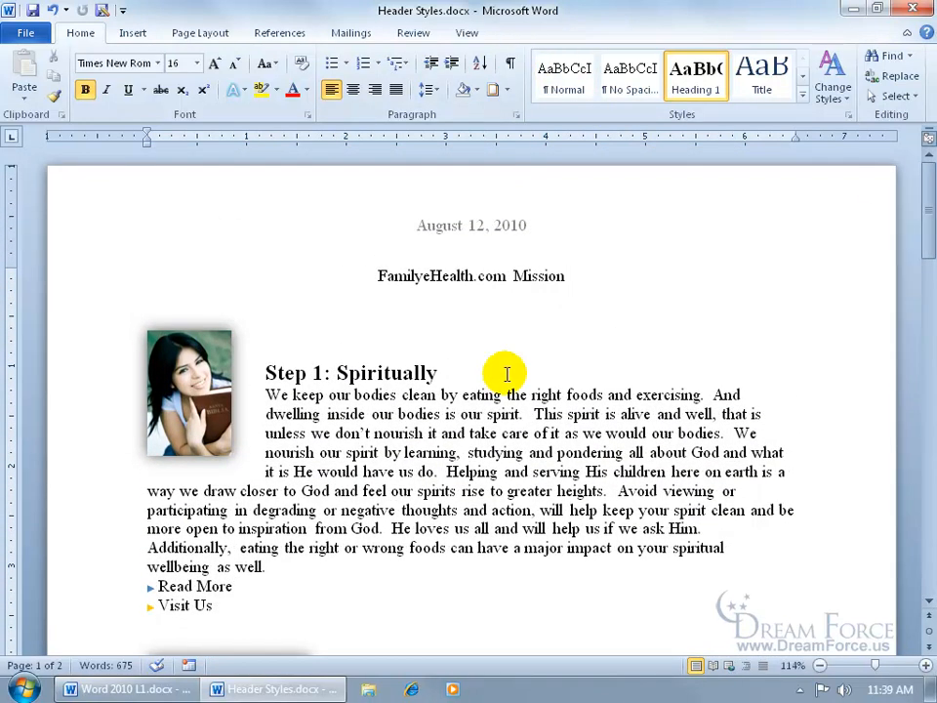
pyautogui.click(366, 375)
pyautogui.tripleClick(272, 372)
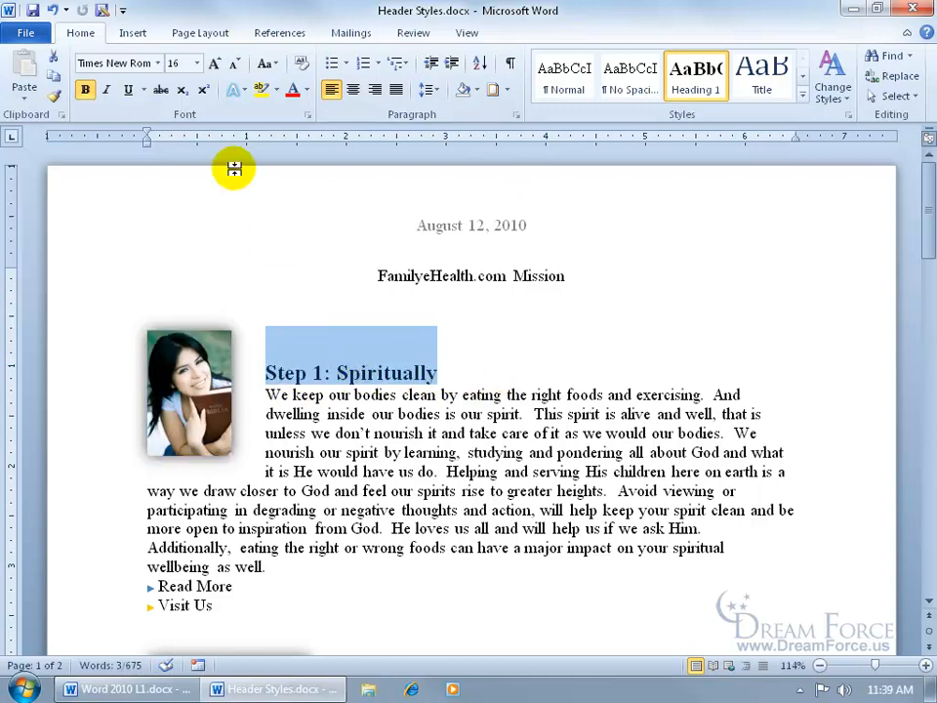
pyautogui.click(197, 64)
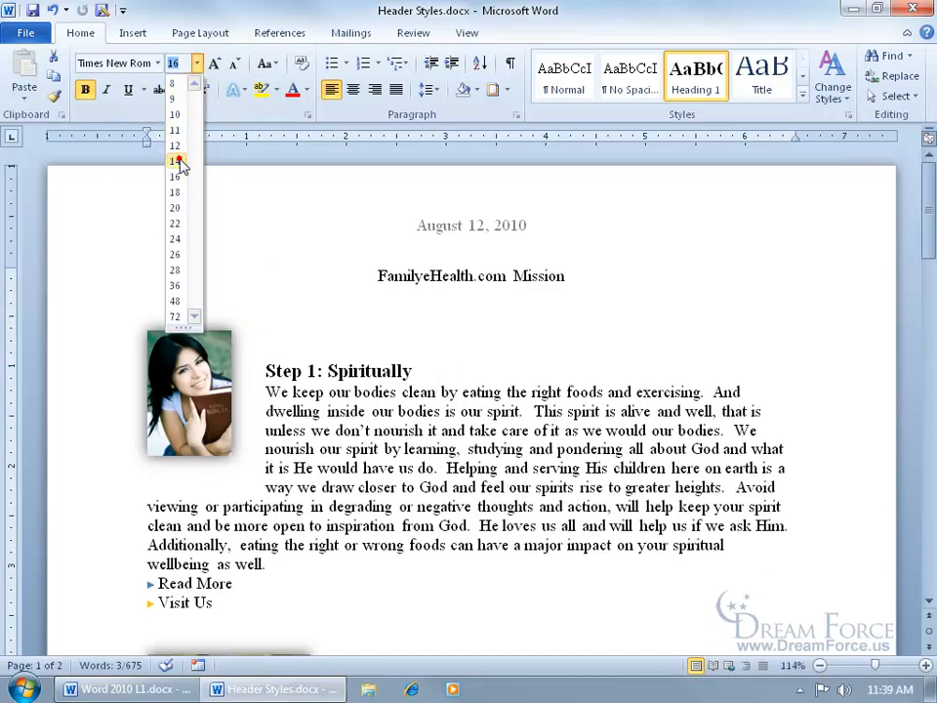
pyautogui.click(174, 161)
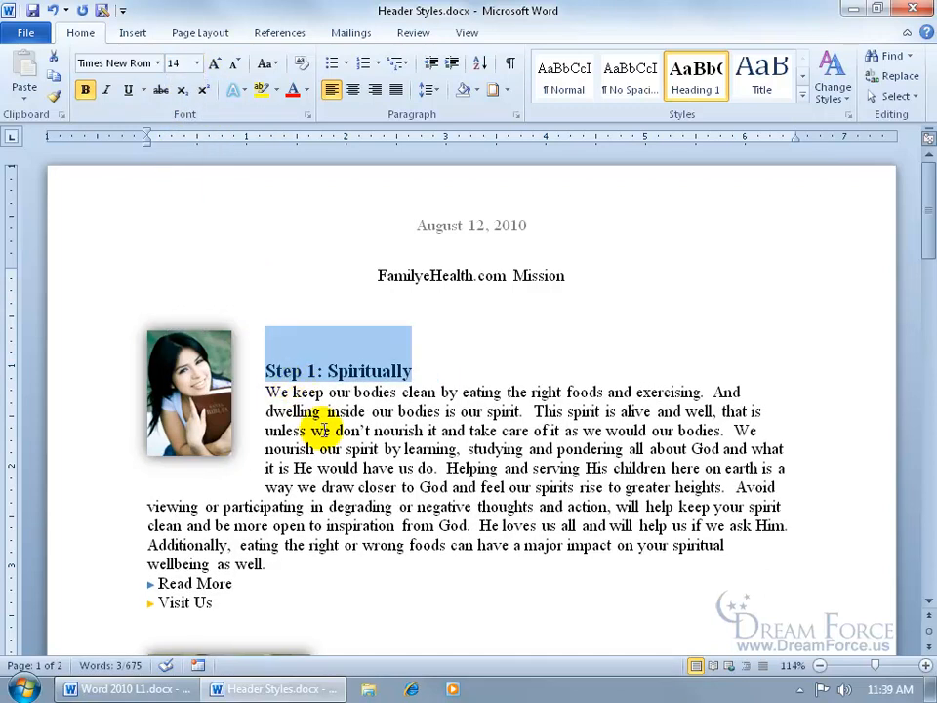
pyautogui.click(106, 89)
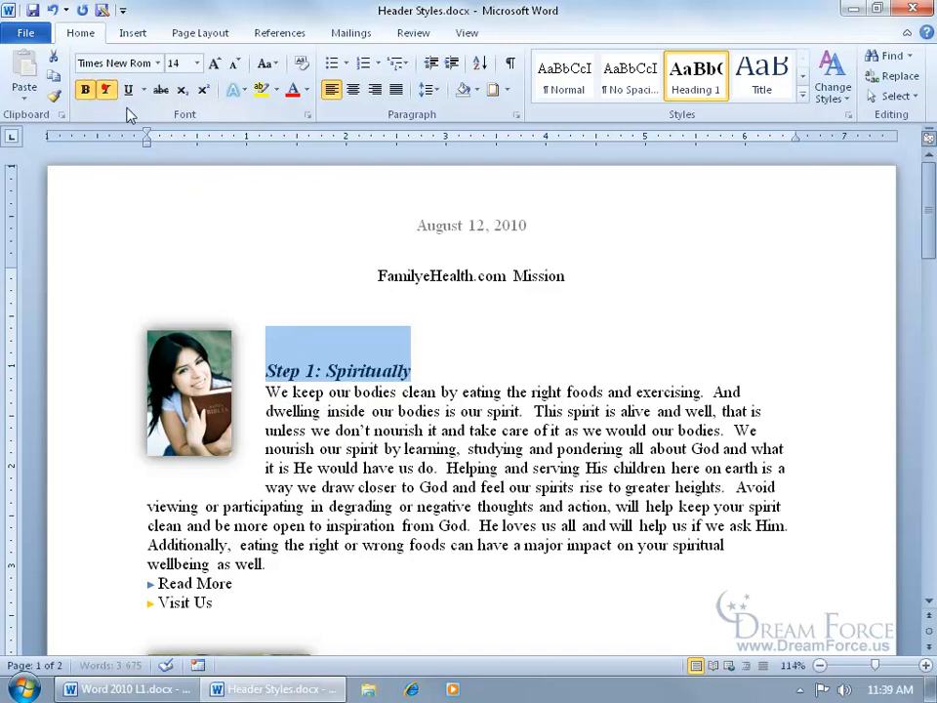
# Step: Update the Heading 1 style to match the formatting of the "Step 1: Spiritually" heading
pyautogui.moveTo(927, 192)
pyautogui.mouseDown()
pyautogui.moveTo(927, 225)
pyautogui.moveTo(923, 203)
pyautogui.mouseUp()
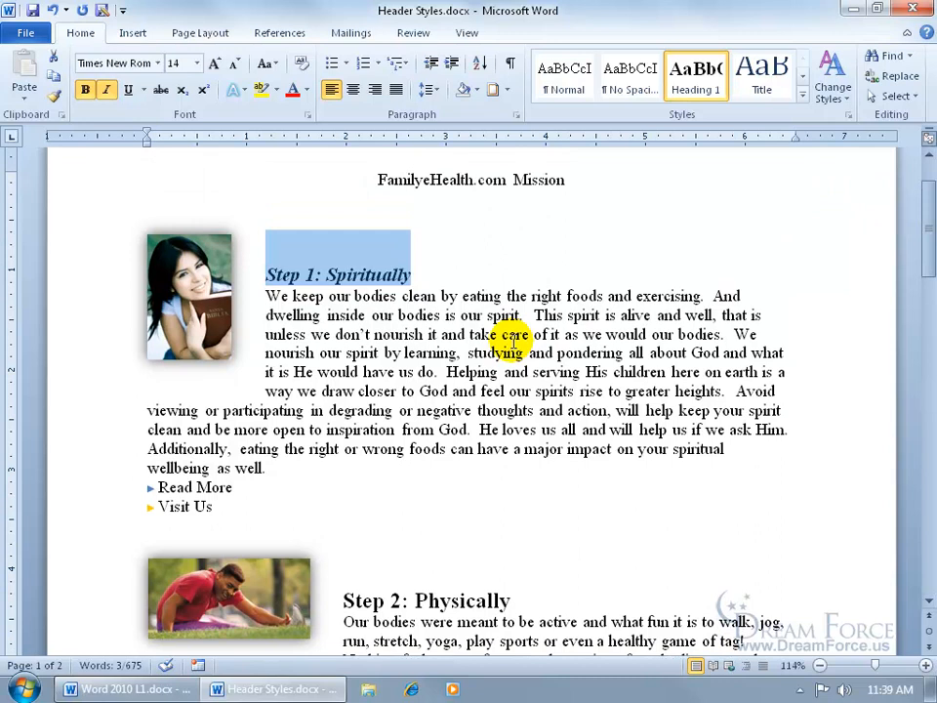
pyautogui.click(342, 276)
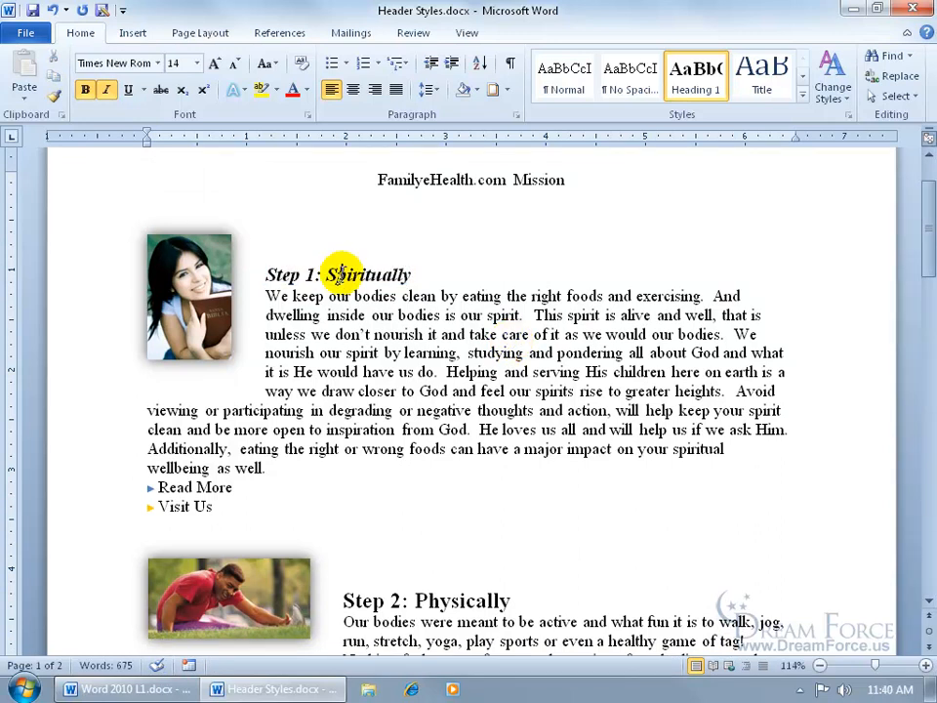
pyautogui.rightClick(697, 81)
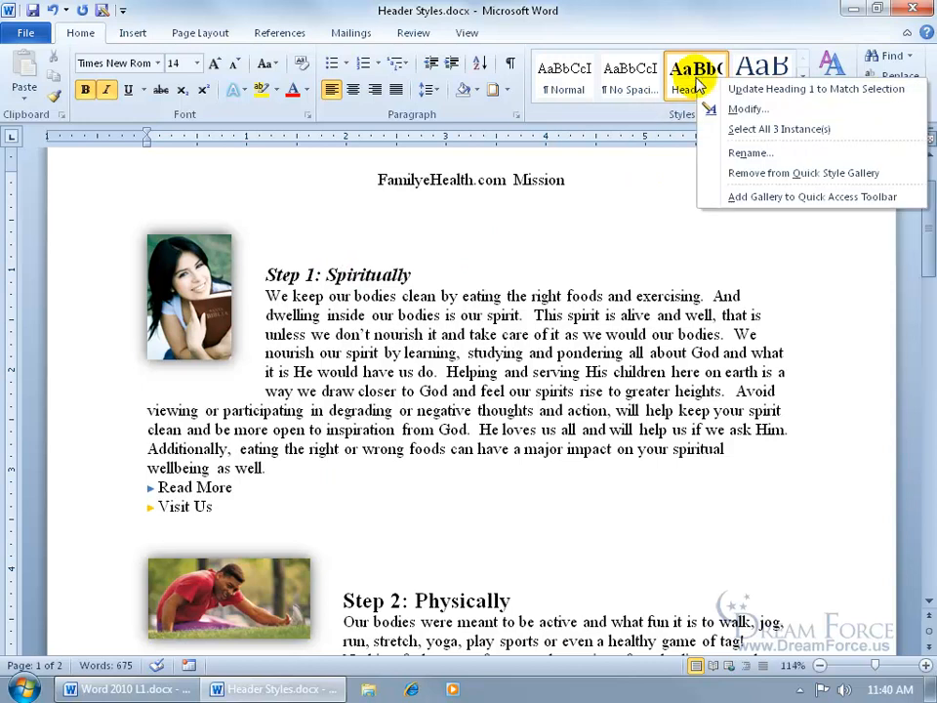
pyautogui.click(758, 91)
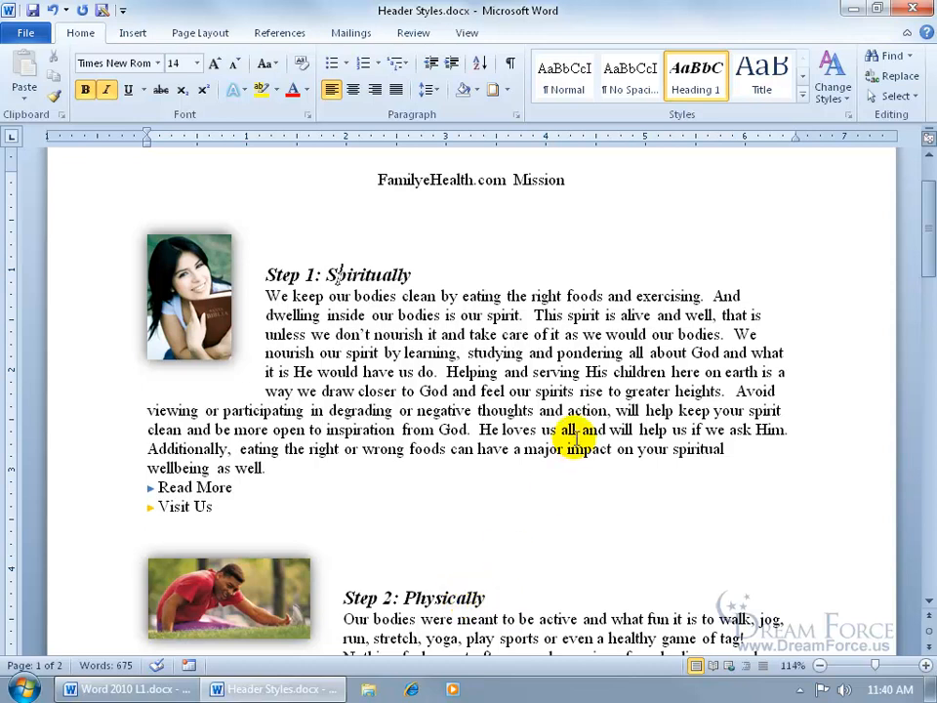
# Step: Show the available options for the Heading 1 style
pyautogui.rightClick(699, 89)
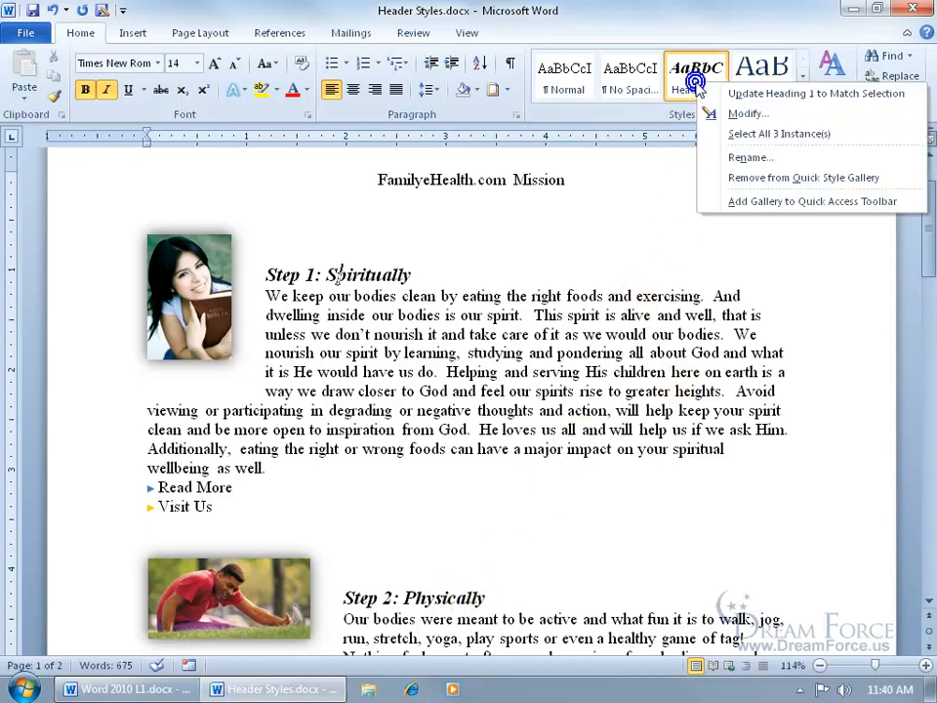
pyautogui.click(734, 114)
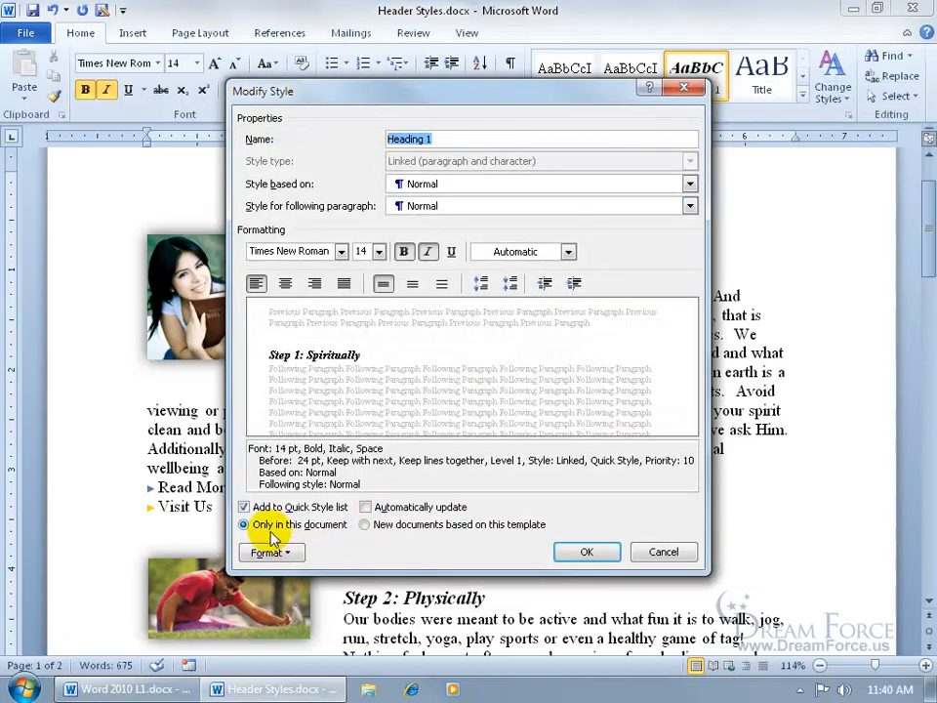
pyautogui.click(363, 525)
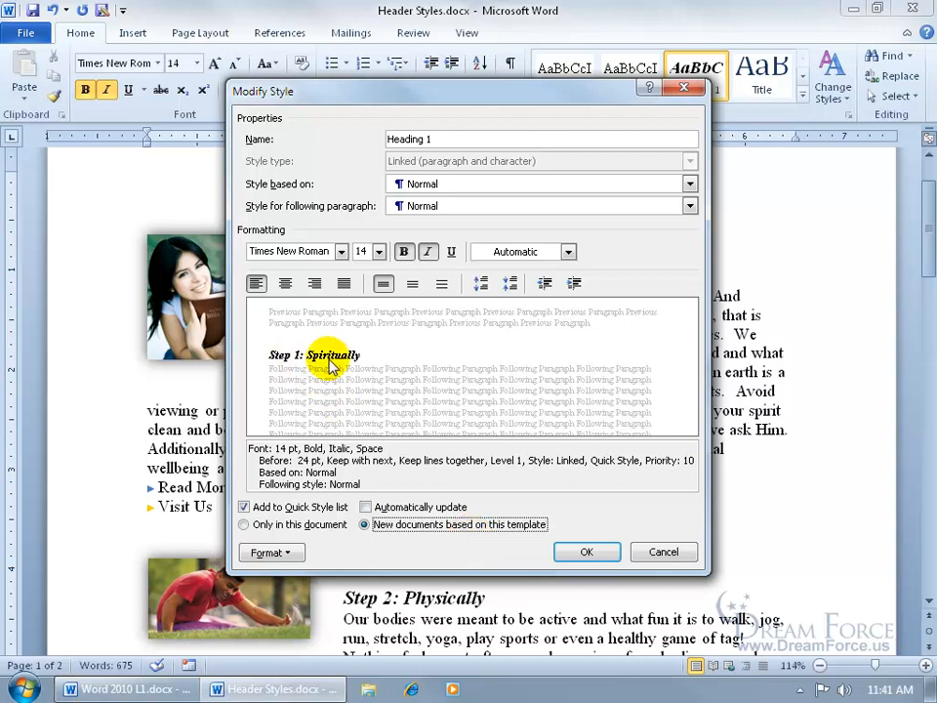
pyautogui.moveTo(395, 97); pyautogui.dragTo(575, 122)
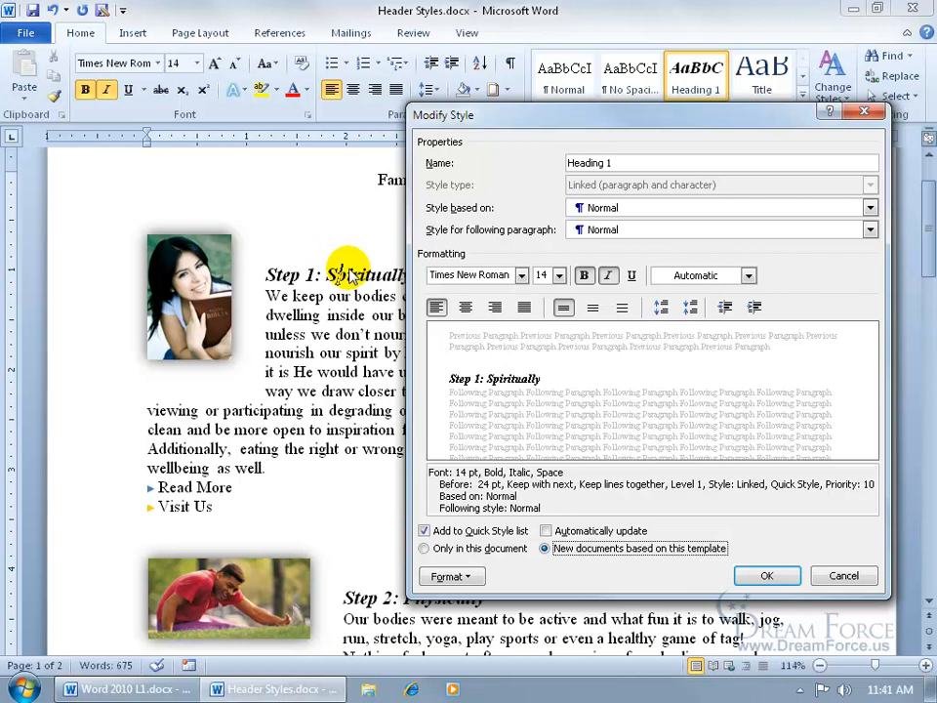
pyautogui.click(820, 574)
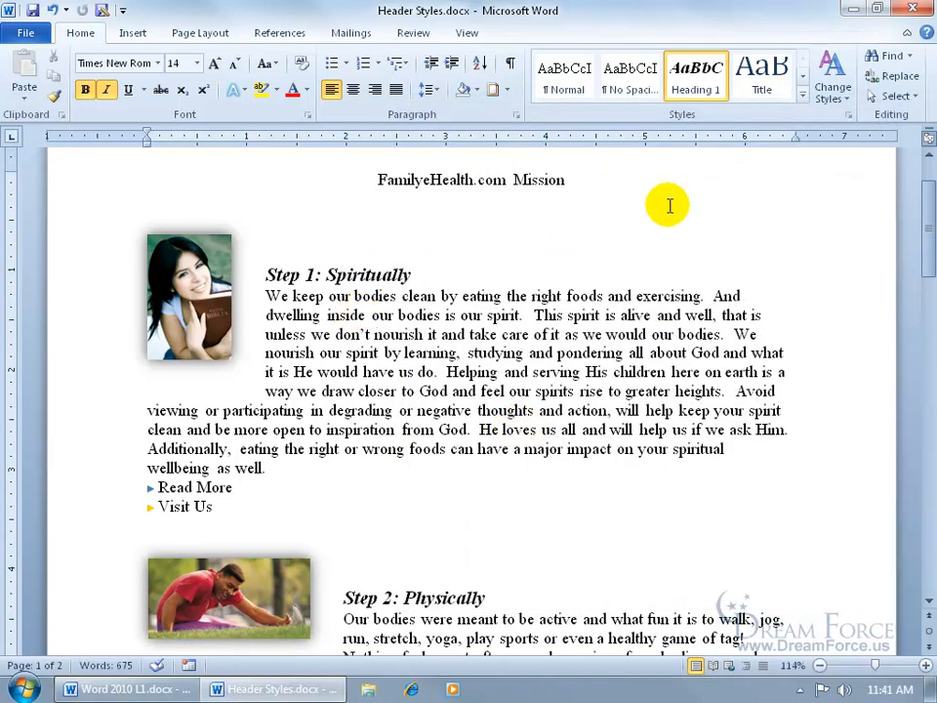
# Step: Show the document navigation, browse the page thumbnails, and jump to the Step 2: Physically heading from the heading list
pyautogui.hotkey('ctrl', 'f')
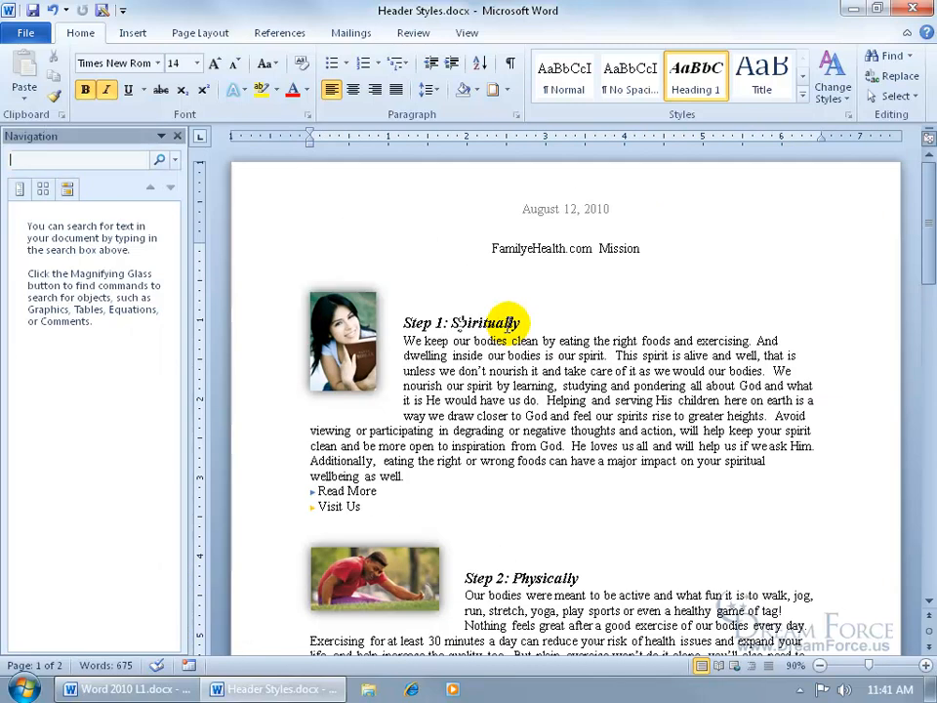
pyautogui.click(44, 191)
pyautogui.click(45, 192)
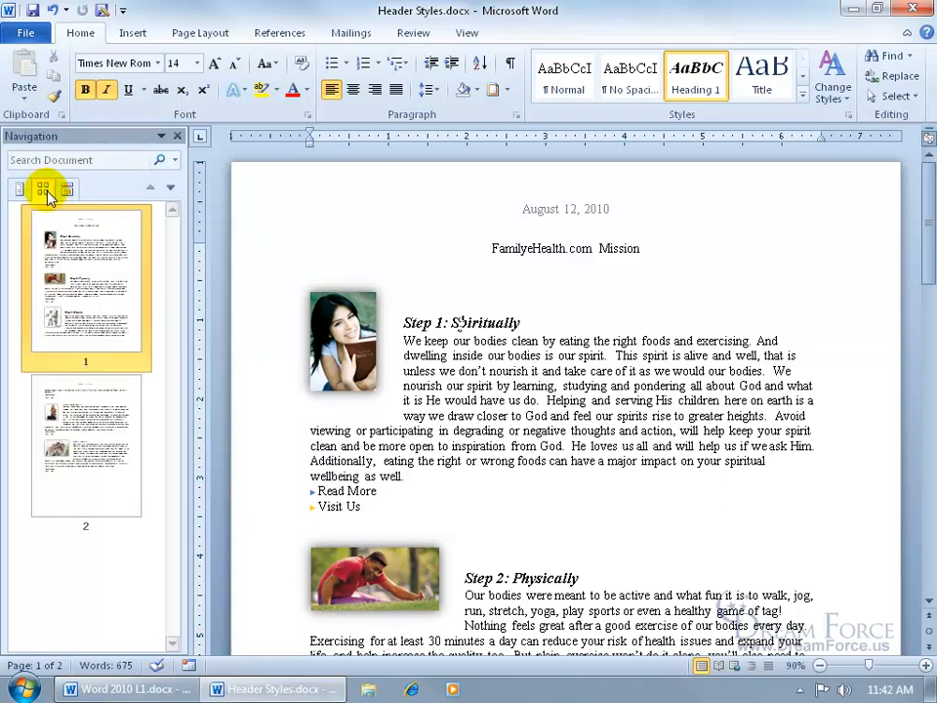
pyautogui.click(20, 188)
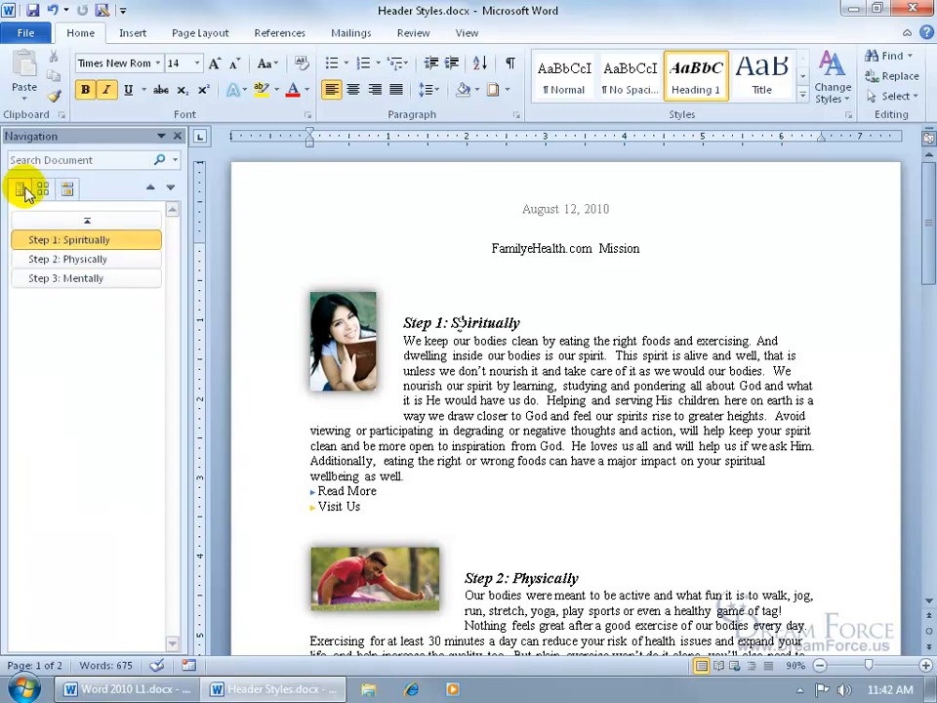
pyautogui.click(103, 259)
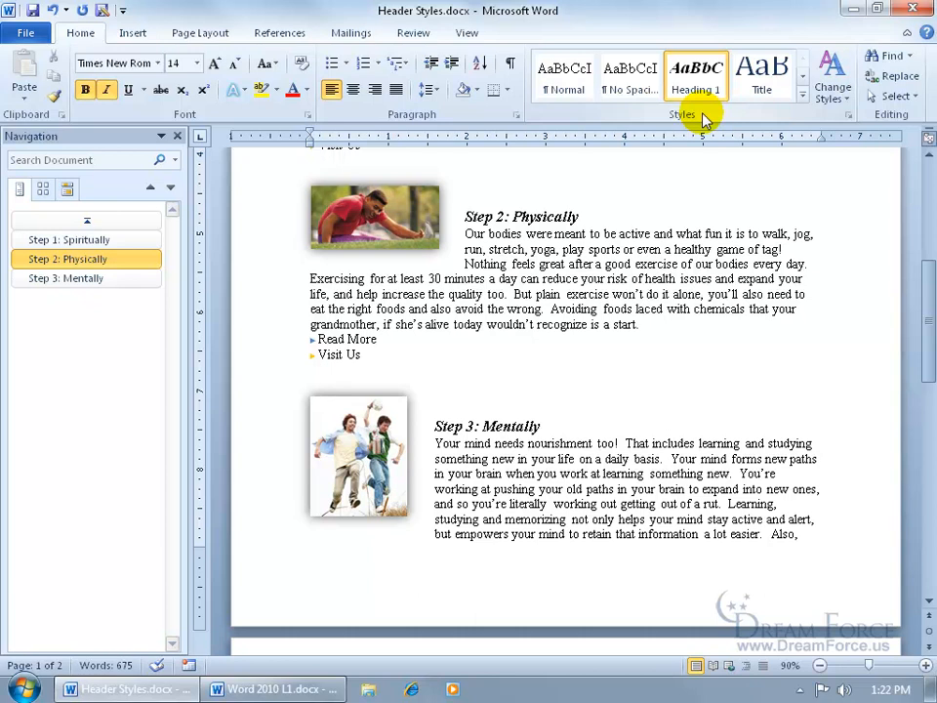
# Step: Set the Heading 2 and Heading 3 styles to show among the recommended styles, in this document only
pyautogui.click(802, 95)
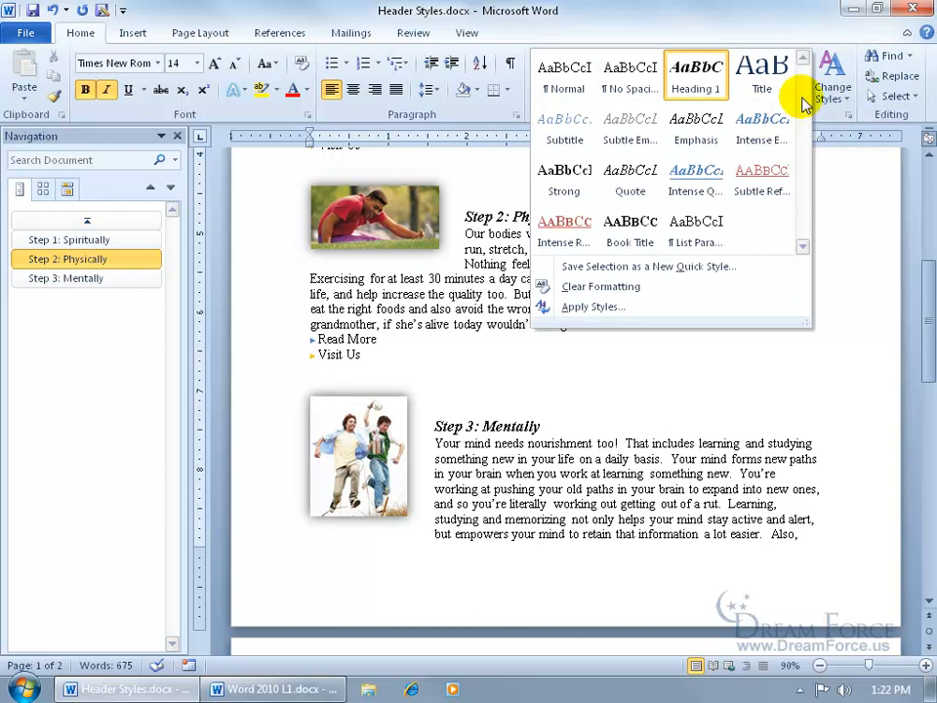
pyautogui.click(847, 115)
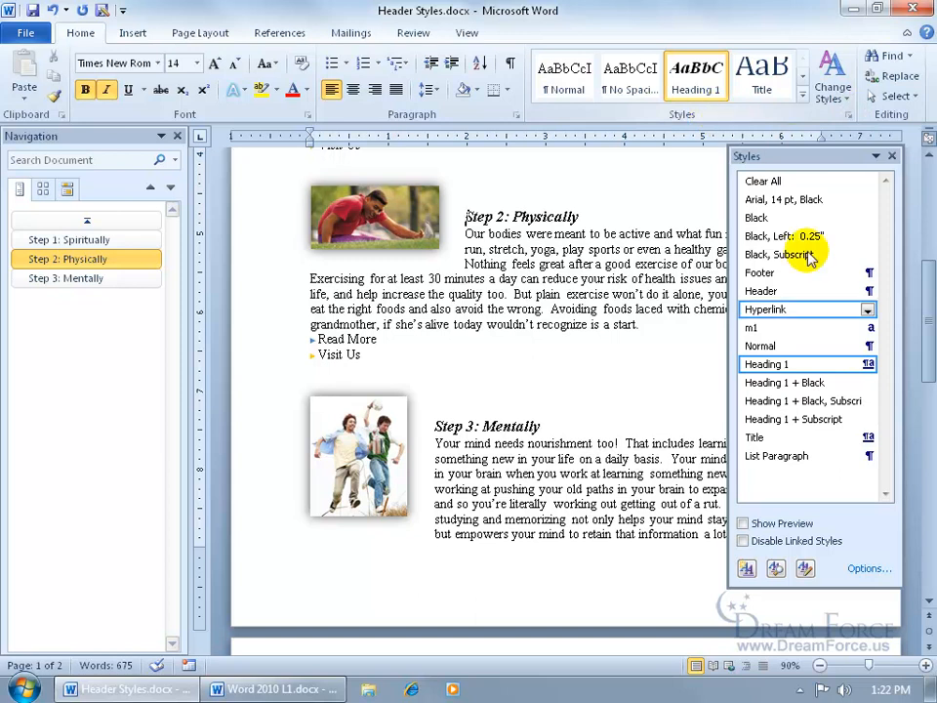
pyautogui.click(805, 568)
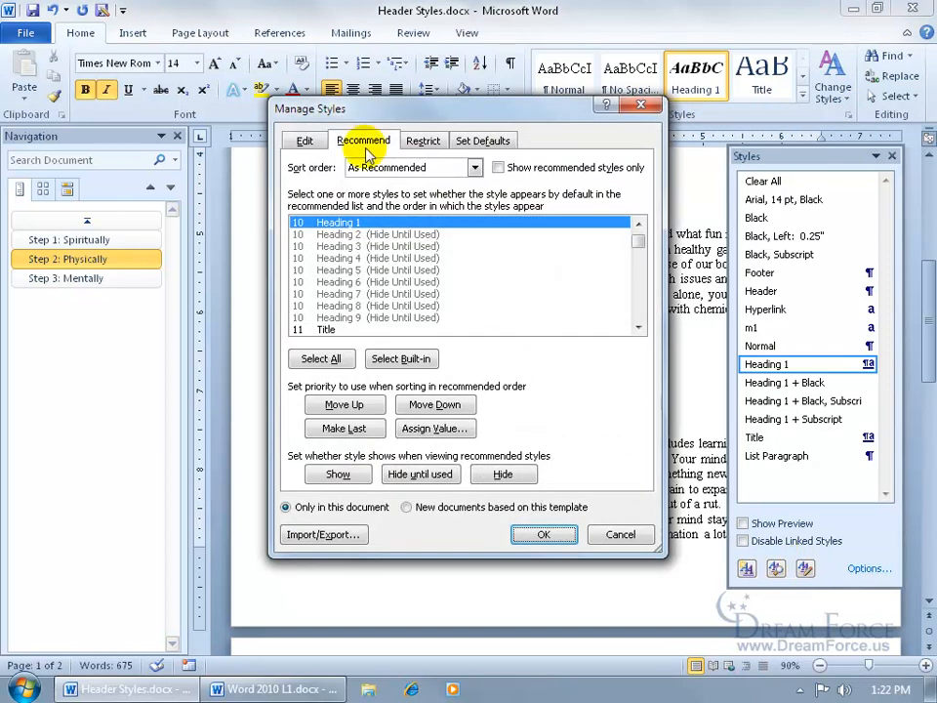
pyautogui.click(302, 143)
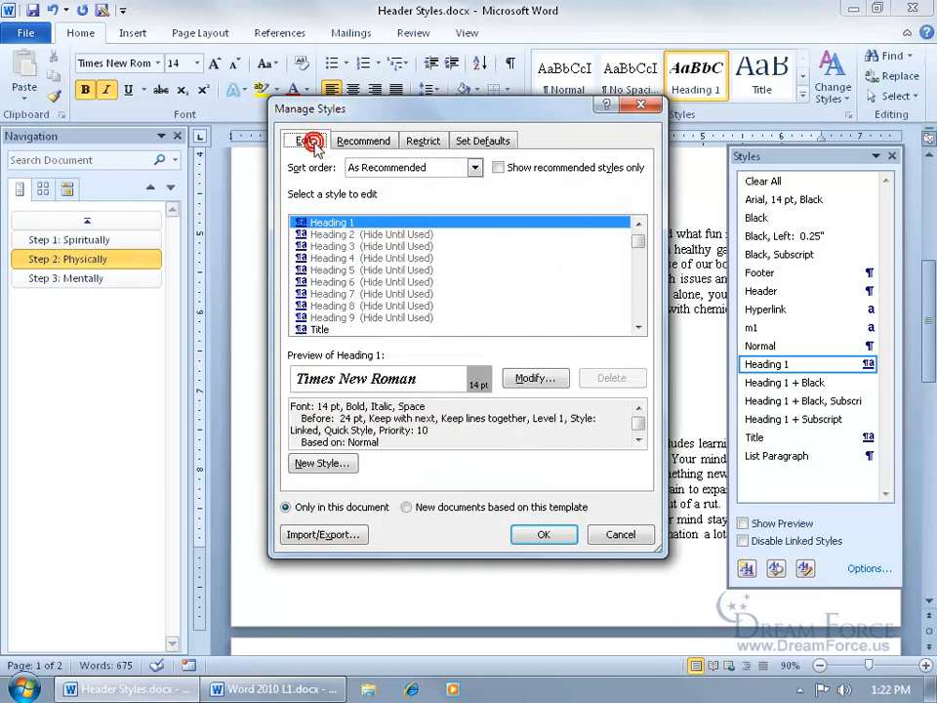
pyautogui.click(365, 141)
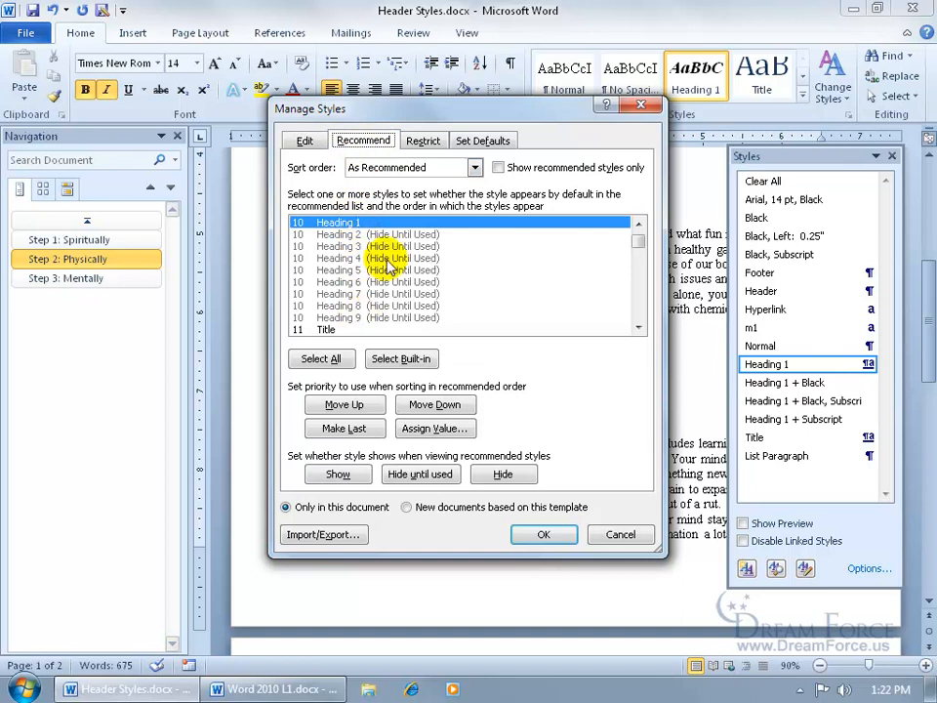
pyautogui.click(360, 236)
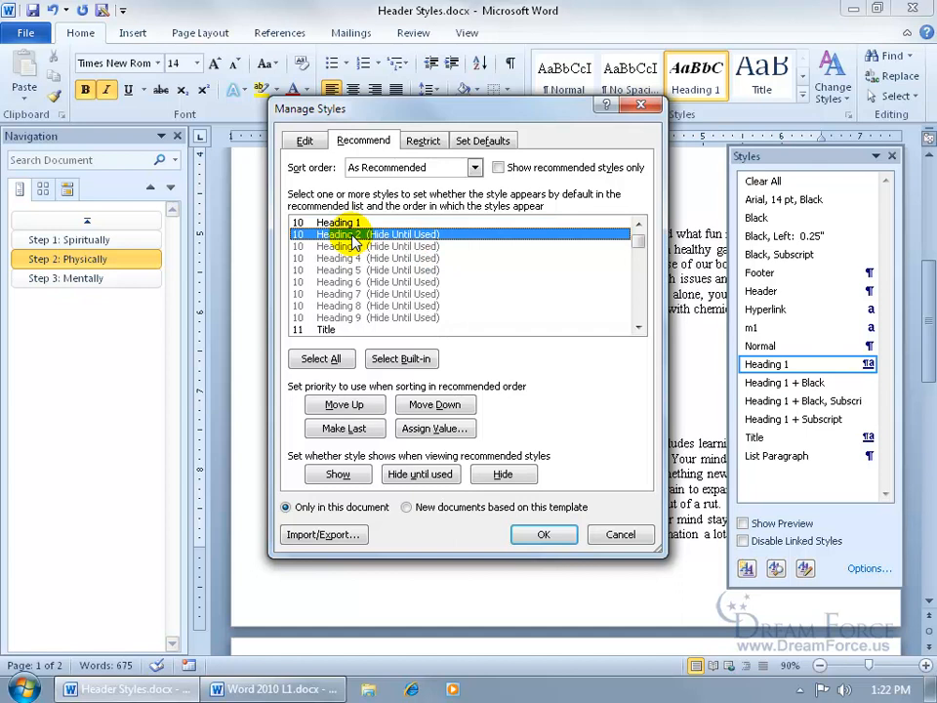
pyautogui.click(351, 476)
pyautogui.click(322, 328)
pyautogui.click(351, 476)
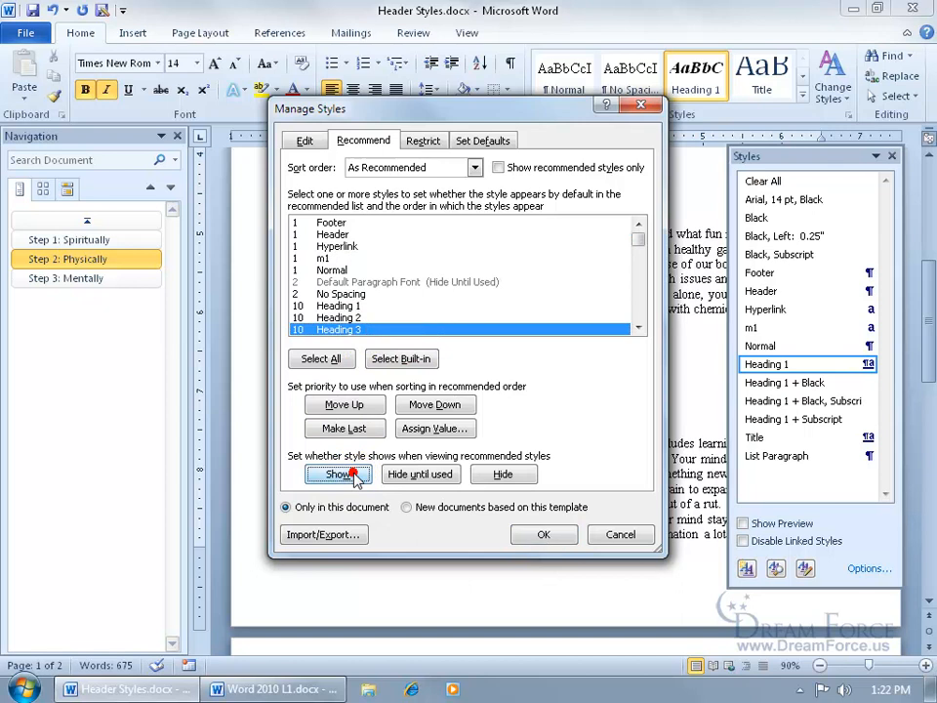
pyautogui.click(349, 318)
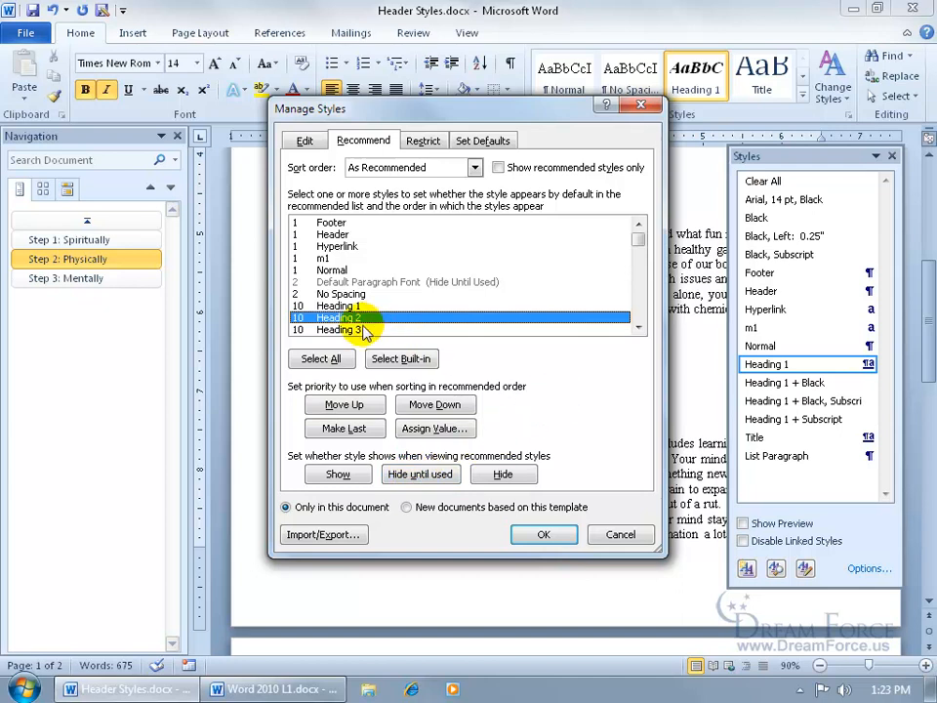
pyautogui.click(547, 533)
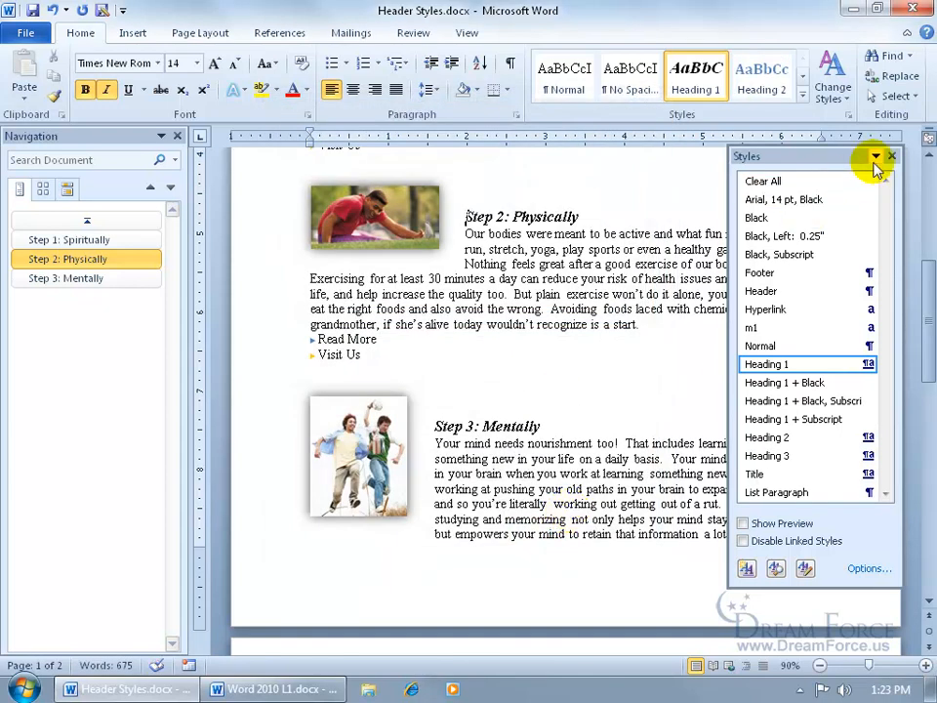
pyautogui.click(890, 156)
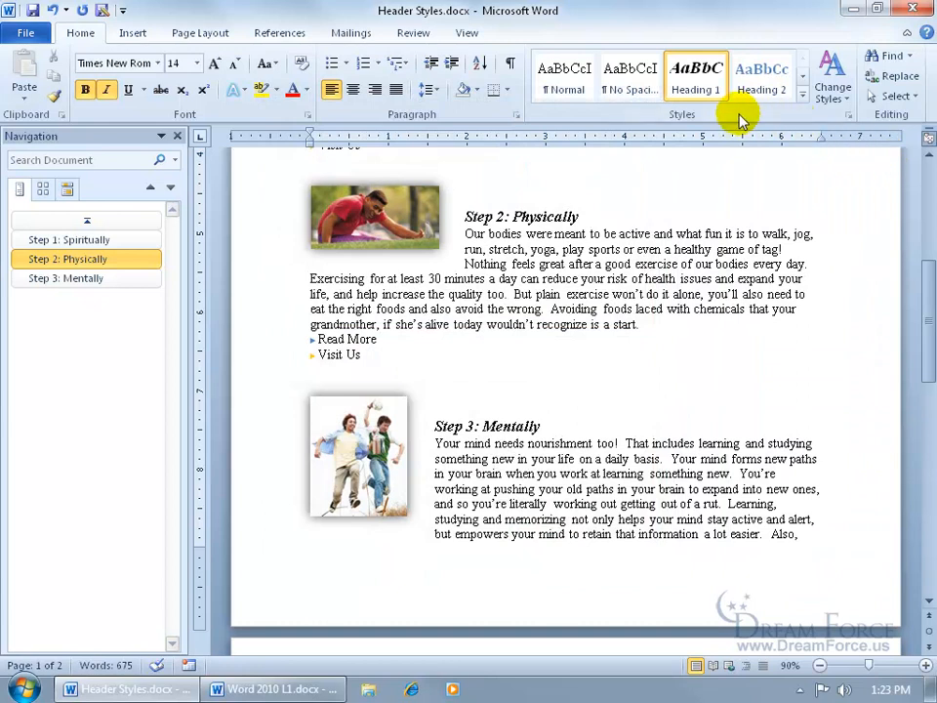
# Step: Place the cursor in the Step 3: Mentally heading and bring up the options for the Heading 3 quick style
pyautogui.click(803, 96)
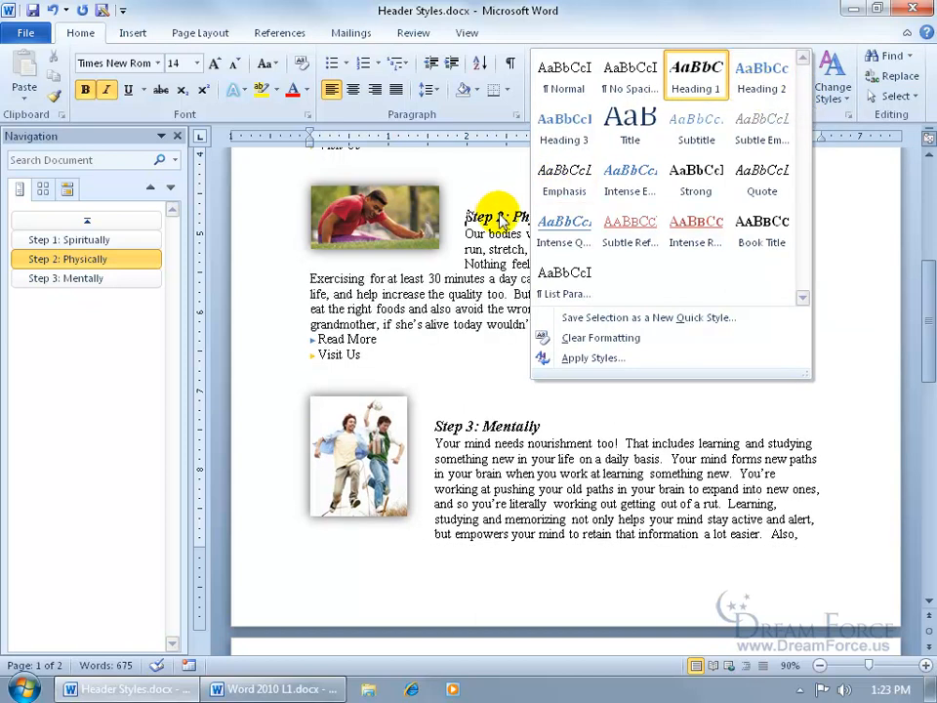
pyautogui.click(471, 423)
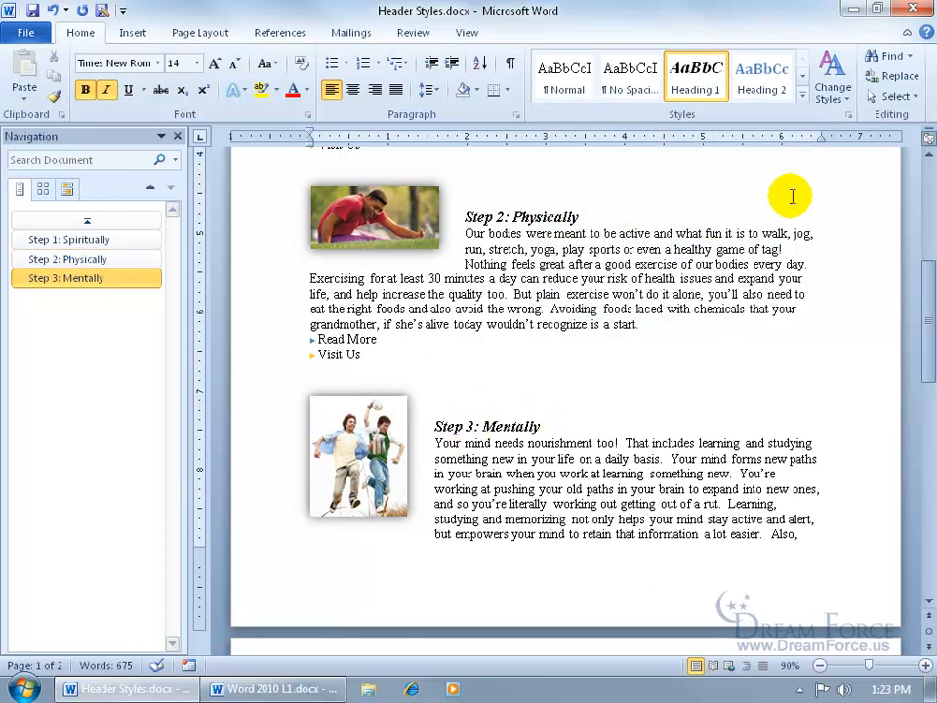
pyautogui.click(802, 95)
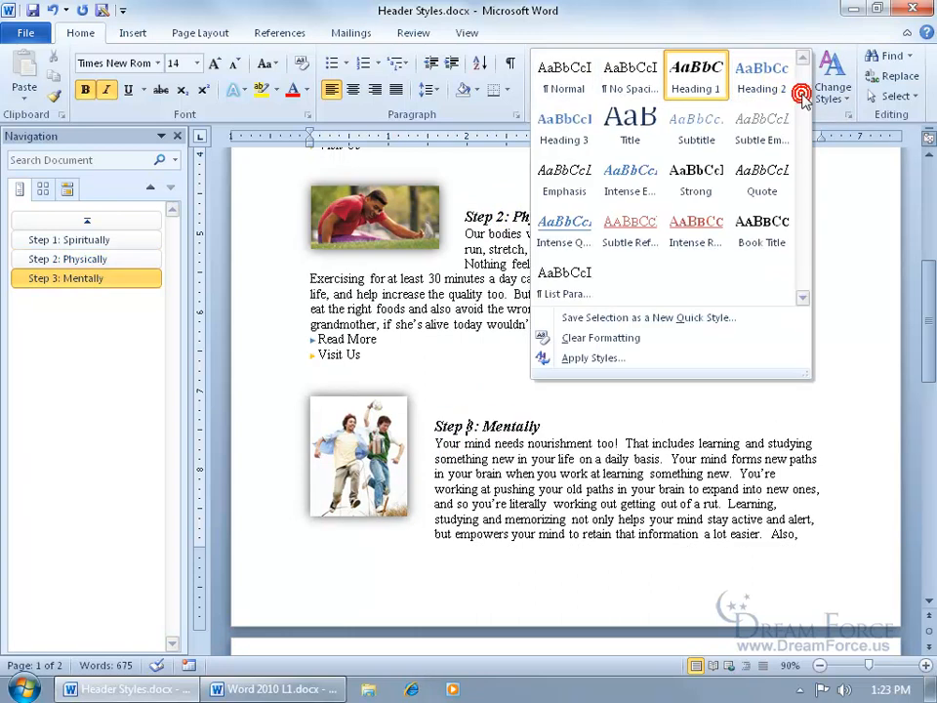
pyautogui.rightClick(568, 139)
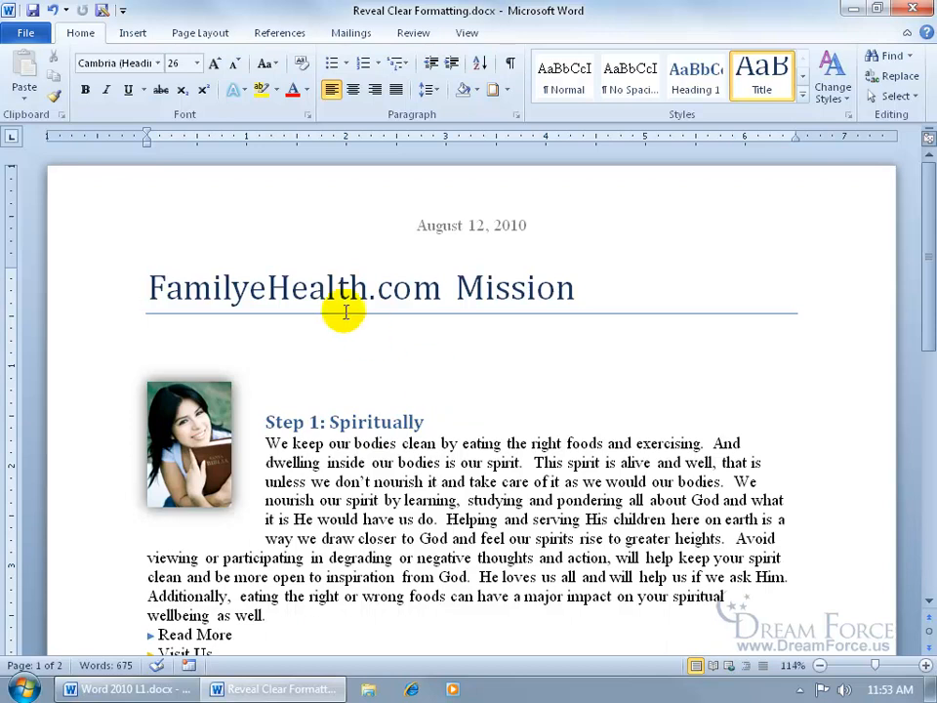
# Step: Place the cursor in the FamilyeHealth.com Mission title and check its font colour
pyautogui.click(325, 288)
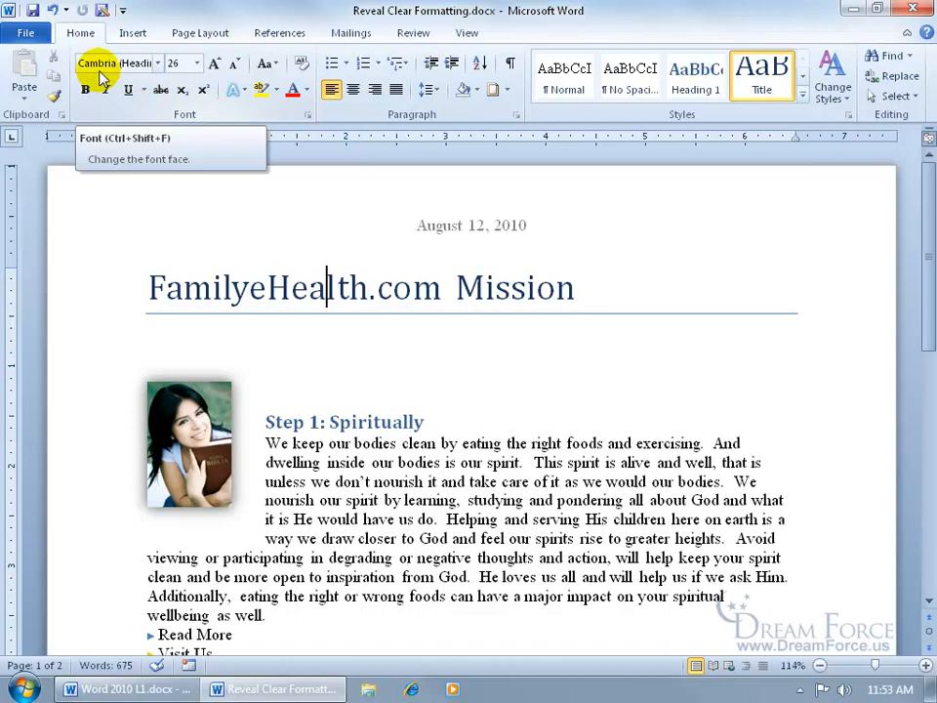
pyautogui.click(308, 90)
pyautogui.click(247, 115)
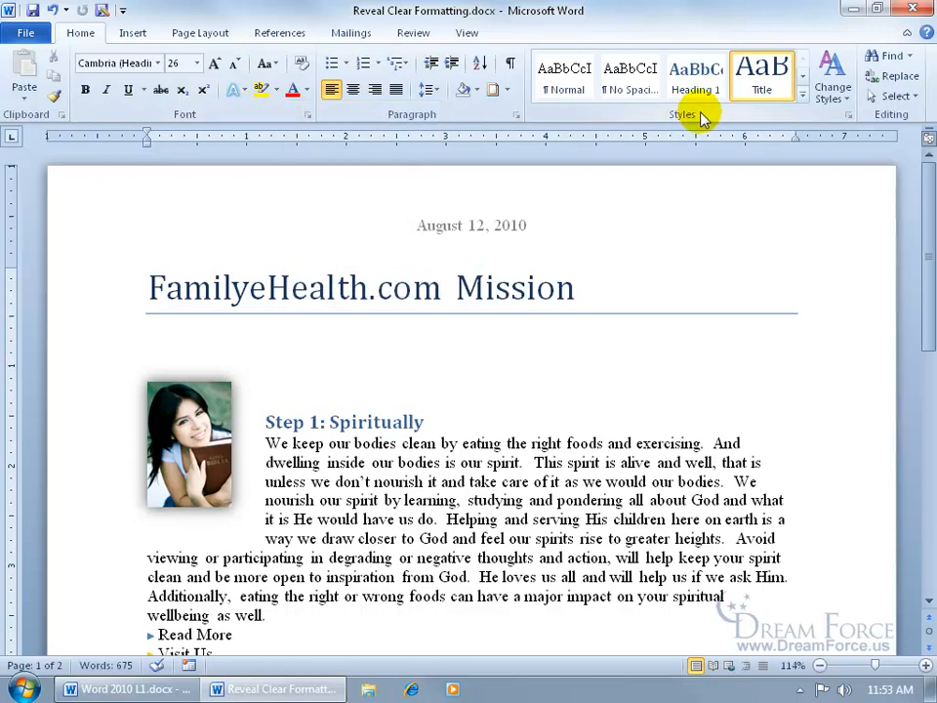
# Step: Examine the Title style's definition, including its font colour choices and its paragraph indents and spacing
pyautogui.rightClick(760, 83)
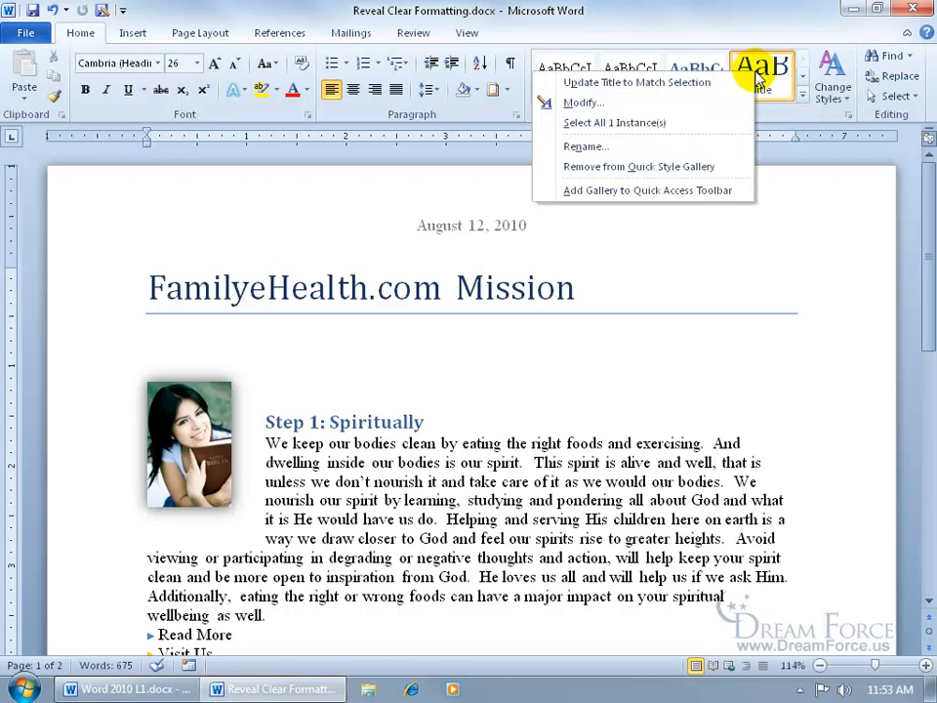
pyautogui.click(711, 104)
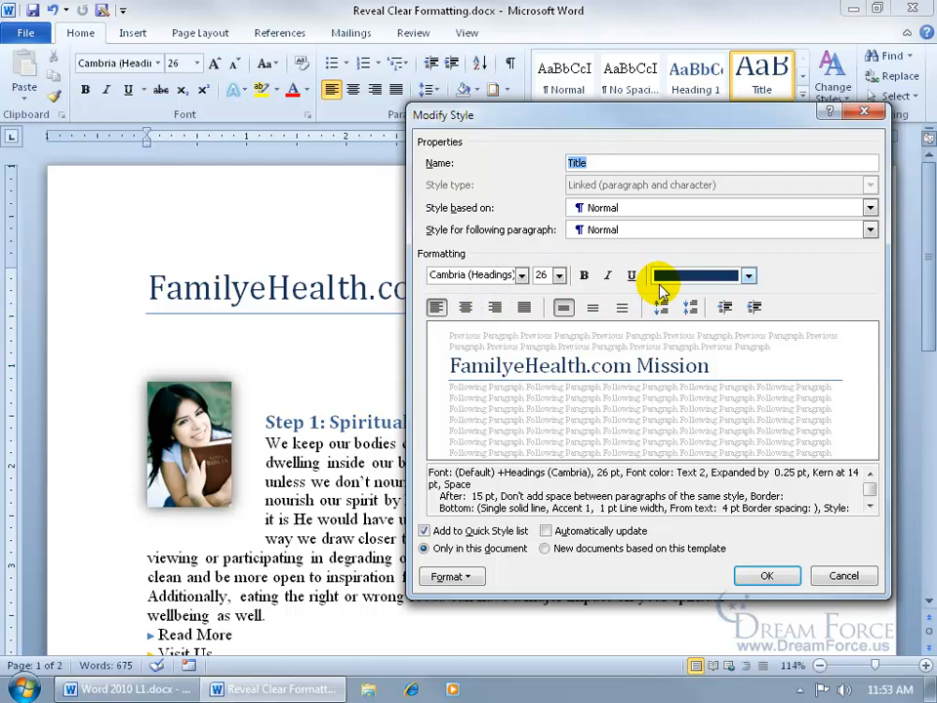
pyautogui.click(747, 274)
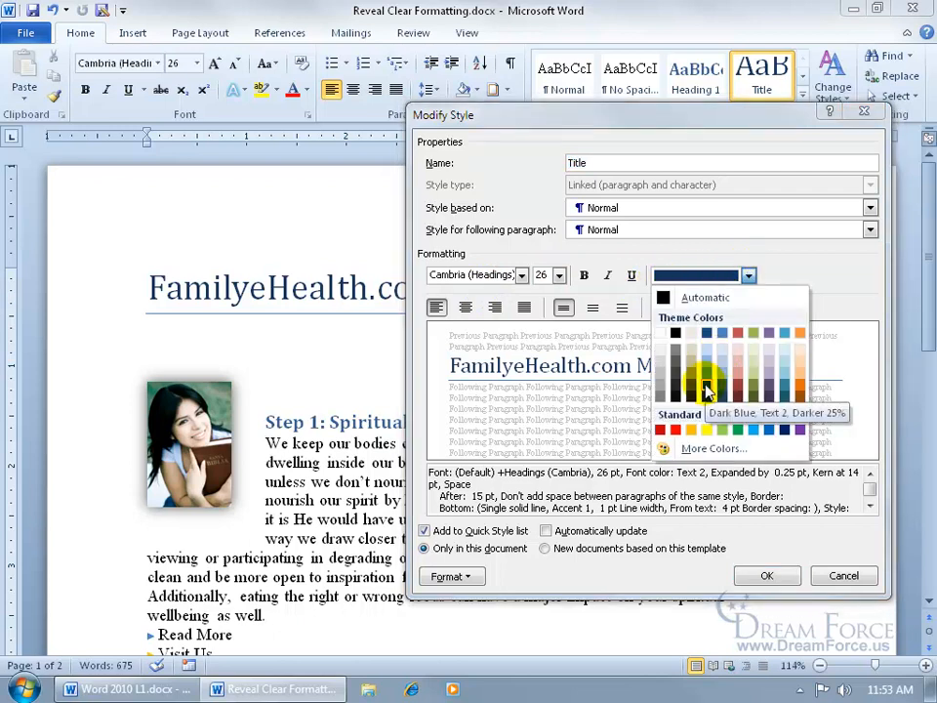
pyautogui.click(817, 261)
pyautogui.click(468, 575)
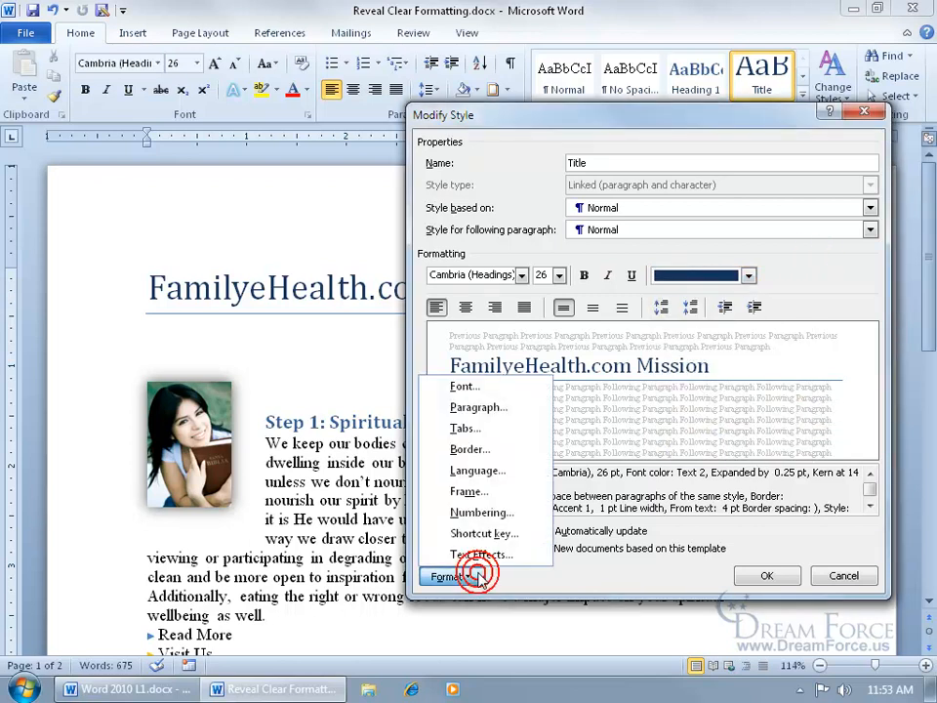
pyautogui.click(479, 410)
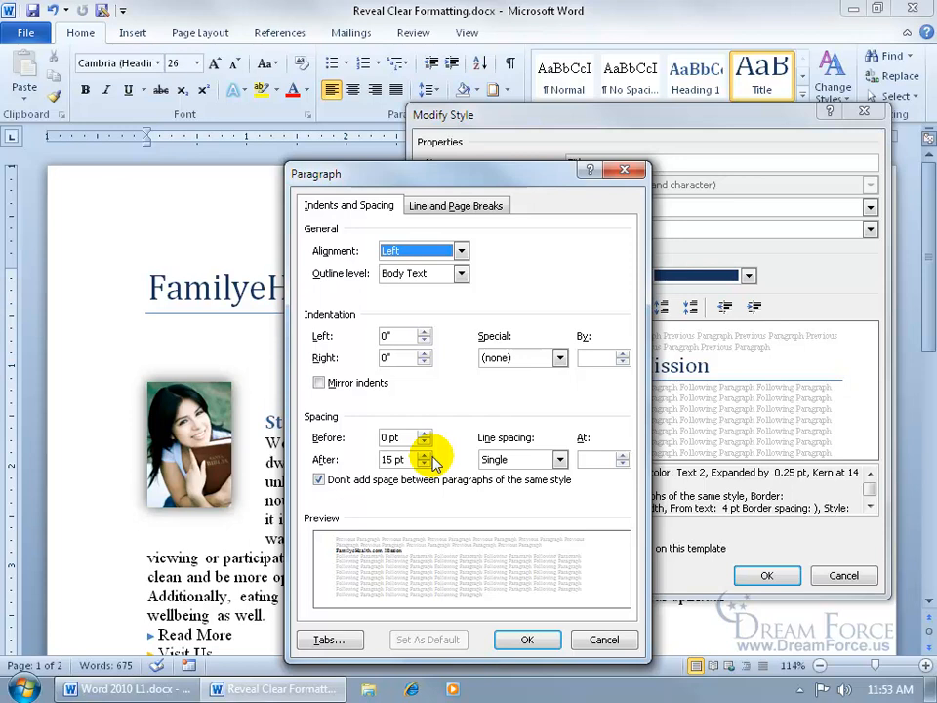
pyautogui.click(609, 640)
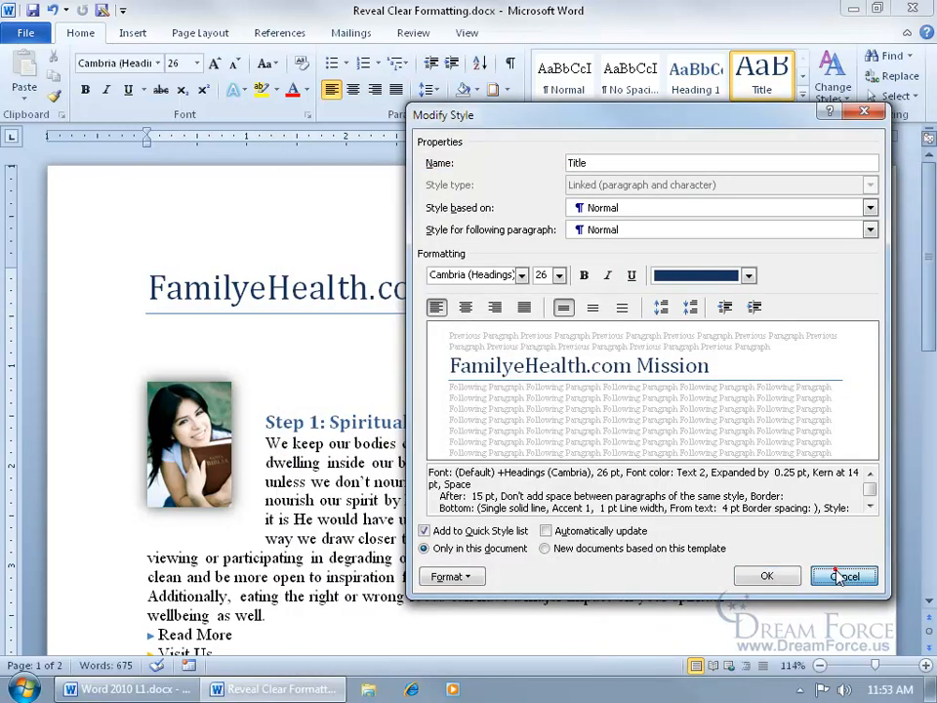
pyautogui.click(842, 576)
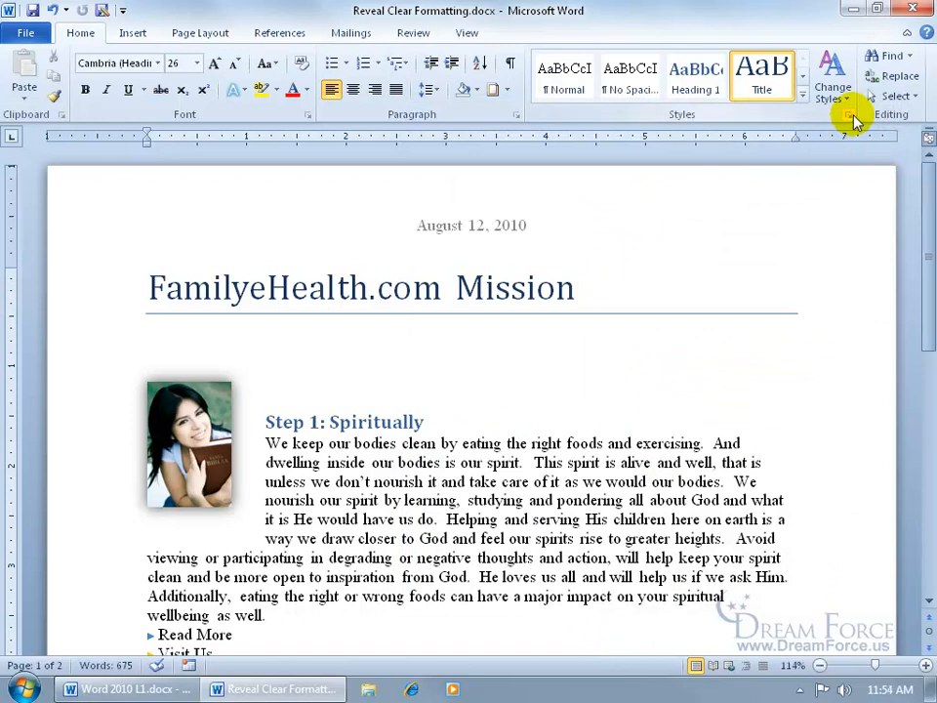
# Step: Inspect the title's styles with the Style Inspector and reveal its detailed font and paragraph formatting
pyautogui.click(849, 115)
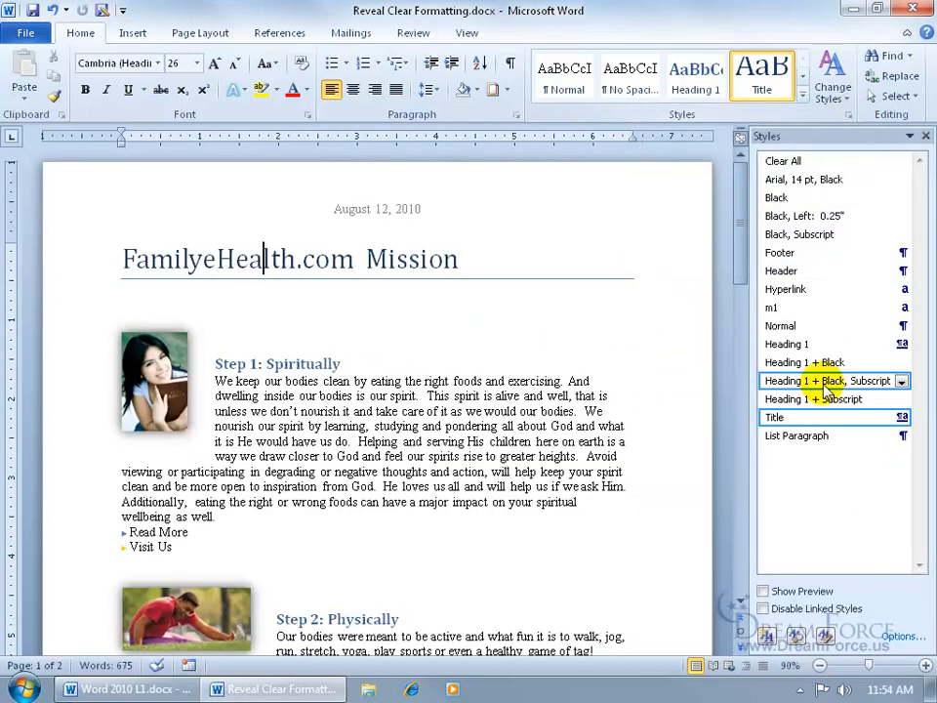
pyautogui.moveTo(836, 425)
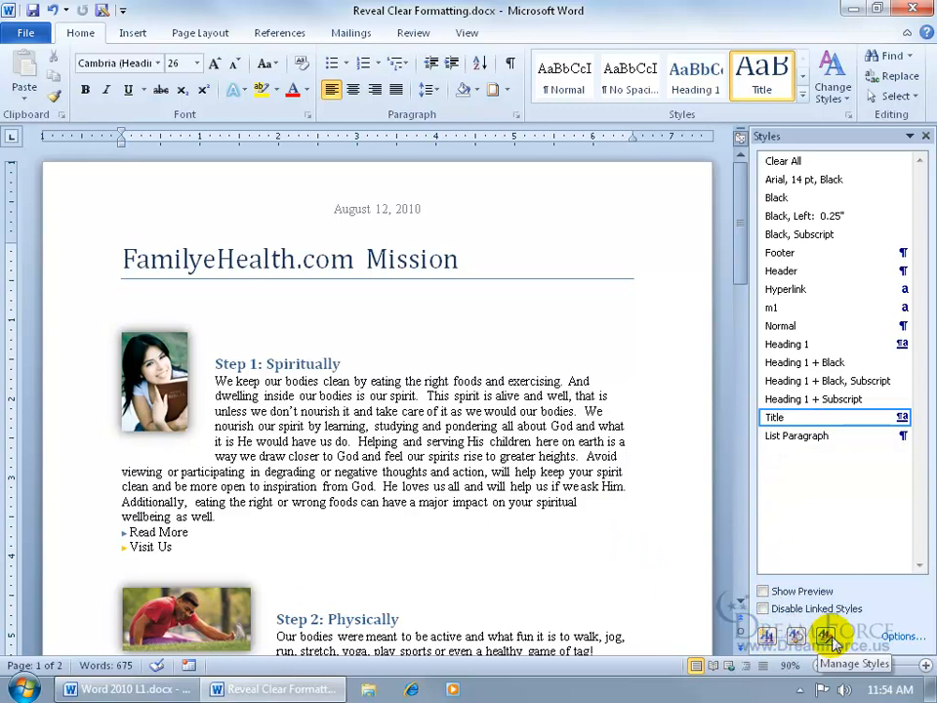
pyautogui.click(796, 637)
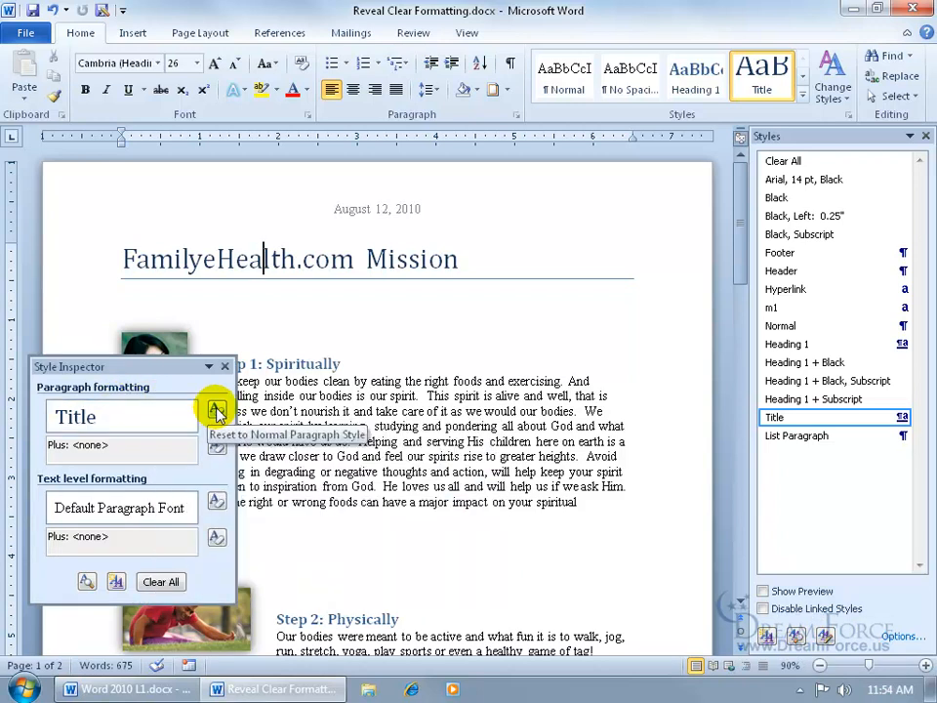
pyautogui.click(86, 582)
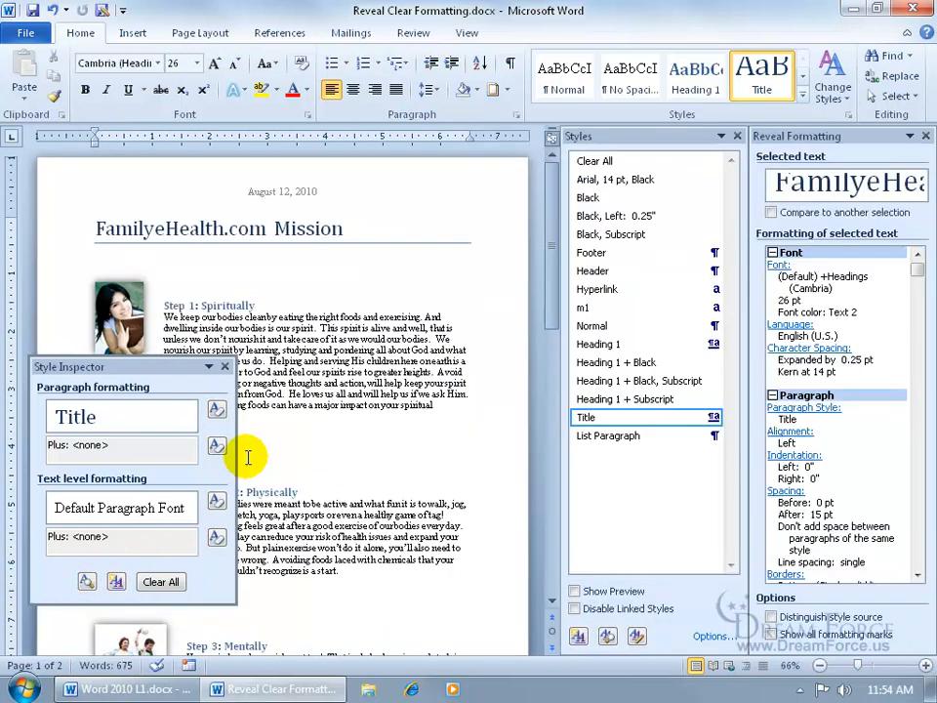
# Step: Close the Style Inspector and the styles list, and examine the detailed formatting of the Step 1: Spiritually heading
pyautogui.click(225, 366)
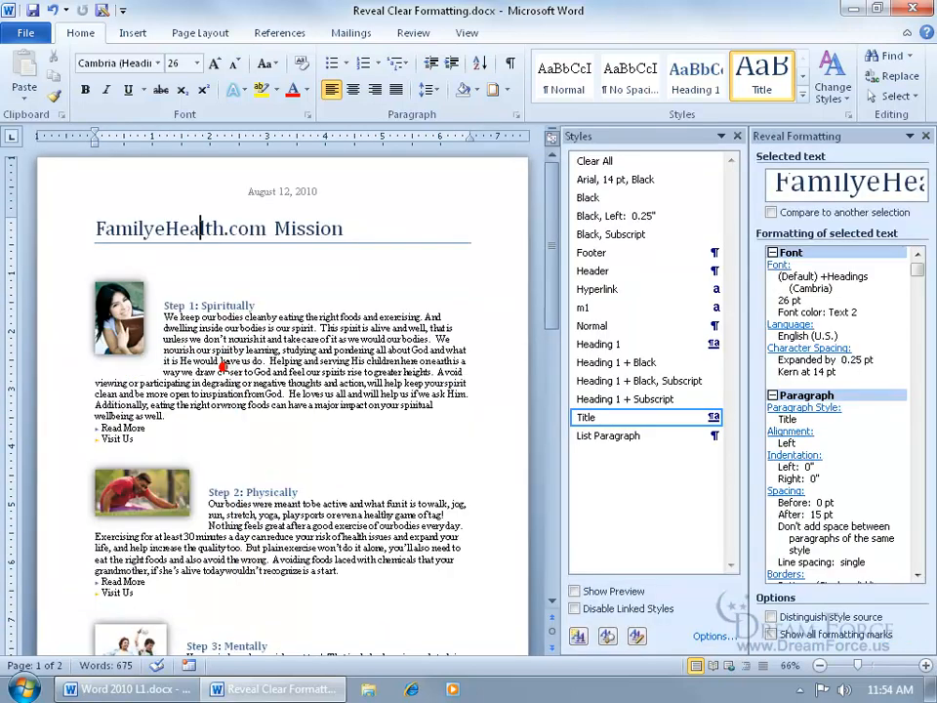
pyautogui.click(737, 136)
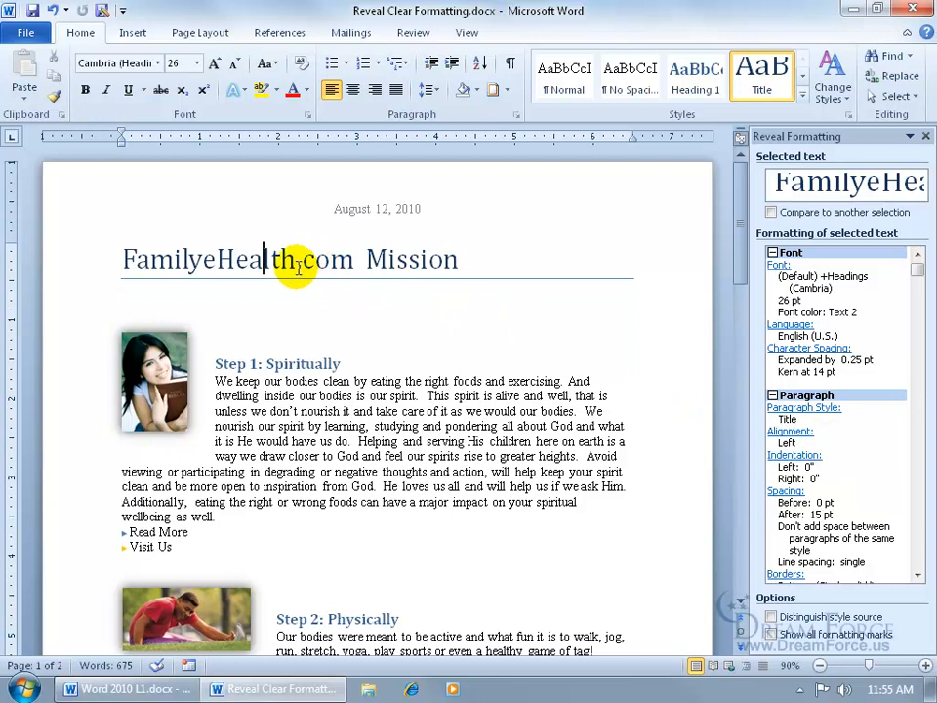
pyautogui.click(298, 363)
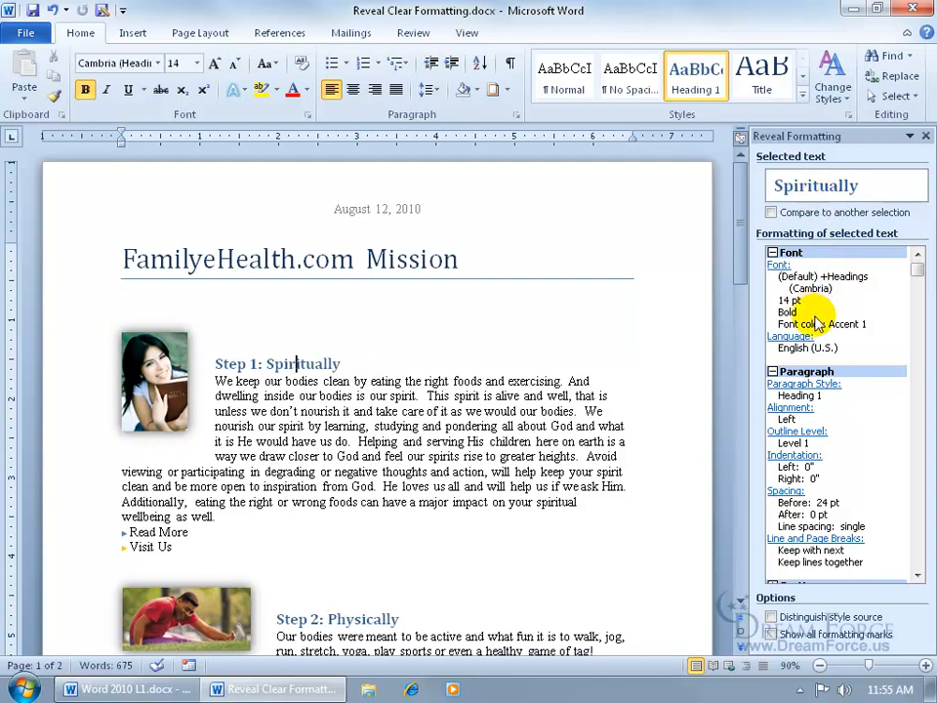
pyautogui.moveTo(916, 265); pyautogui.dragTo(926, 310)
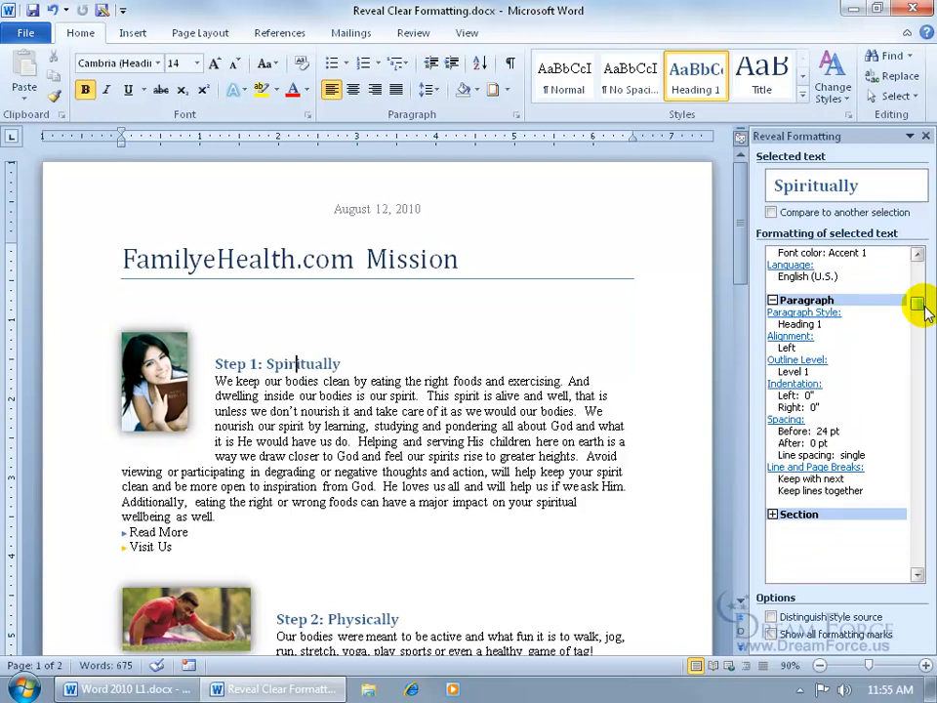
# Step: Try clearing the formatting of the Step 1: Spiritually heading, undo the change, and close the formatting details
pyautogui.moveTo(918, 186)
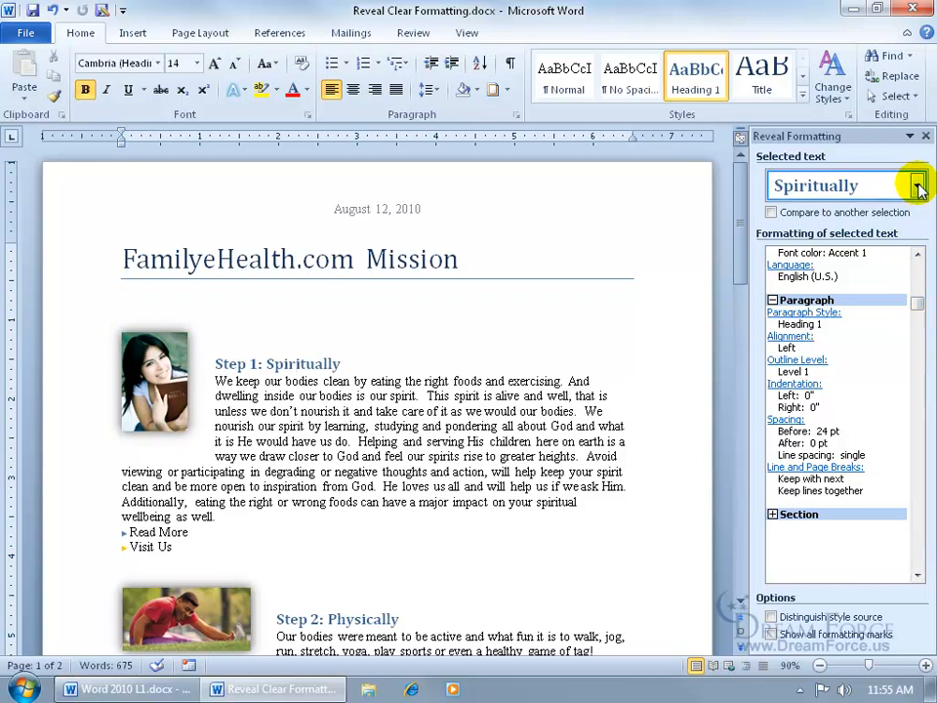
pyautogui.click(919, 187)
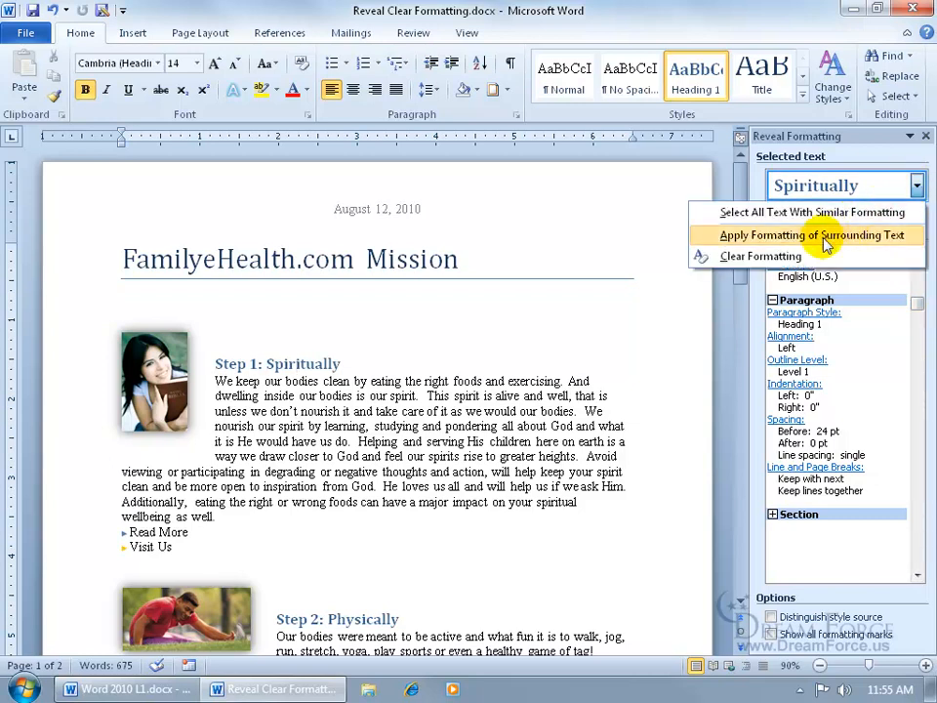
pyautogui.click(795, 254)
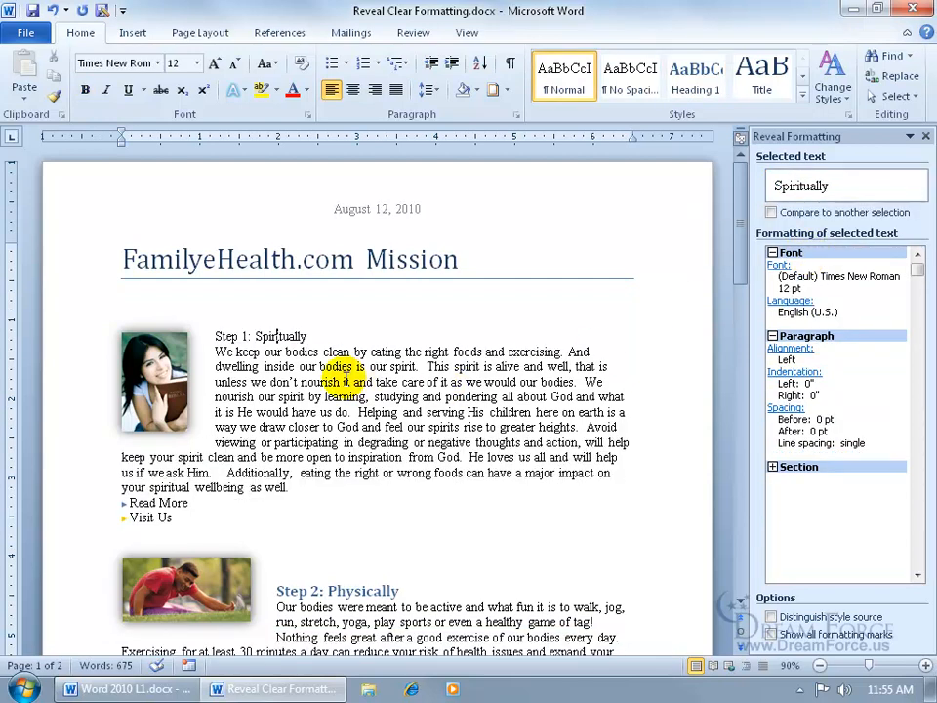
pyautogui.moveTo(216, 336); pyautogui.dragTo(306, 335)
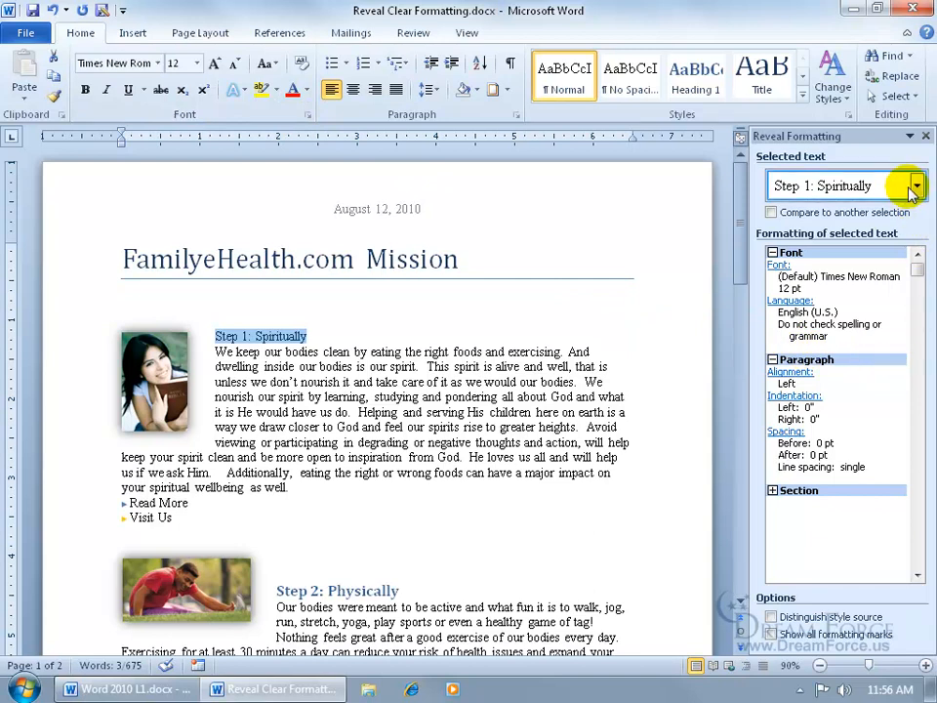
pyautogui.click(53, 11)
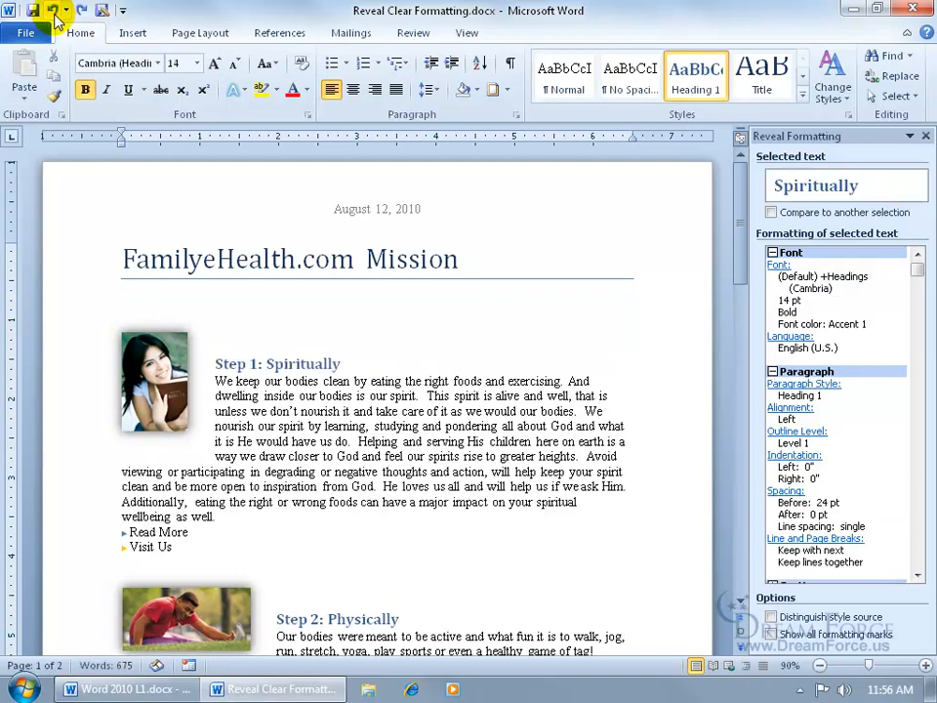
pyautogui.click(925, 136)
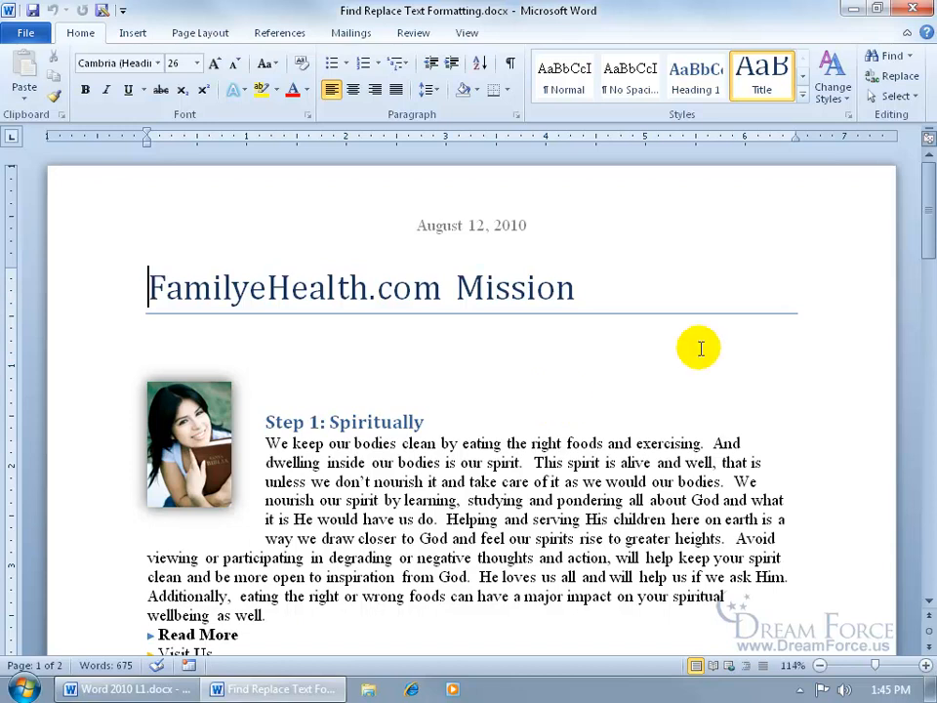
# Step: Try changing the Read More text under Step 1 from bold to italic by hand, and undo both changes
pyautogui.moveTo(922, 187); pyautogui.dragTo(923, 255)
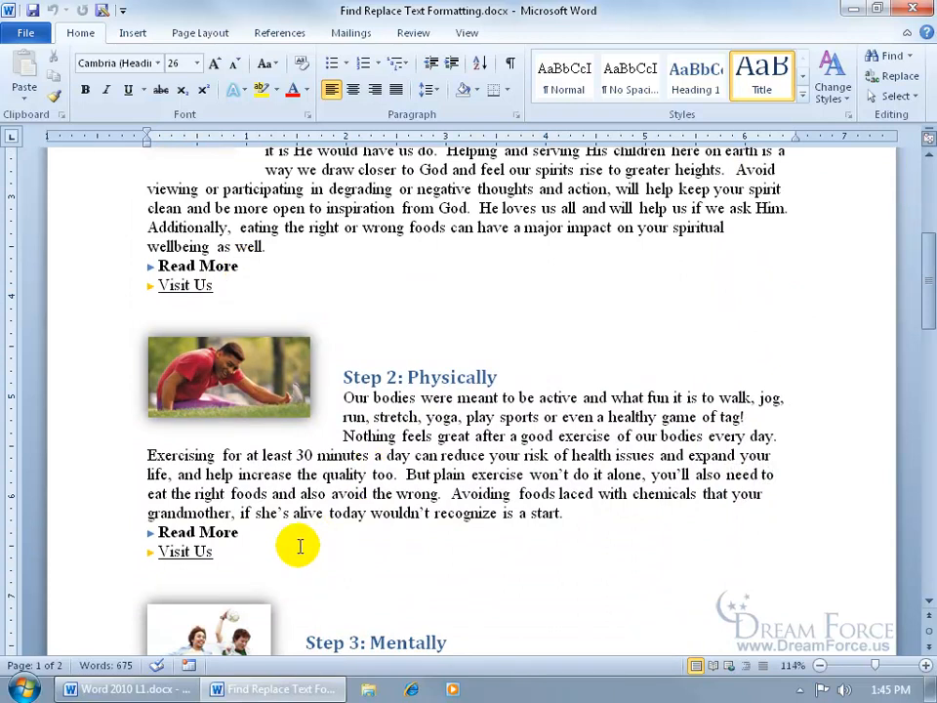
pyautogui.moveTo(157, 265); pyautogui.dragTo(234, 265)
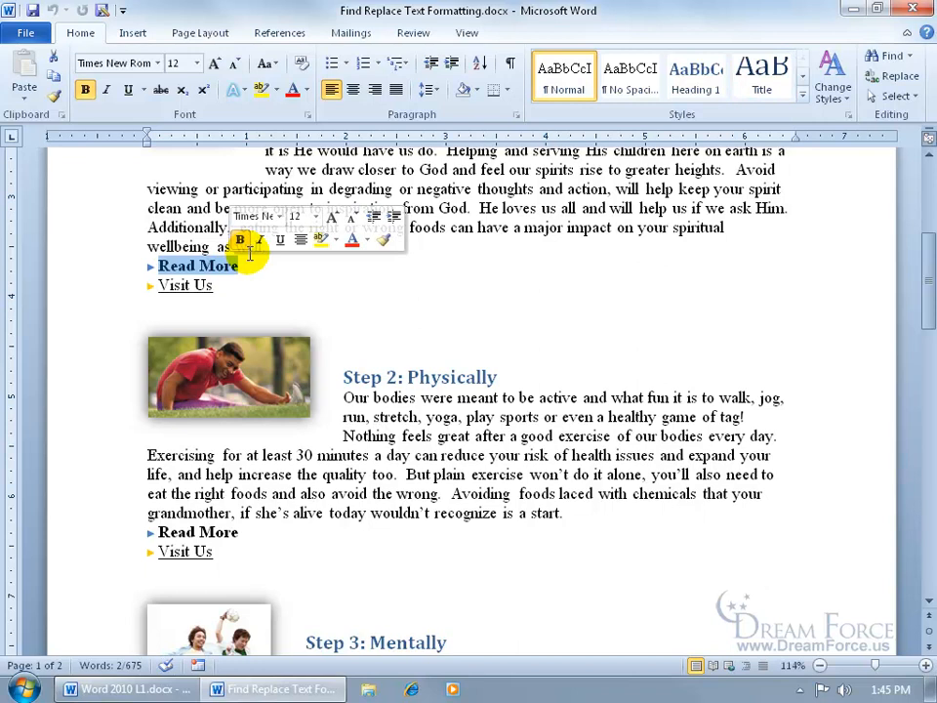
pyautogui.click(240, 239)
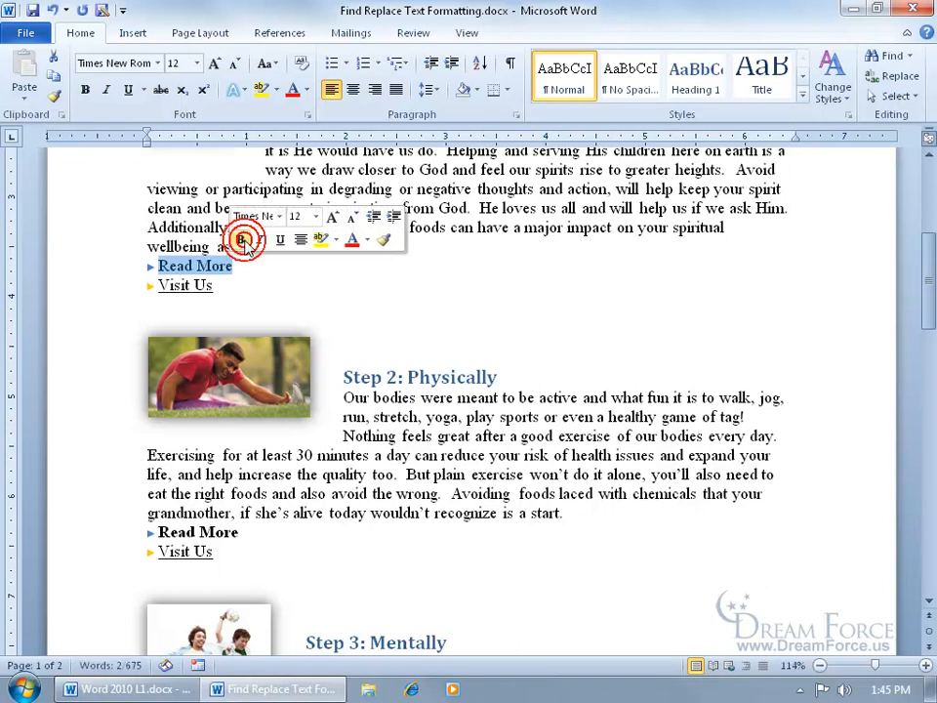
pyautogui.click(259, 240)
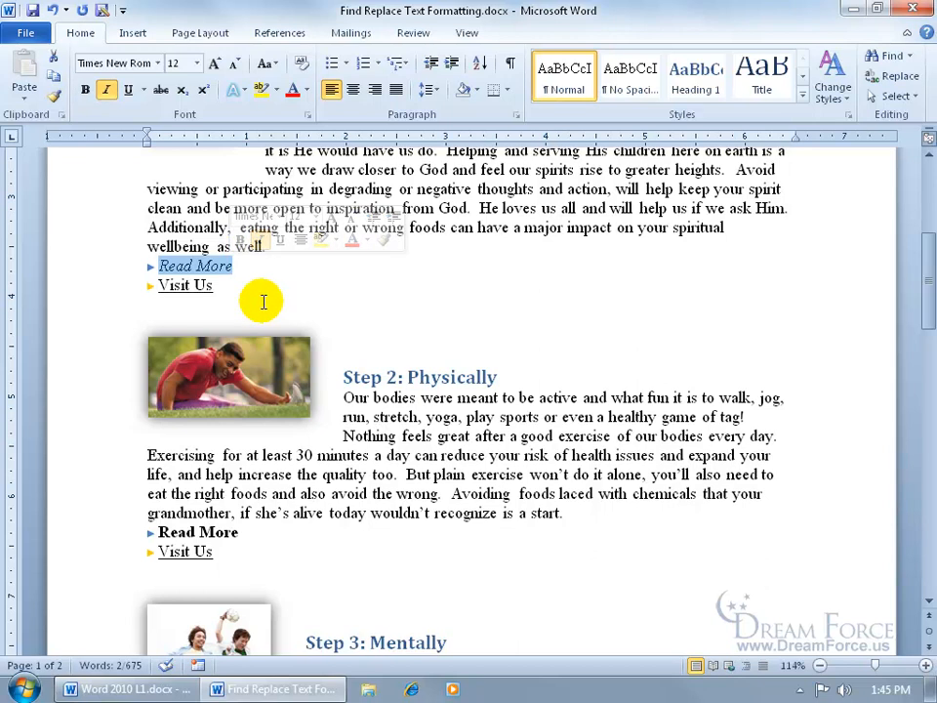
pyautogui.click(52, 10)
pyautogui.click(52, 10)
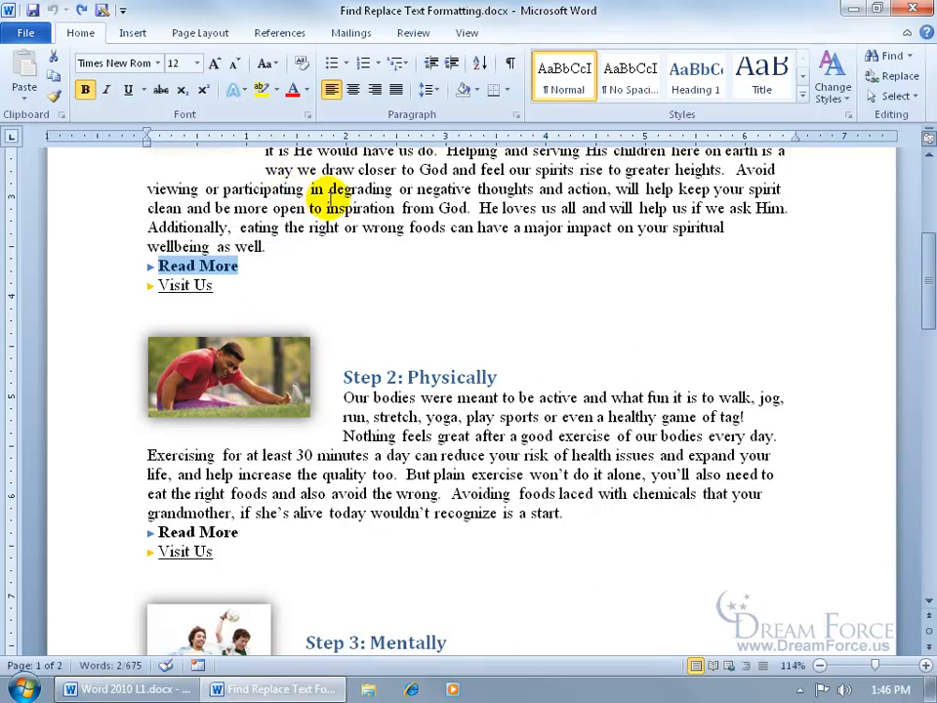
# Step: From the start of the document, set up a find and replace that searches for any text in bold font
pyautogui.hotkey('ctrl', 'Home')
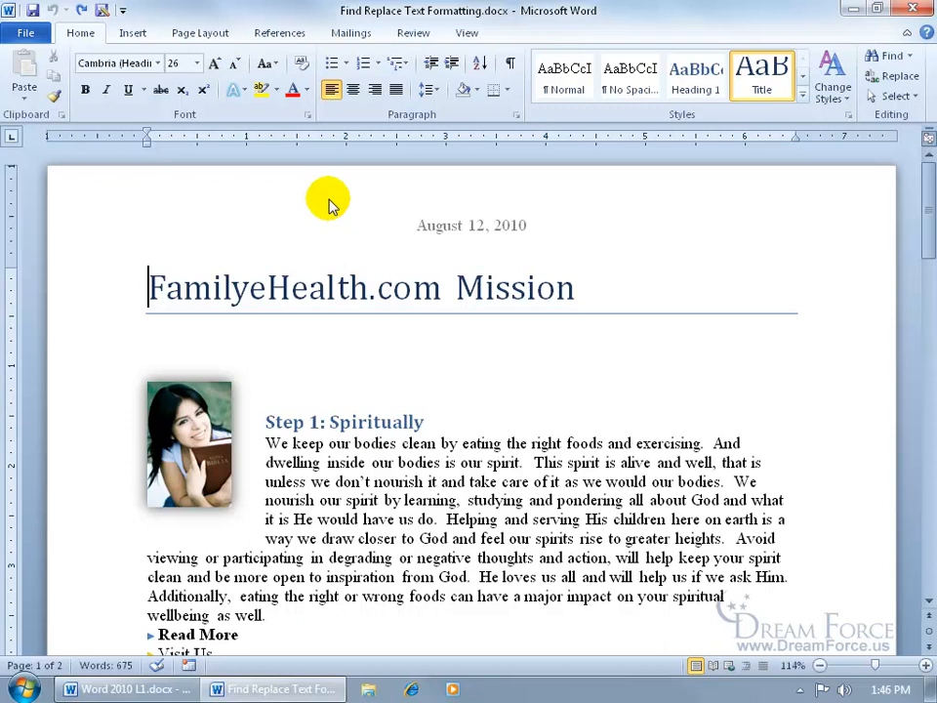
pyautogui.hotkey('ctrl', 'h')
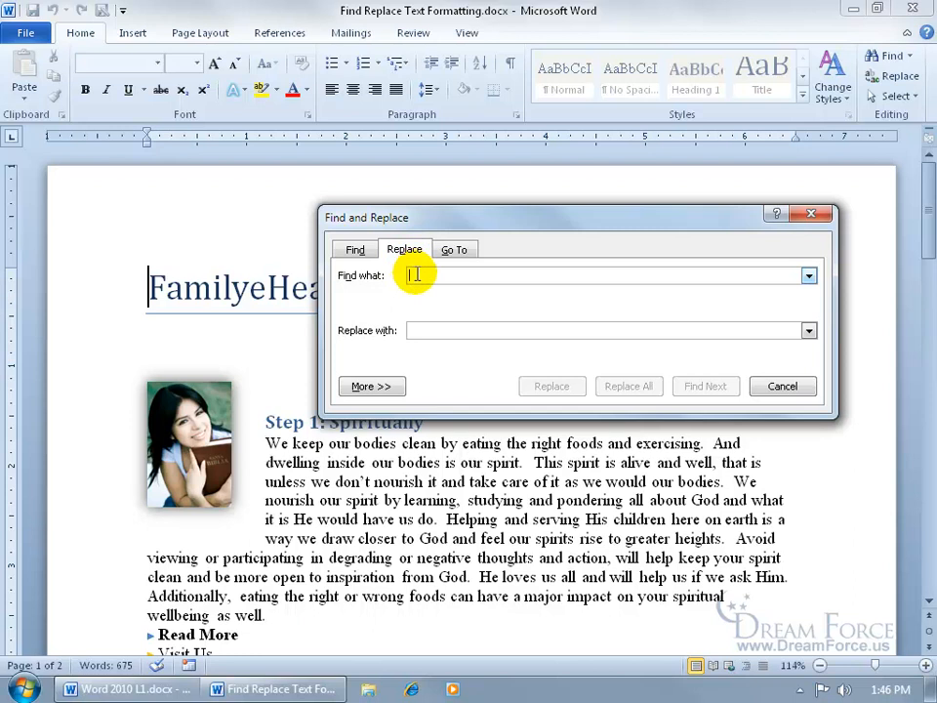
pyautogui.click(380, 385)
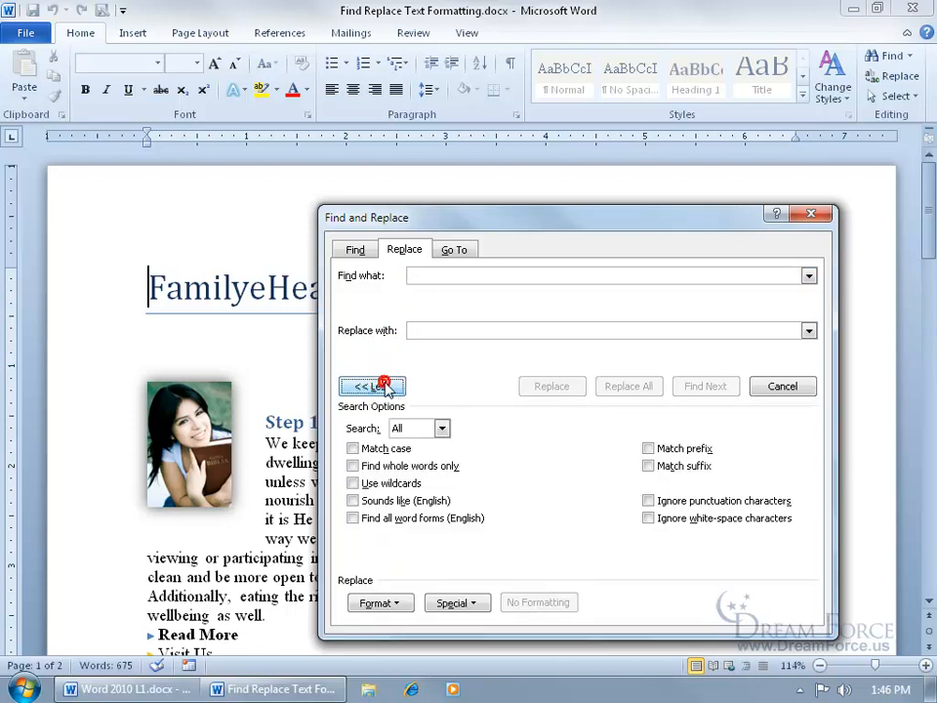
pyautogui.click(382, 602)
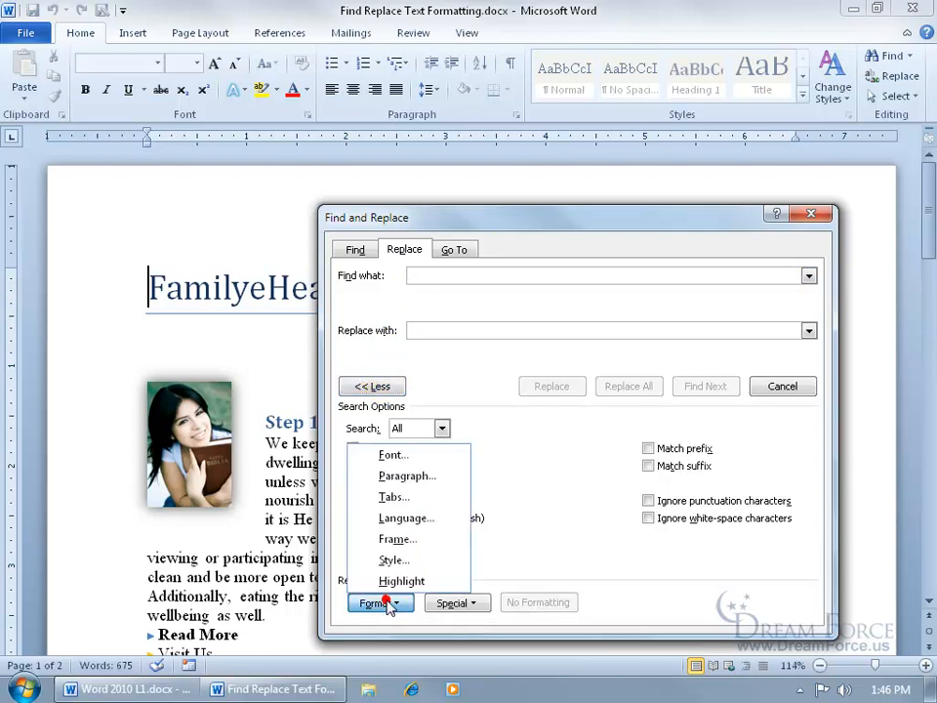
pyautogui.click(409, 458)
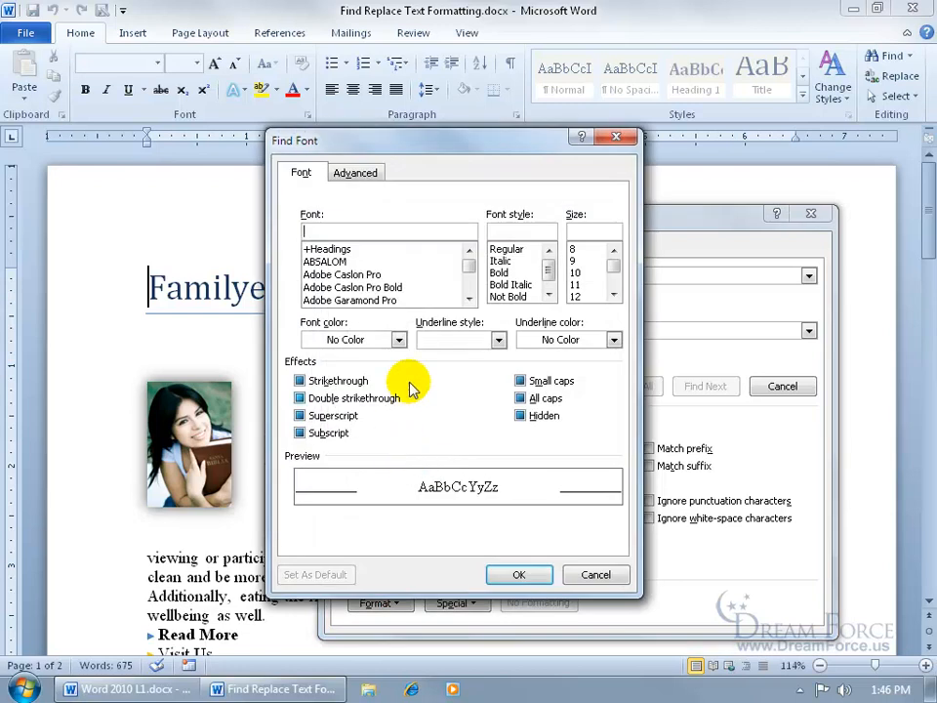
pyautogui.click(504, 273)
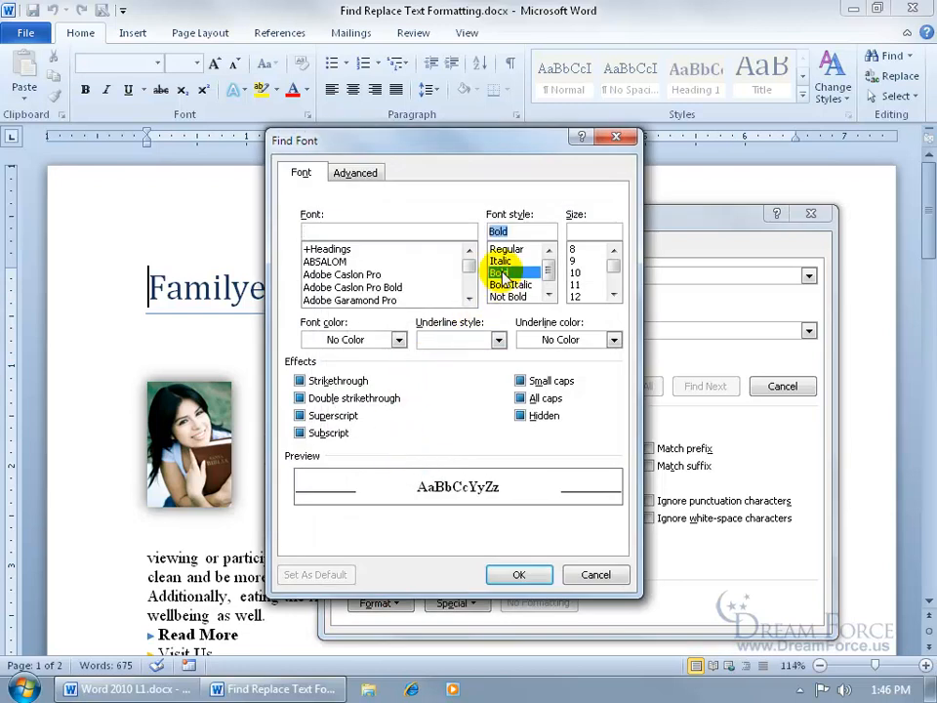
pyautogui.click(517, 573)
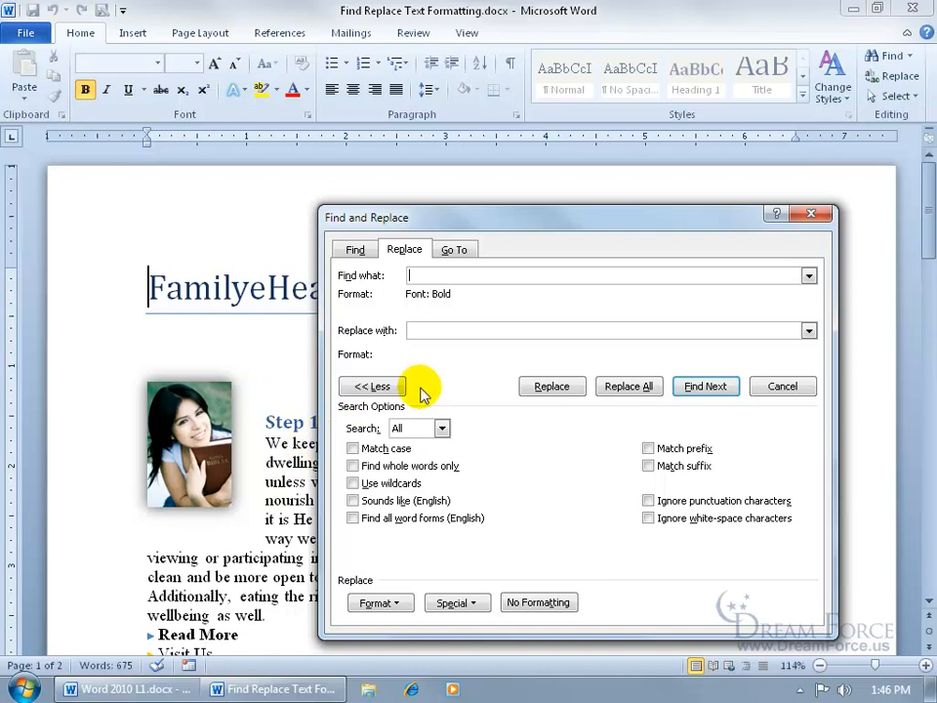
# Step: Set the replacement formatting to italic with a red font colour
pyautogui.click(427, 333)
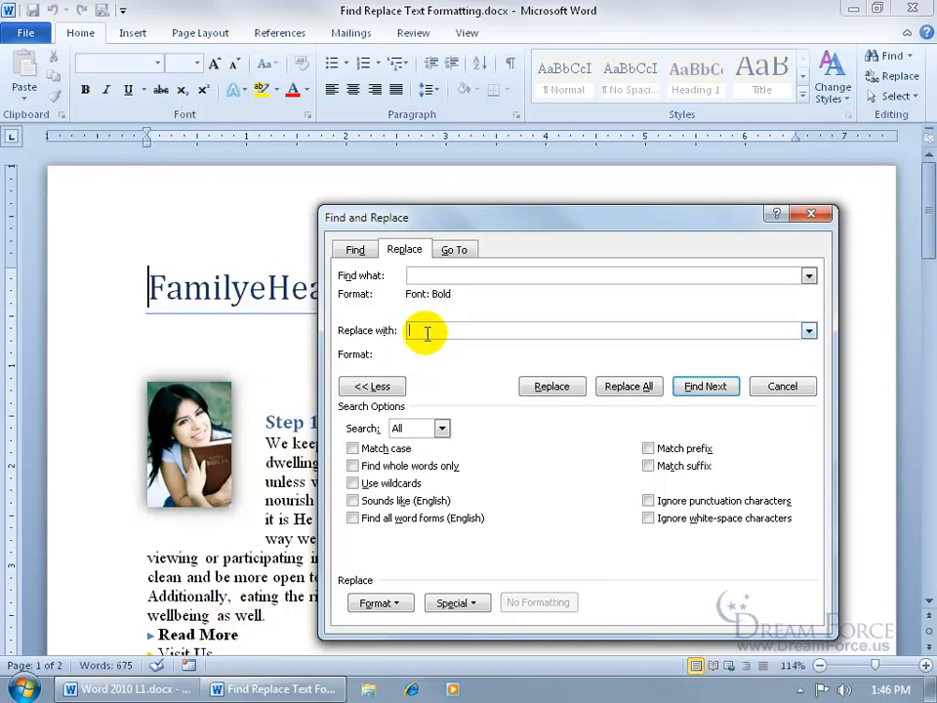
pyautogui.click(398, 603)
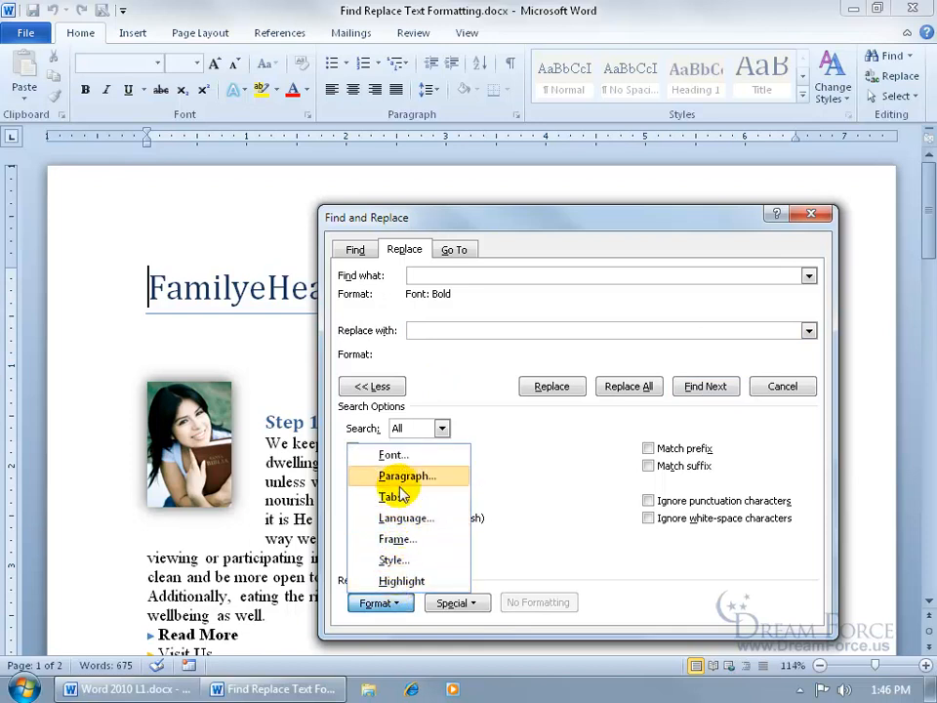
pyautogui.click(395, 456)
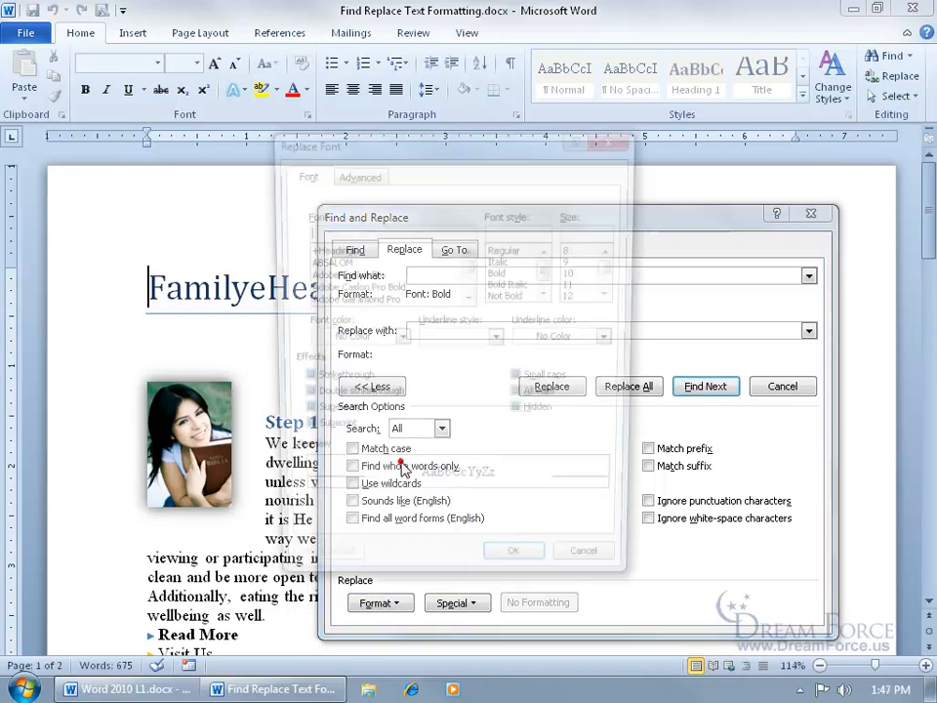
pyautogui.click(501, 261)
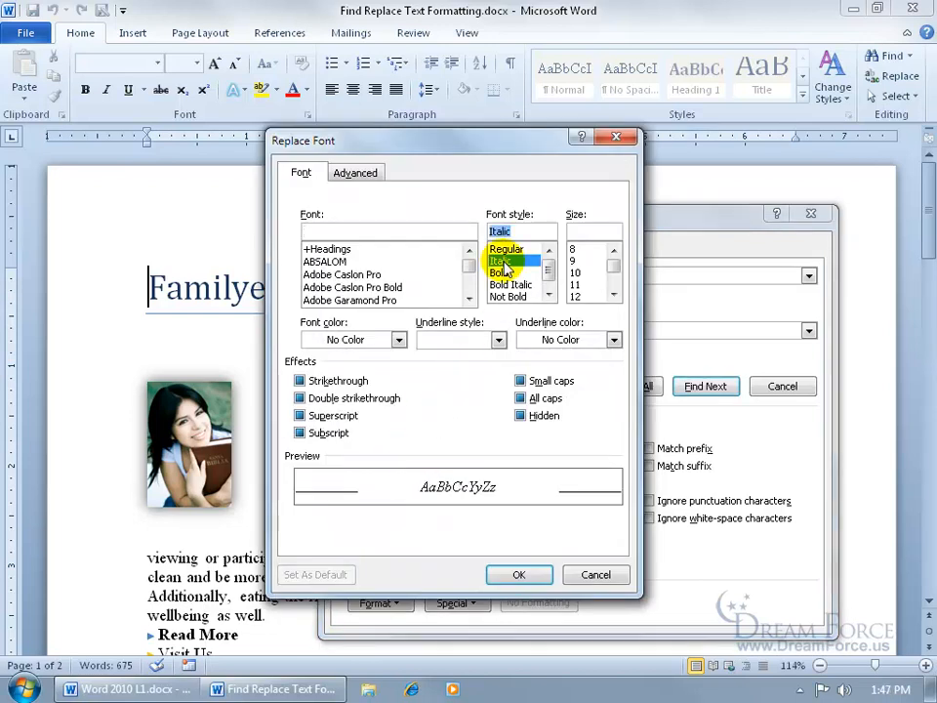
pyautogui.click(398, 338)
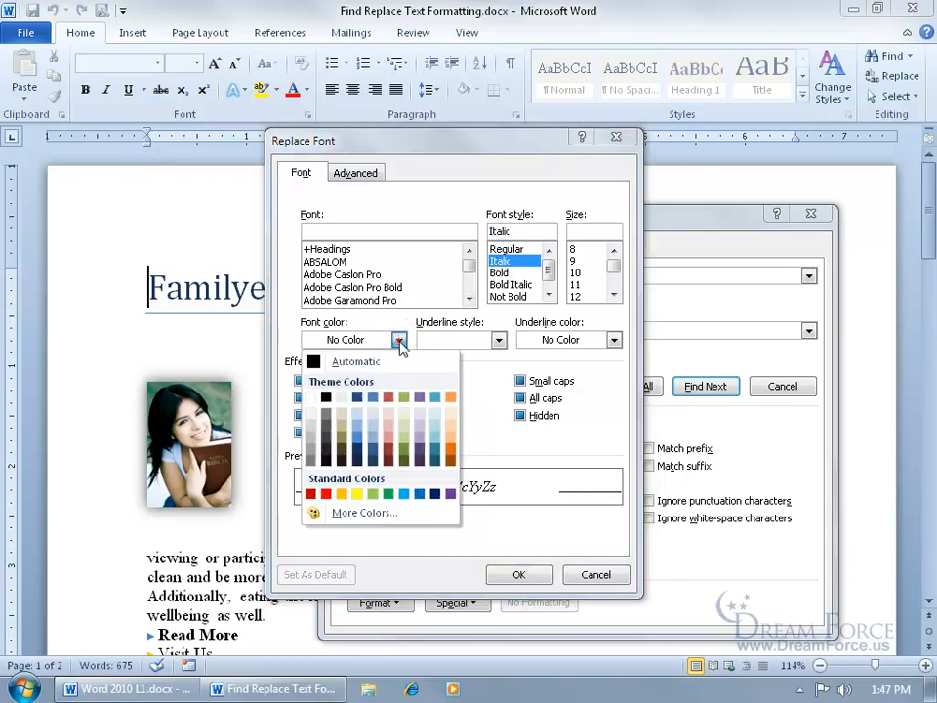
pyautogui.click(327, 493)
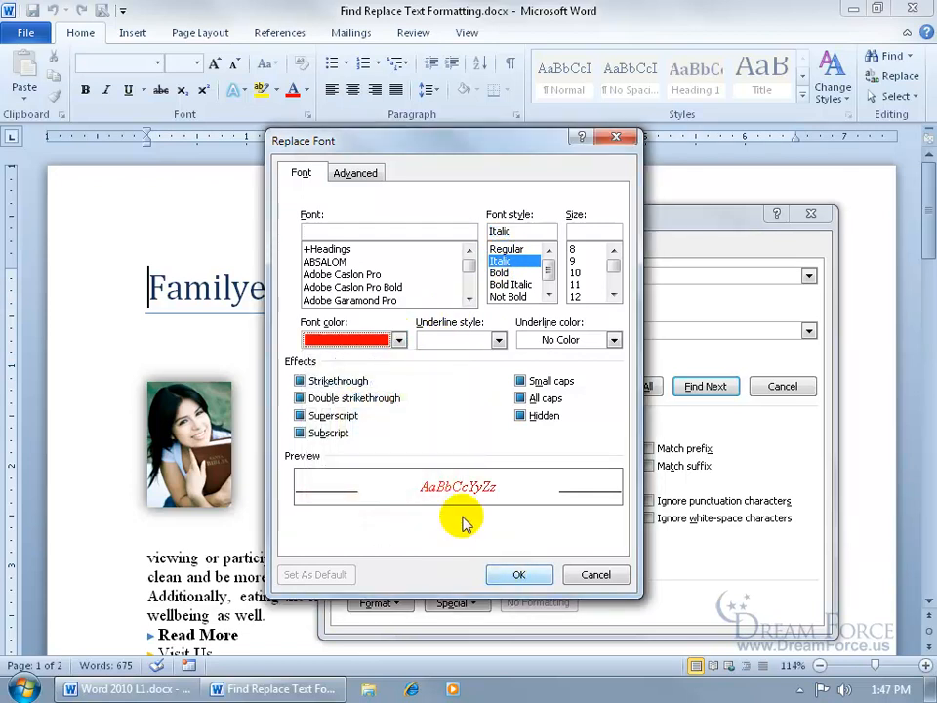
pyautogui.click(523, 570)
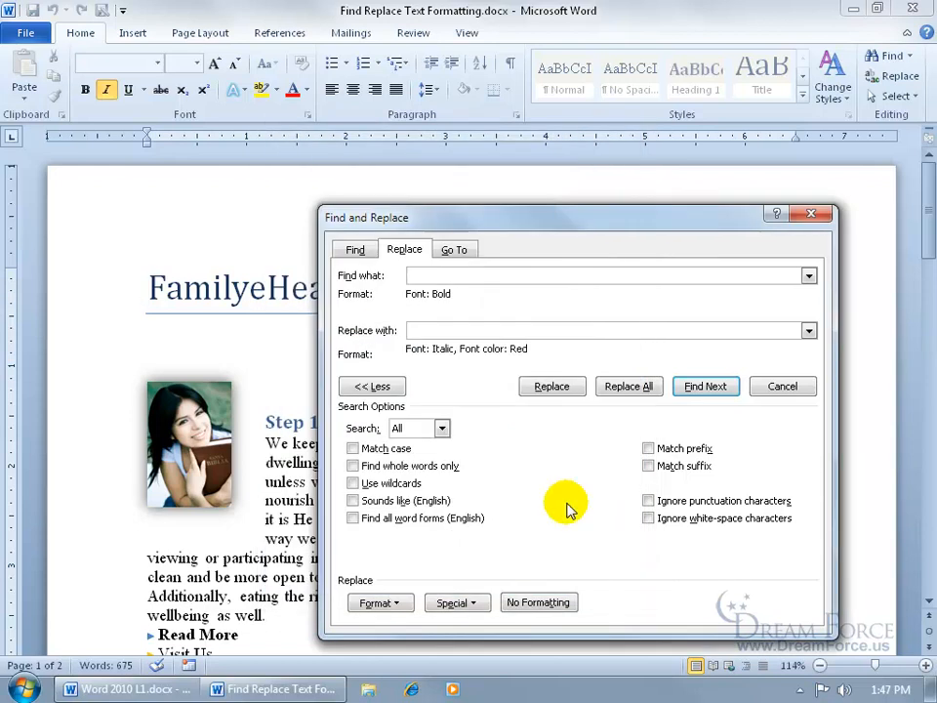
# Step: Find the bold text under Step 1, skipping the heading, and replace the formatting of the Read More text
pyautogui.click(378, 386)
pyautogui.moveTo(485, 225); pyautogui.dragTo(391, 125)
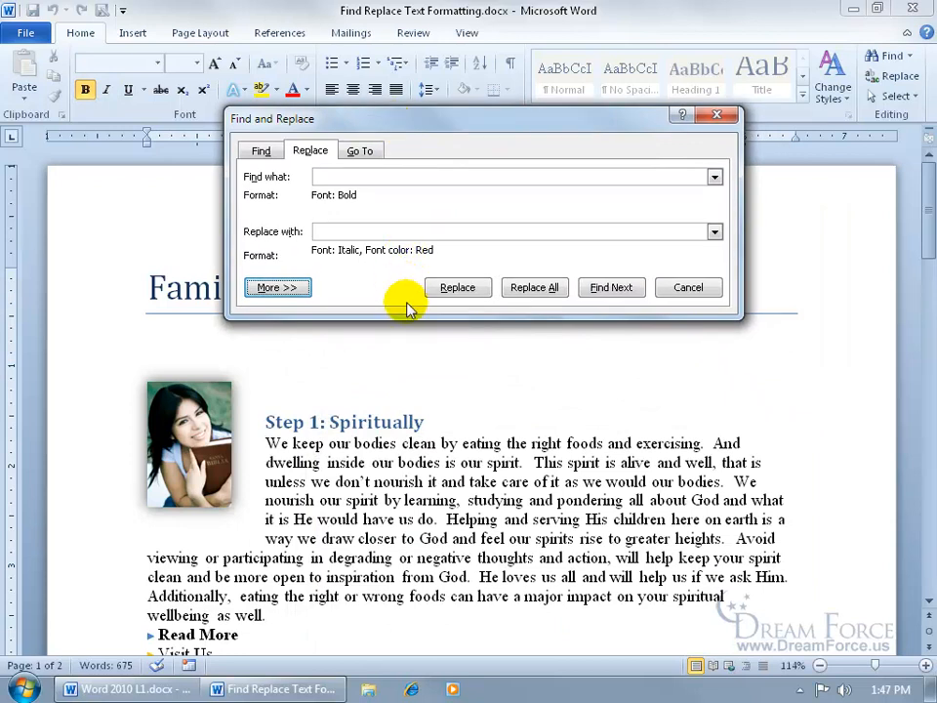
pyautogui.click(613, 288)
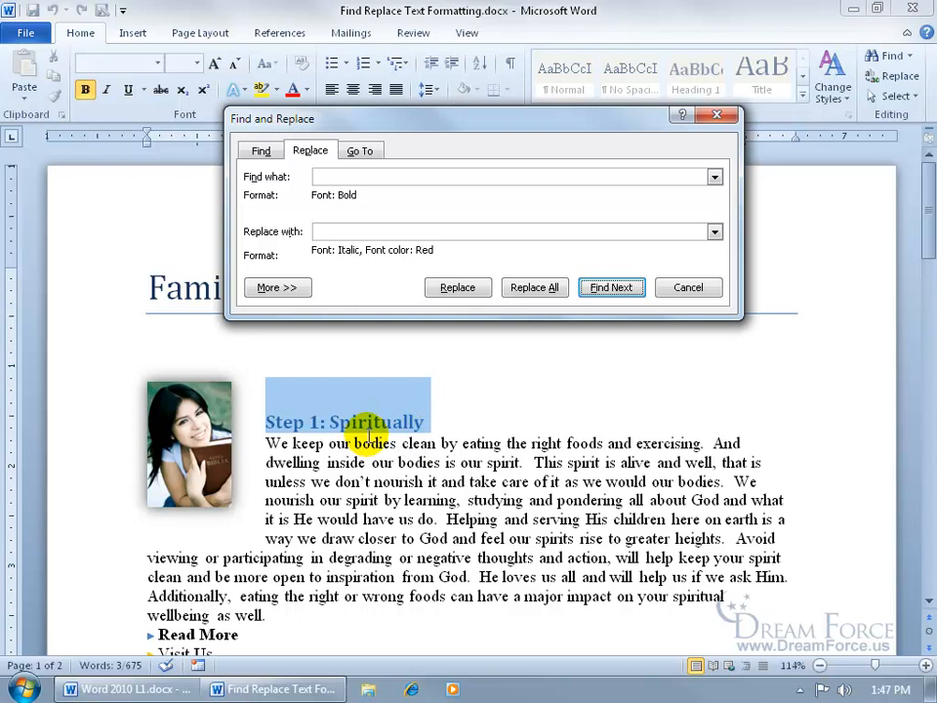
pyautogui.click(609, 287)
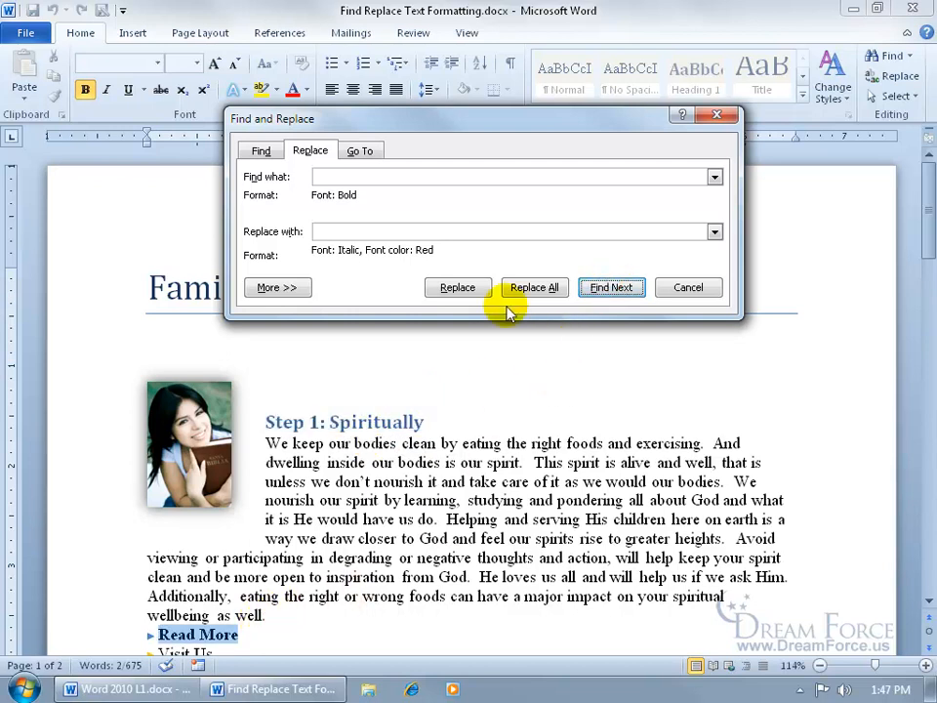
pyautogui.click(477, 290)
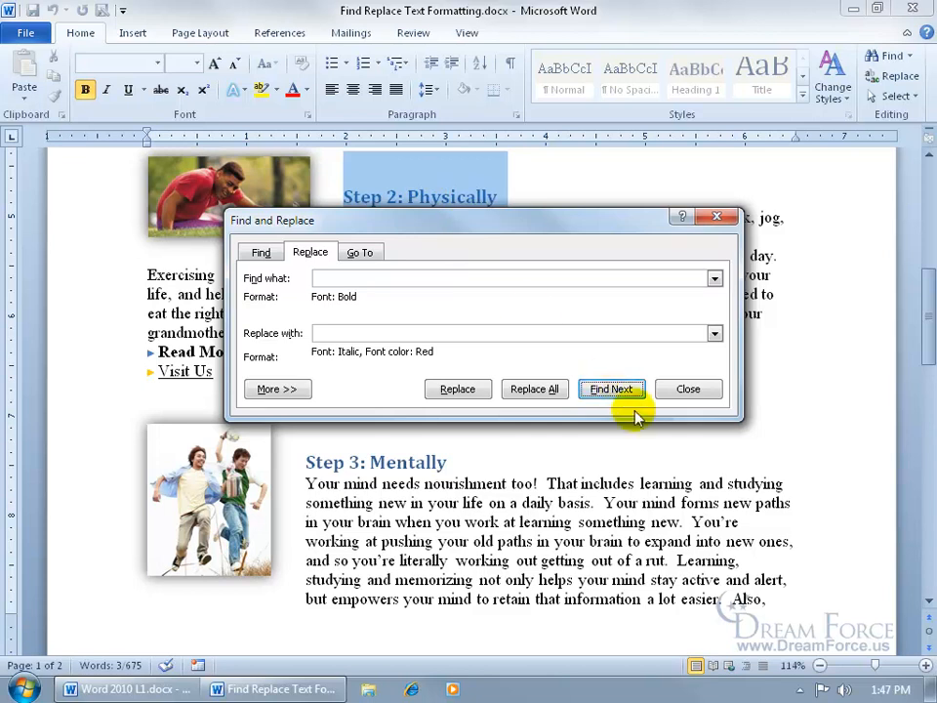
# Step: Find the bold Read More text under Step 2 and replace the formatting of both words
pyautogui.click(612, 389)
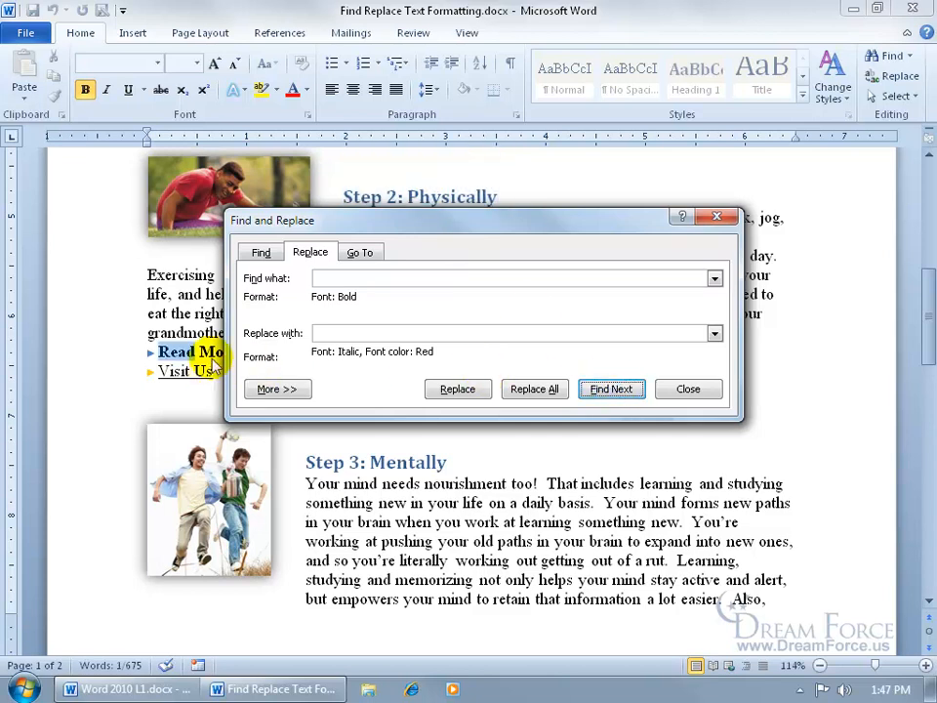
pyautogui.moveTo(308, 218); pyautogui.dragTo(383, 228)
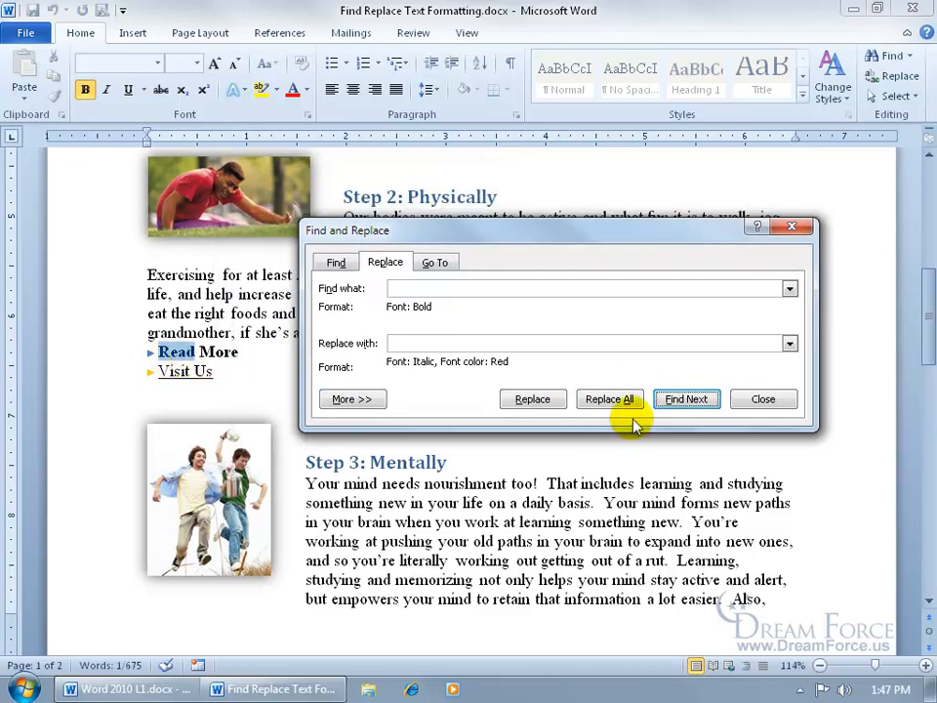
pyautogui.click(546, 401)
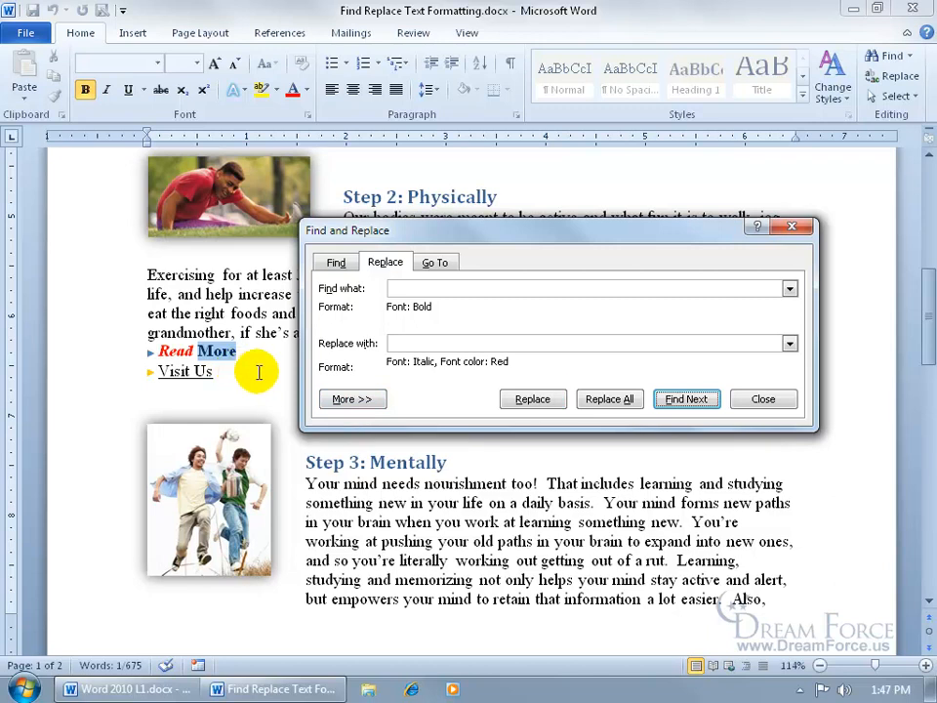
pyautogui.click(545, 404)
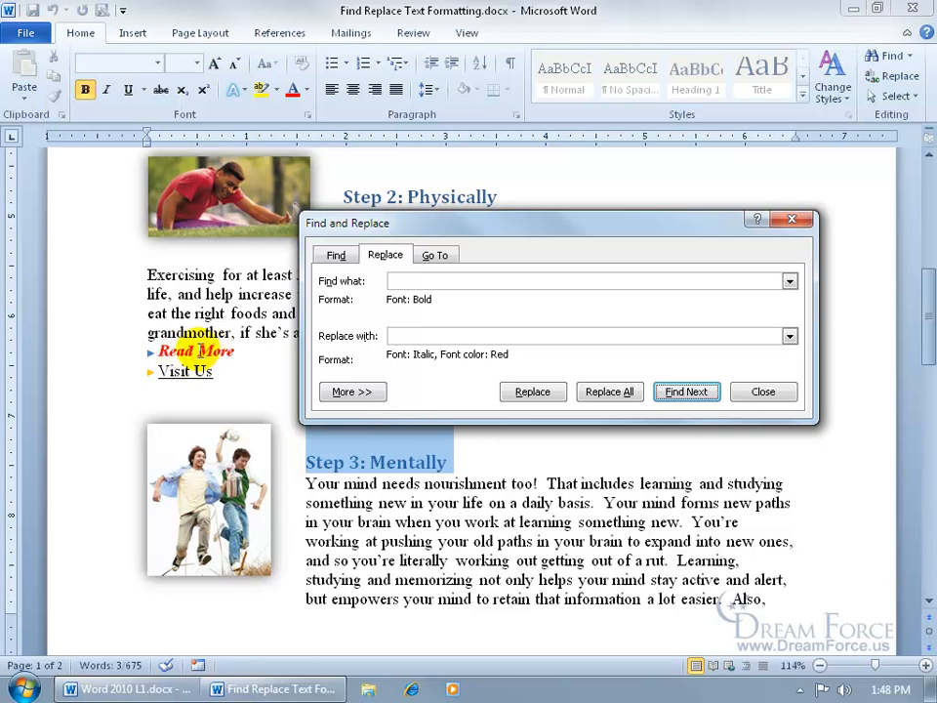
# Step: Skip the Step 3 heading, find the next bold text, and close Find and Replace
pyautogui.click(687, 391)
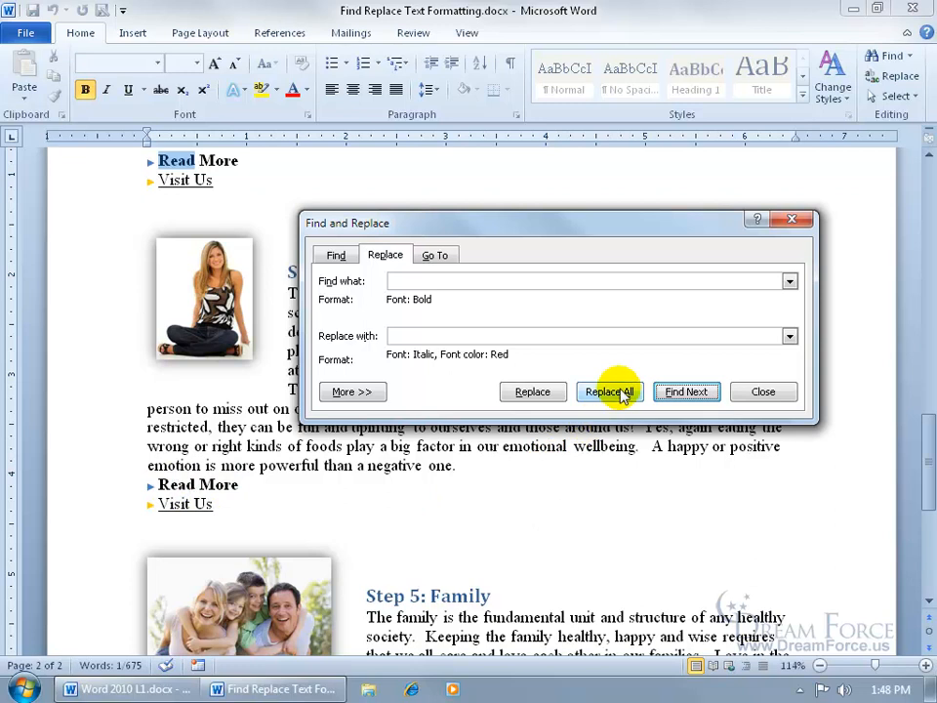
pyautogui.moveTo(537, 224); pyautogui.dragTo(525, 376)
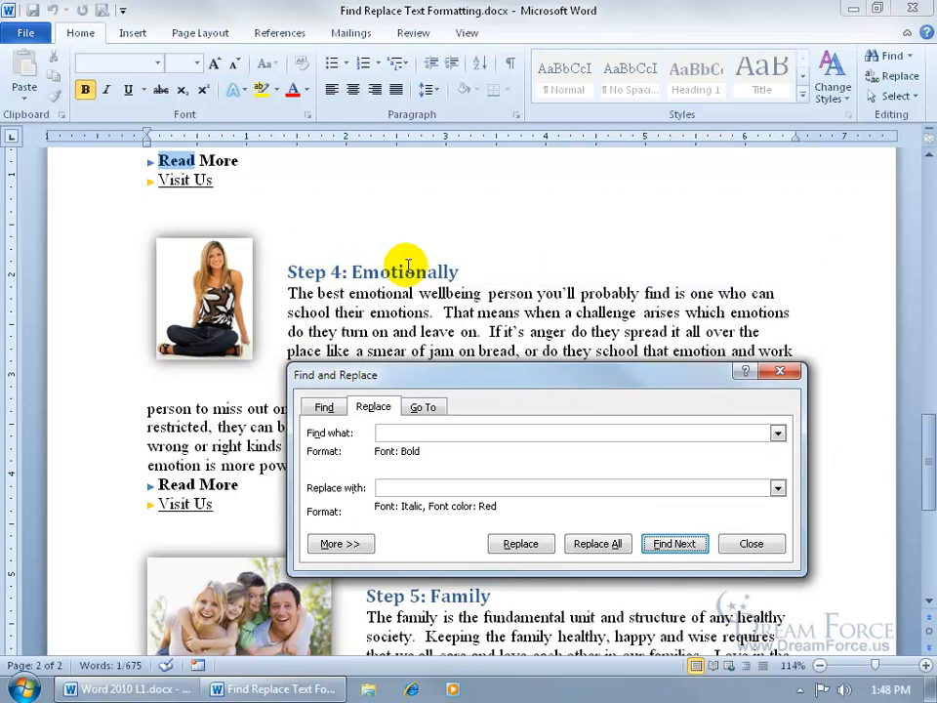
pyautogui.click(739, 542)
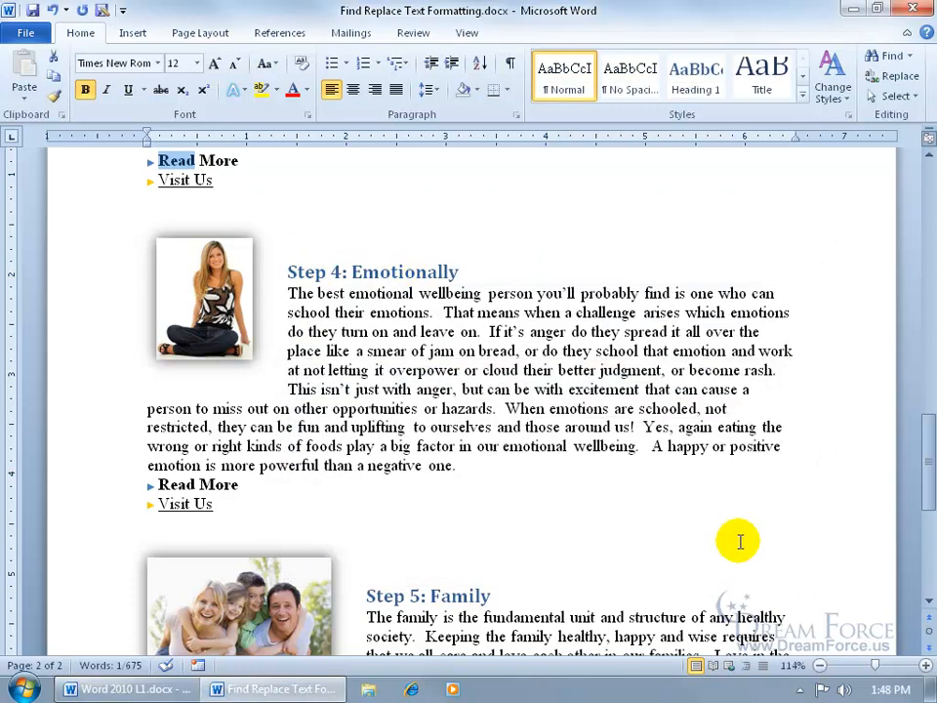
# Step: Show the formatting marks and check the formatting of the Read More words and the space between them under Step 2
pyautogui.moveTo(927, 465); pyautogui.dragTo(898, 303)
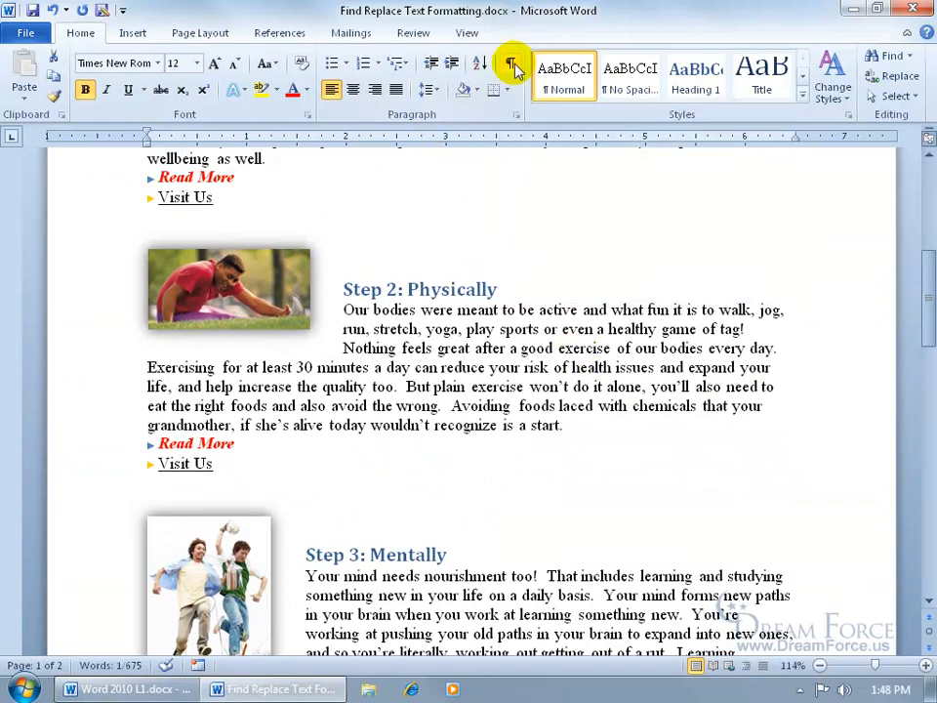
pyautogui.click(511, 68)
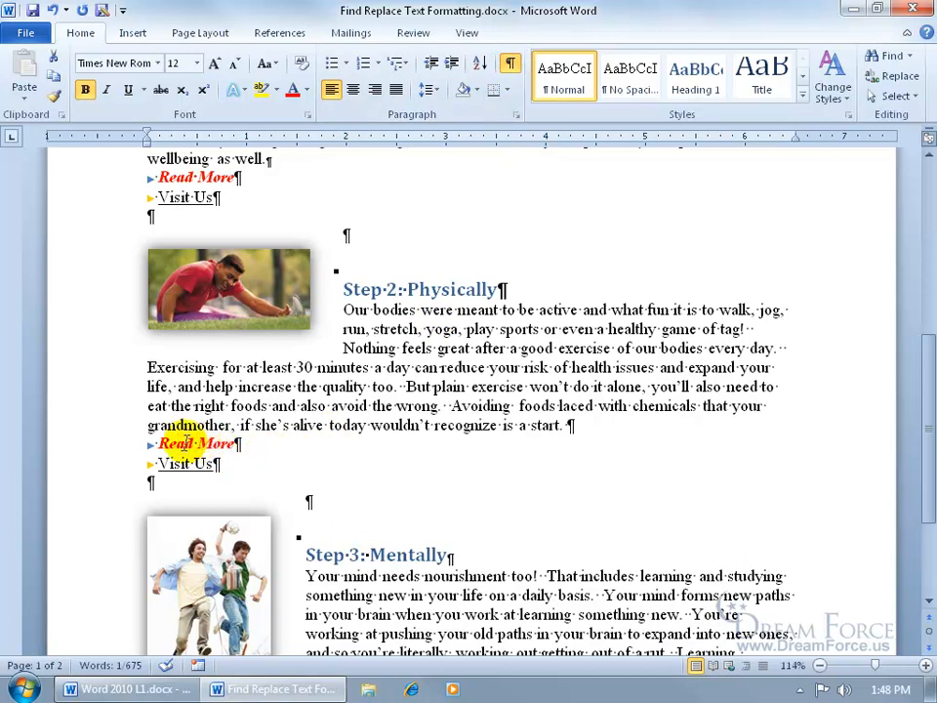
pyautogui.click(181, 443)
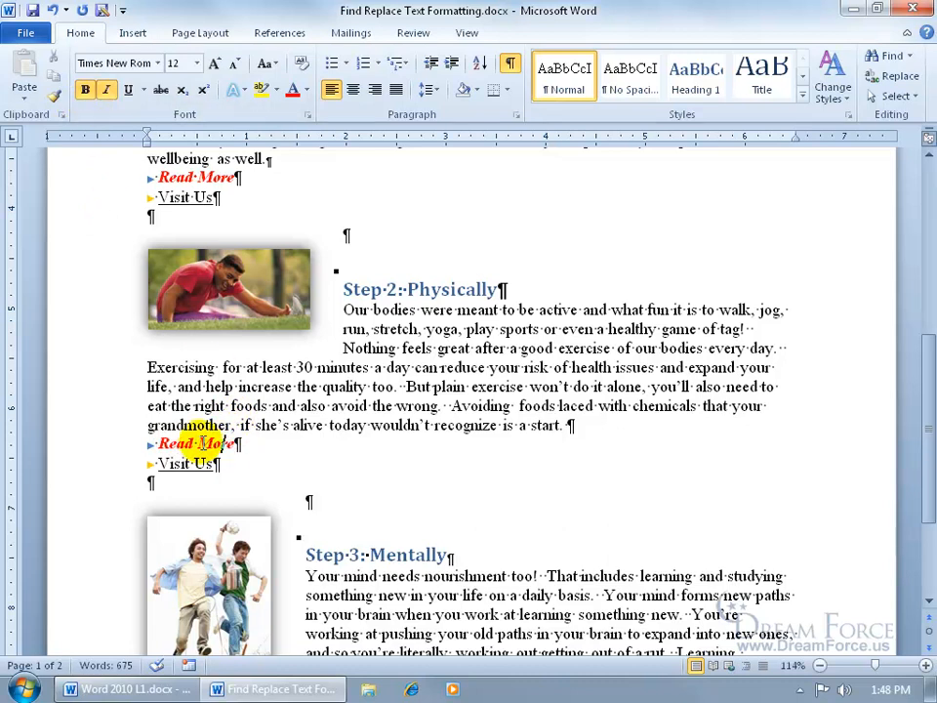
pyautogui.click(194, 443)
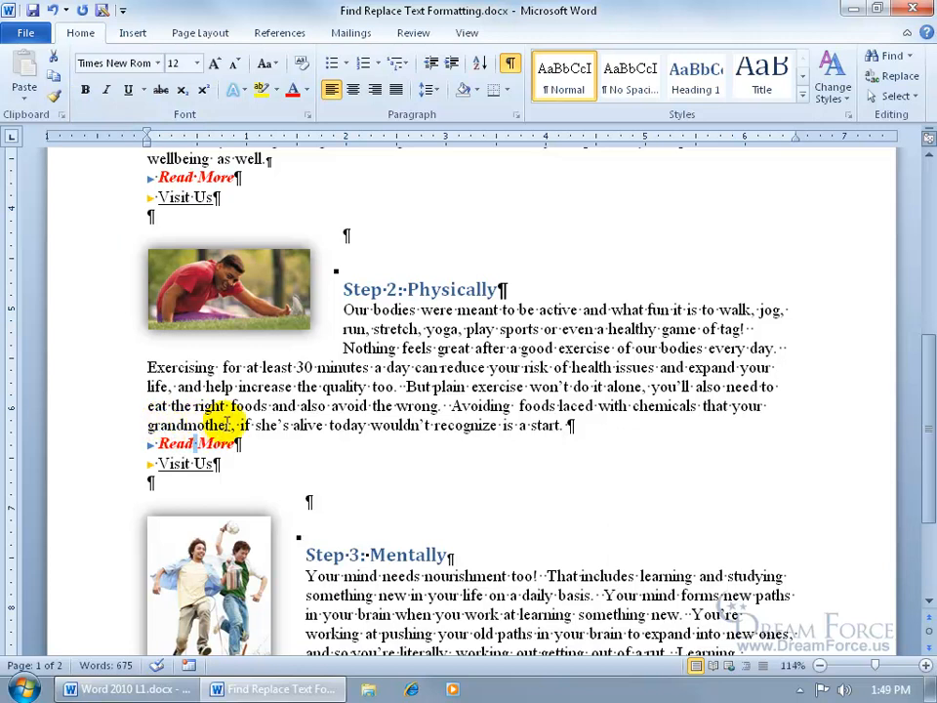
pyautogui.click(398, 368)
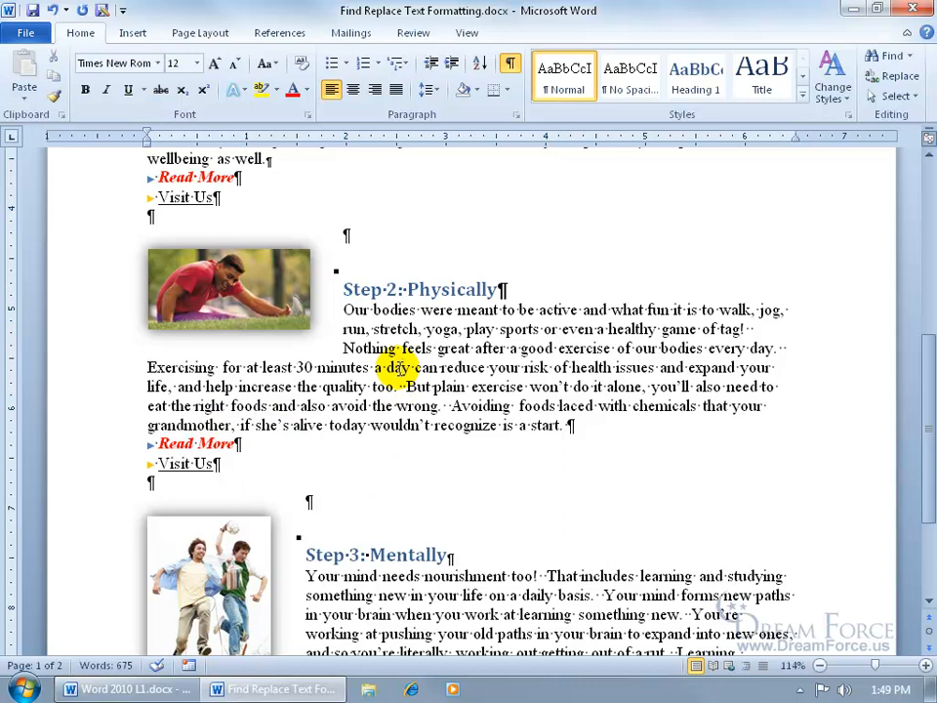
# Step: Try to clear the bold search format and the italic red replacement format, and close Find and Replace
pyautogui.hotkey('ctrl', 'h')
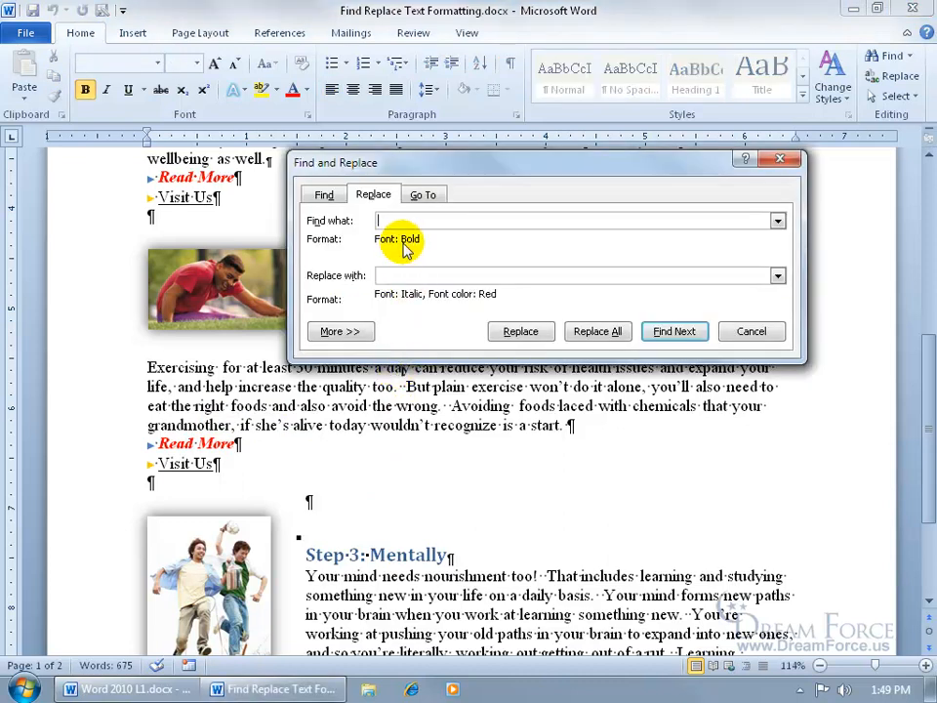
pyautogui.click(341, 331)
pyautogui.click(402, 217)
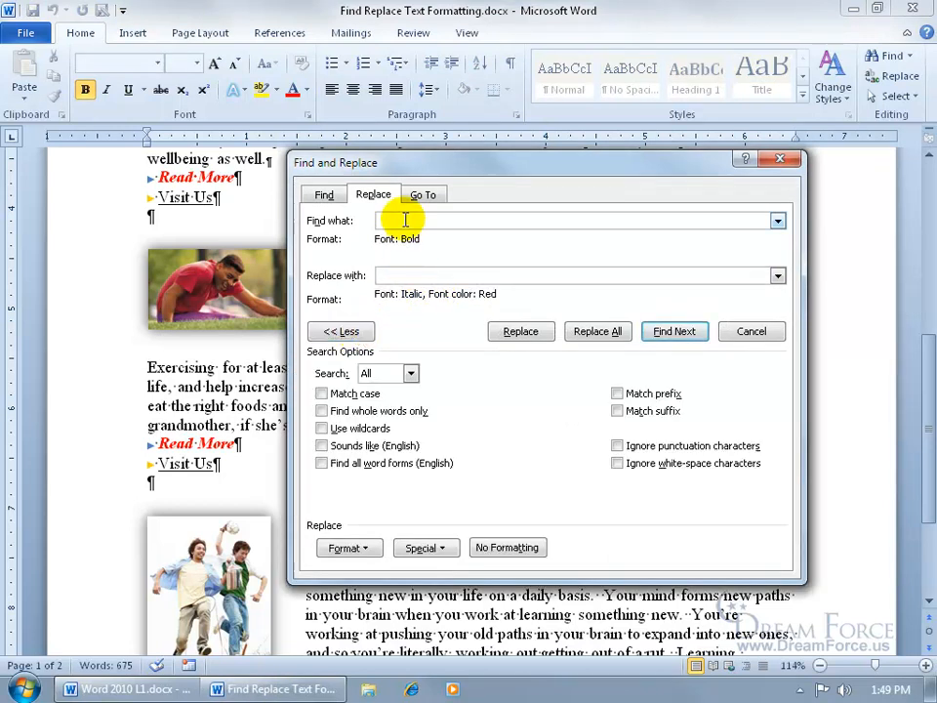
pyautogui.click(505, 548)
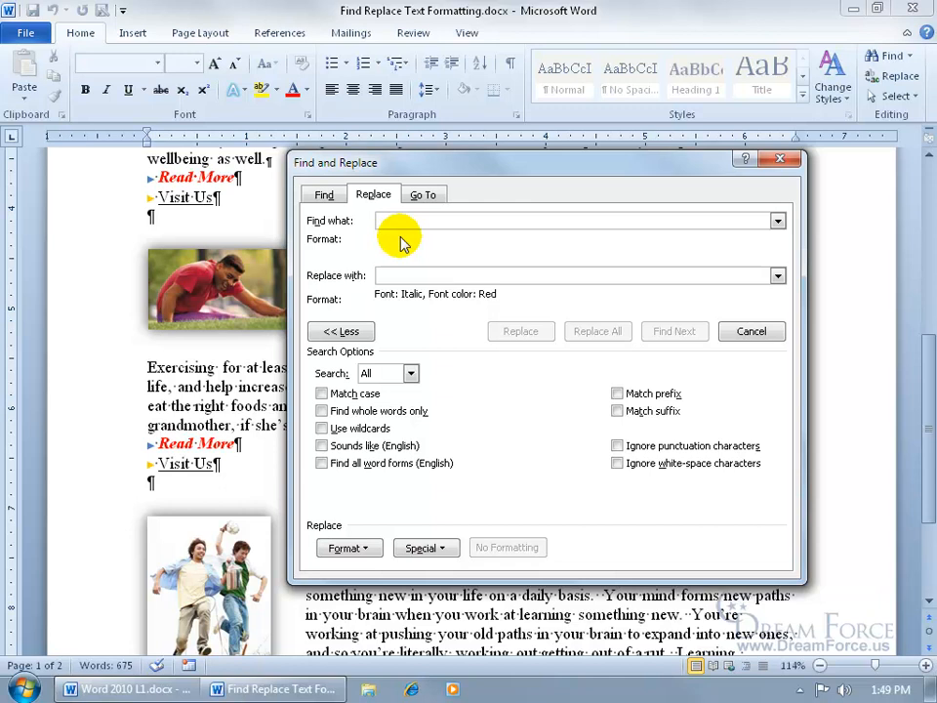
pyautogui.click(400, 274)
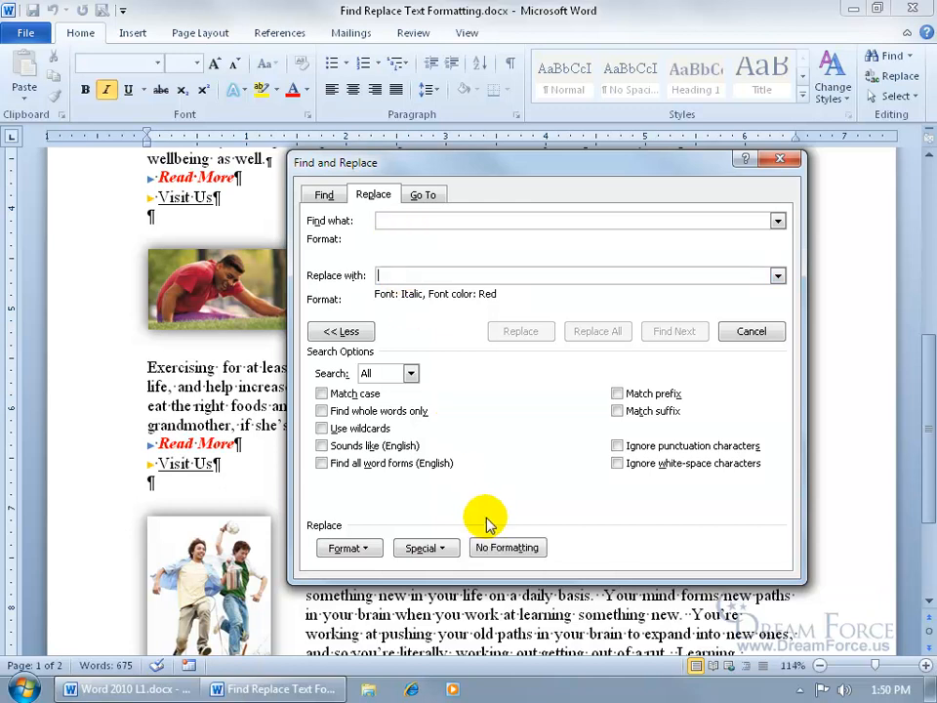
pyautogui.click(488, 547)
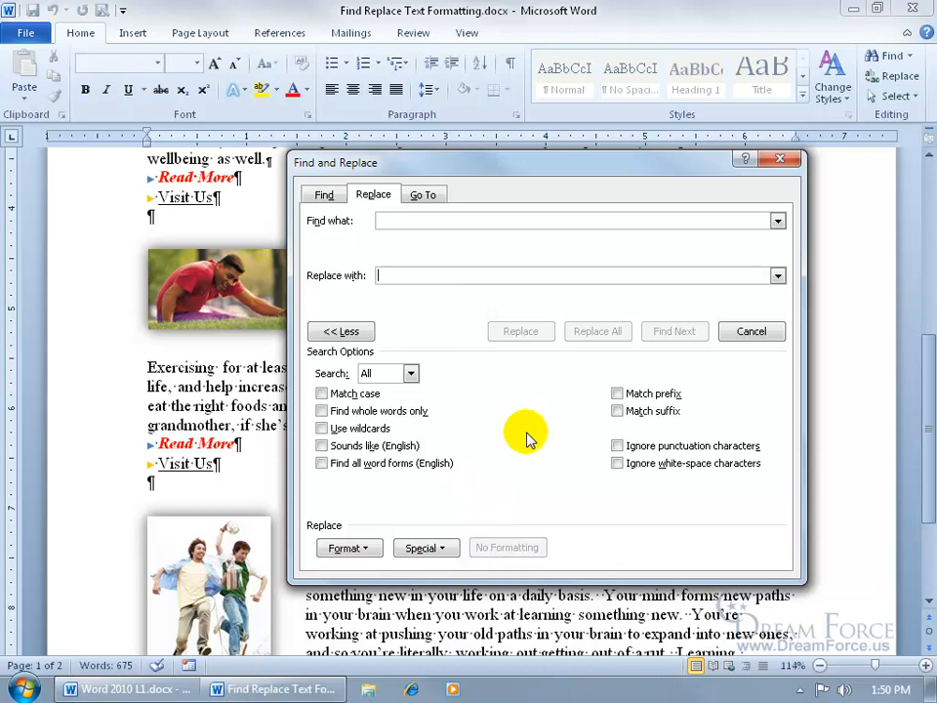
pyautogui.click(762, 331)
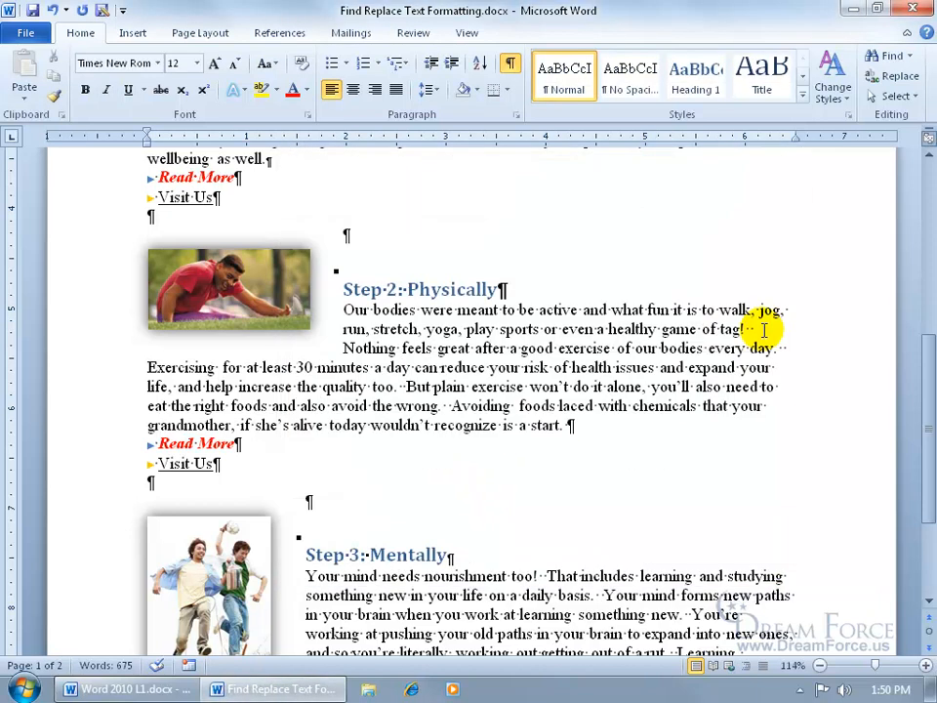
# Step: Reopen Find and Replace and remove the formatting criteria from both the search and the replacement
pyautogui.hotkey('ctrl', 'h')
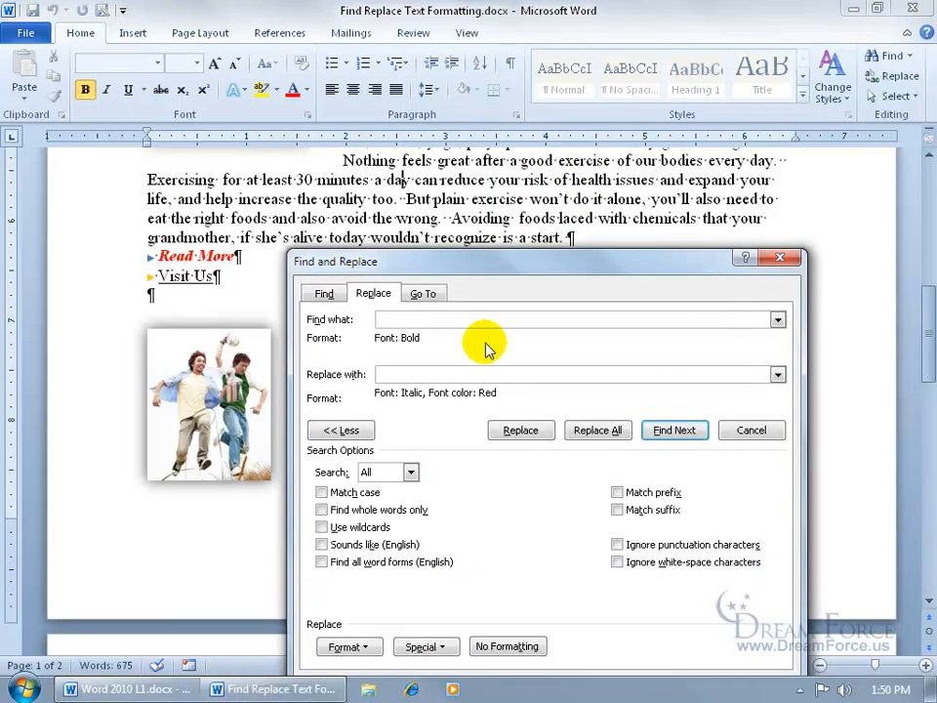
pyautogui.moveTo(450, 263); pyautogui.dragTo(421, 173)
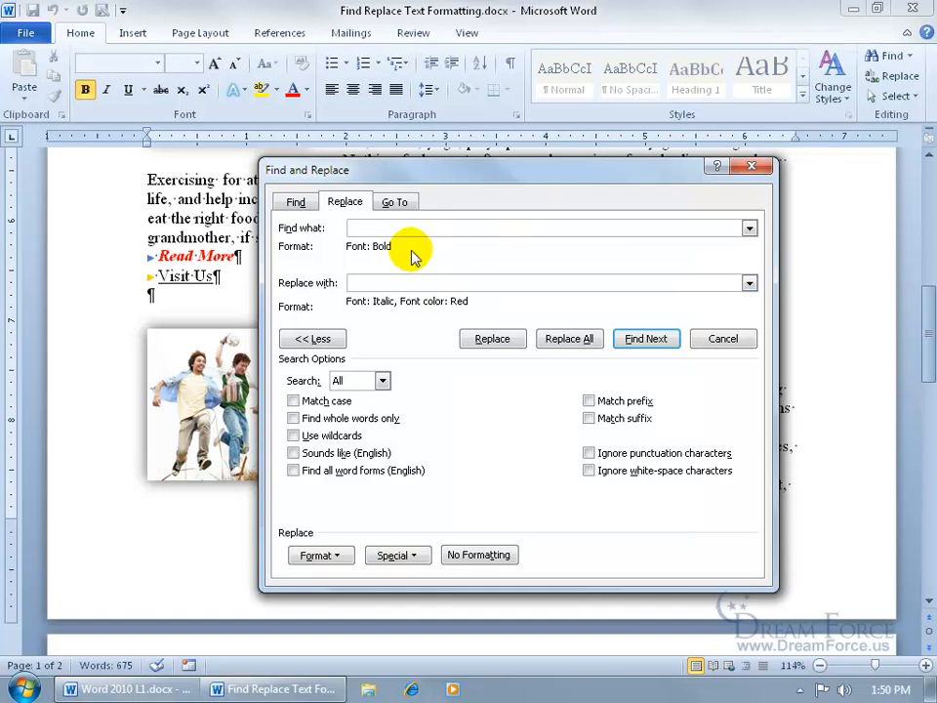
pyautogui.click(480, 558)
pyautogui.click(395, 280)
pyautogui.click(487, 559)
# Step: Search the document for the word "life" without any formatting criteria, and close Find and Replace
pyautogui.click(376, 228)
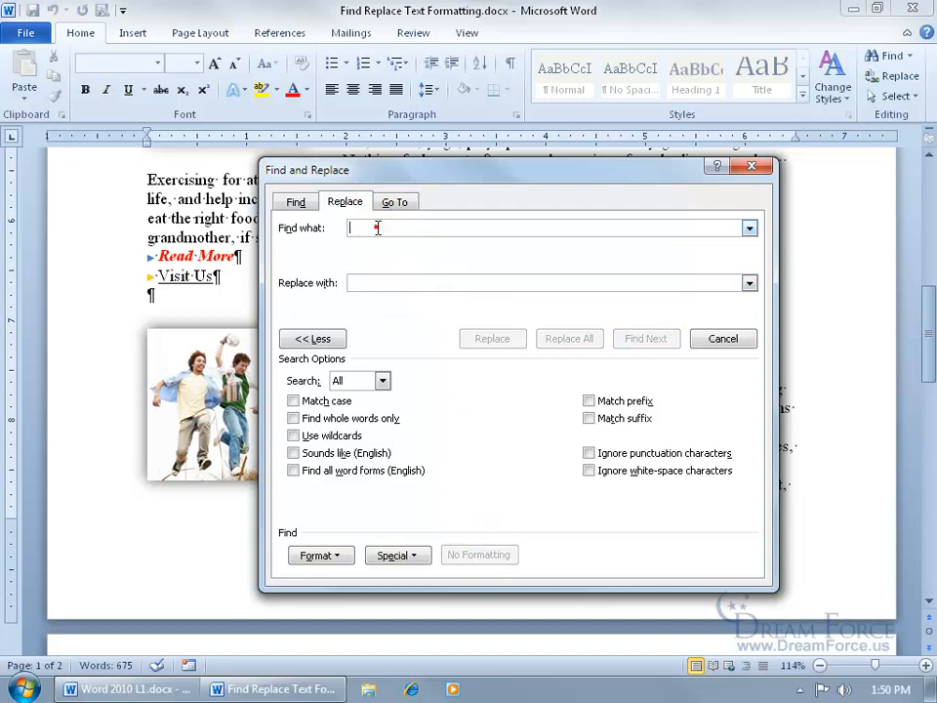
pyautogui.write('life')
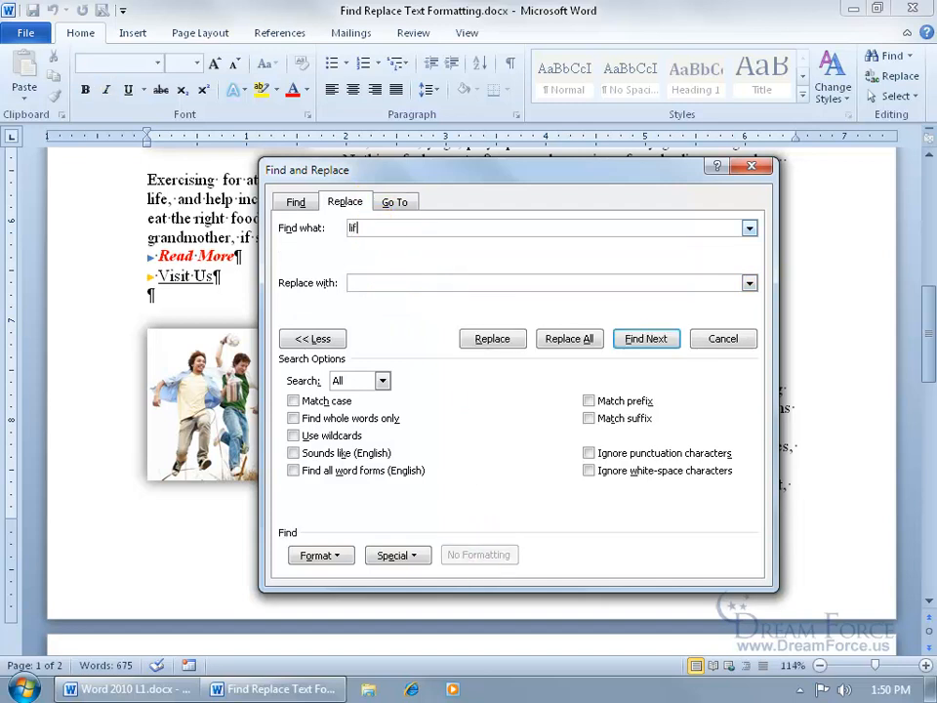
pyautogui.click(635, 336)
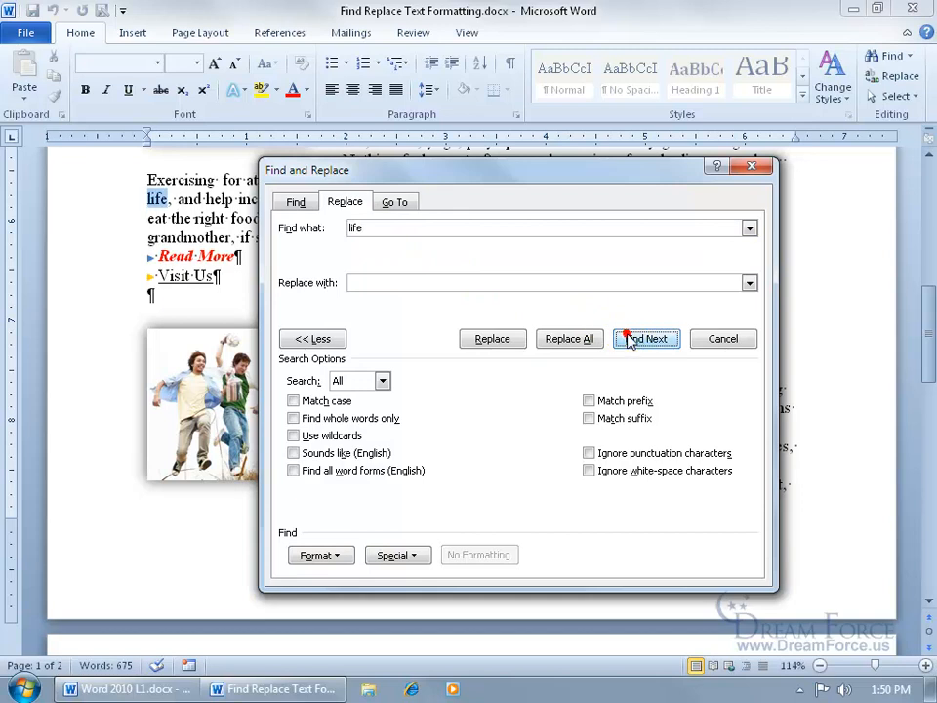
pyautogui.click(713, 339)
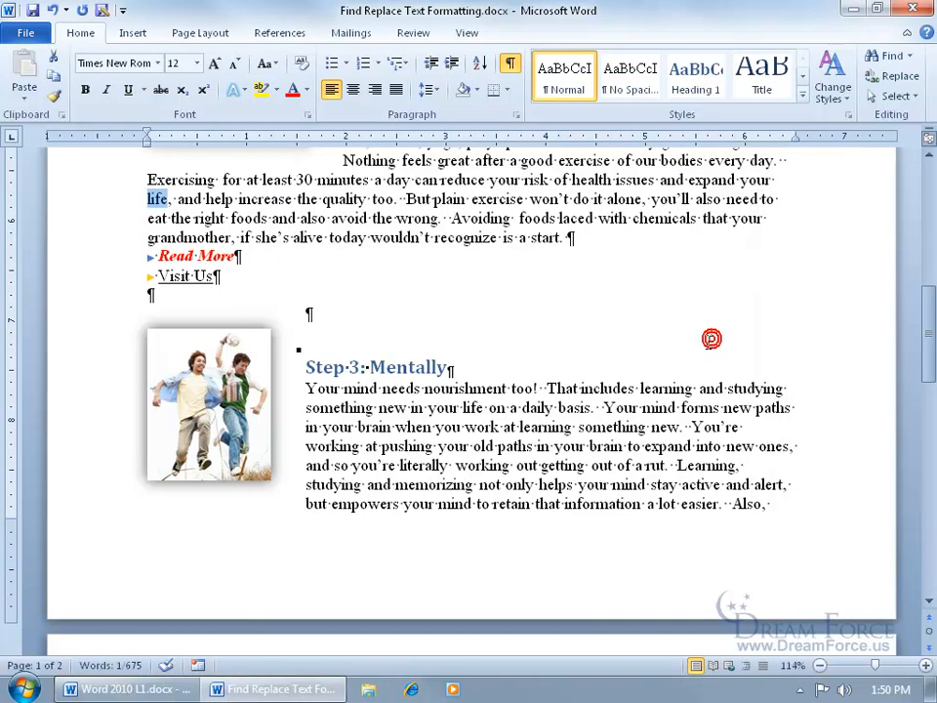
pyautogui.hotkey('ctrl', 'h')
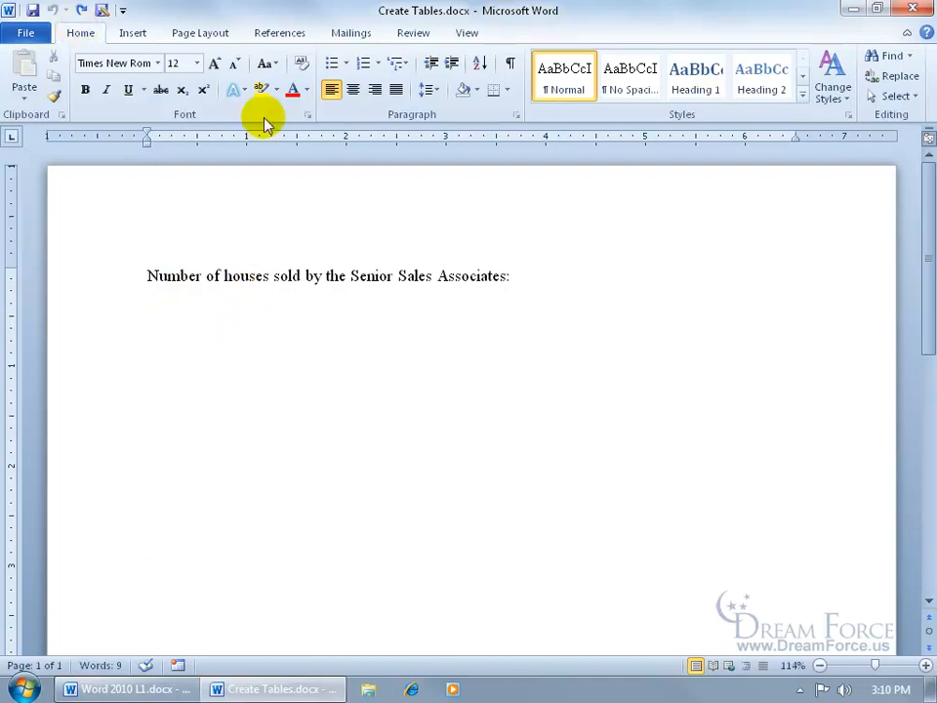
# Step: In Create Tables.docx, insert a table of four columns and one row at the second empty paragraph below the text line
pyautogui.click(509, 63)
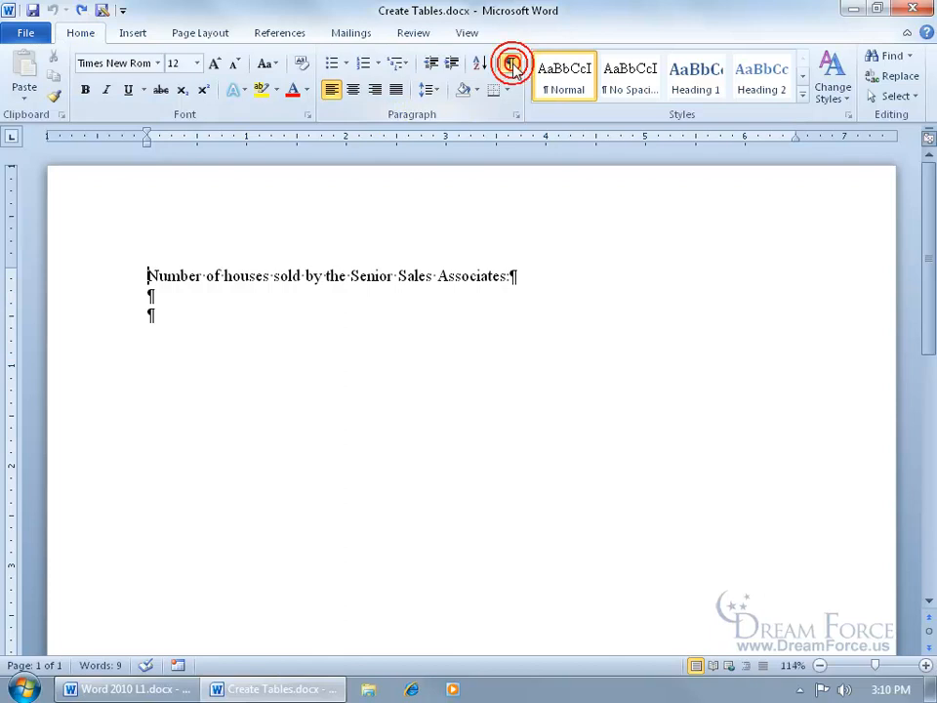
pyautogui.click(151, 313)
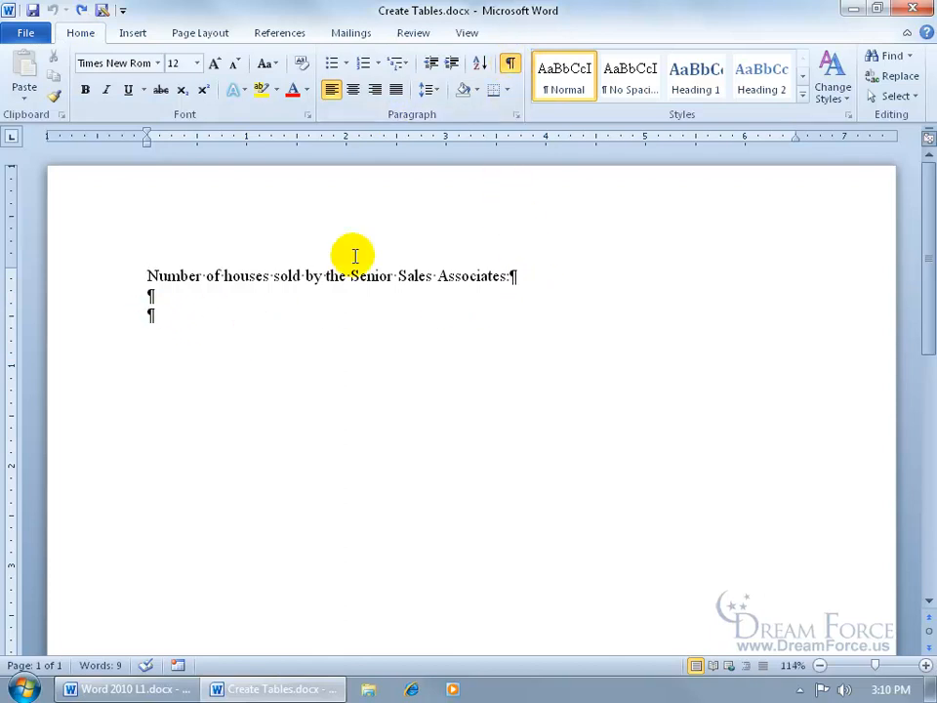
pyautogui.click(509, 64)
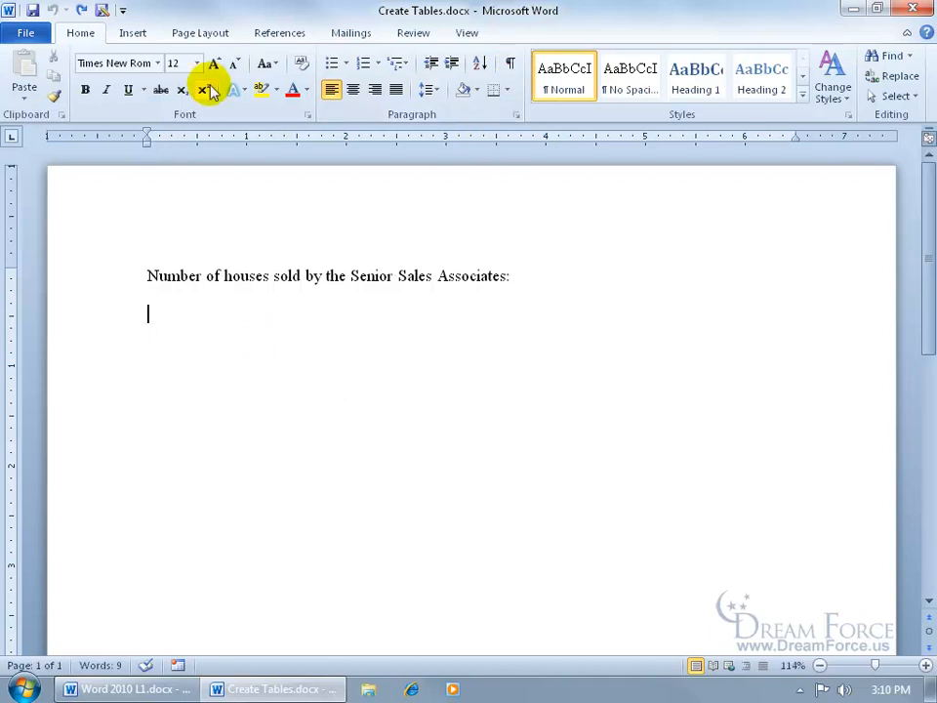
pyautogui.click(136, 35)
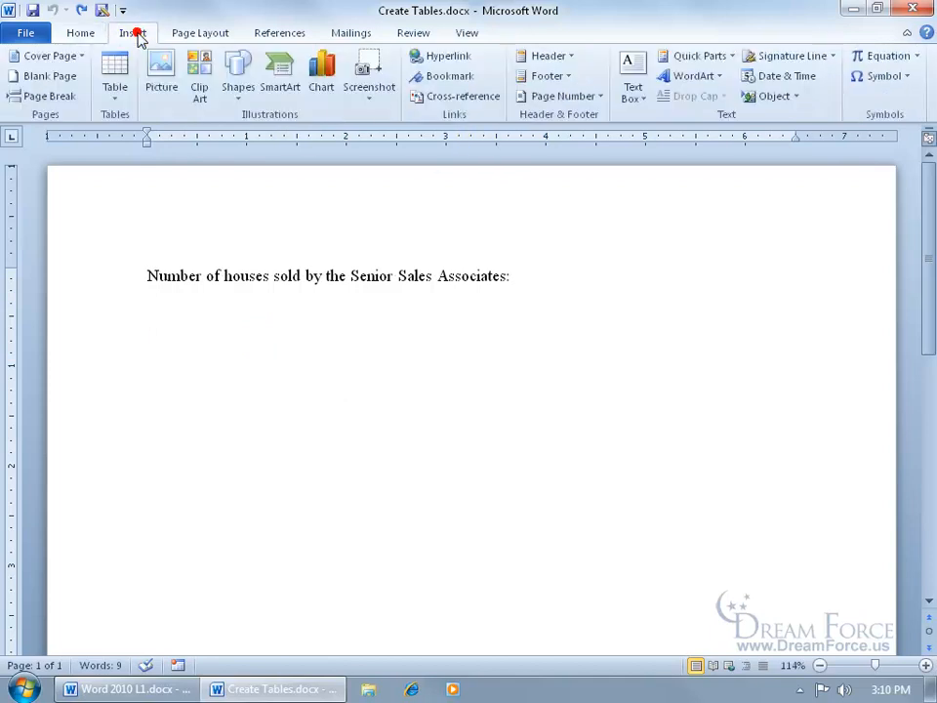
pyautogui.click(114, 90)
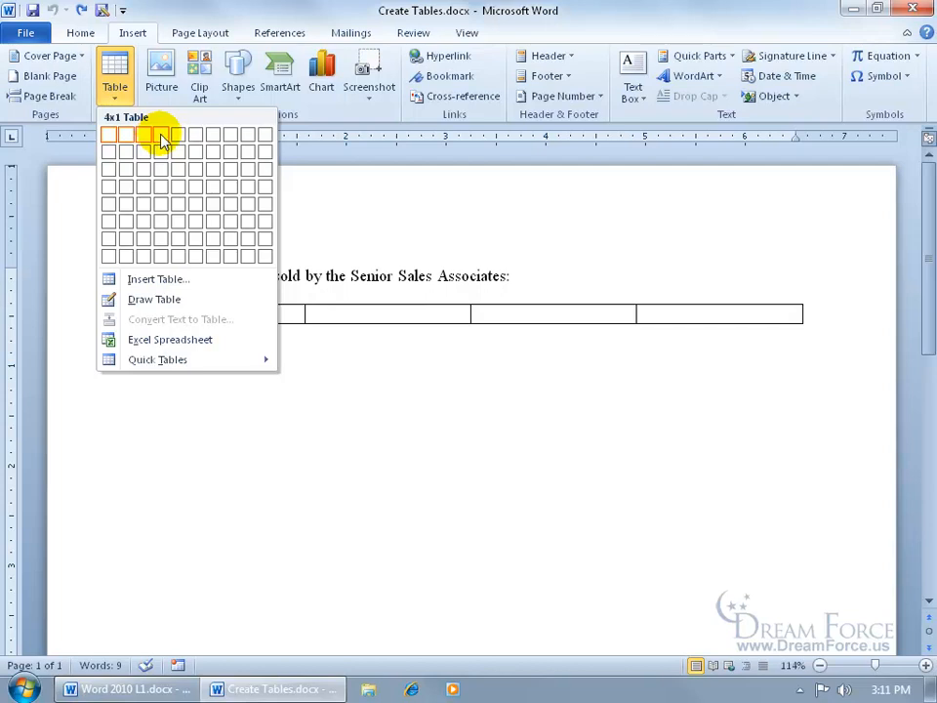
pyautogui.click(161, 142)
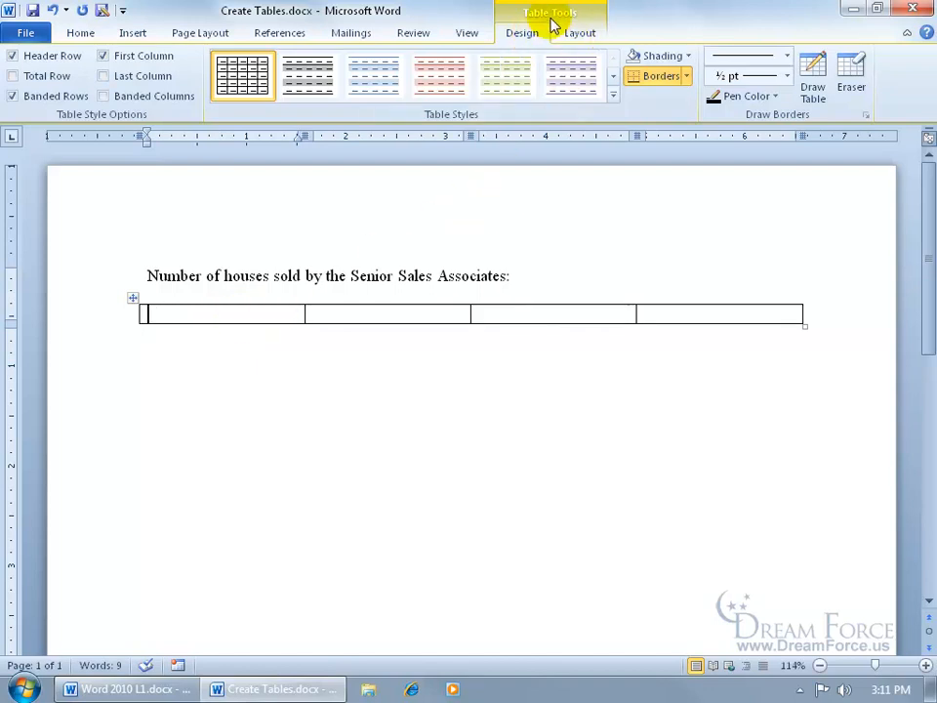
# Step: Enter "Associates" in the first cell of the table and advance to the second cell
pyautogui.click(412, 276)
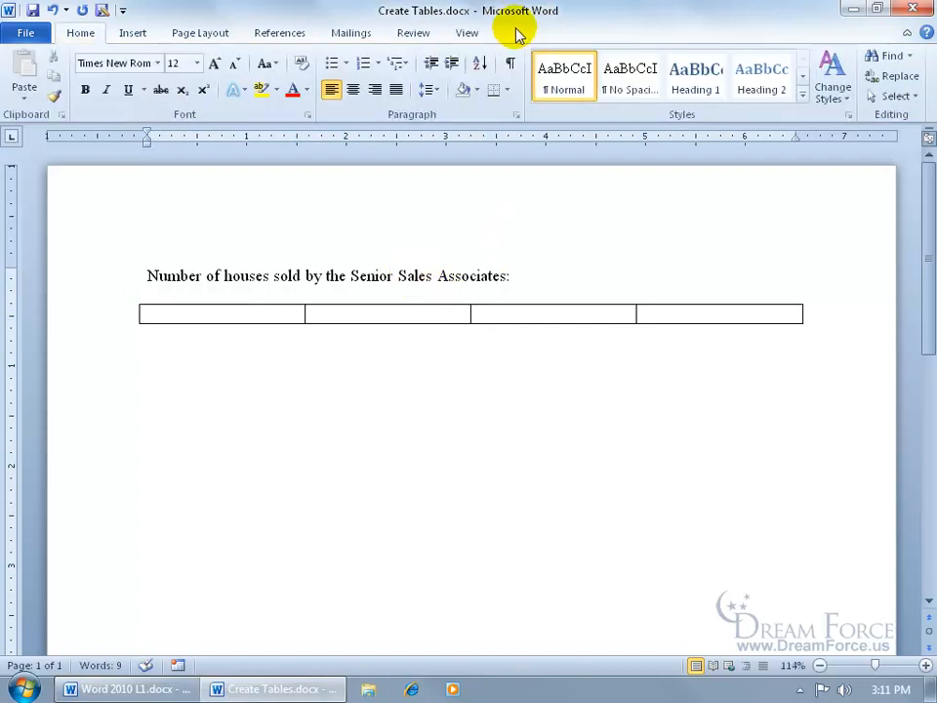
pyautogui.click(243, 309)
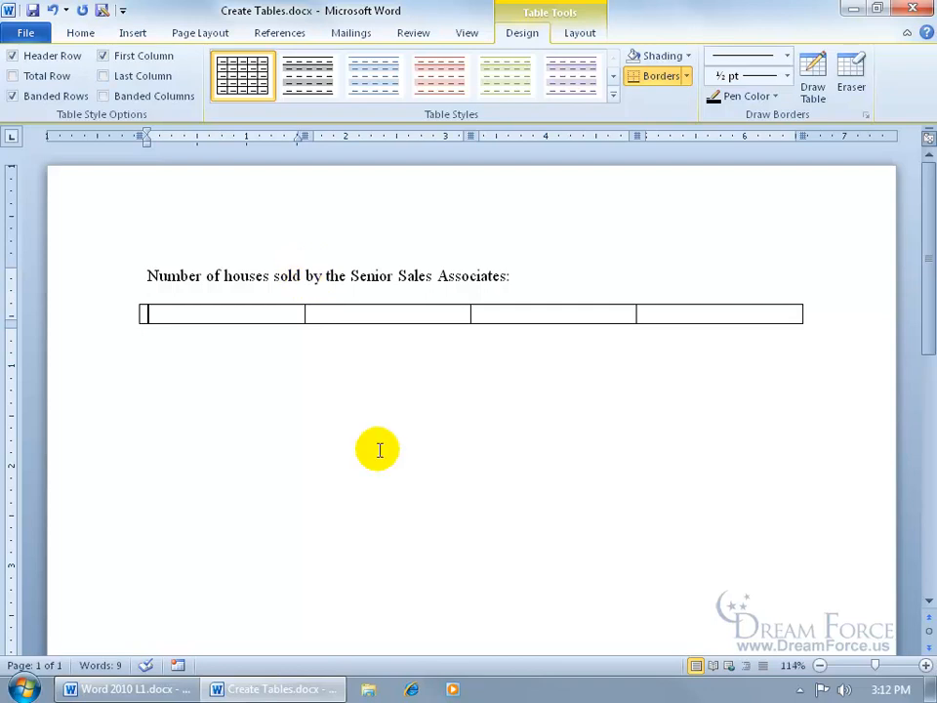
pyautogui.write('Associates')
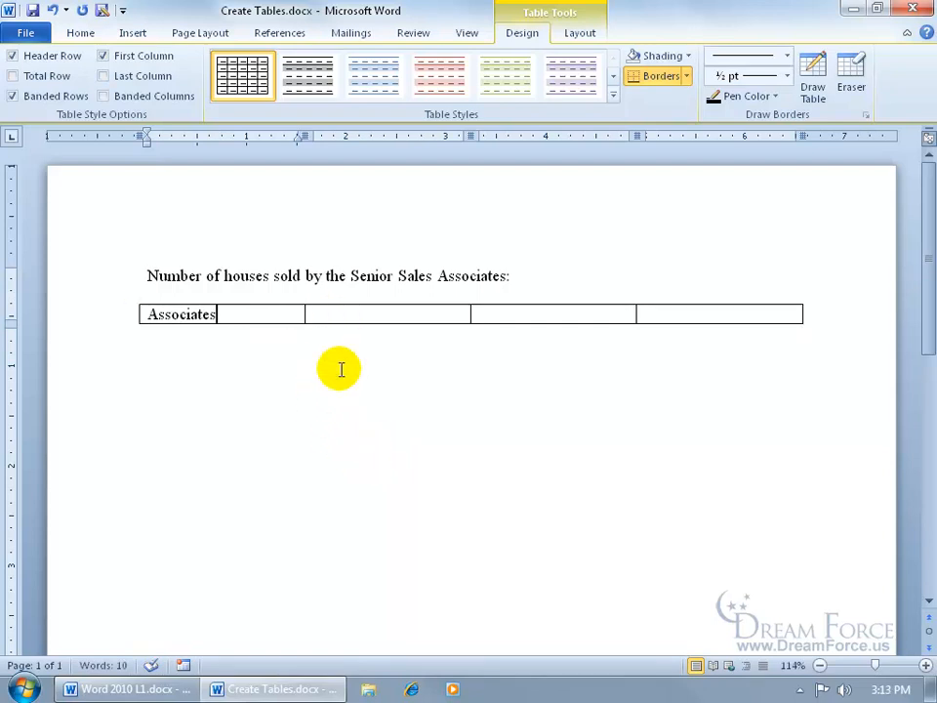
pyautogui.press('Tab')
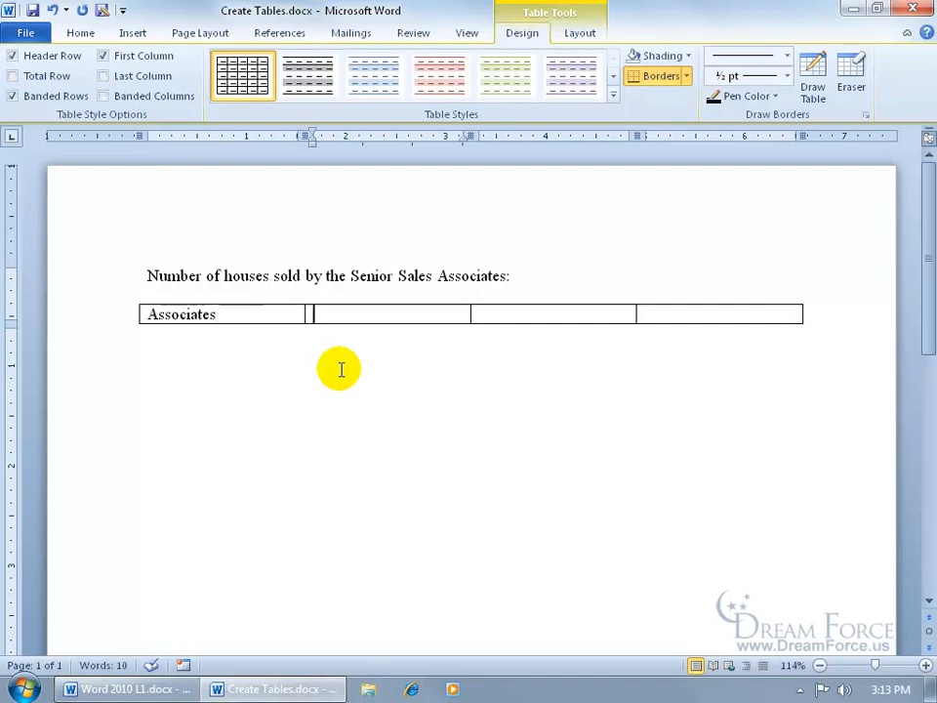
# Step: Enter the month headings "Jan", "Feb" and "Mar" in the remaining three cells of the table's first row
pyautogui.write('Jan')
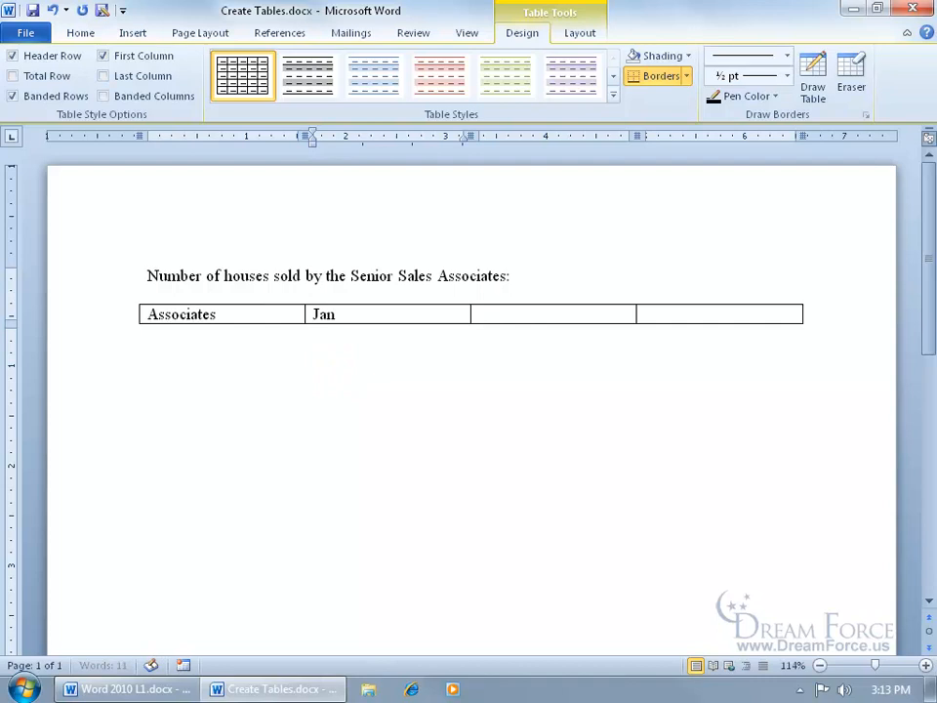
pyautogui.press('Tab')
pyautogui.write('Feb')
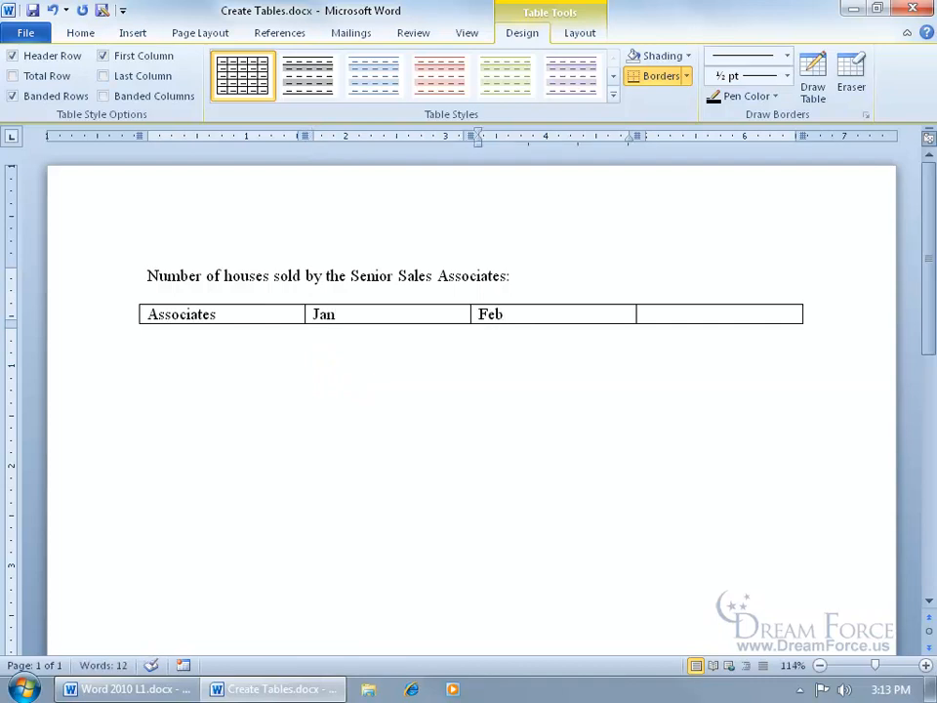
pyautogui.press('Tab')
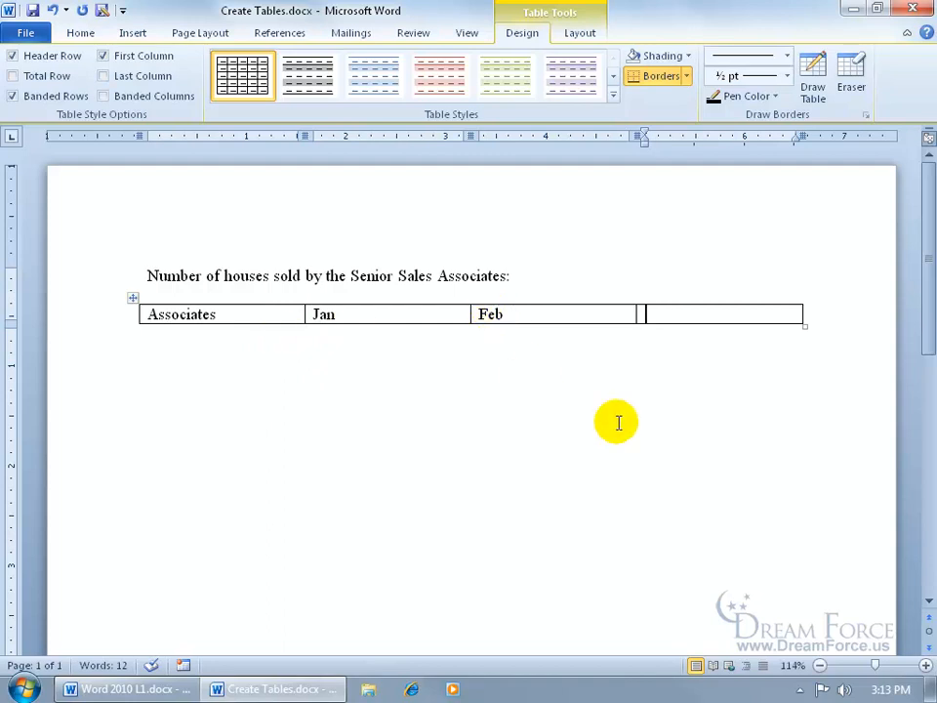
pyautogui.hotkey('shift', 'Tab')
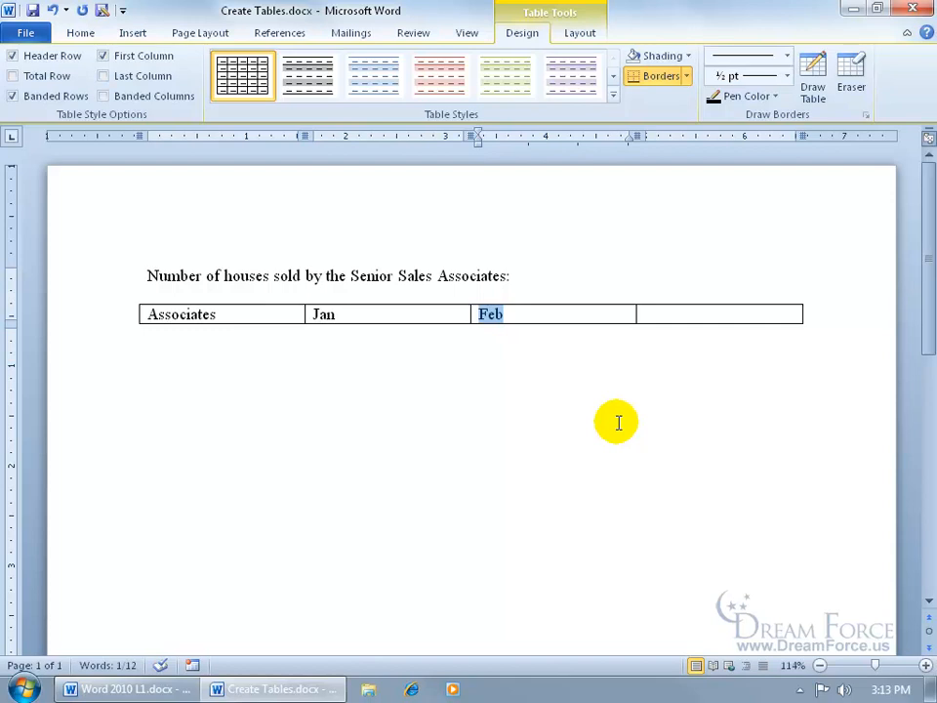
pyautogui.press('Tab')
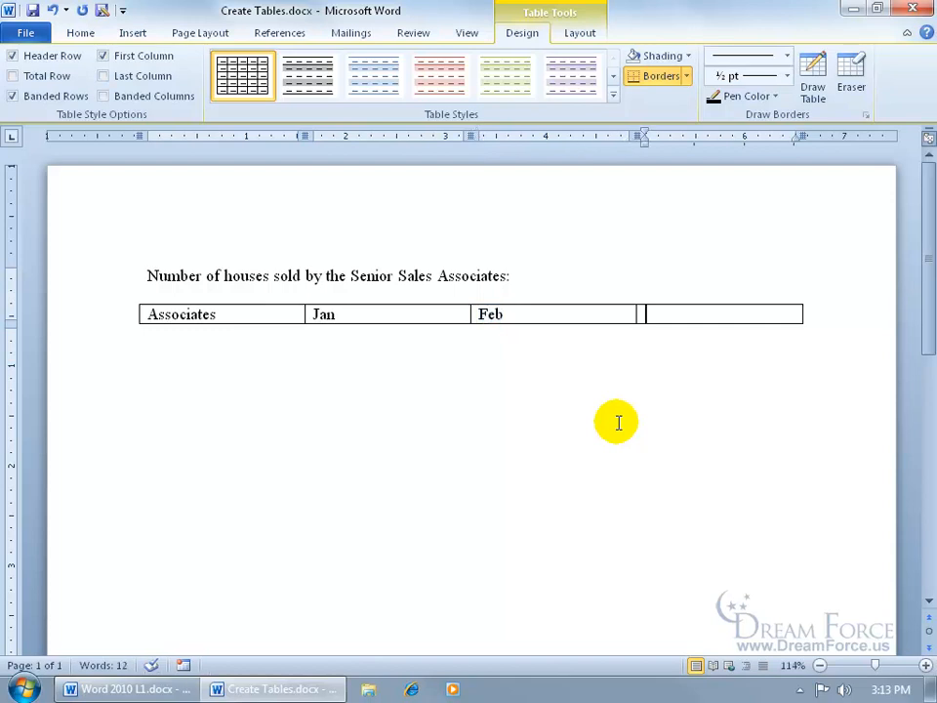
pyautogui.write('Mar')
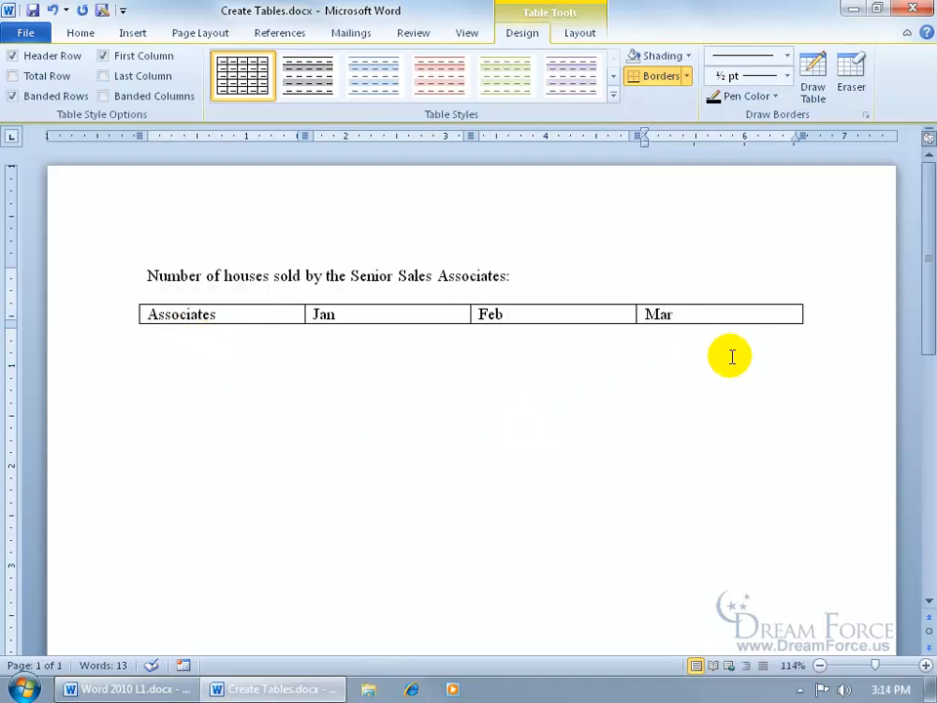
# Step: Add a second table row with the sales associate's full name and the values 56, 44 and 22 for Jan, Feb and Mar
pyautogui.press('Tab')
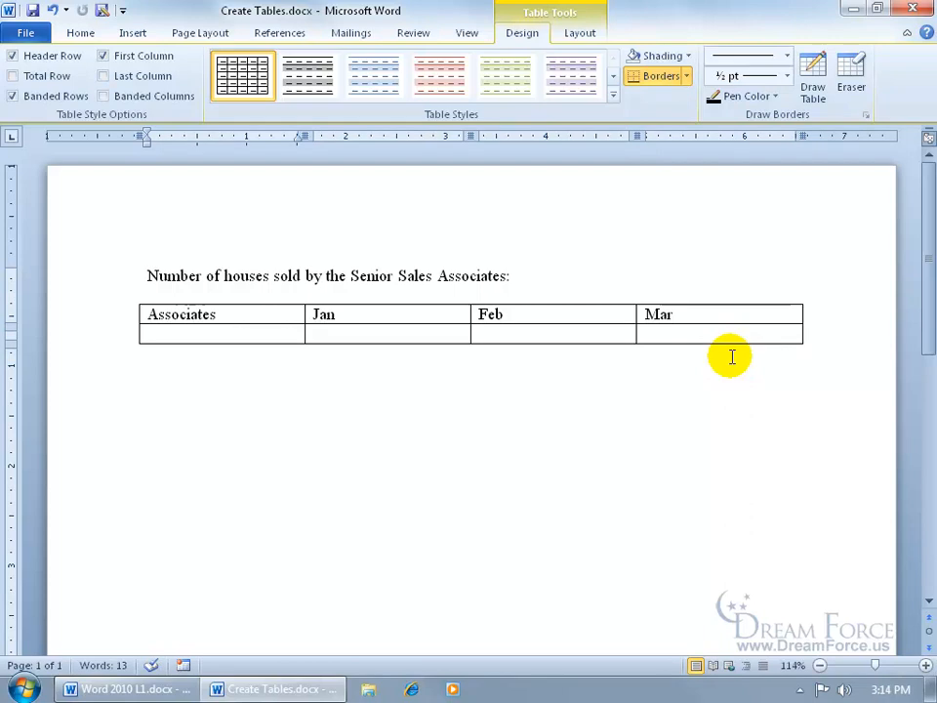
pyautogui.write('Bob ')
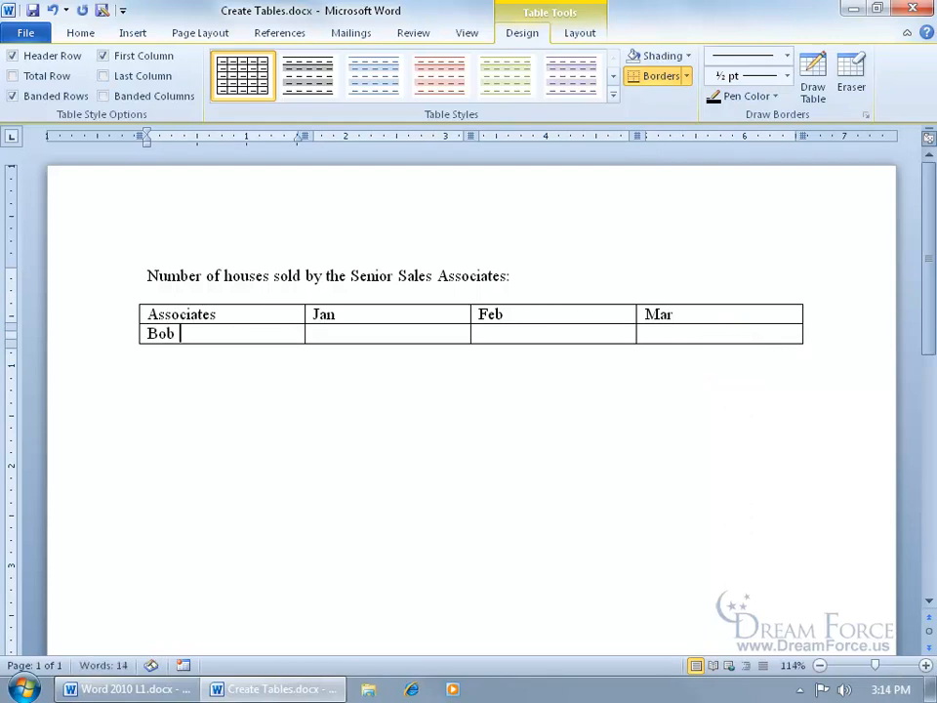
pyautogui.write('Jones')
pyautogui.press('Tab')
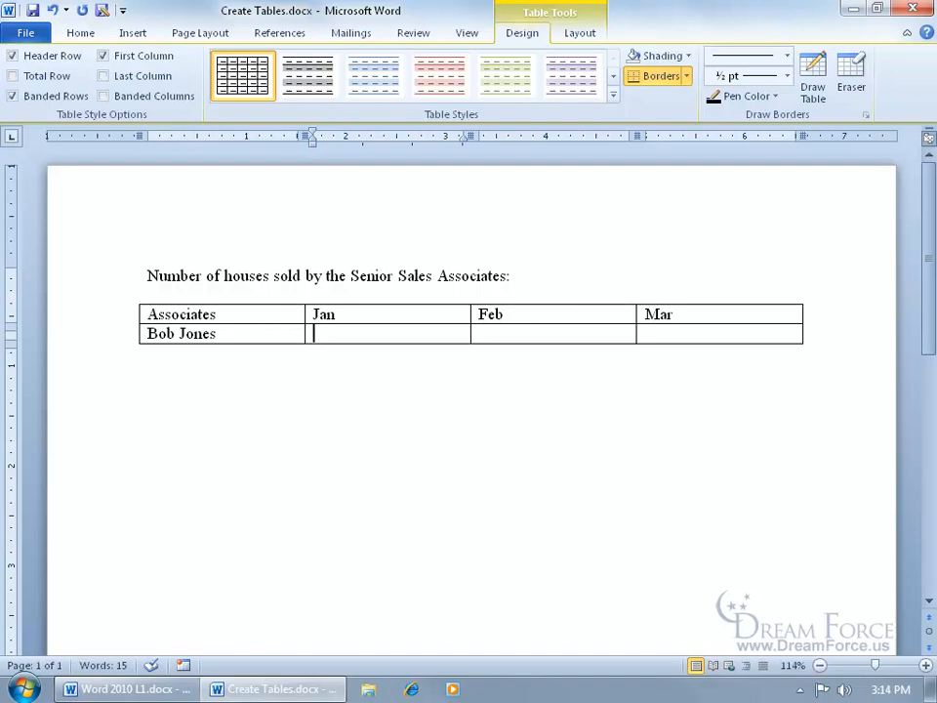
pyautogui.write('56')
pyautogui.press('Tab')
pyautogui.write('44')
pyautogui.press('Tab')
pyautogui.write('22')
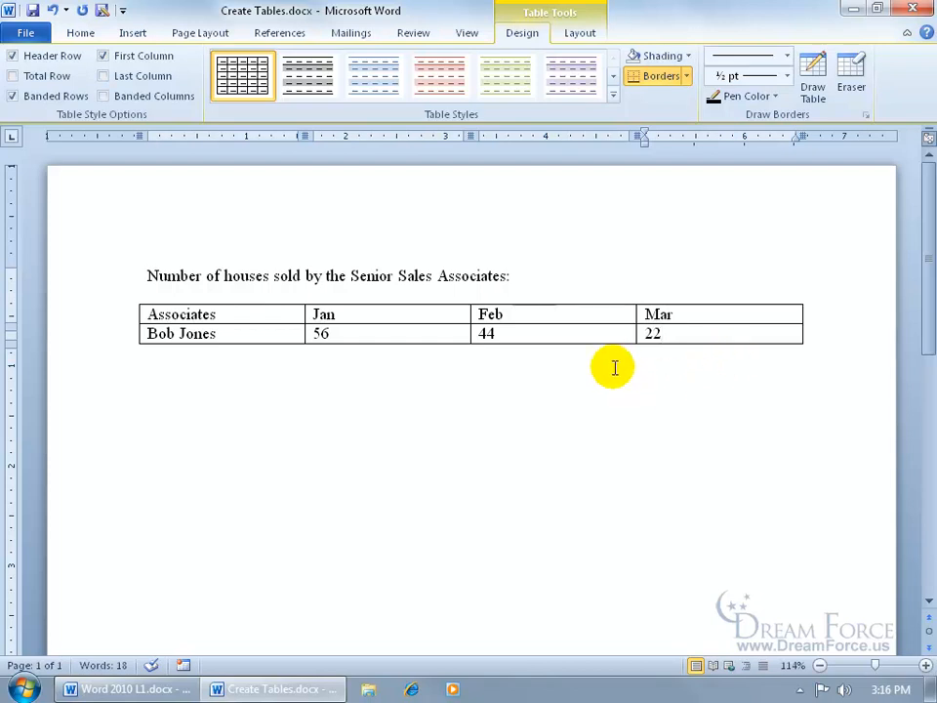
pyautogui.press('Up')
pyautogui.press('Left')
pyautogui.press('Left')
pyautogui.press('Left')
pyautogui.press('Left')
pyautogui.press('Left')
pyautogui.press('Down')
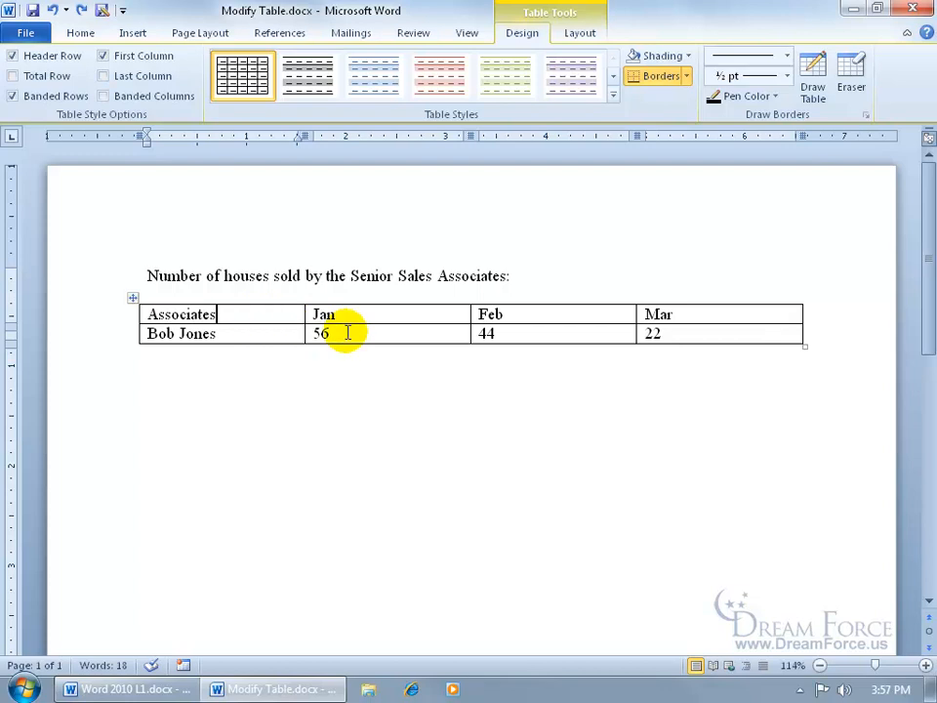
pyautogui.press('Tab')
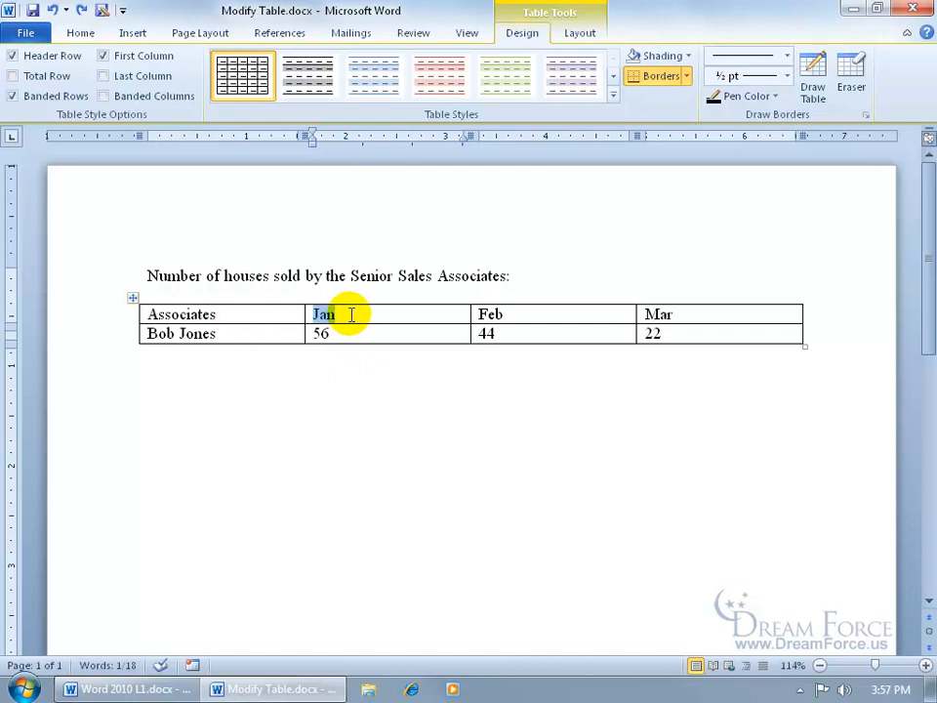
# Step: In Modify Table.docx, show formatting marks and insert a tab character after the text line and another after "Associates" in its cell
pyautogui.click(523, 275)
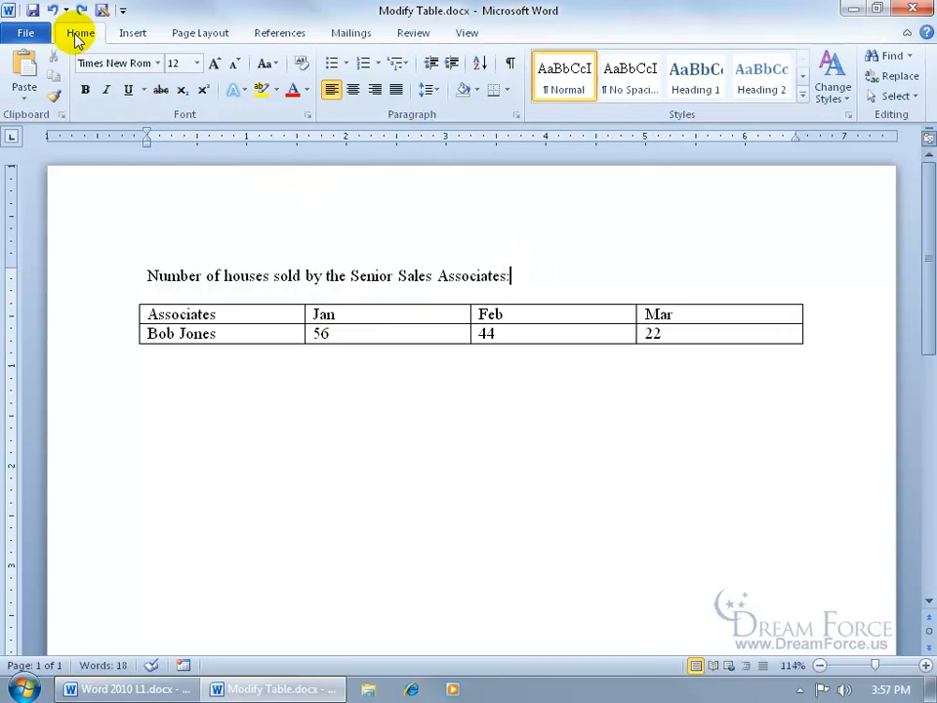
pyautogui.click(510, 65)
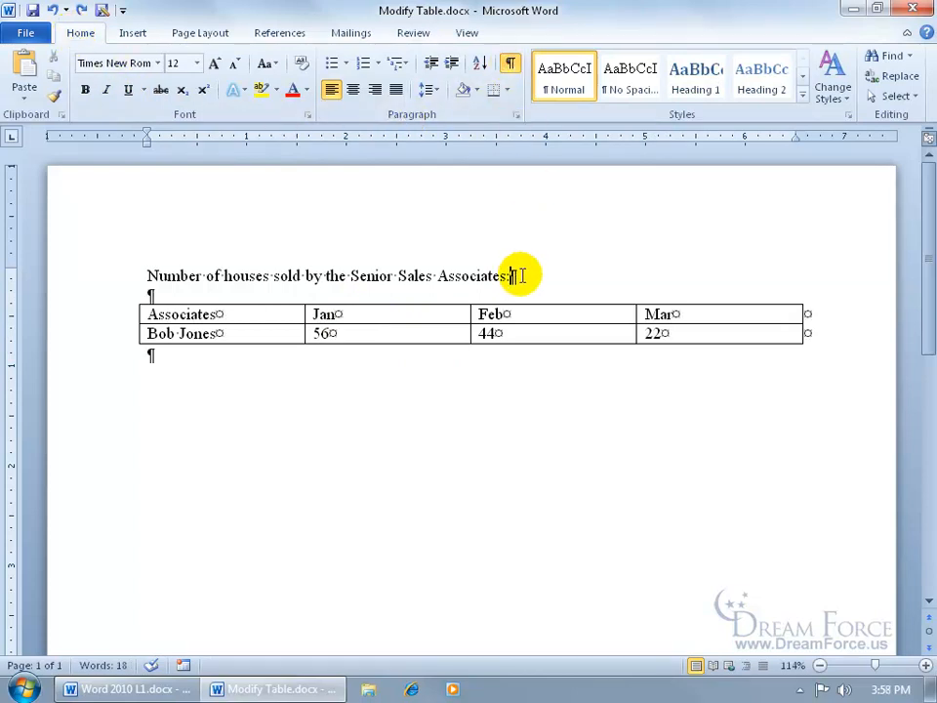
pyautogui.press('Tab')
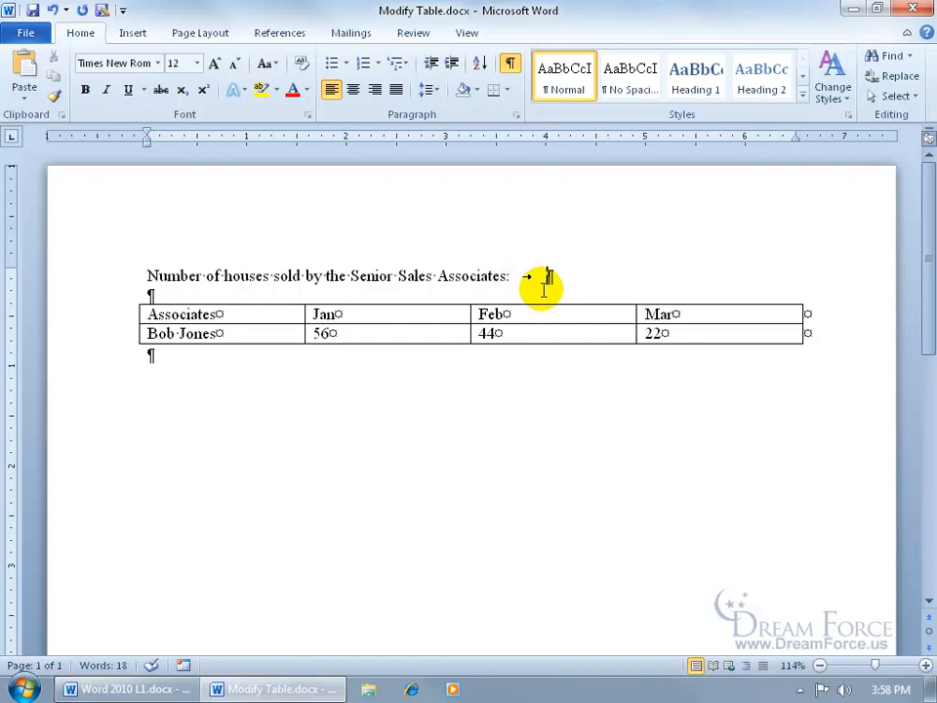
pyautogui.click(223, 314)
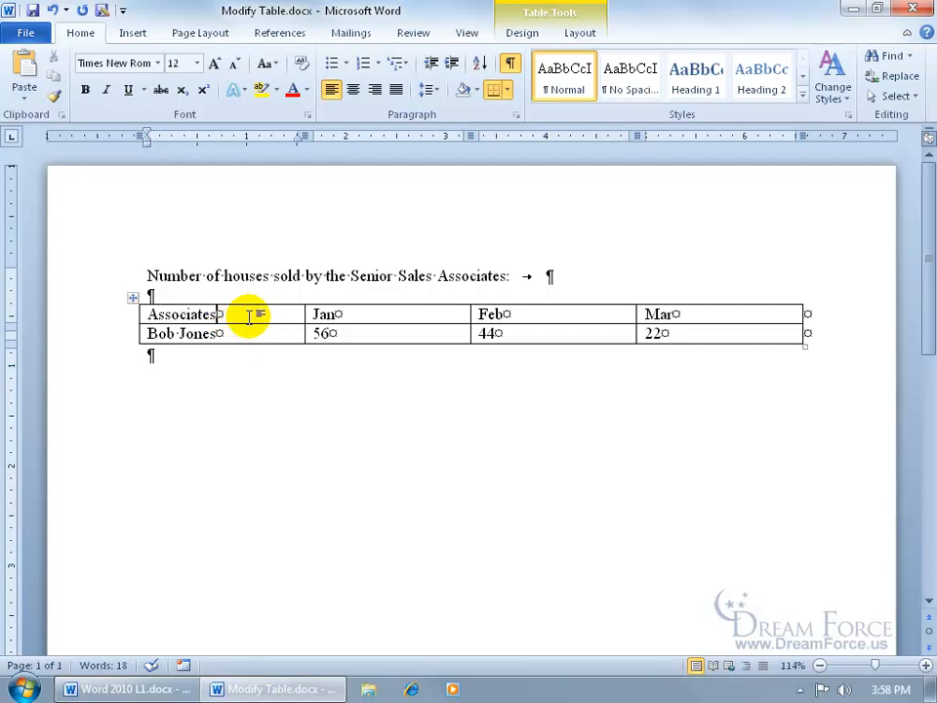
pyautogui.hotkey('ctrl', 'Tab')
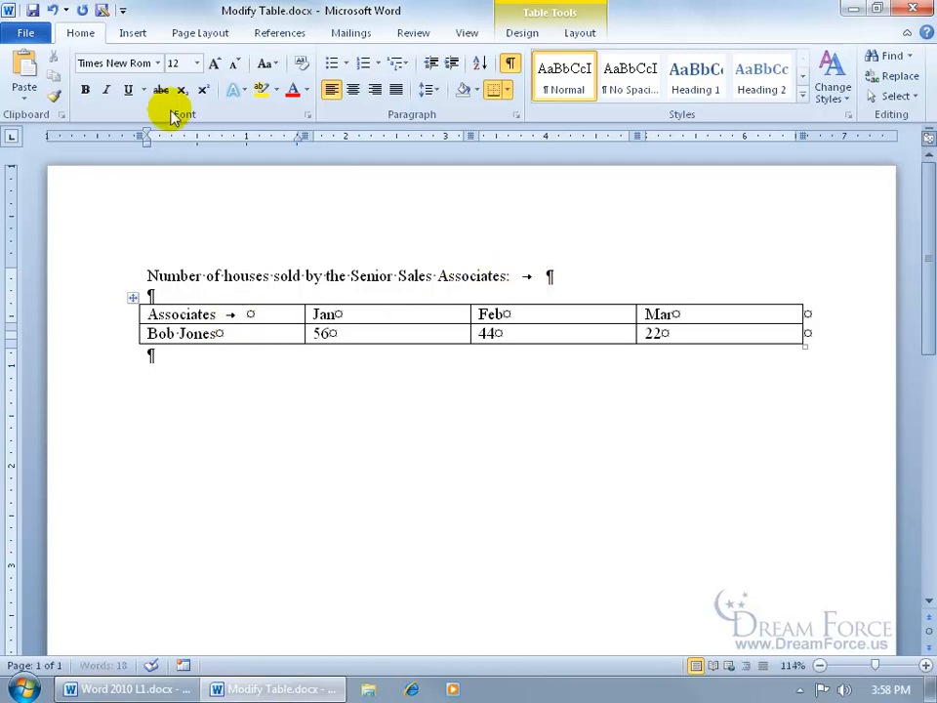
# Step: Undo both inserted tab characters and hide the formatting marks
pyautogui.click(51, 10)
pyautogui.click(50, 10)
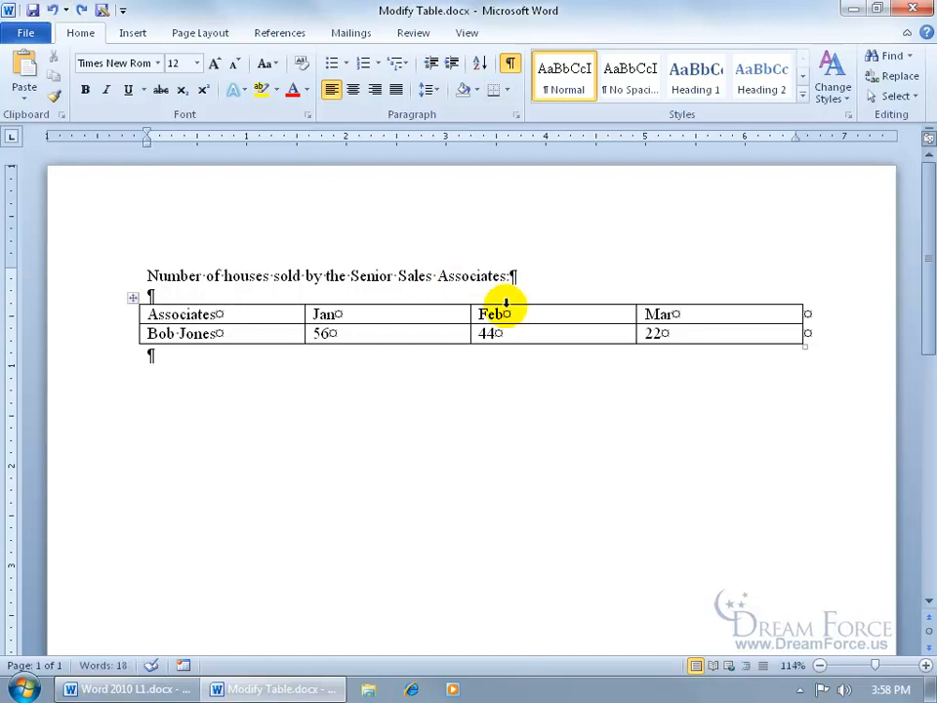
pyautogui.click(509, 64)
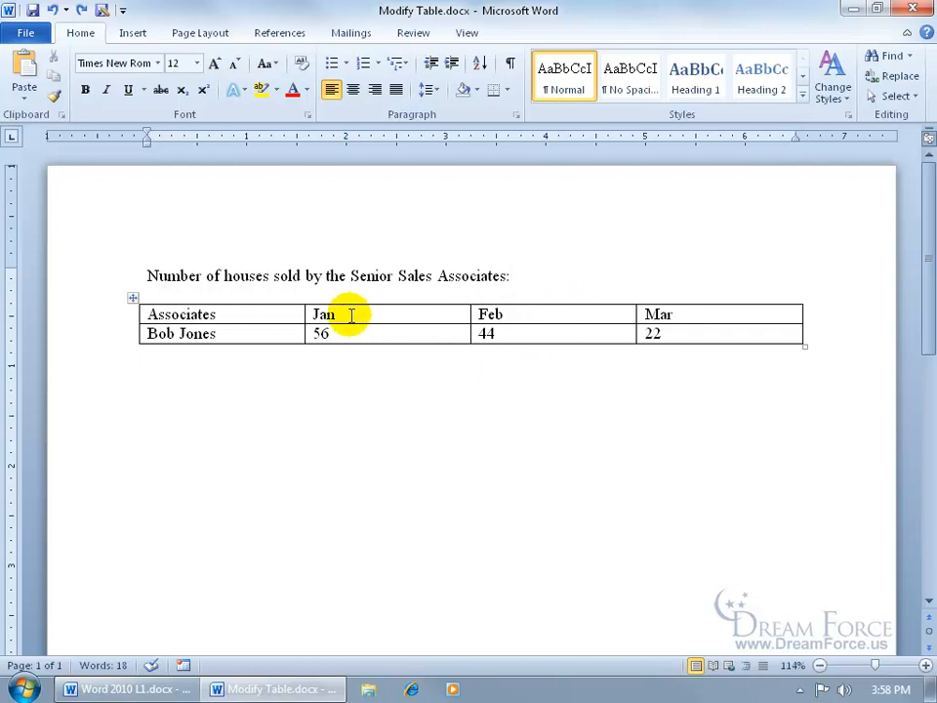
# Step: Move the entire Feb column in front of the Jan column in the table
pyautogui.click(553, 302)
pyautogui.hotkey('ctrl', 'c')
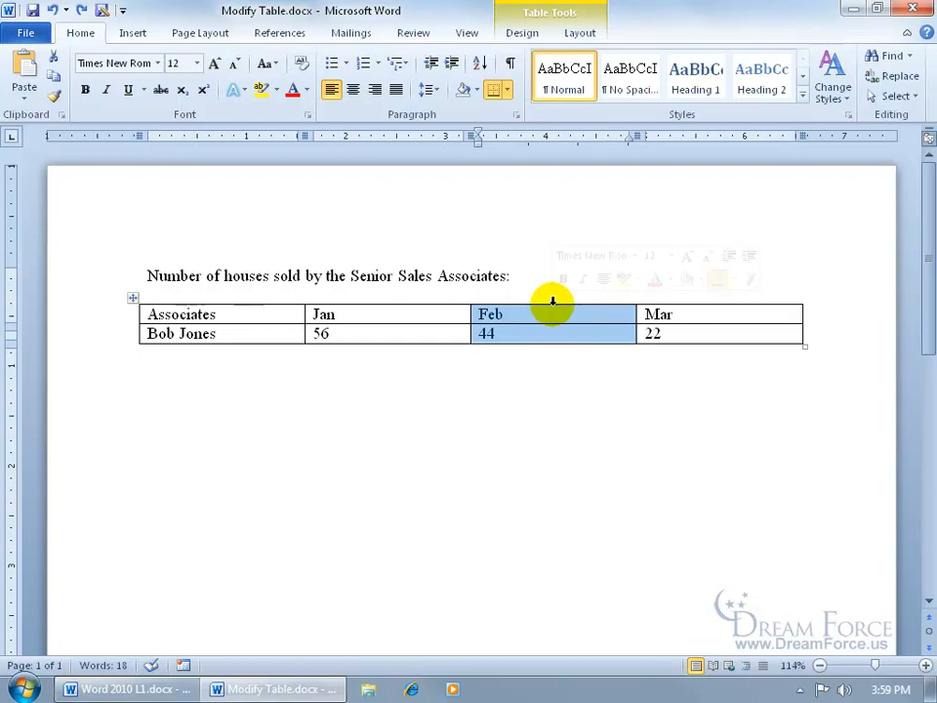
pyautogui.press('BackSpace')
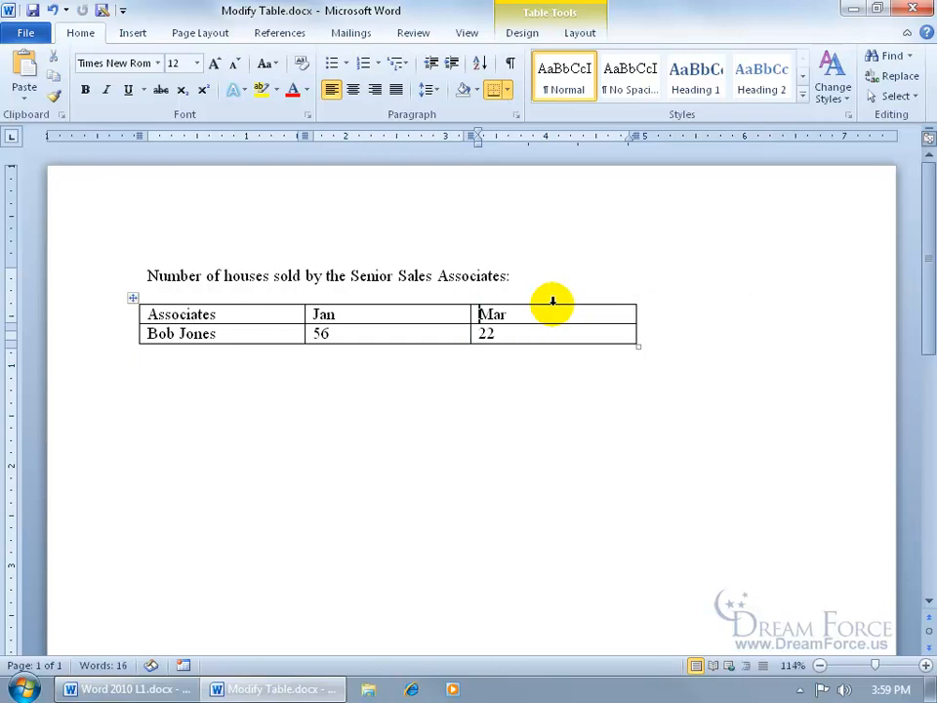
pyautogui.click(360, 315)
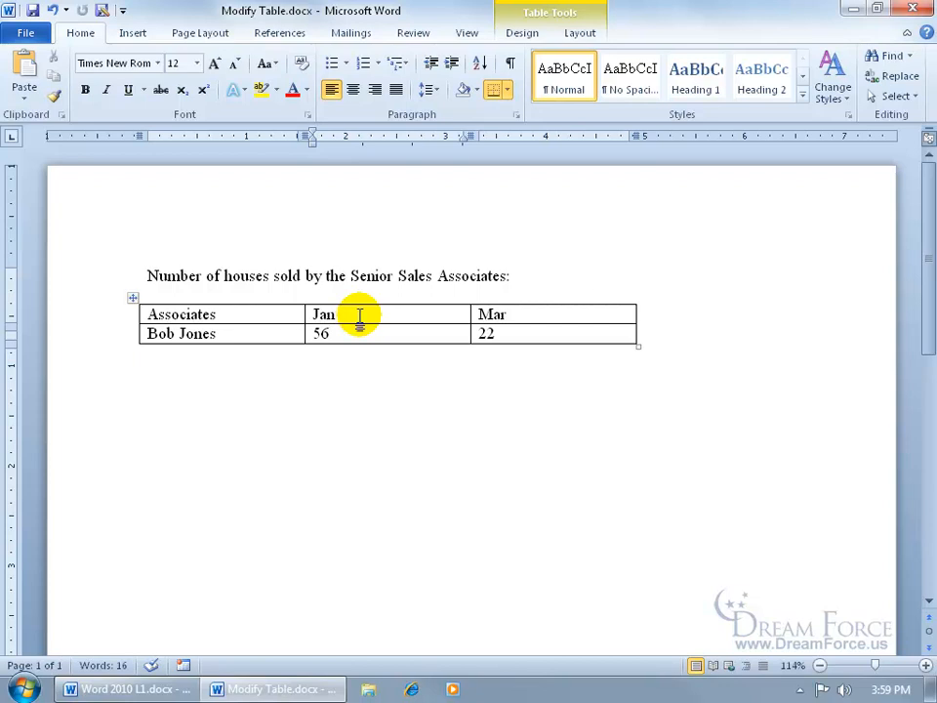
pyautogui.hotkey('ctrl', 'v')
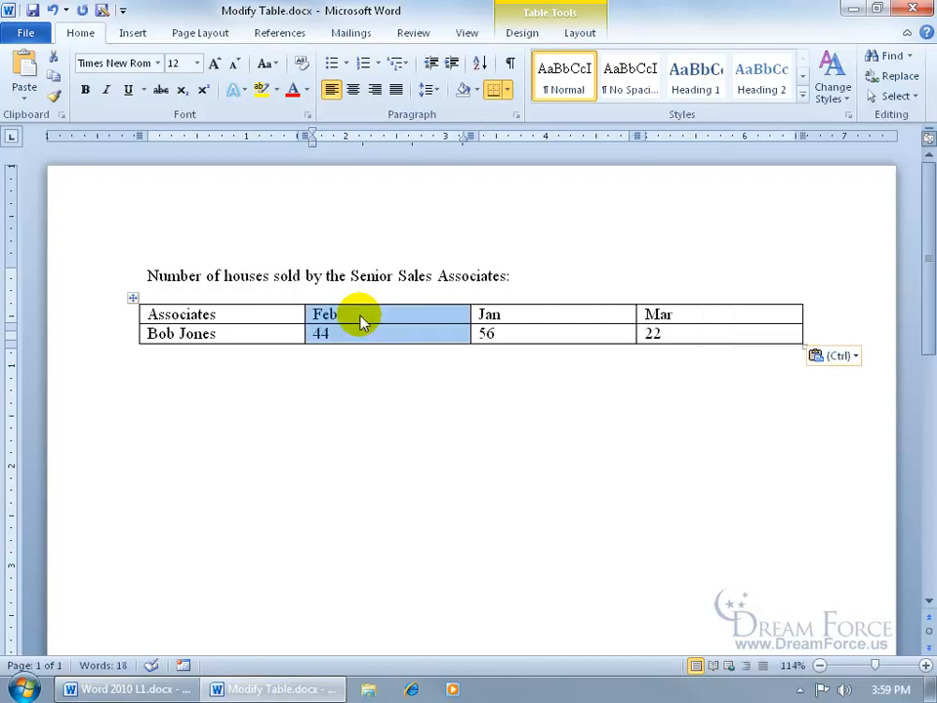
# Step: Undo the column paste and paste the Feb column in front of Jan again
pyautogui.click(51, 10)
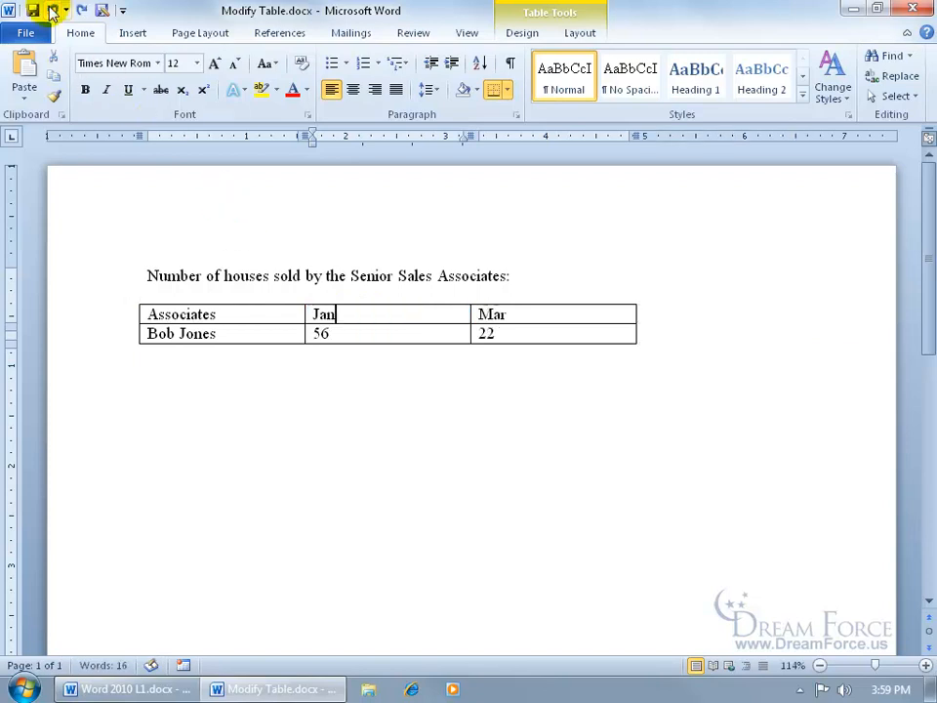
pyautogui.rightClick(351, 312)
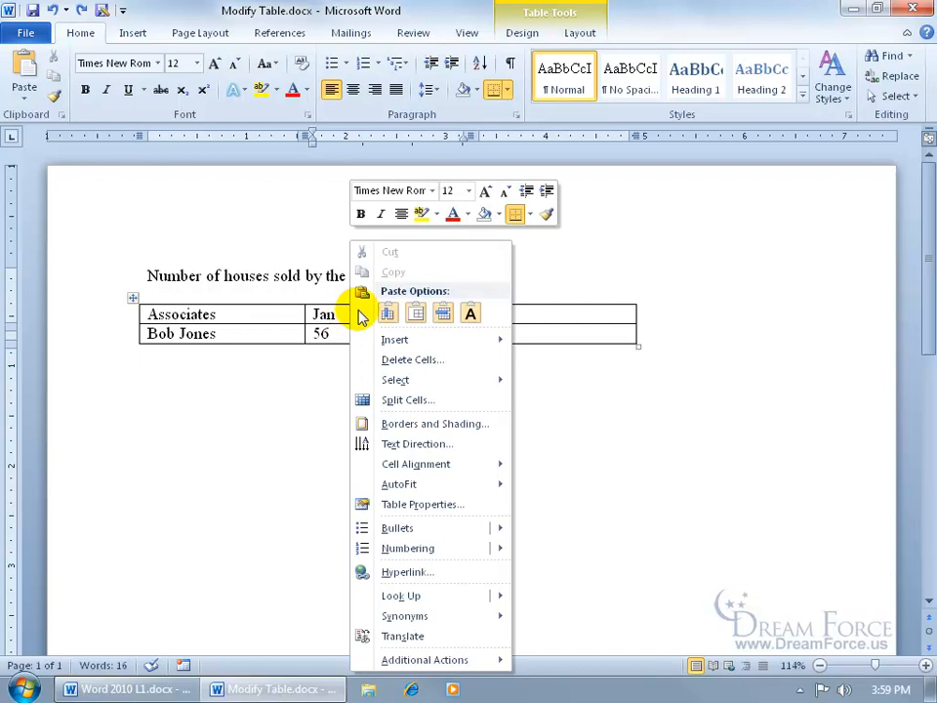
pyautogui.click(387, 314)
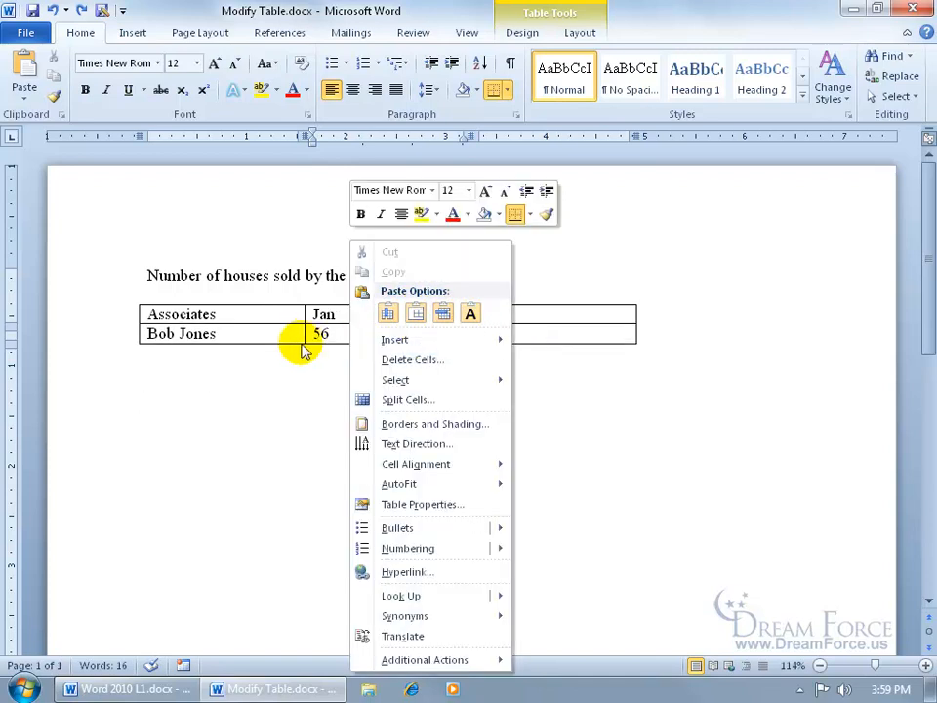
pyautogui.click(269, 314)
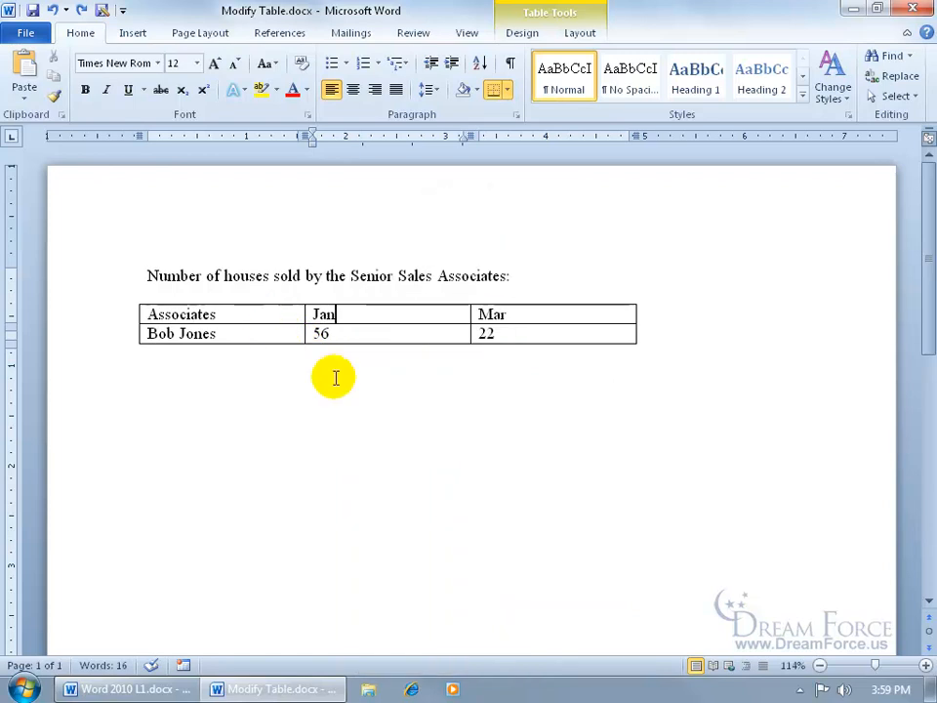
pyautogui.hotkey('ctrl', 'v')
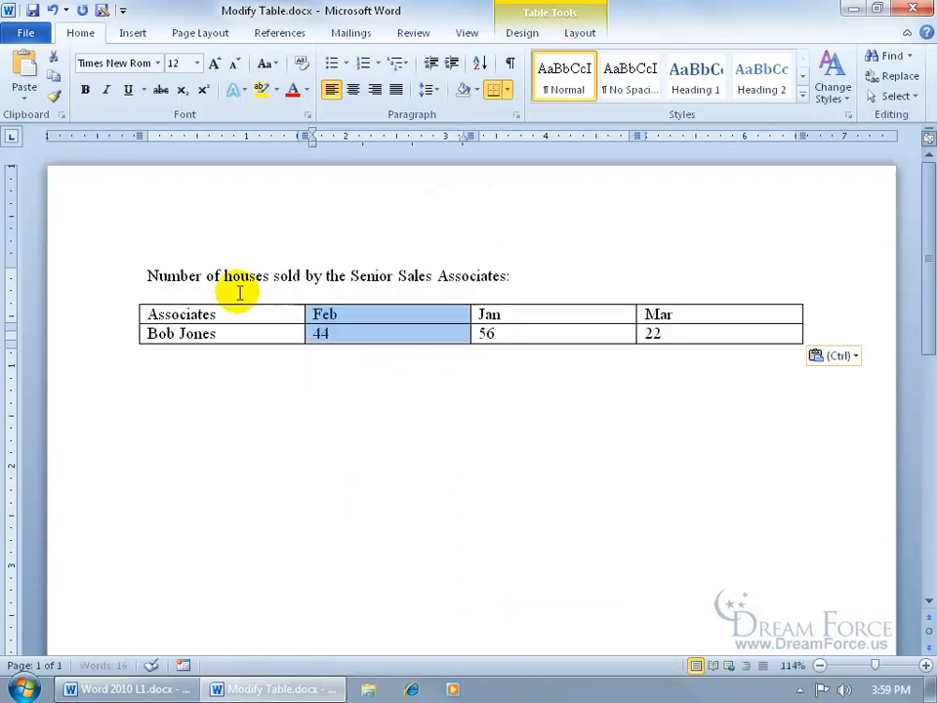
# Step: Narrow the Associates column and fit its width to its longest entry
pyautogui.click(410, 313)
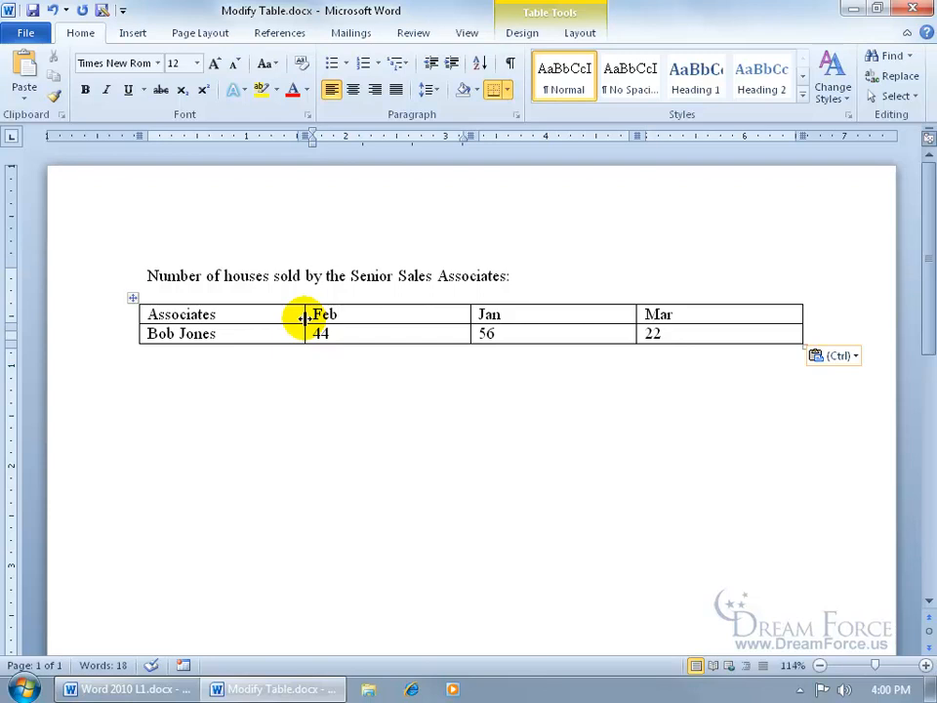
pyautogui.moveTo(305, 315); pyautogui.dragTo(251, 319)
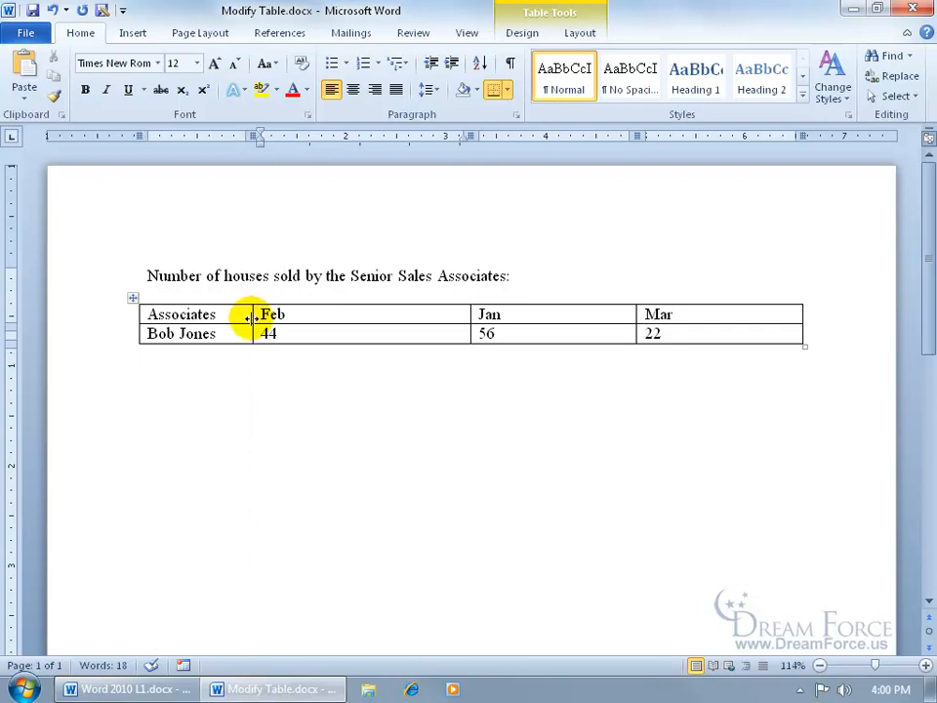
pyautogui.doubleClick(252, 318)
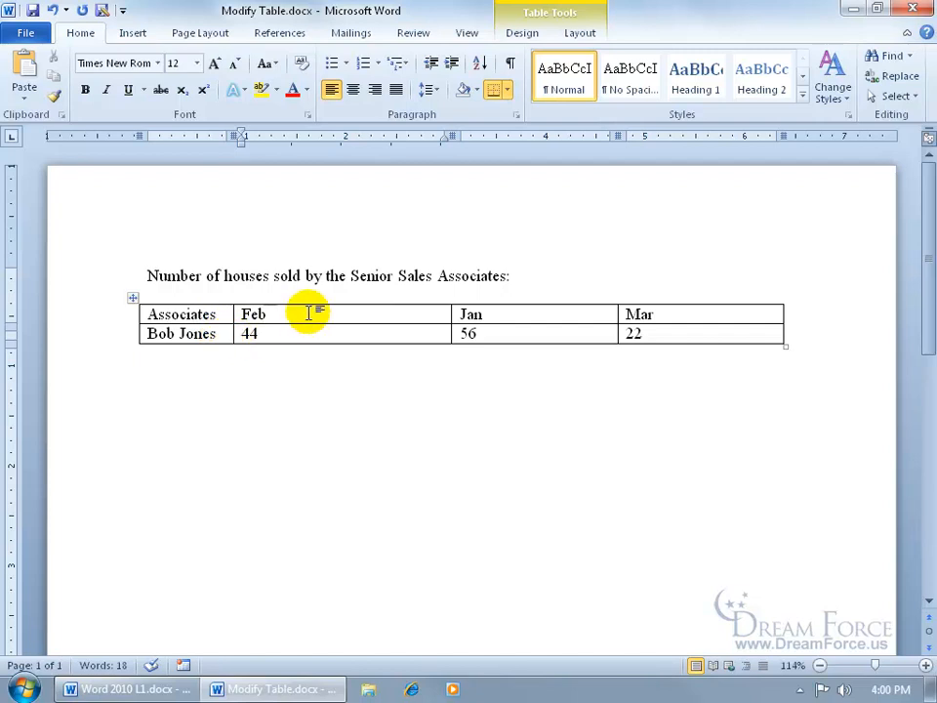
# Step: AutoFit the whole table to its contents and return the cursor to the text line above it
pyautogui.rightClick(309, 312)
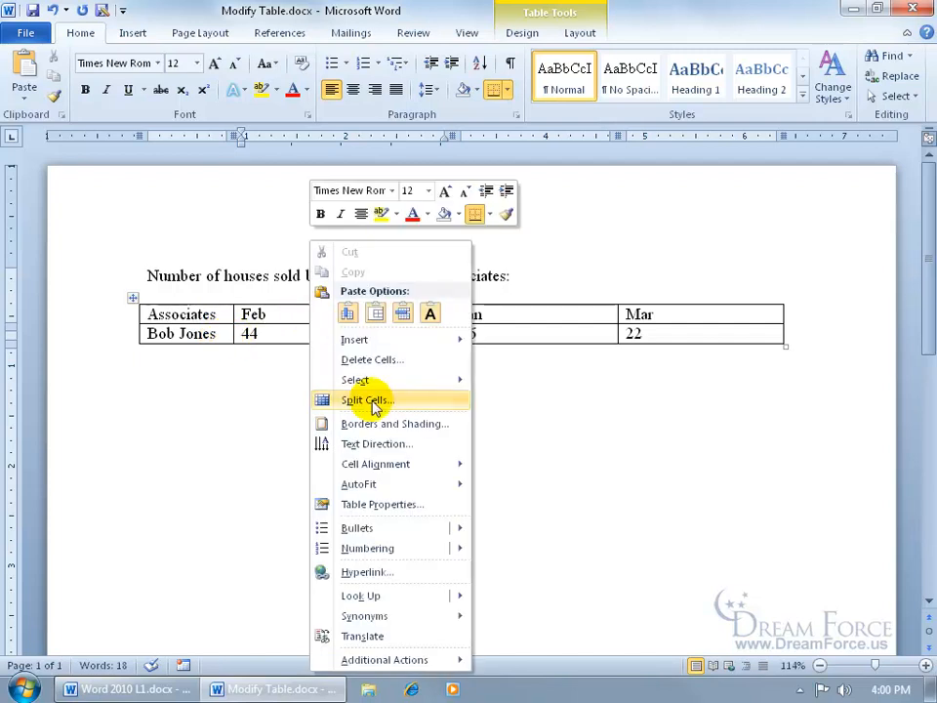
pyautogui.moveTo(387, 485)
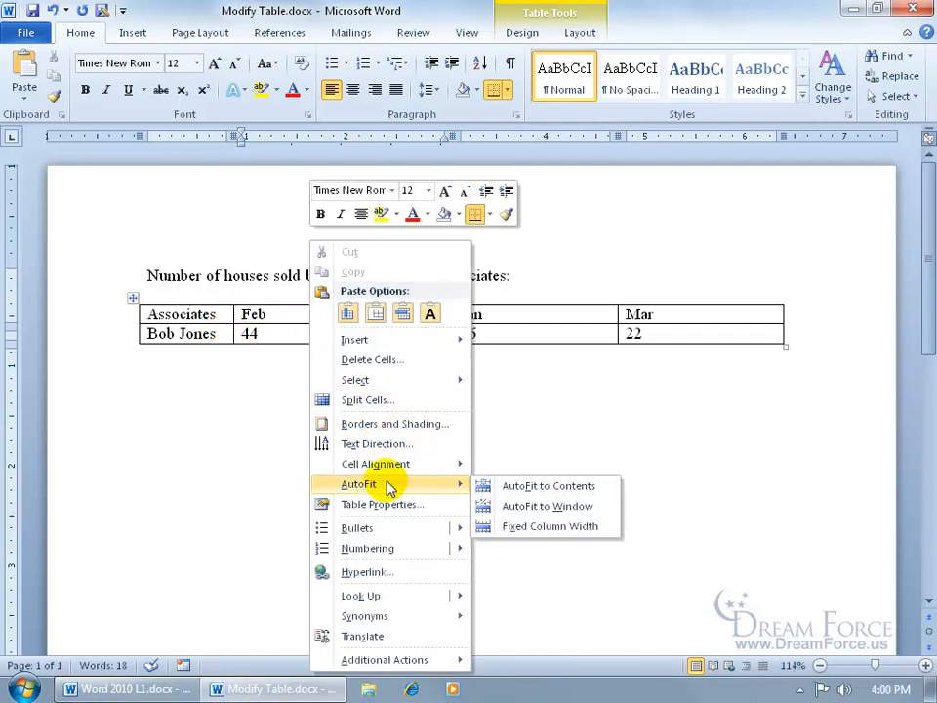
pyautogui.click(550, 488)
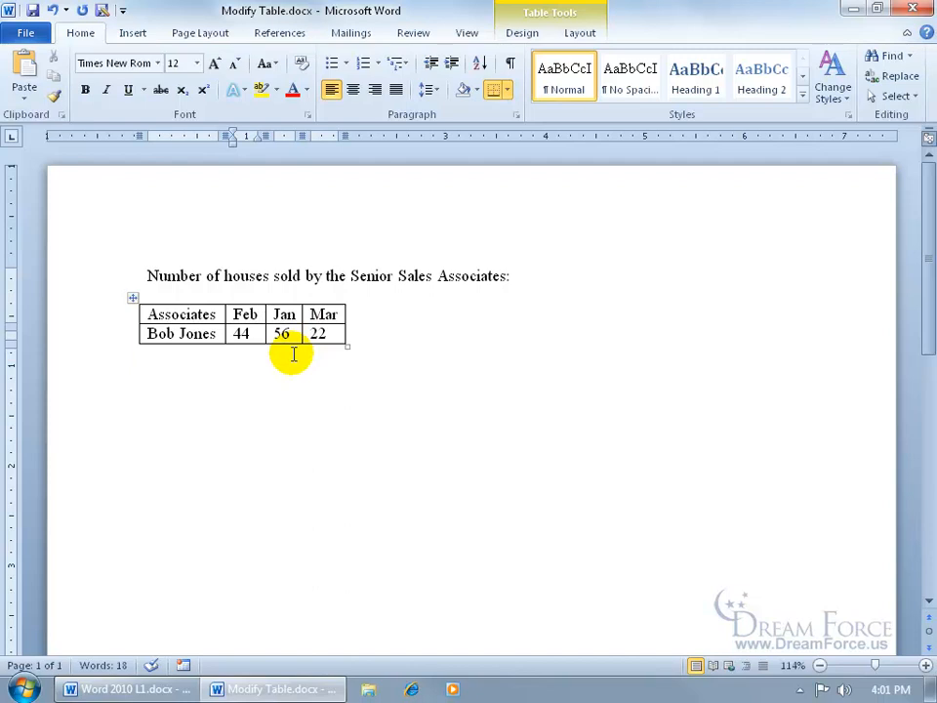
pyautogui.click(316, 287)
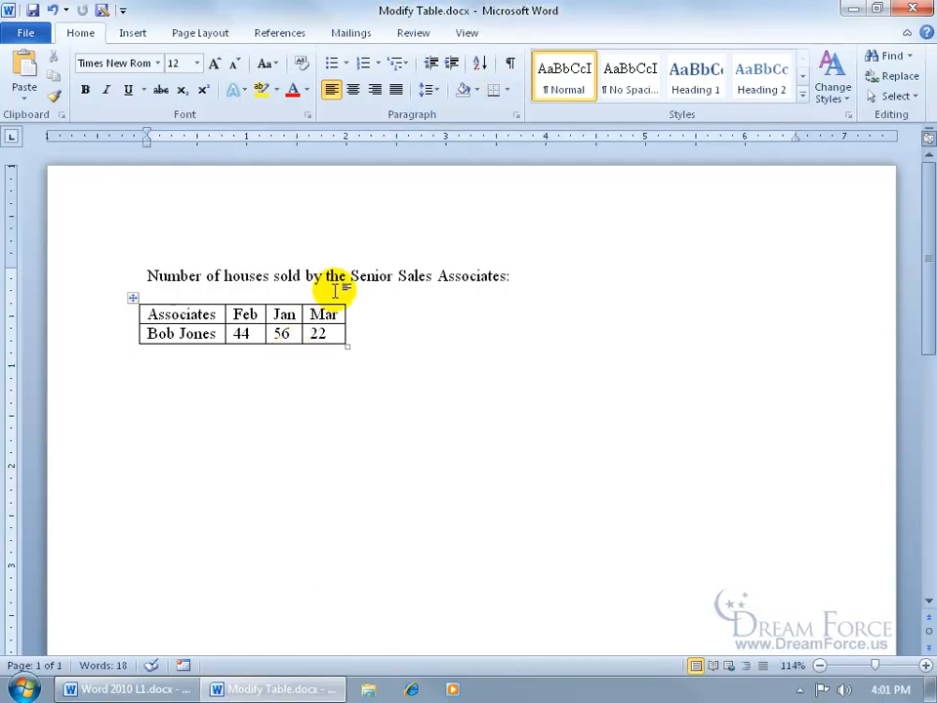
# Step: Move the whole sales table further right in the document and then lower beneath the text line
pyautogui.click(201, 312)
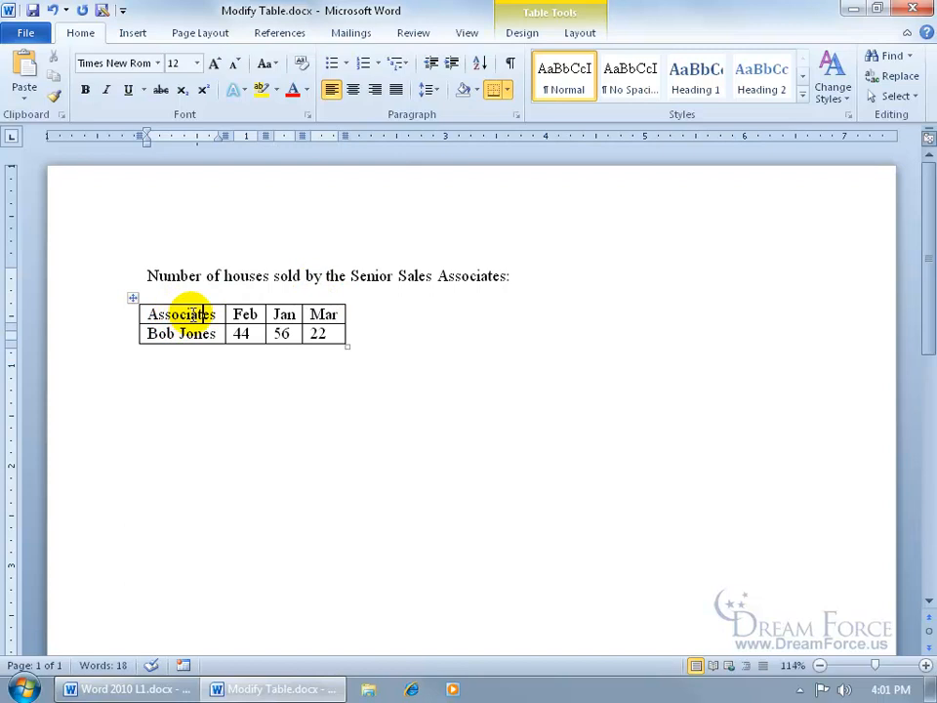
pyautogui.click(146, 296)
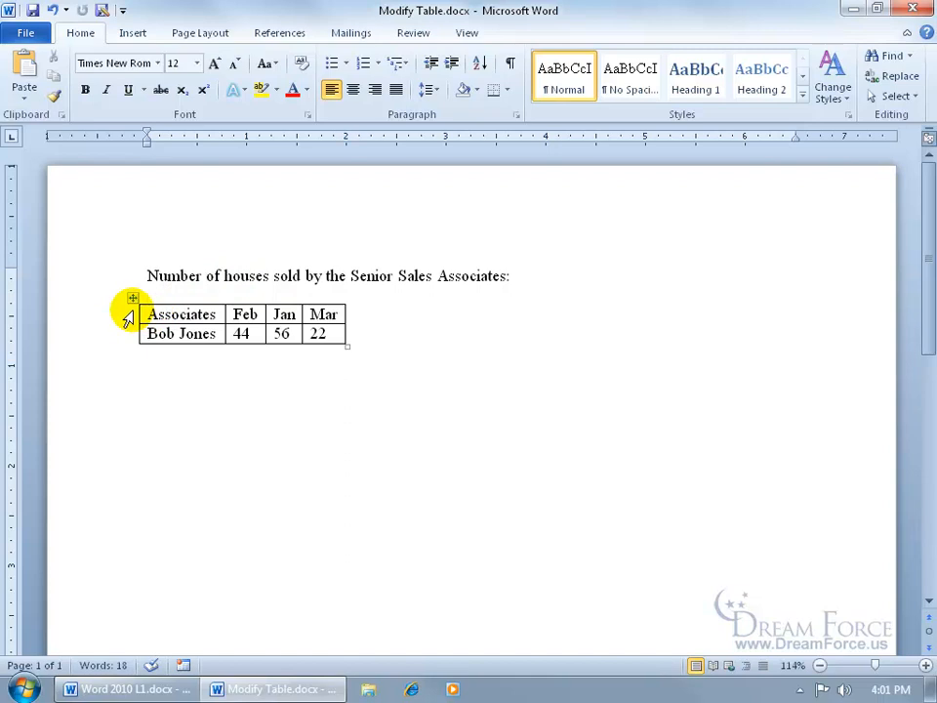
pyautogui.moveTo(134, 299); pyautogui.dragTo(381, 328)
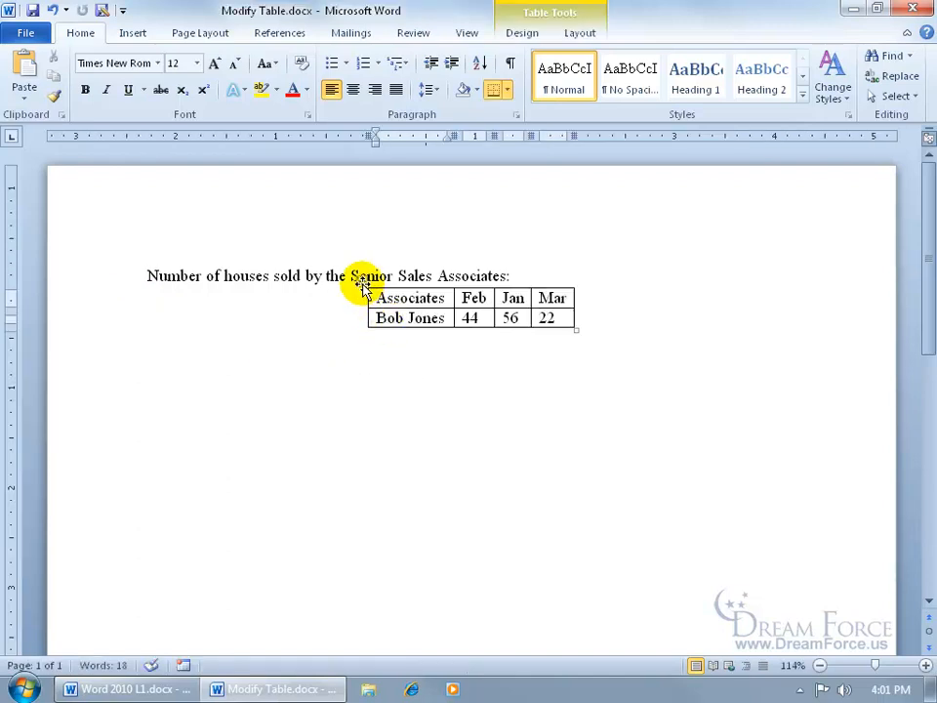
pyautogui.moveTo(362, 286); pyautogui.dragTo(354, 360)
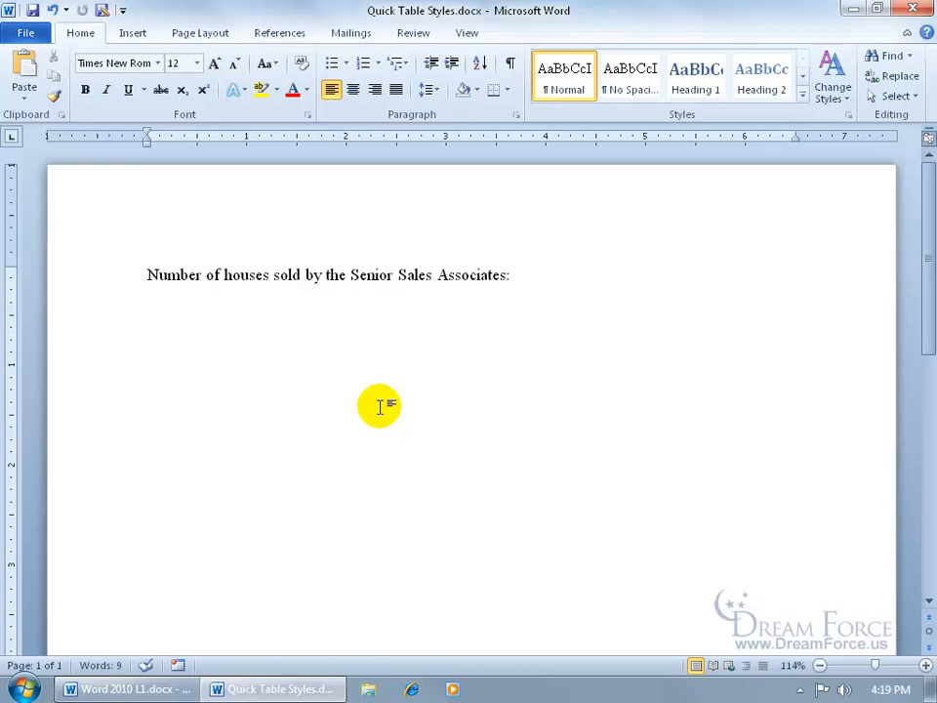
# Step: Insert the built-in Tabular List quick table below the "Number of houses sold" line
pyautogui.click(132, 34)
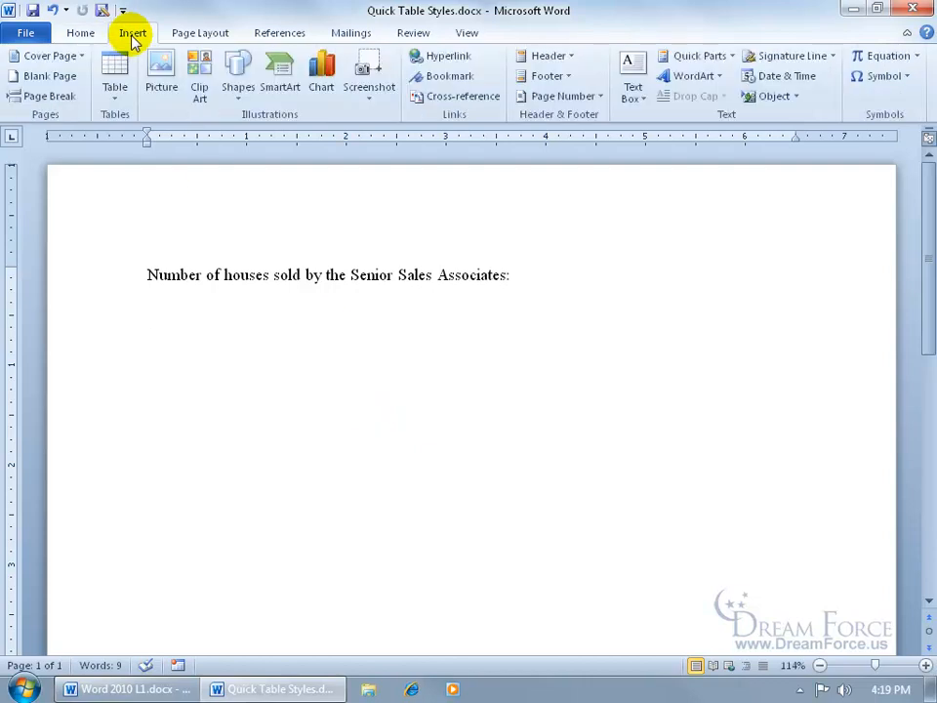
pyautogui.click(117, 101)
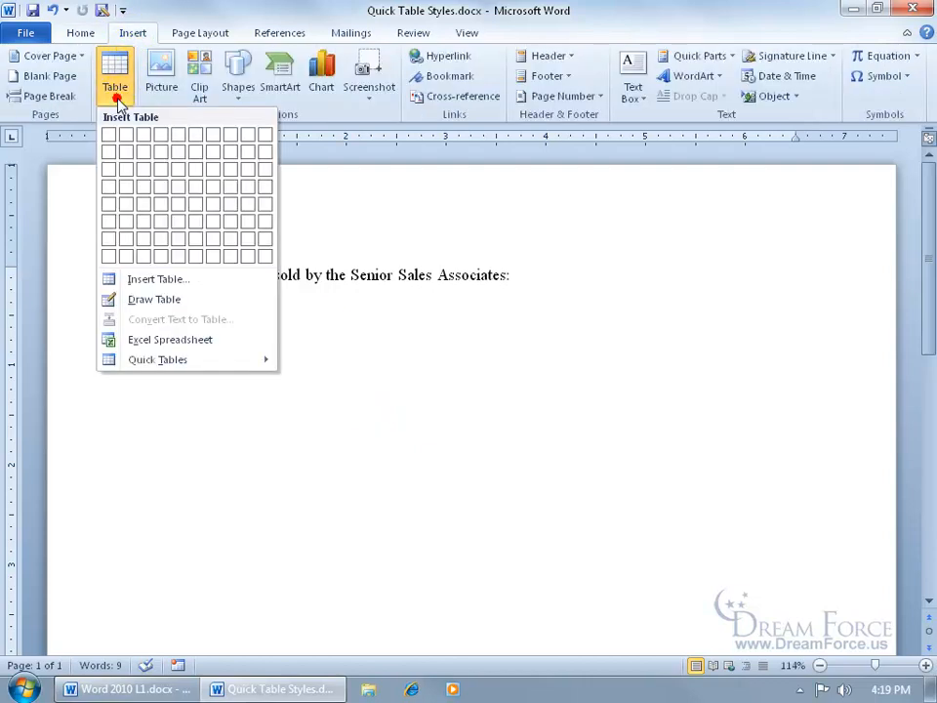
pyautogui.moveTo(171, 361)
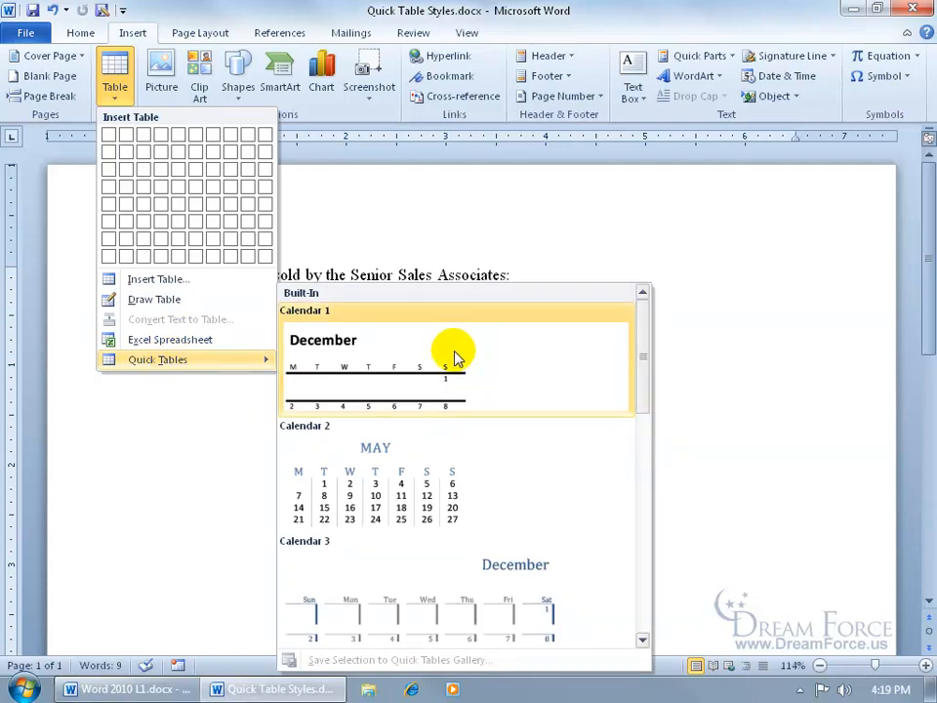
pyautogui.moveTo(640, 361); pyautogui.dragTo(630, 546)
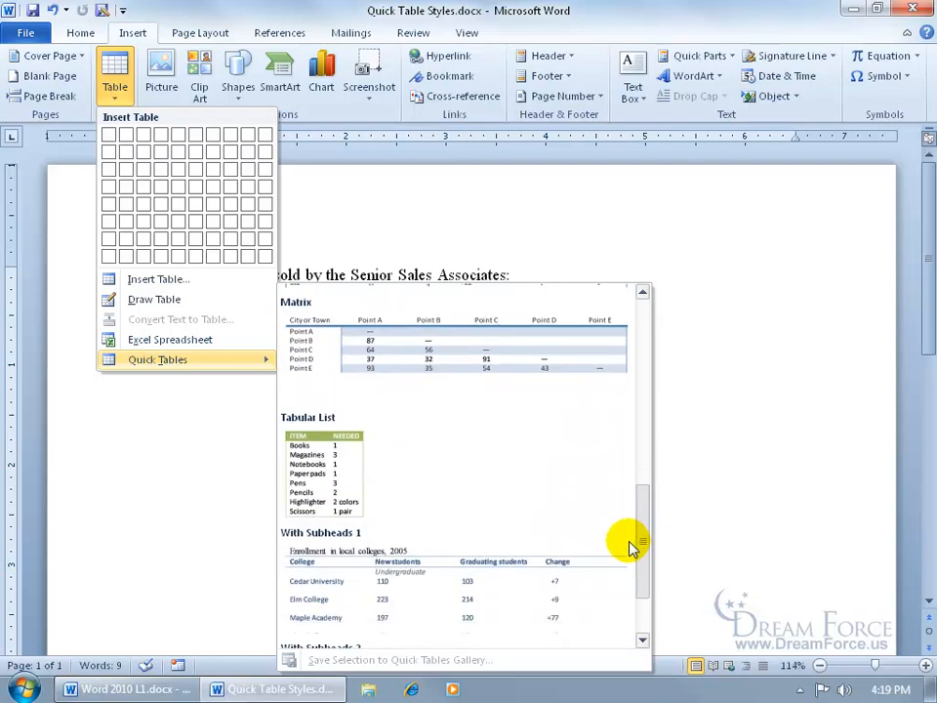
pyautogui.click(347, 483)
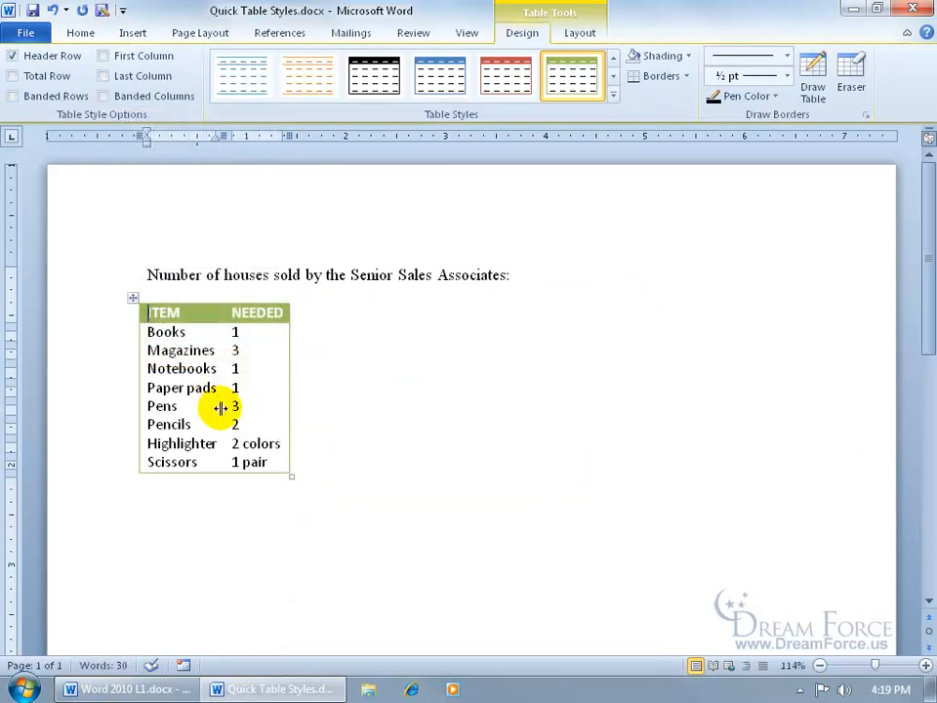
# Step: Insert a new column to the right of the NEEDED column and give it the heading FEB
pyautogui.doubleClick(166, 311)
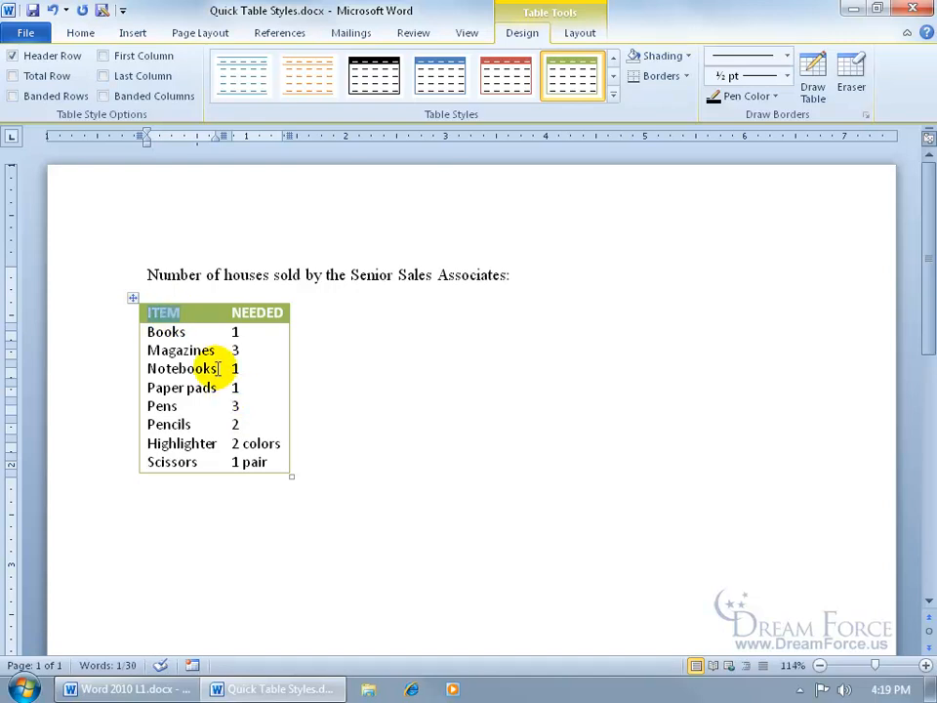
pyautogui.doubleClick(259, 311)
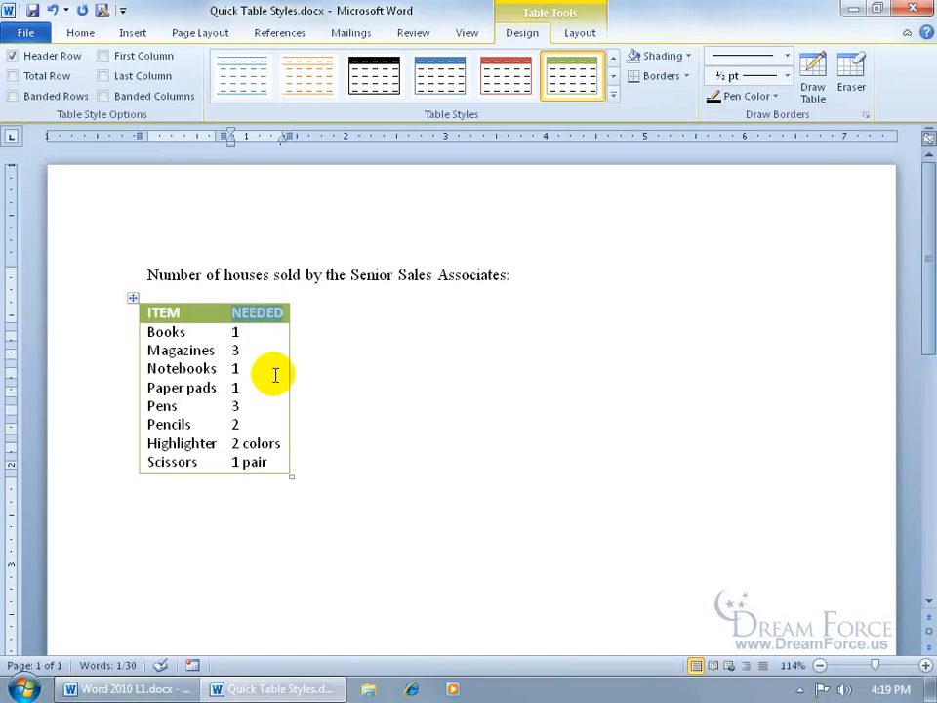
pyautogui.rightClick(272, 311)
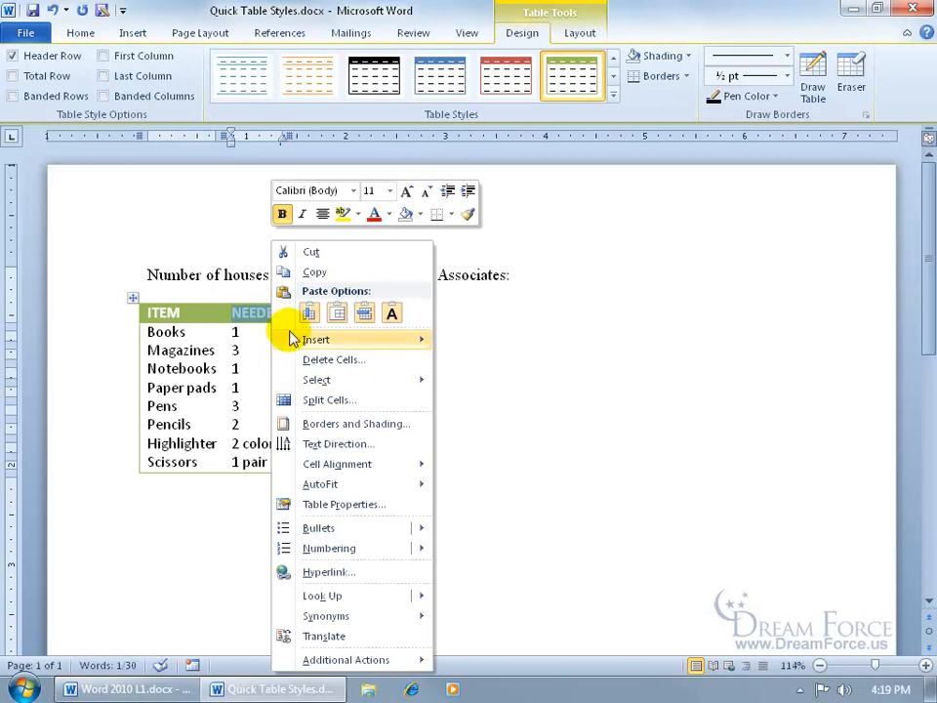
pyautogui.moveTo(298, 346)
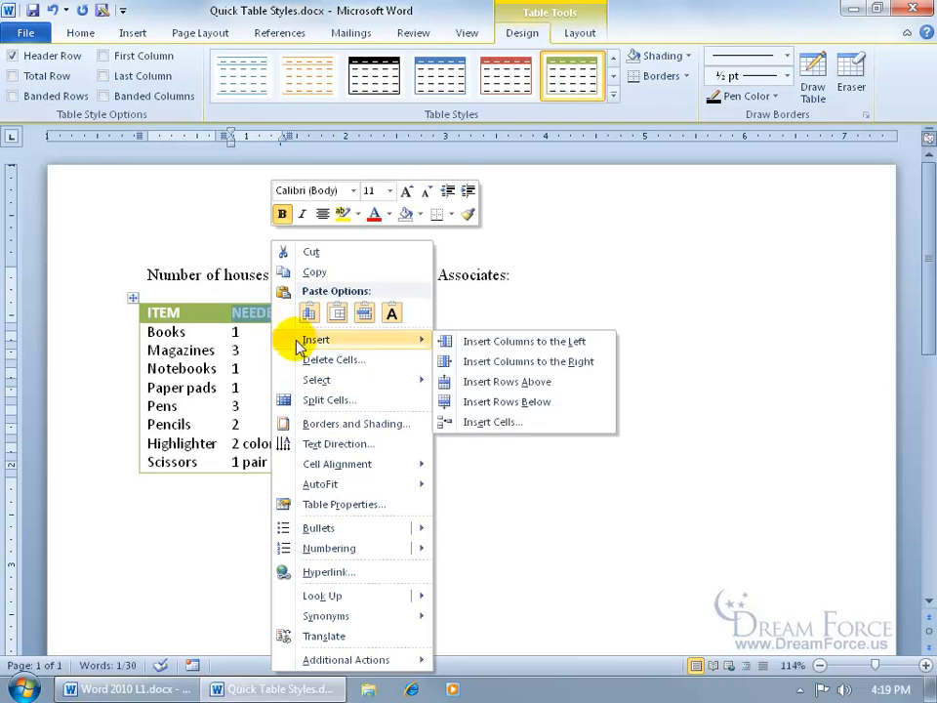
pyautogui.click(522, 361)
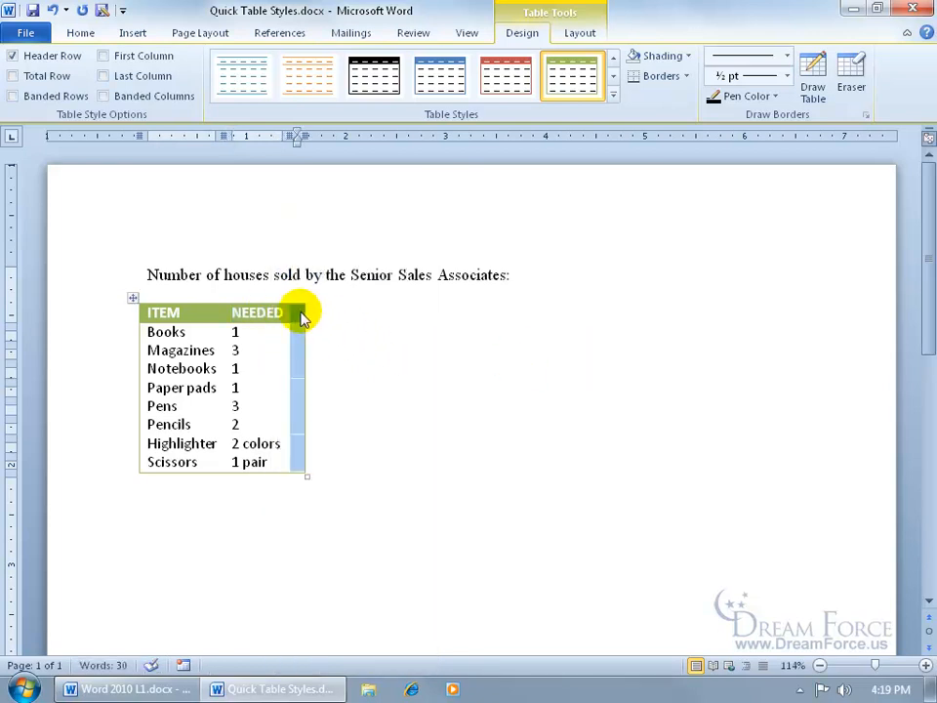
pyautogui.click(298, 312)
pyautogui.write('FEB')
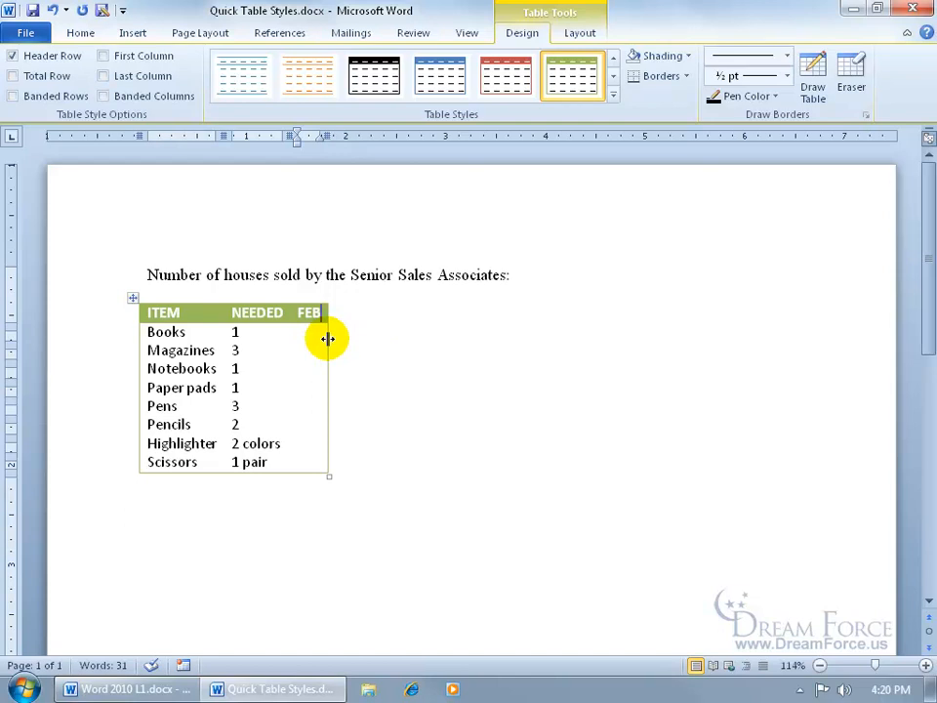
# Step: Widen the FEB column and then the NEEDED column, showing the table gridlines only while adjusting their shared border
pyautogui.moveTo(328, 338); pyautogui.dragTo(359, 340)
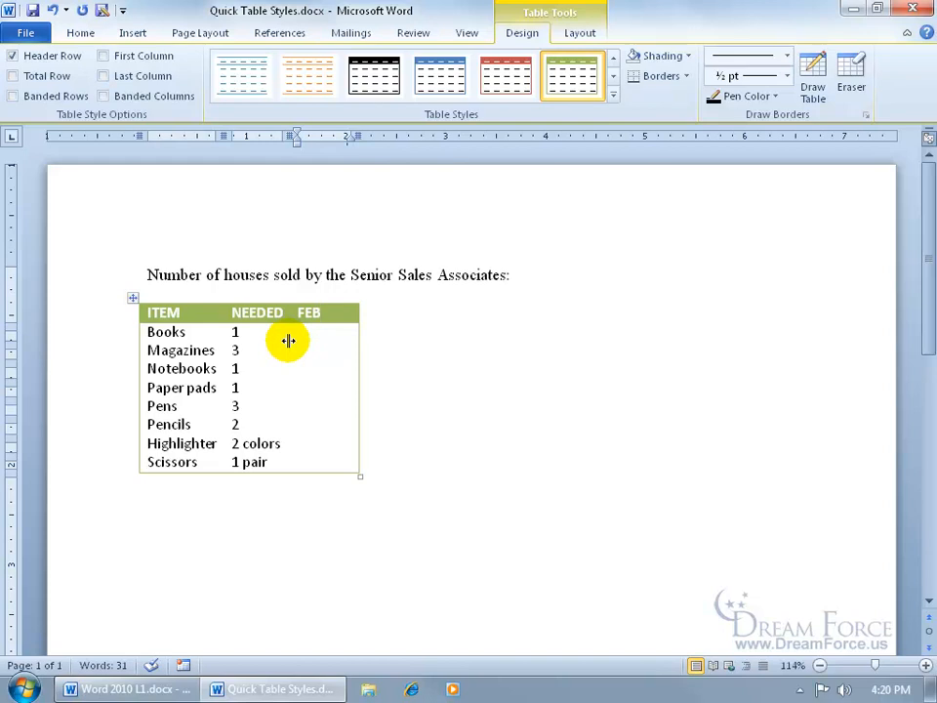
pyautogui.click(587, 36)
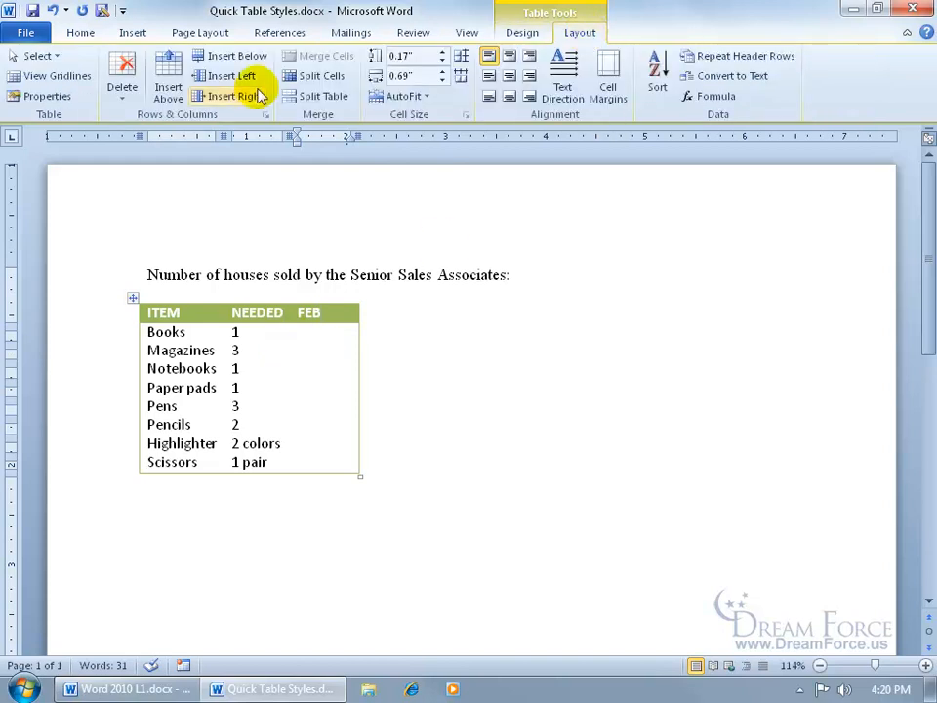
pyautogui.click(80, 88)
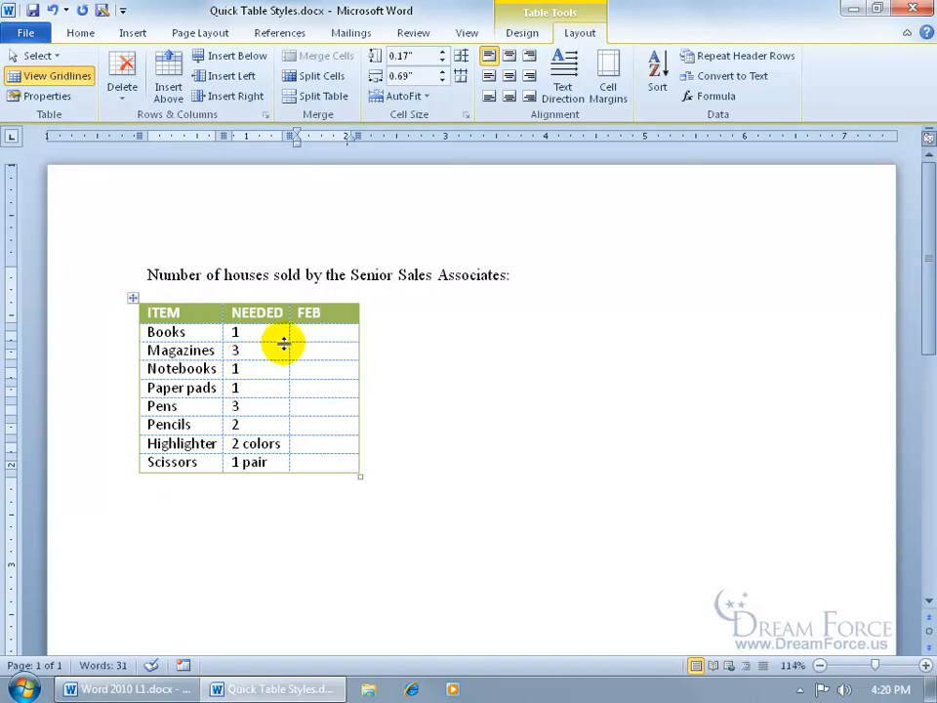
pyautogui.moveTo(289, 332); pyautogui.dragTo(307, 334)
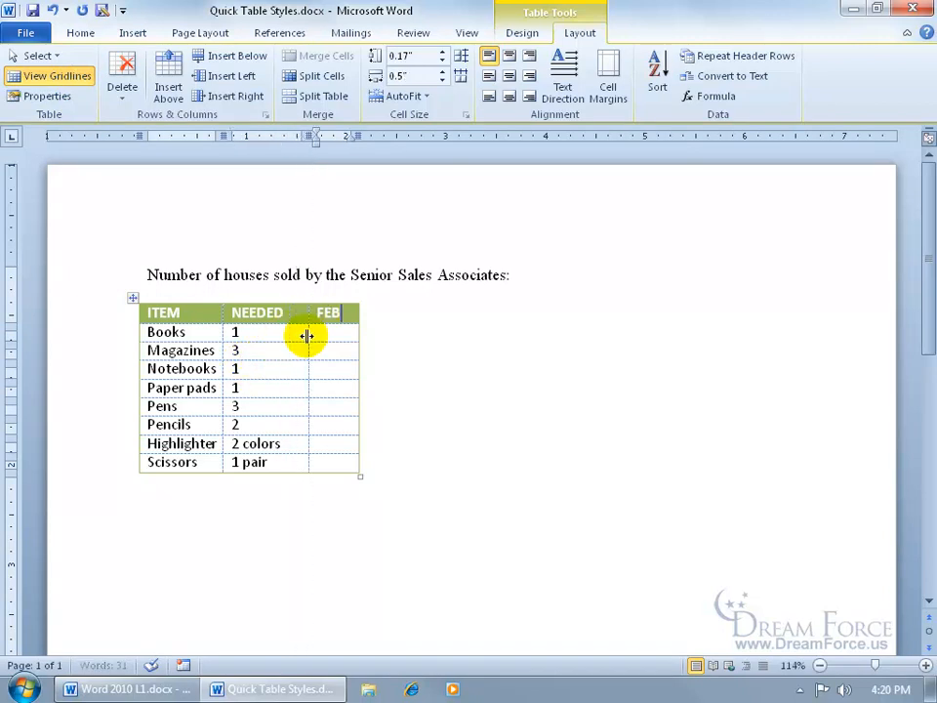
pyautogui.click(78, 76)
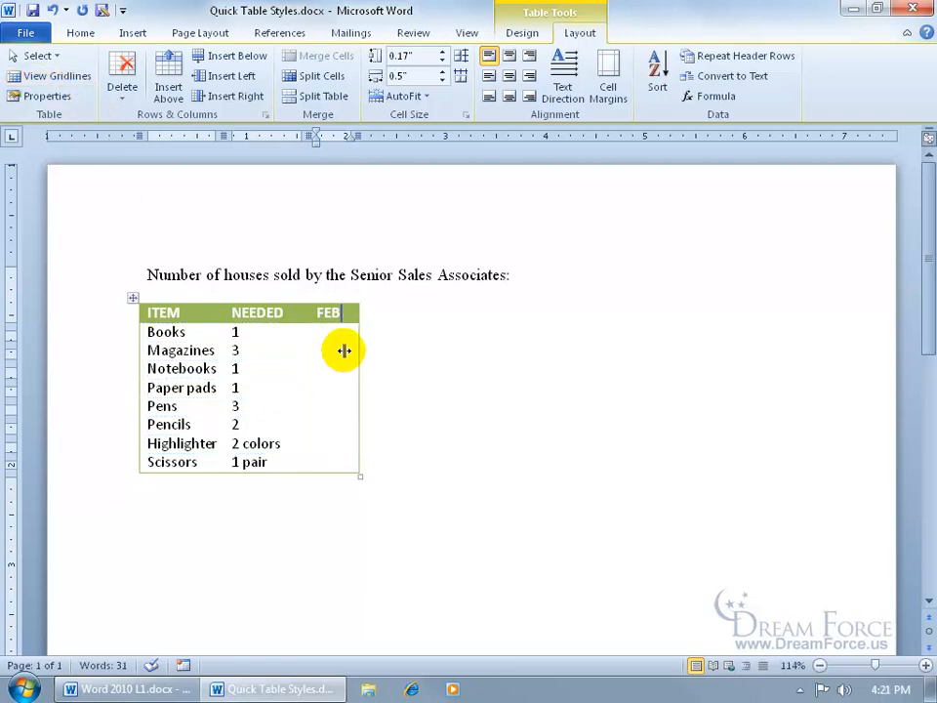
# Step: Apply the purple built-in table style with a solid header row and horizontal lines between the rows
pyautogui.click(527, 37)
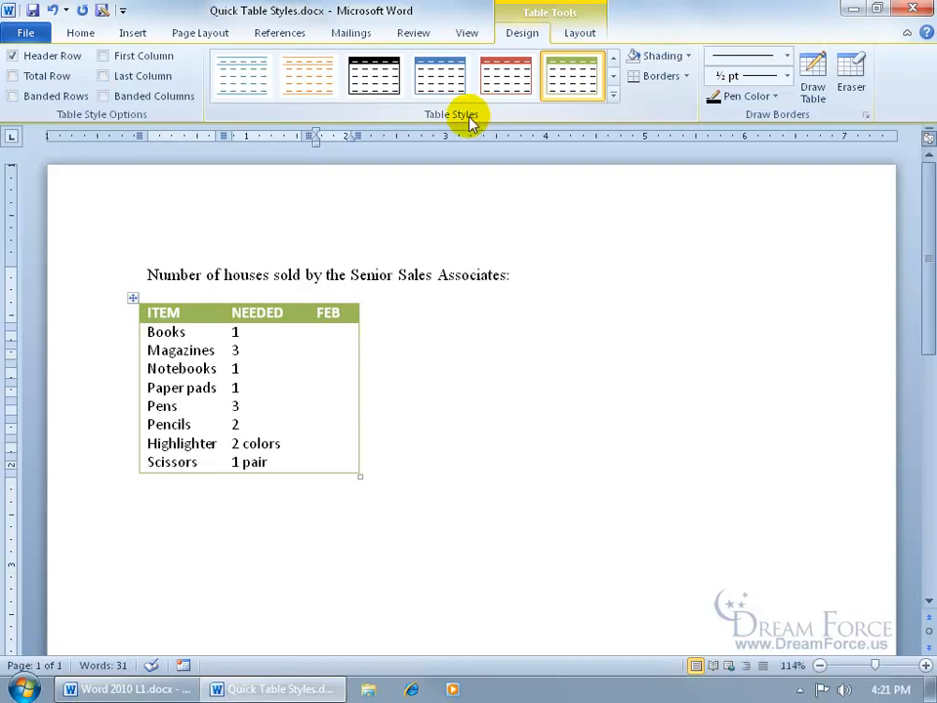
pyautogui.click(613, 95)
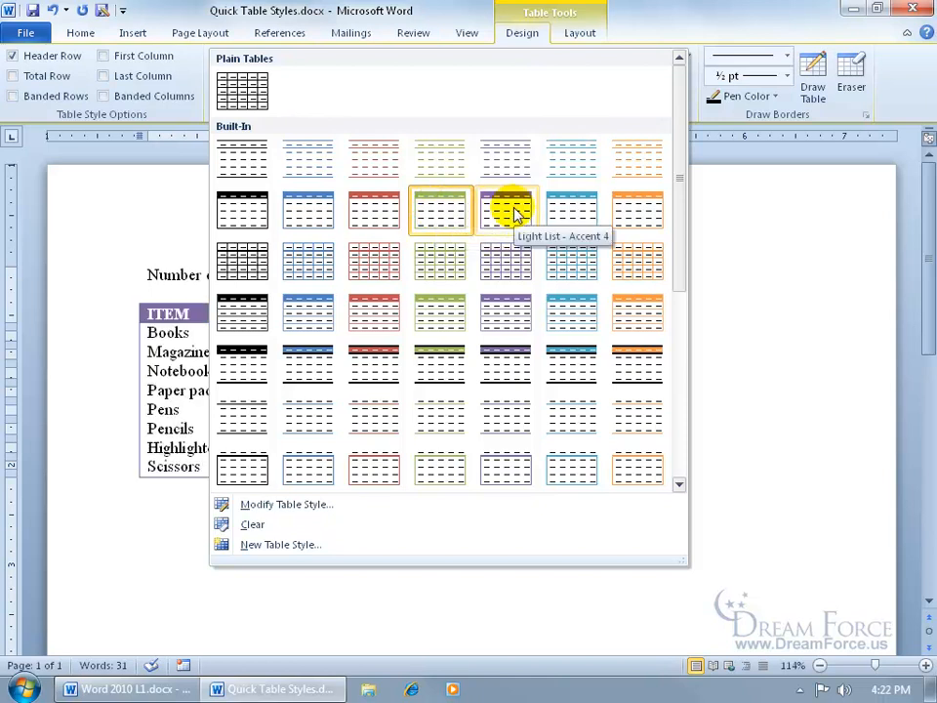
pyautogui.click(504, 315)
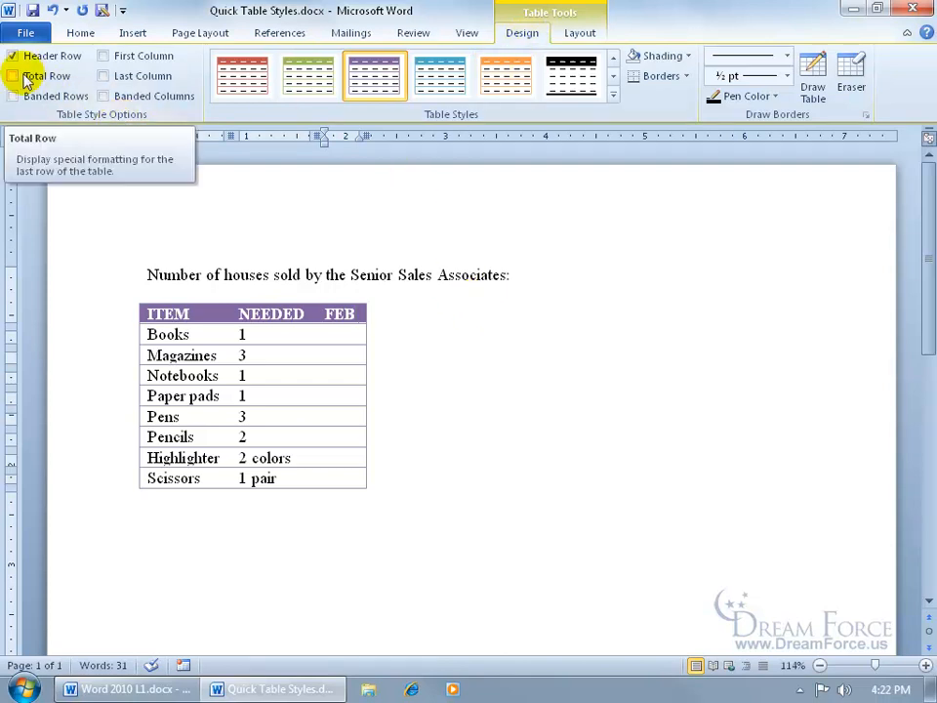
# Step: Add a row after Scissors containing Total and 14, and turn on the Total Row style option
pyautogui.click(322, 480)
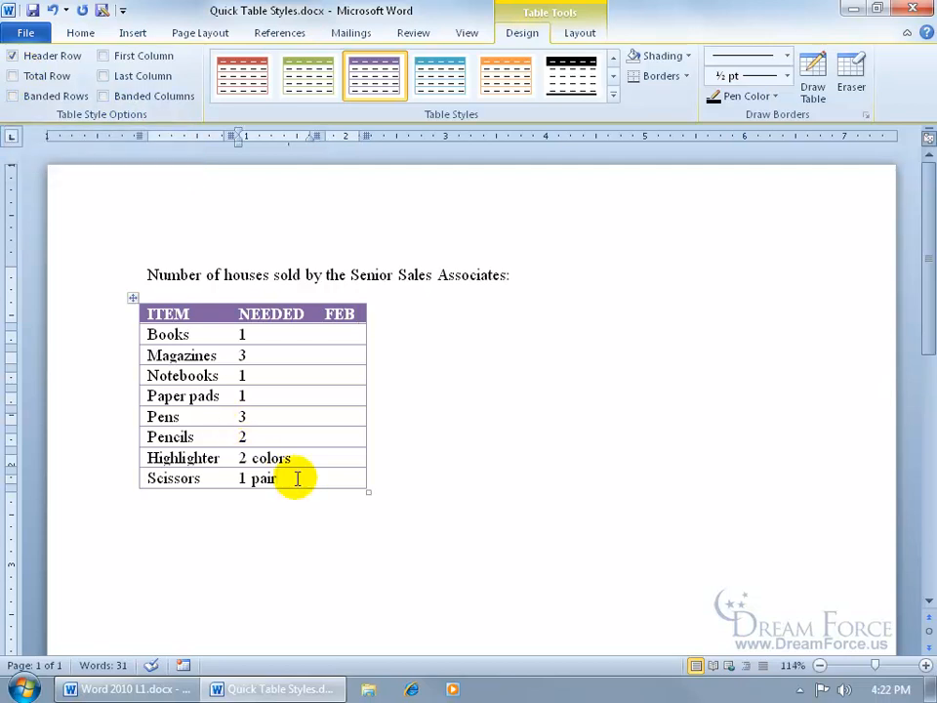
pyautogui.press('Tab')
pyautogui.press('Tab')
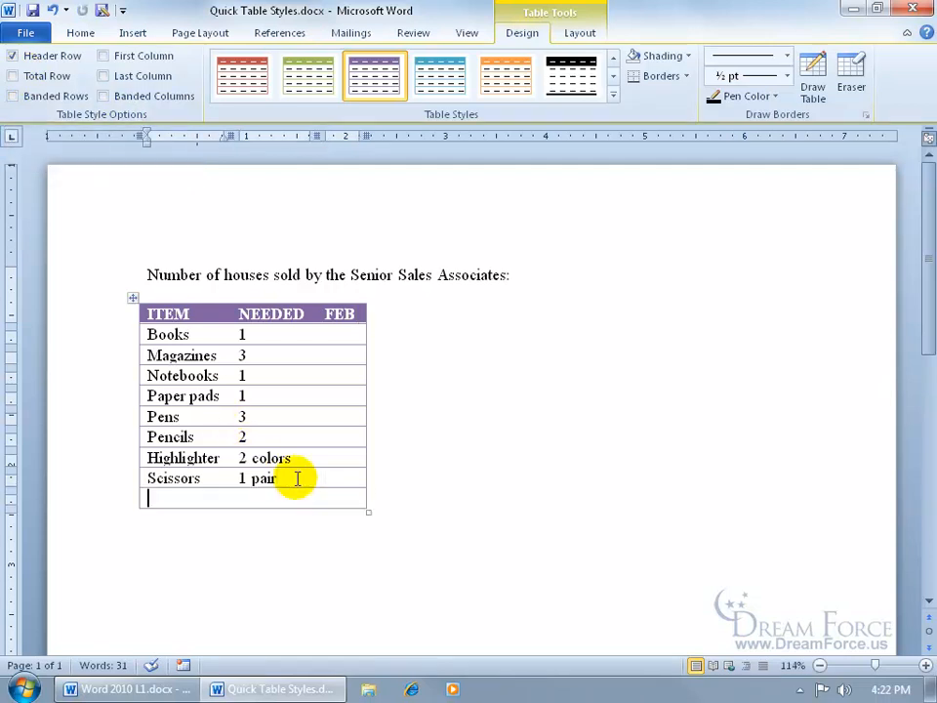
pyautogui.write('Total')
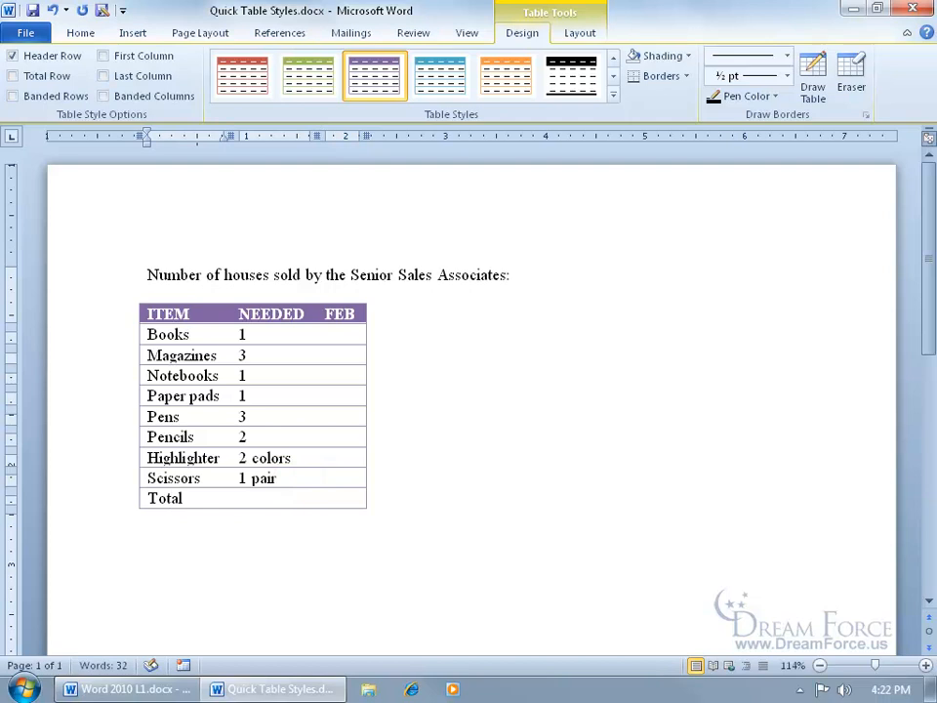
pyautogui.click(249, 496)
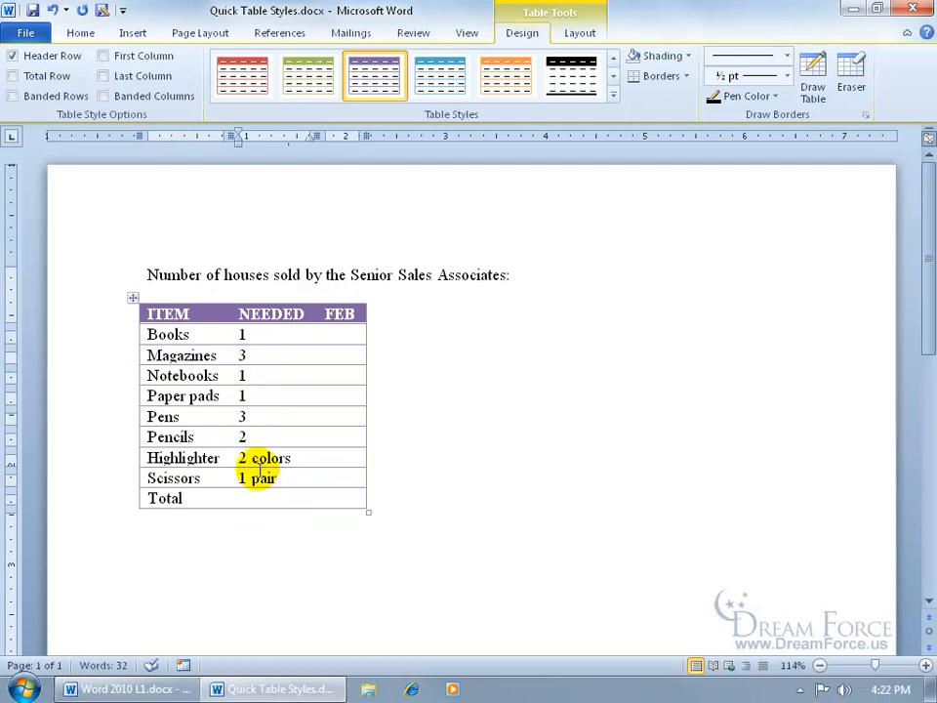
pyautogui.write('14')
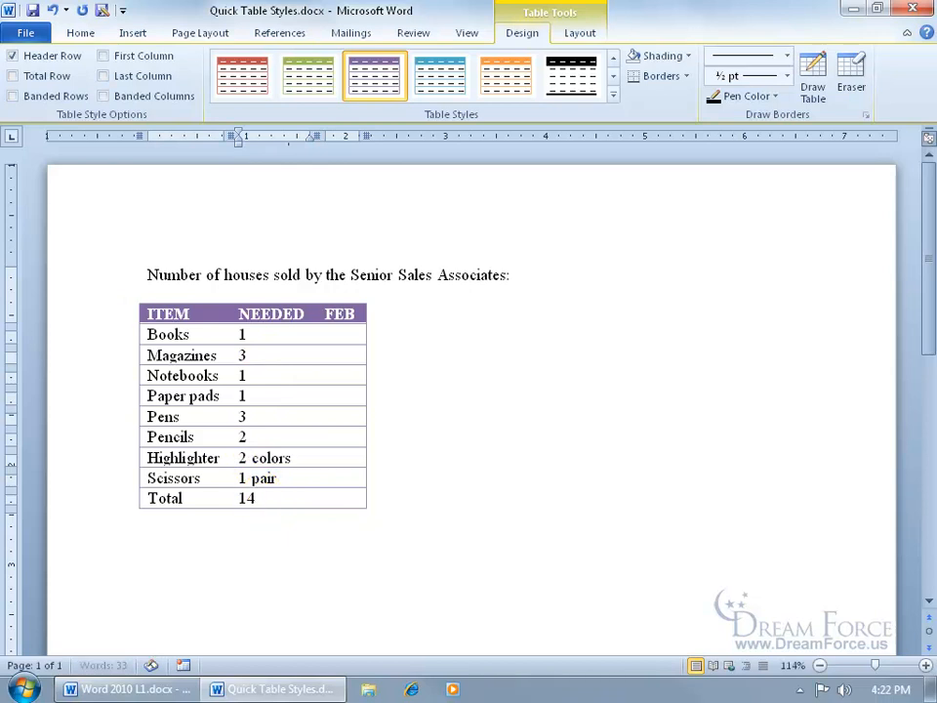
pyautogui.click(12, 76)
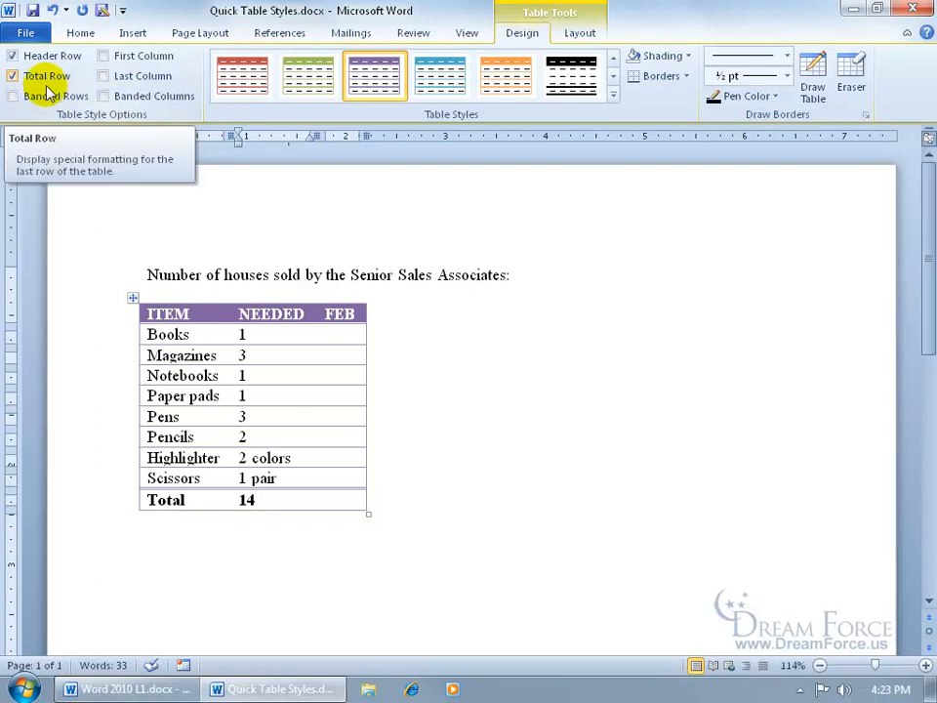
# Step: Try the Banded Rows and Banded Columns style options on the table, switching each off again
pyautogui.click(12, 96)
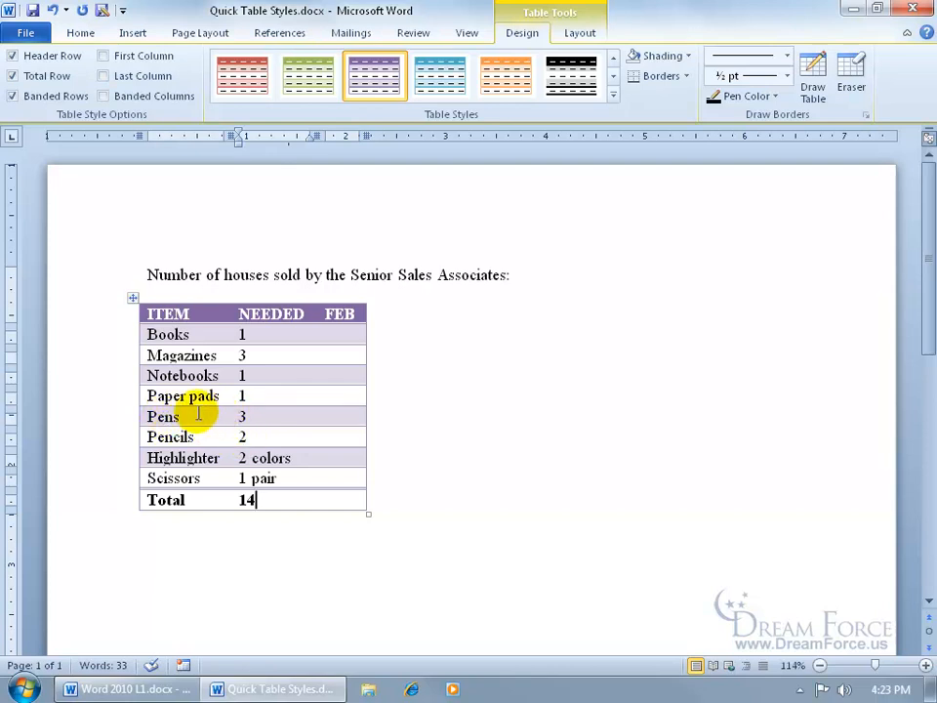
pyautogui.click(13, 96)
pyautogui.click(103, 96)
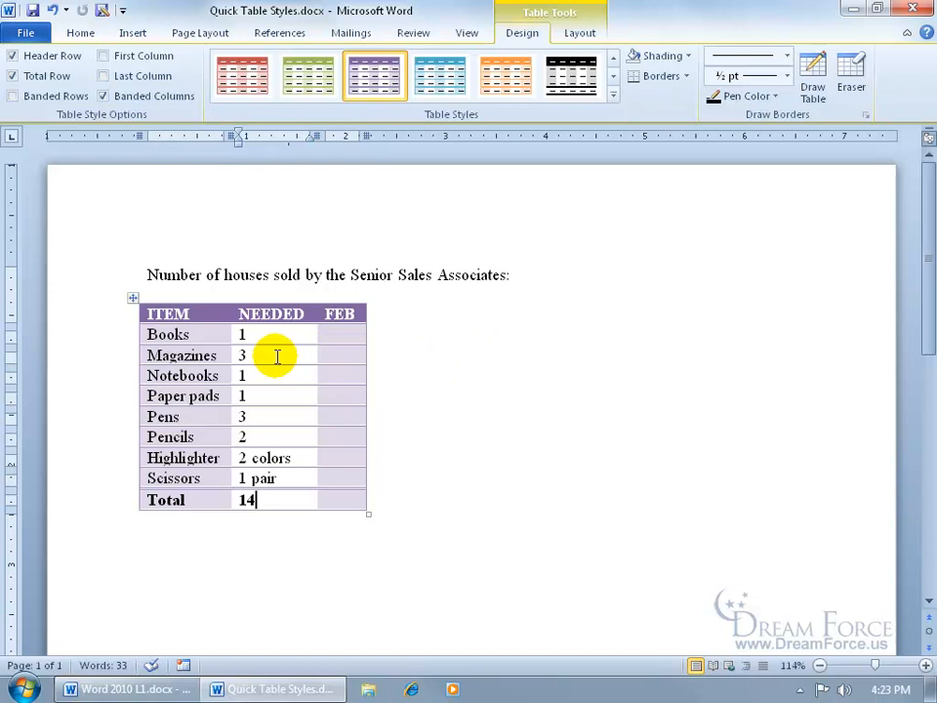
pyautogui.click(102, 96)
# Step: Delete the entire FEB column and turn on the Last Column style option for the table
pyautogui.click(329, 373)
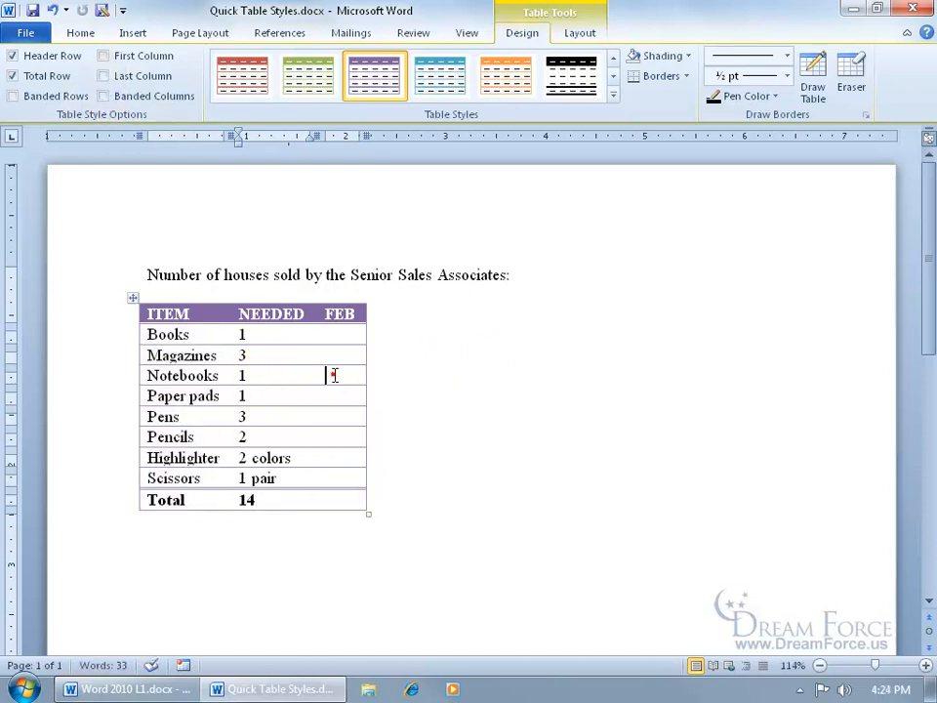
pyautogui.rightClick(335, 375)
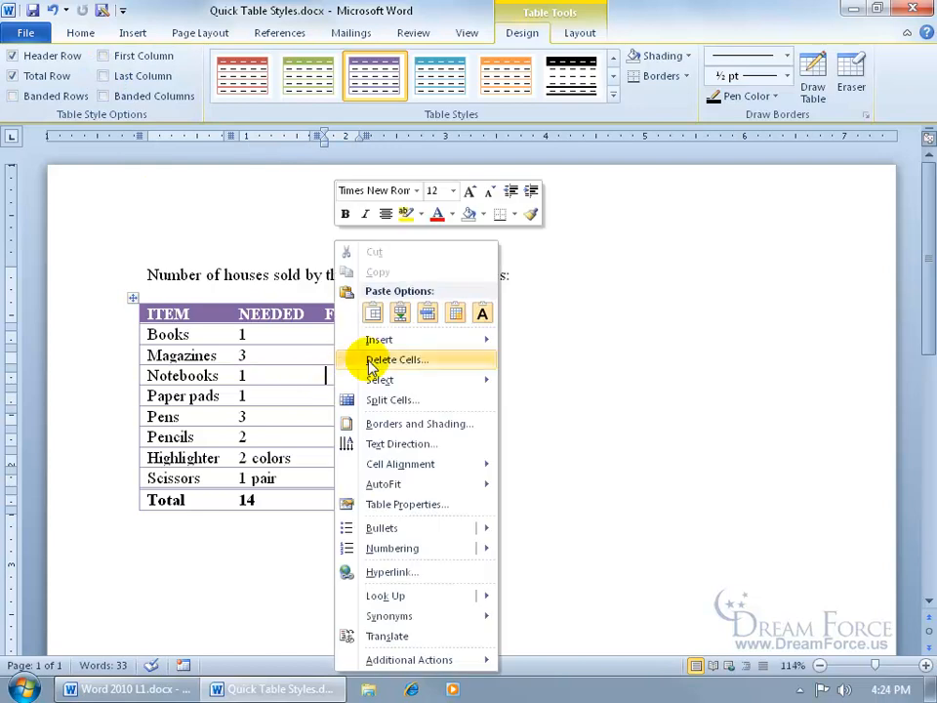
pyautogui.click(363, 359)
pyautogui.click(460, 463)
pyautogui.click(480, 491)
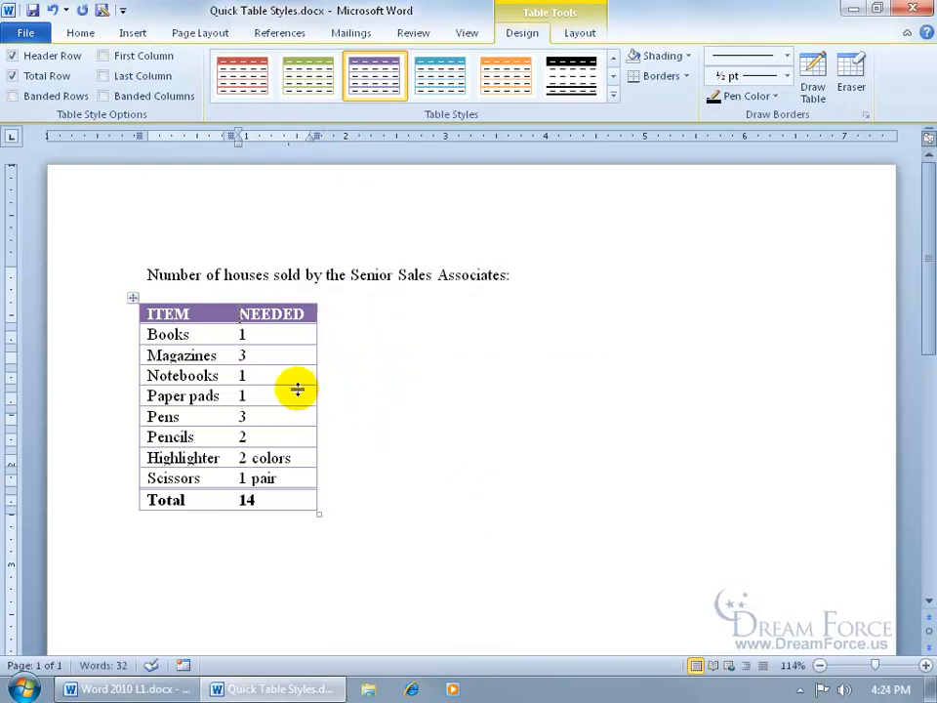
pyautogui.click(102, 76)
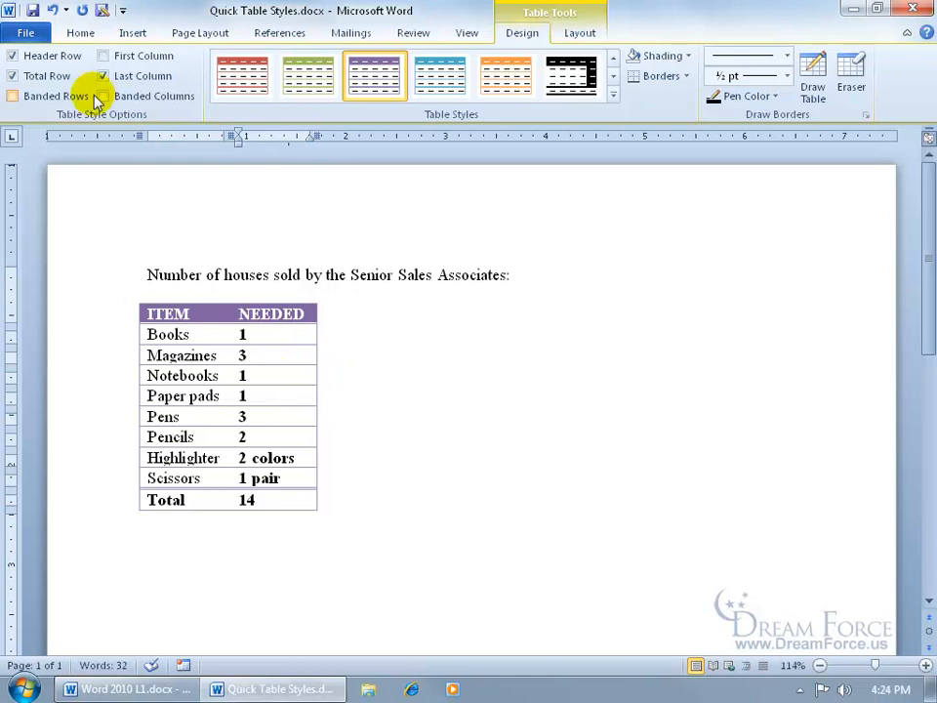
# Step: Turn on the First Column style option for the table and turn off Last Column
pyautogui.click(102, 57)
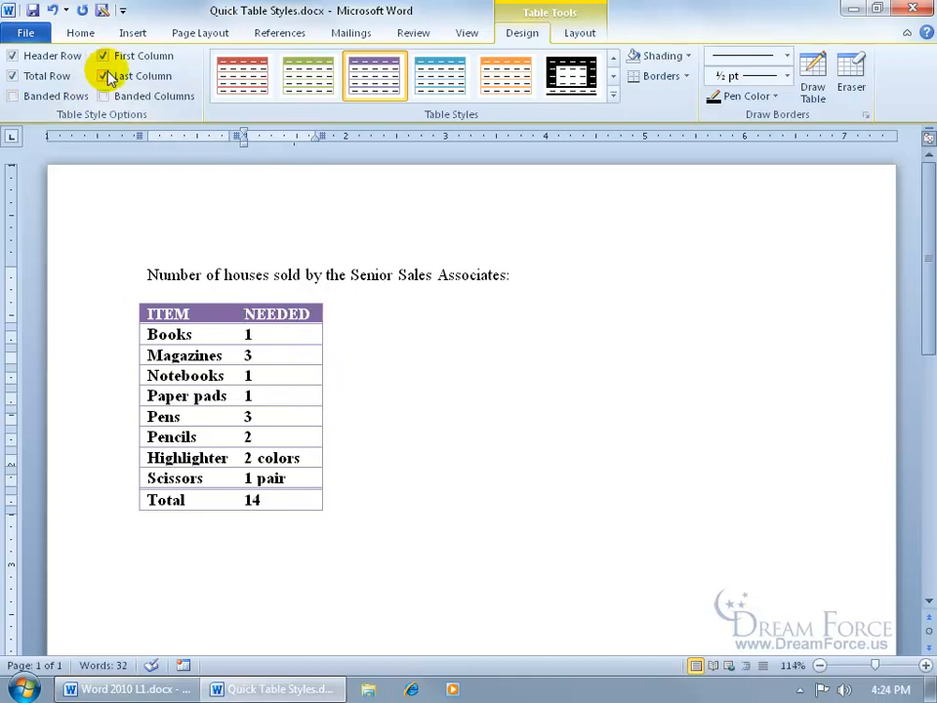
pyautogui.click(101, 76)
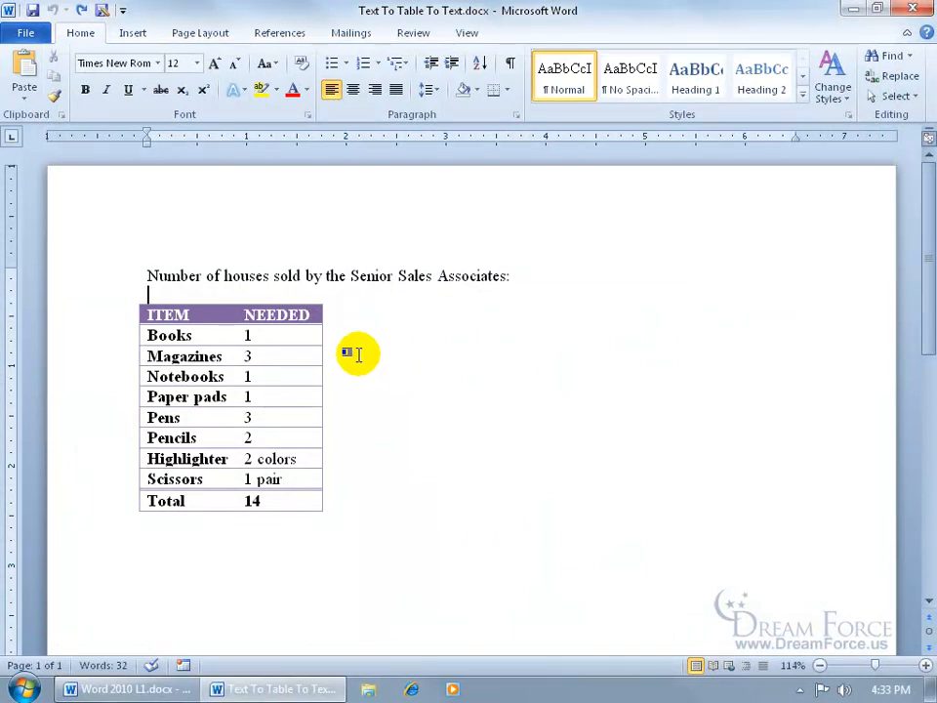
# Step: Try moving the word Magazines out of its cell to the empty line above the table, and undo the move
pyautogui.doubleClick(176, 359)
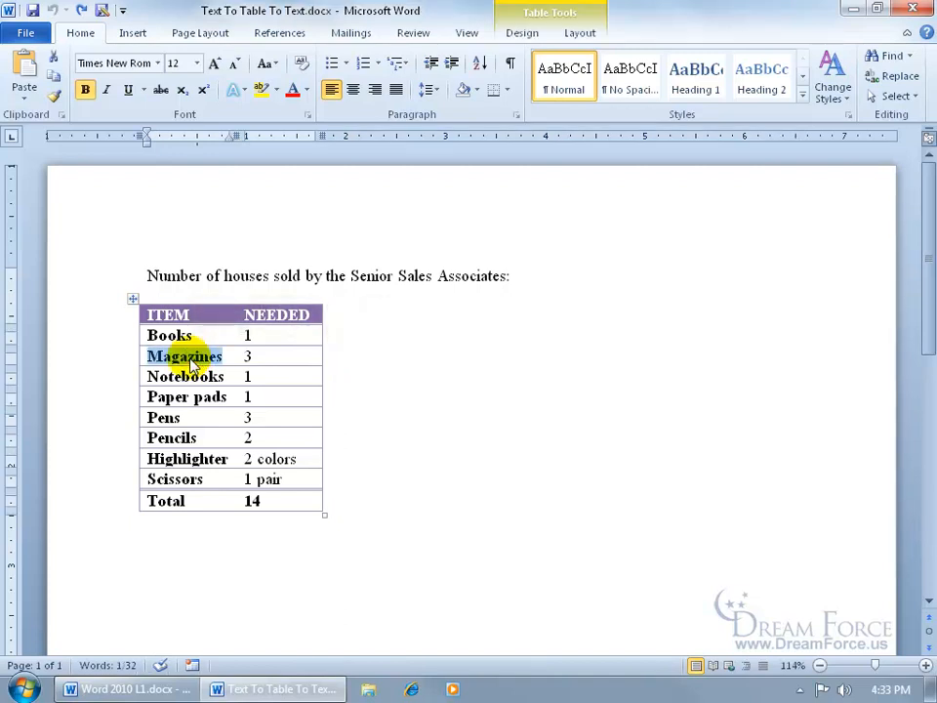
pyautogui.moveTo(192, 365); pyautogui.dragTo(182, 298)
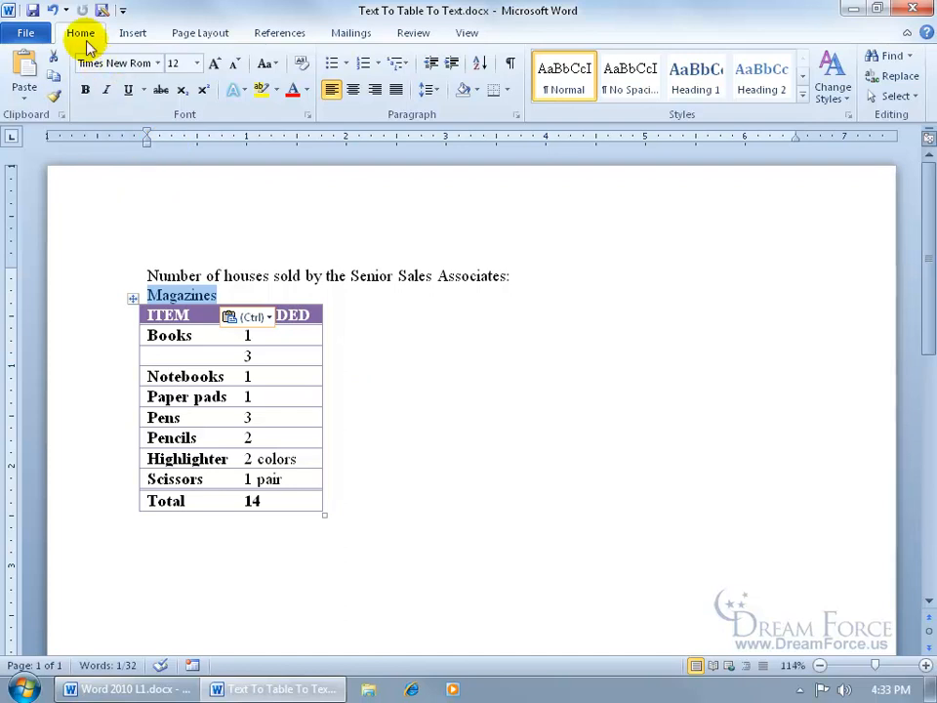
pyautogui.click(54, 12)
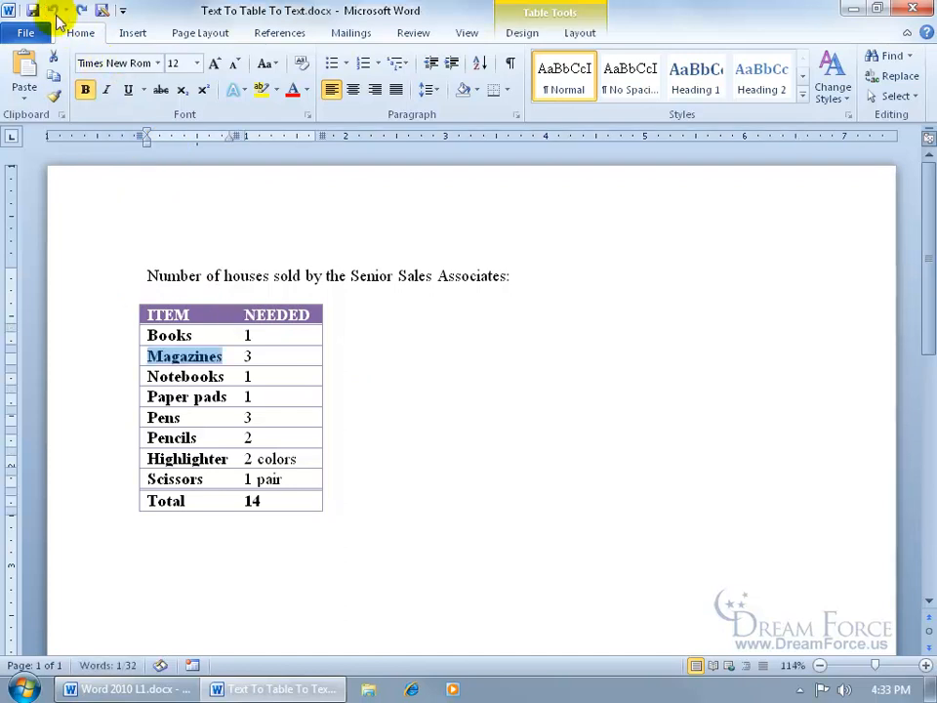
# Step: Convert the whole ITEM and NEEDED table to plain text, separating the text with tabs
pyautogui.click(223, 356)
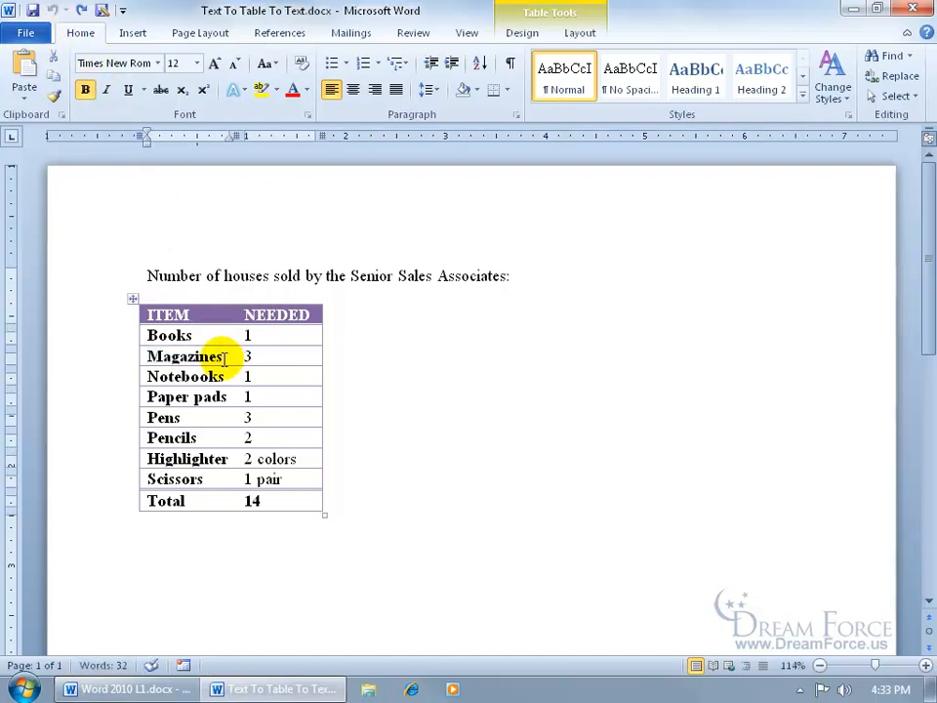
pyautogui.click(582, 35)
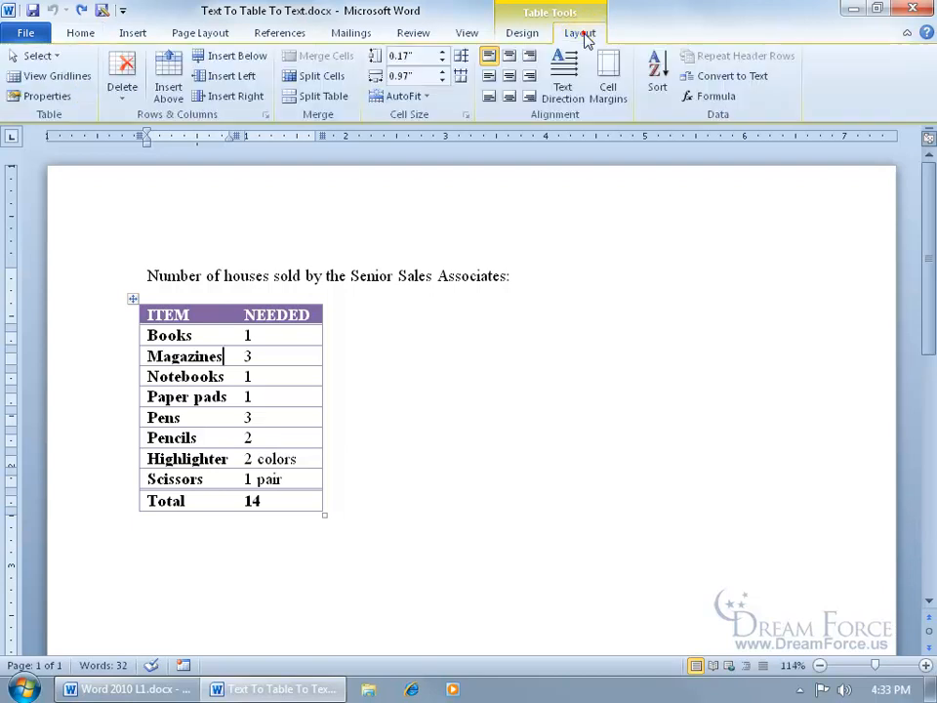
pyautogui.click(732, 76)
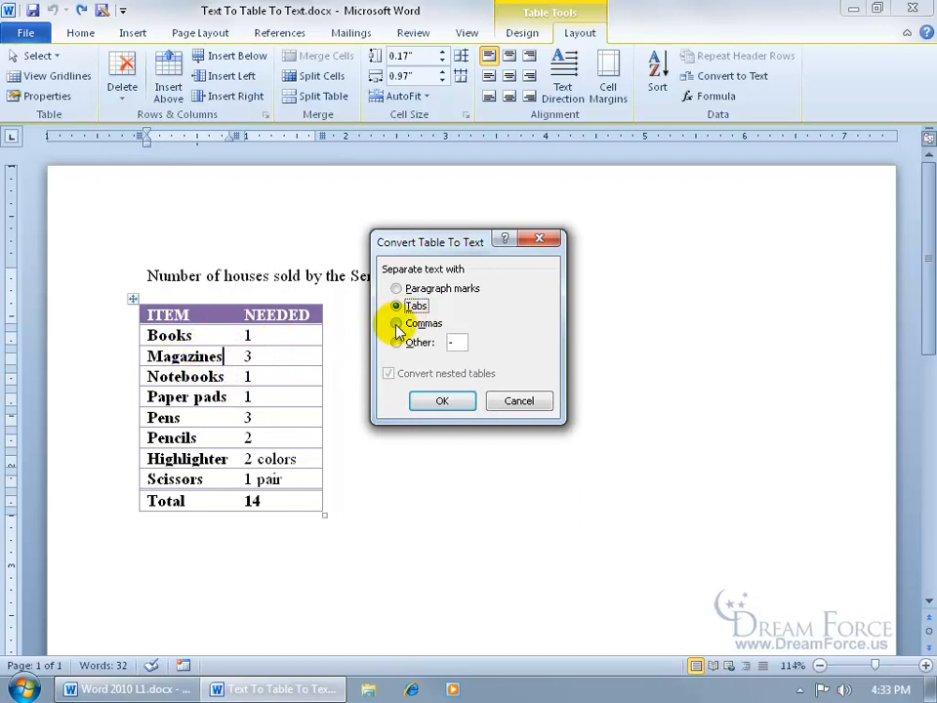
pyautogui.click(442, 401)
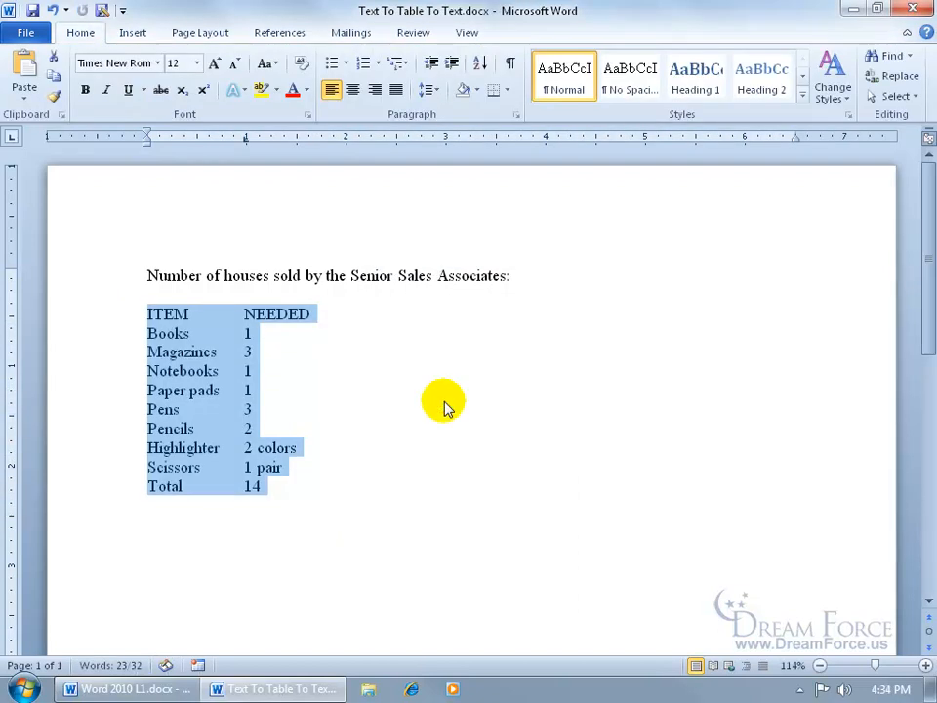
# Step: Deselect the converted list and show the paragraph marks and other hidden formatting symbols
pyautogui.click(320, 369)
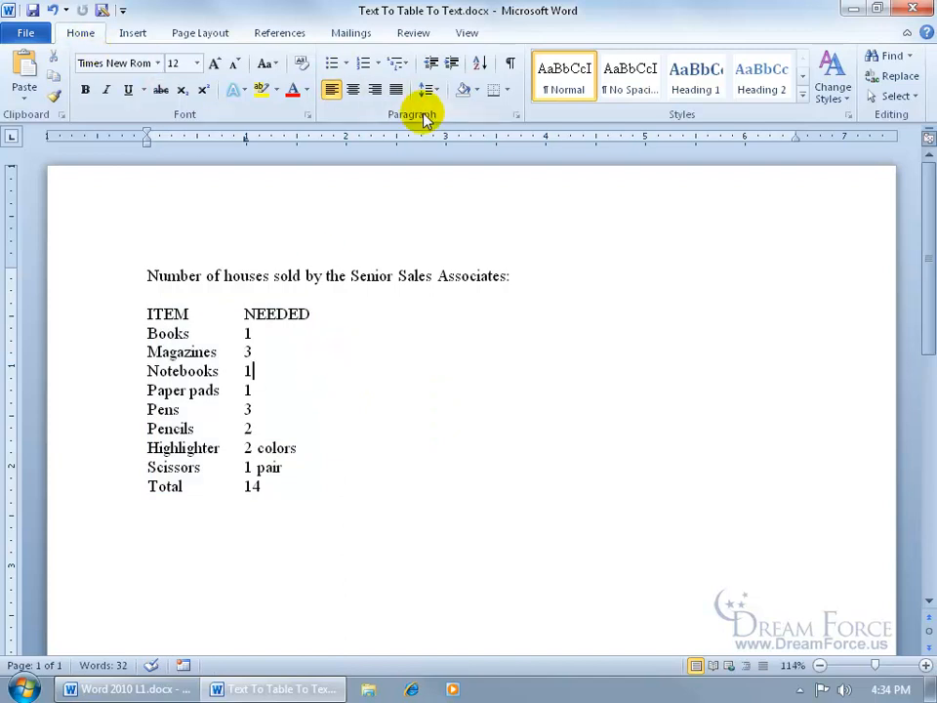
pyautogui.click(509, 66)
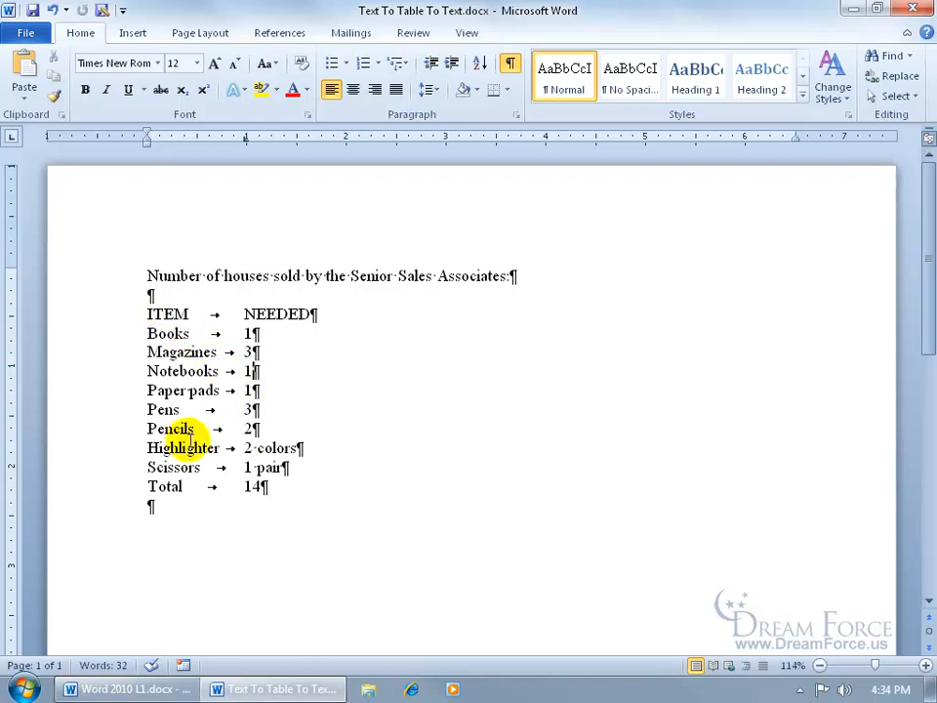
pyautogui.click(192, 314)
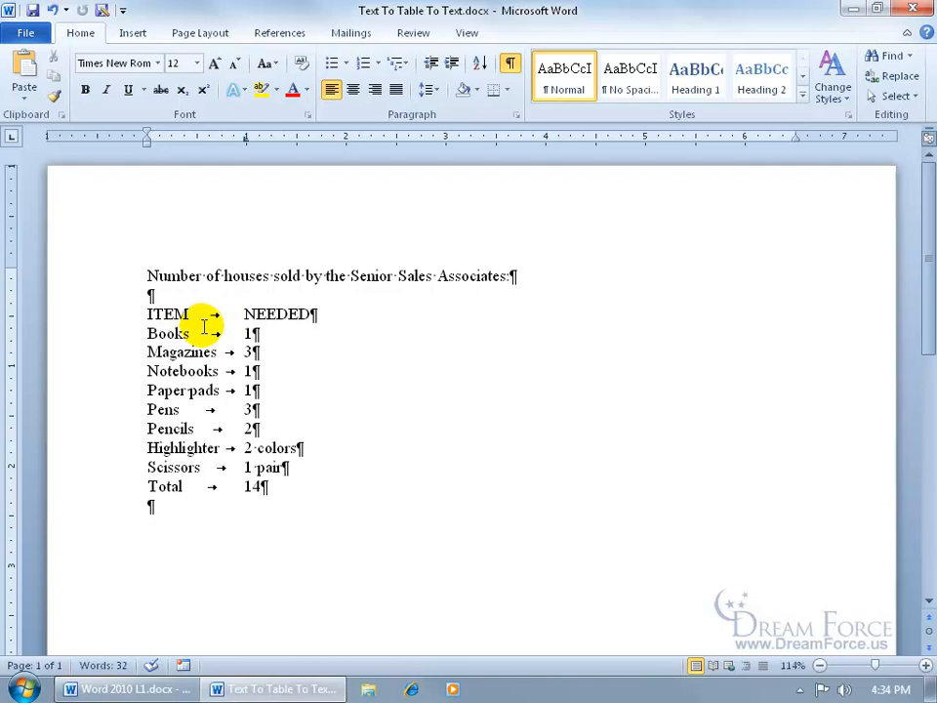
# Step: Convert the lines from ITEM through Total into a table with 2 columns, automatic fixed column width and text separated at tabs
pyautogui.moveTo(138, 313); pyautogui.dragTo(261, 485)
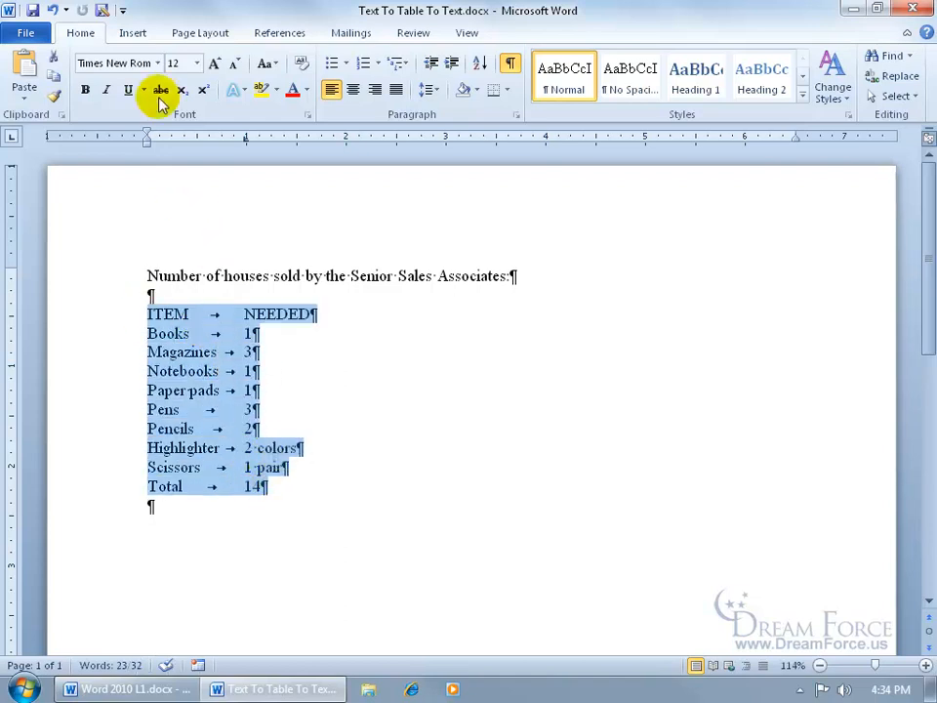
pyautogui.click(134, 34)
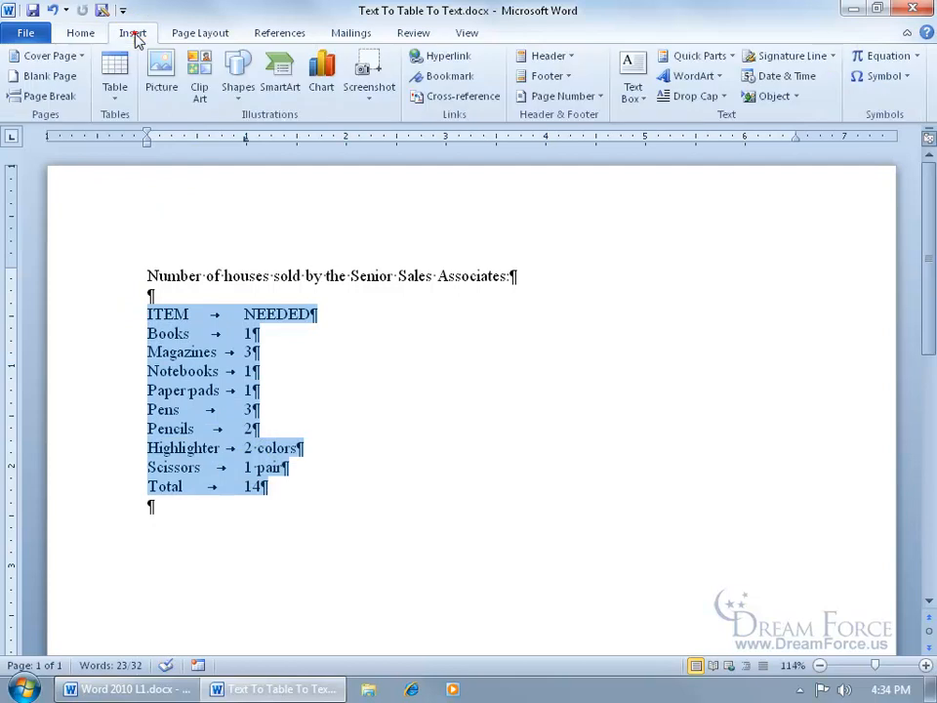
pyautogui.click(117, 99)
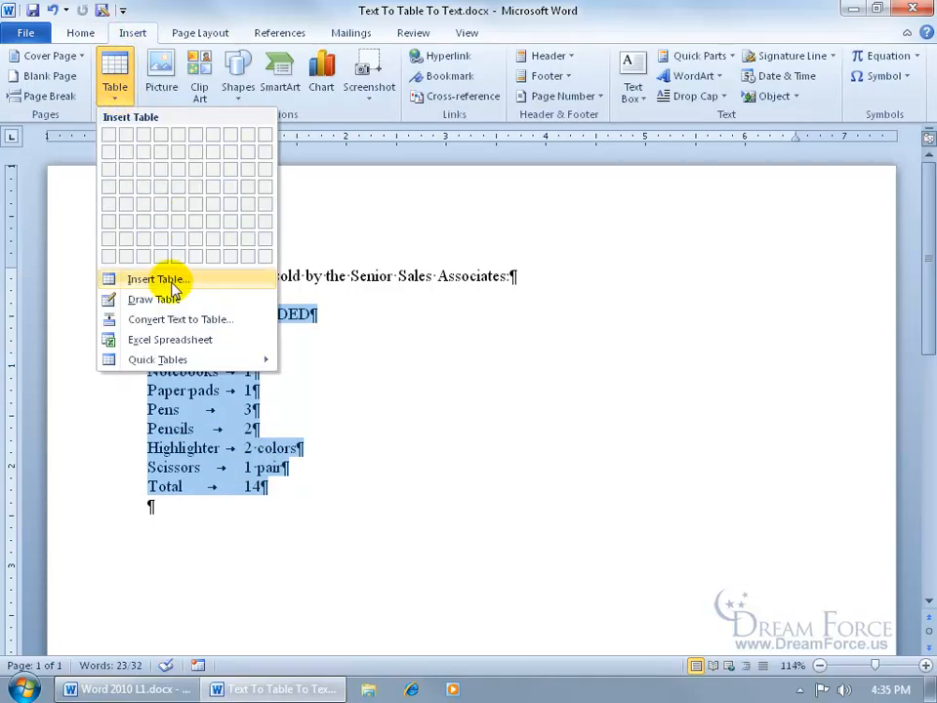
pyautogui.click(178, 329)
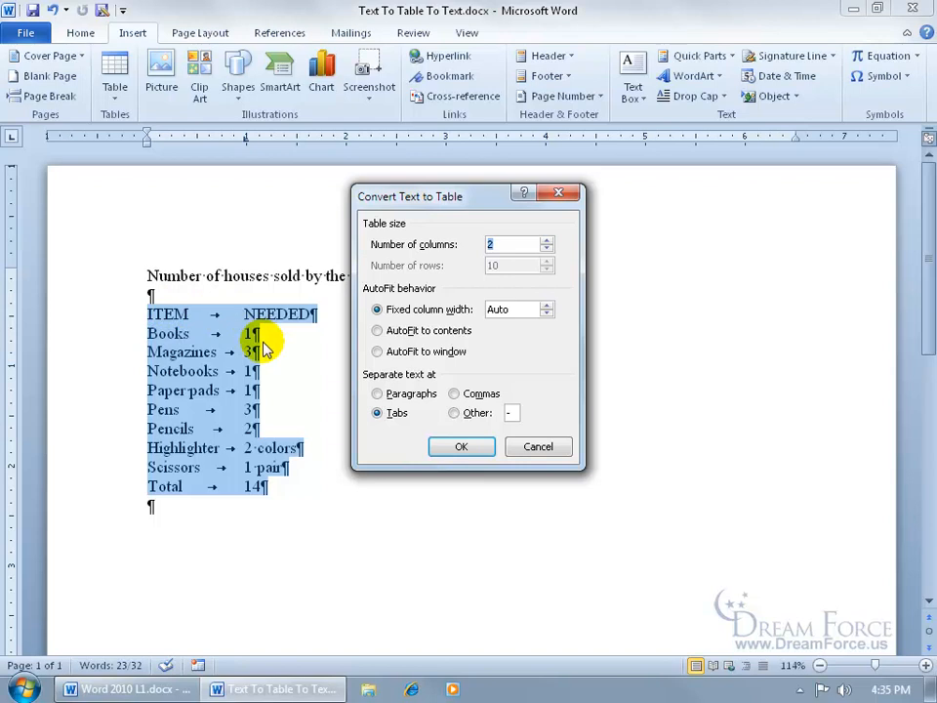
pyautogui.click(479, 445)
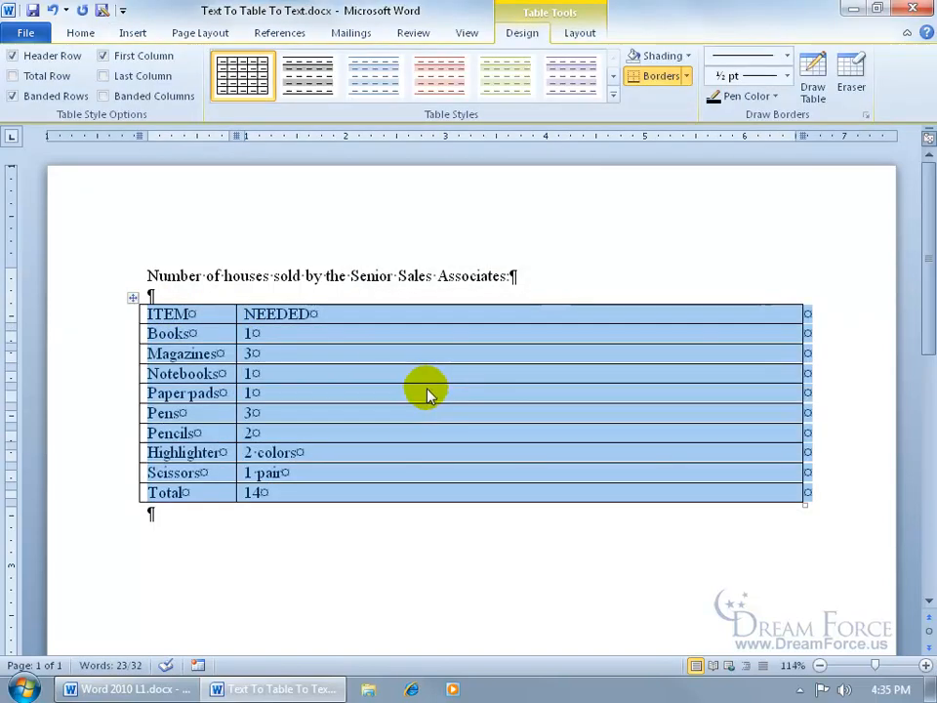
# Step: Hide the formatting marks and fit the width of the table's NEEDED column to its contents
pyautogui.click(427, 374)
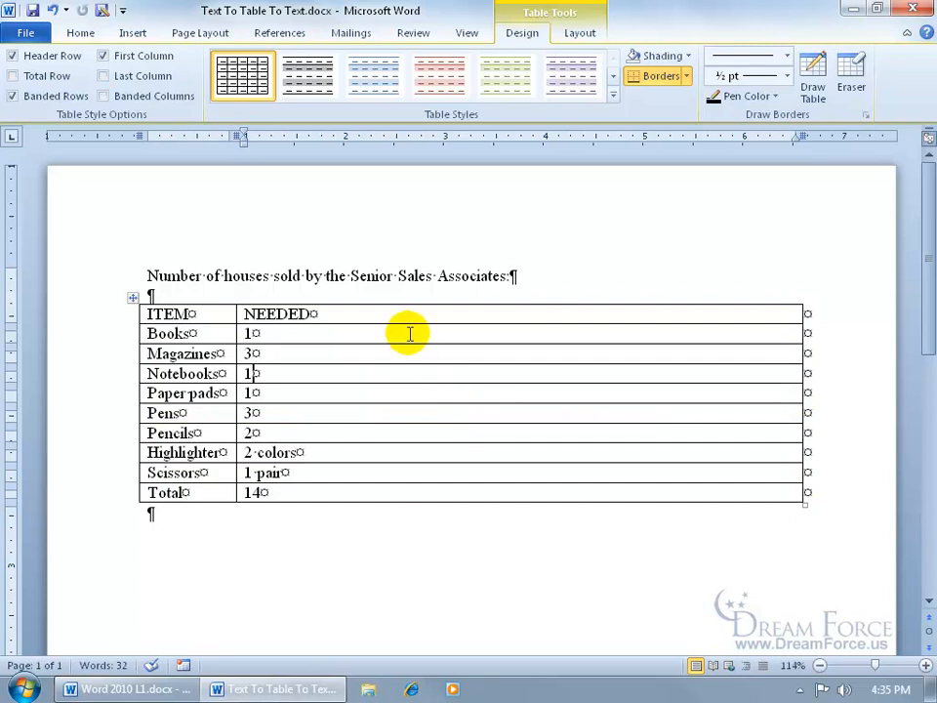
pyautogui.click(81, 33)
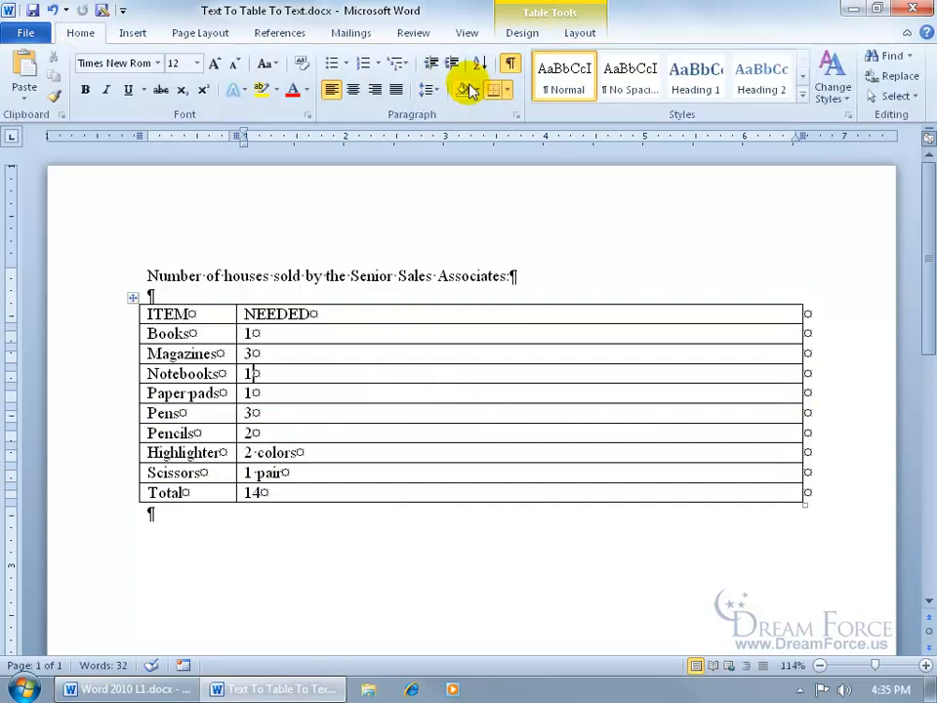
pyautogui.click(510, 63)
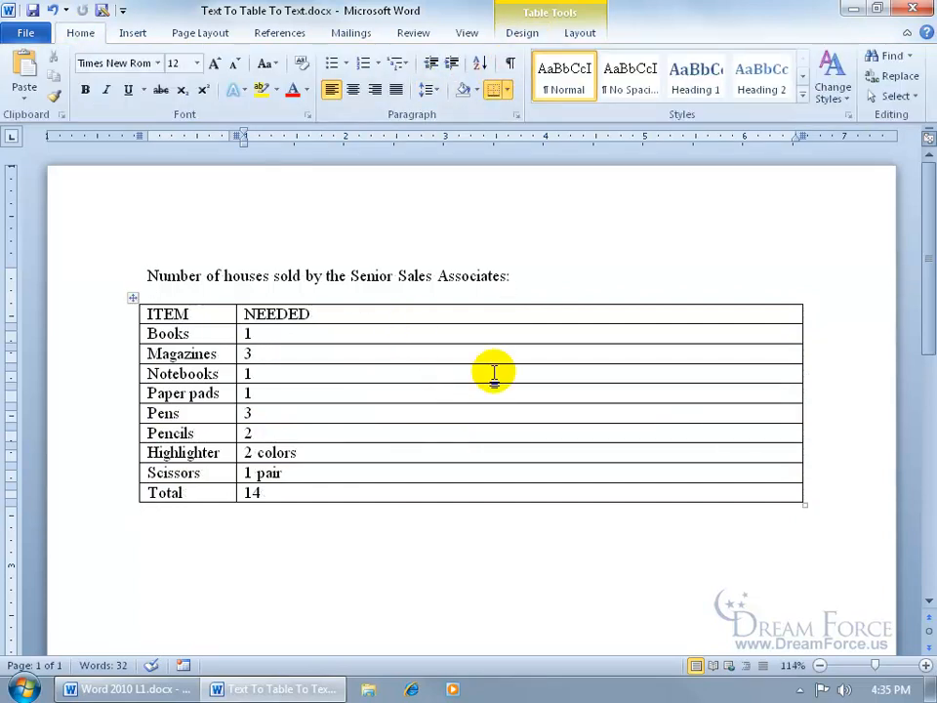
pyautogui.click(802, 368)
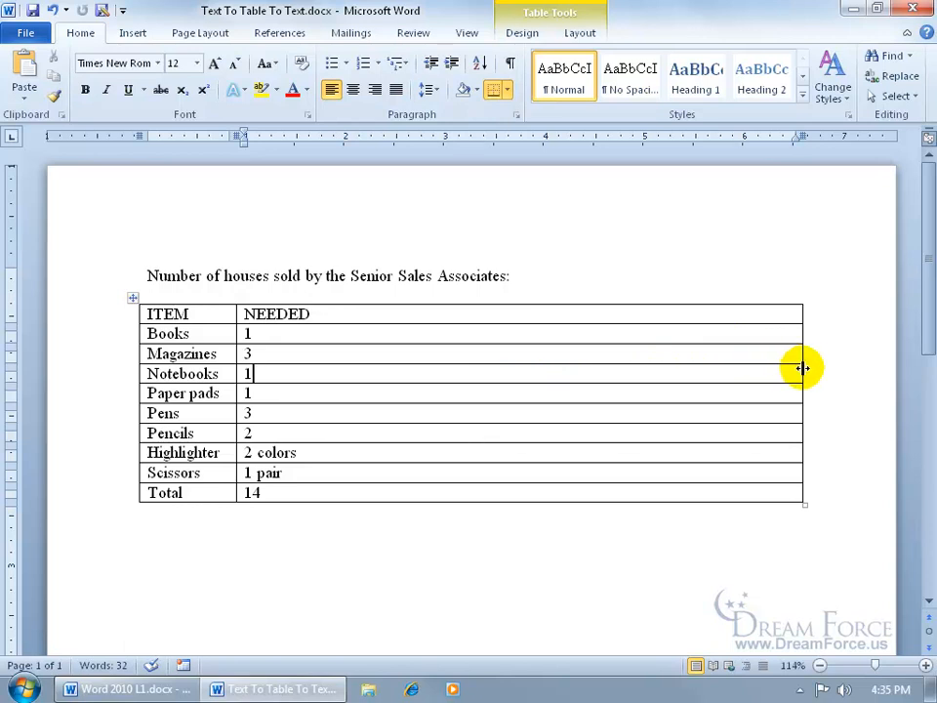
pyautogui.doubleClick(803, 368)
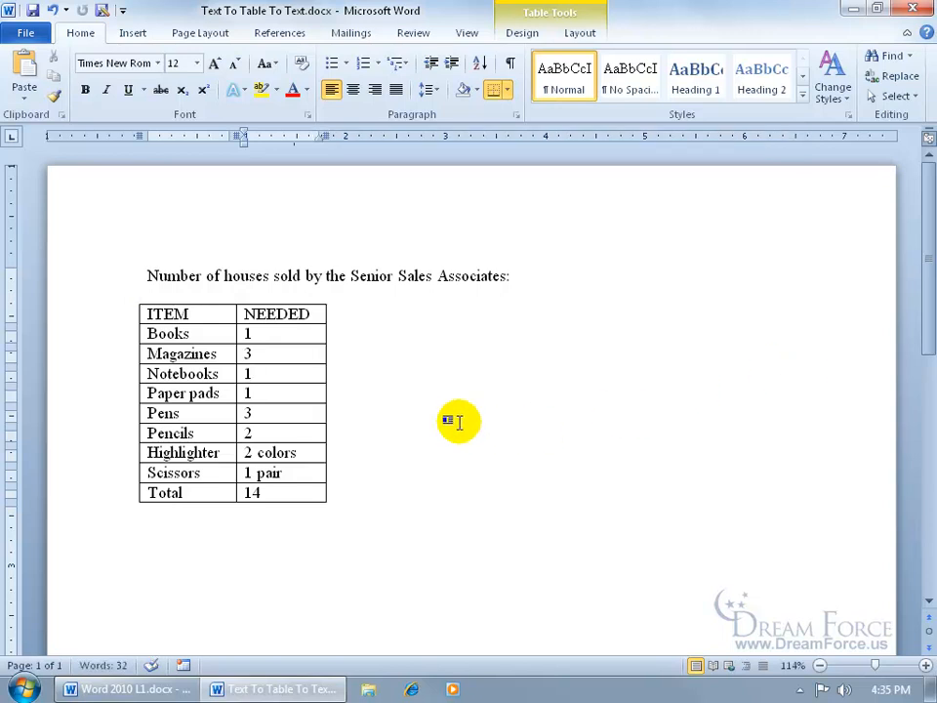
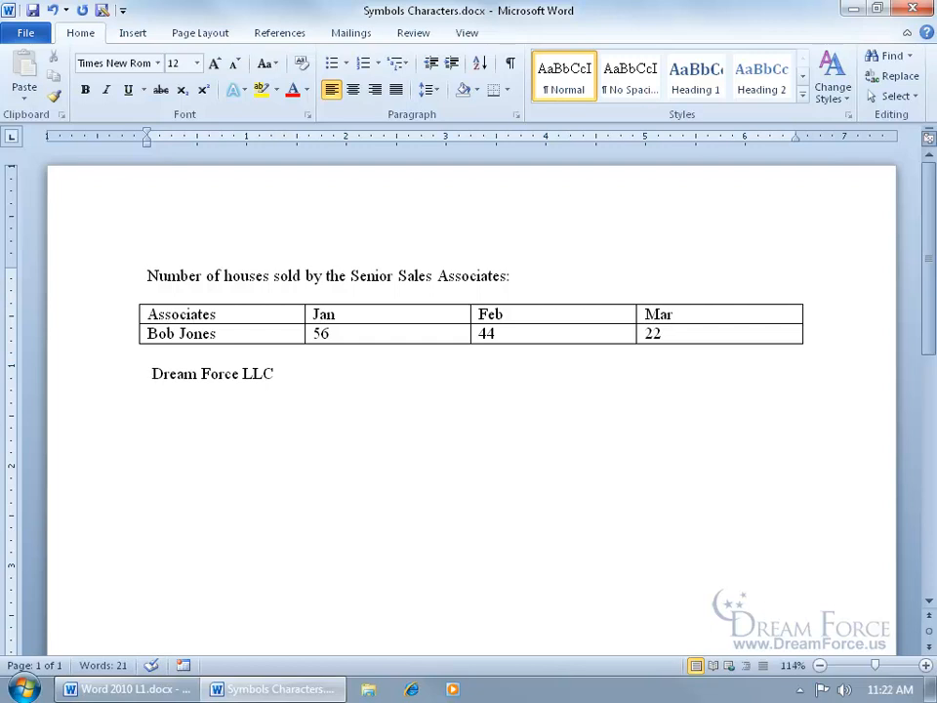
# Step: Add a copyright symbol before Dream Force LLC by entering (c) and letting AutoCorrect replace it
pyautogui.write('(c')
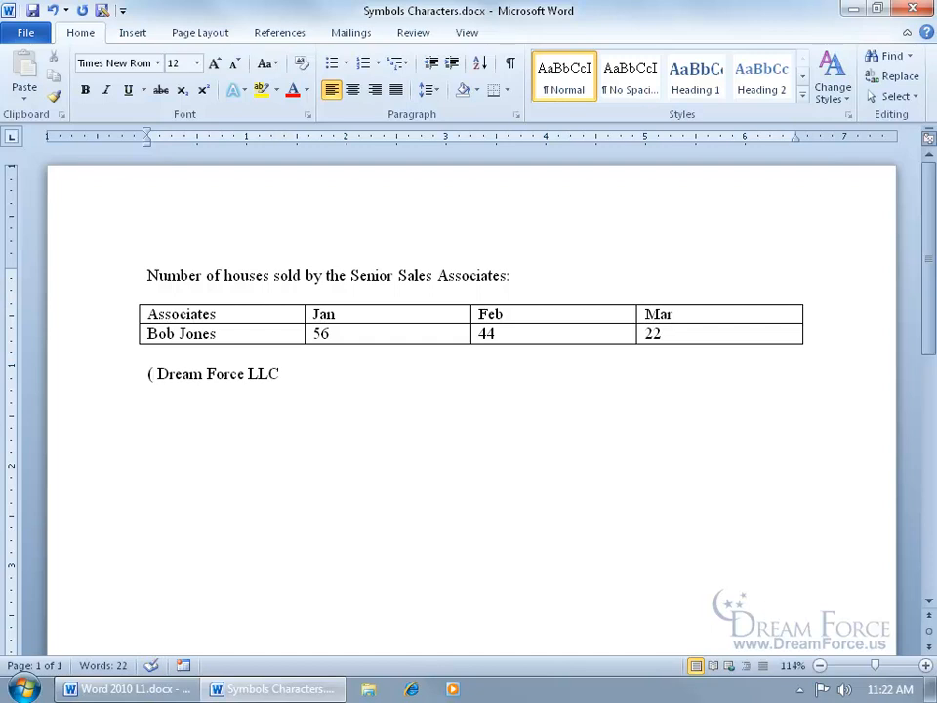
pyautogui.write(')')
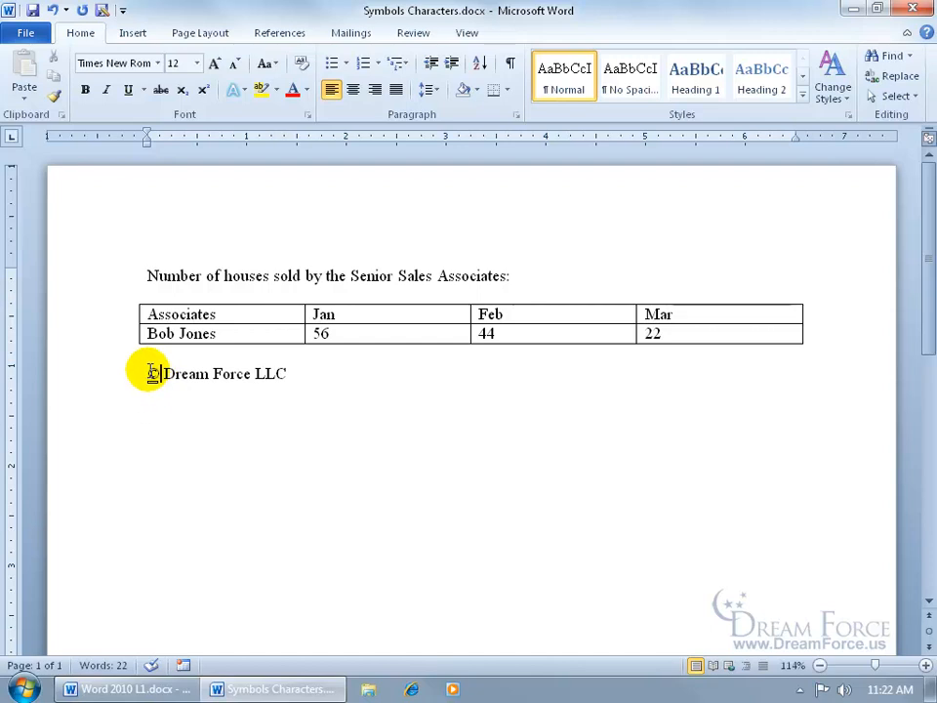
# Step: Examine the AutoCorrect replacement list from the options of the inserted copyright symbol, and close it without changes
pyautogui.moveTo(152, 388)
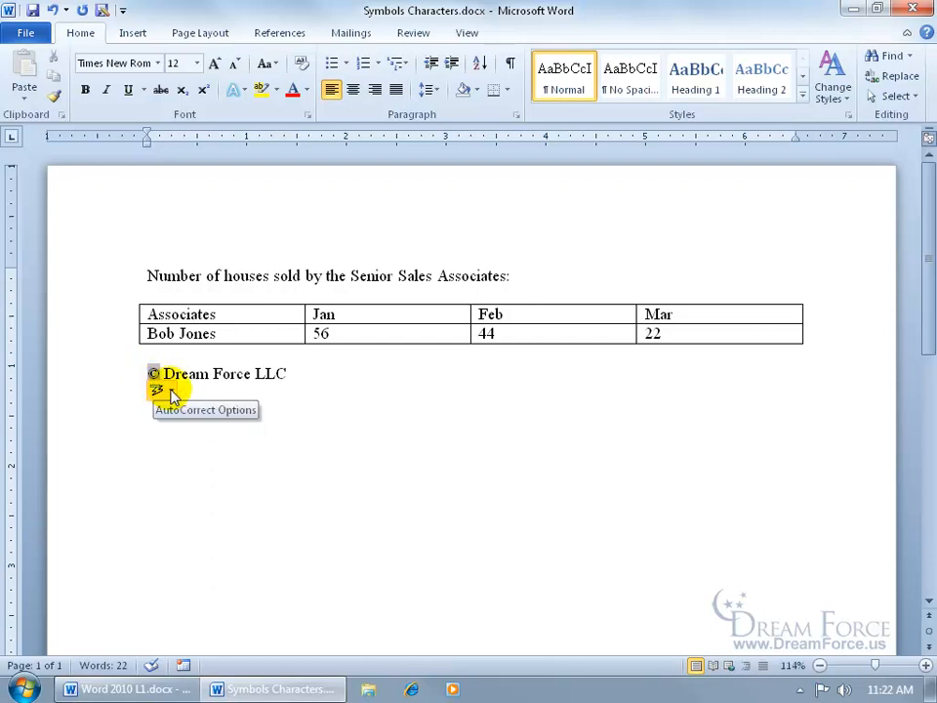
pyautogui.click(171, 394)
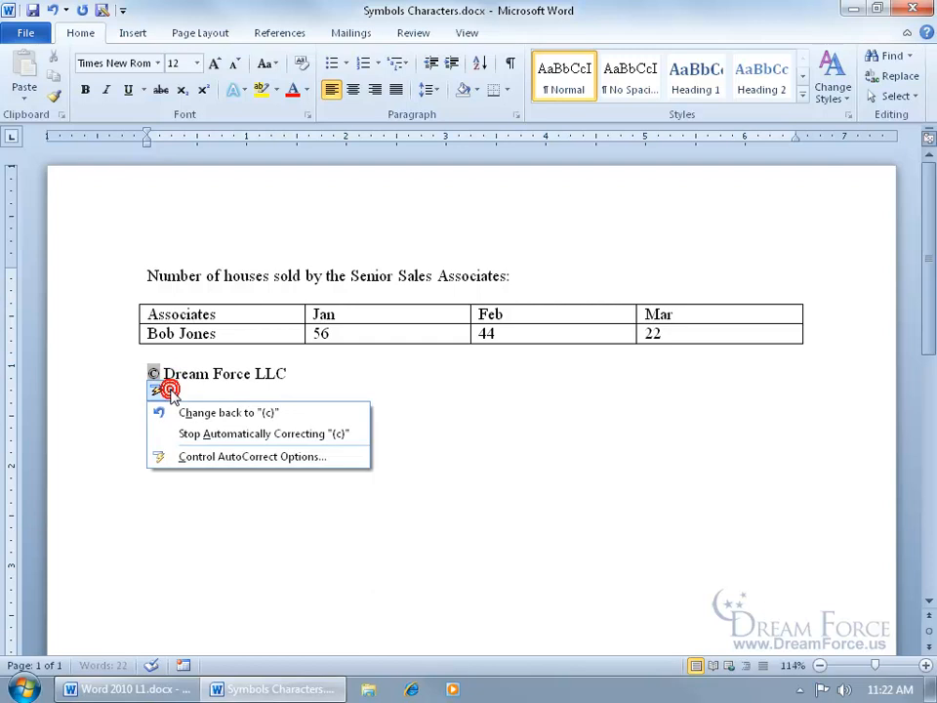
pyautogui.click(198, 457)
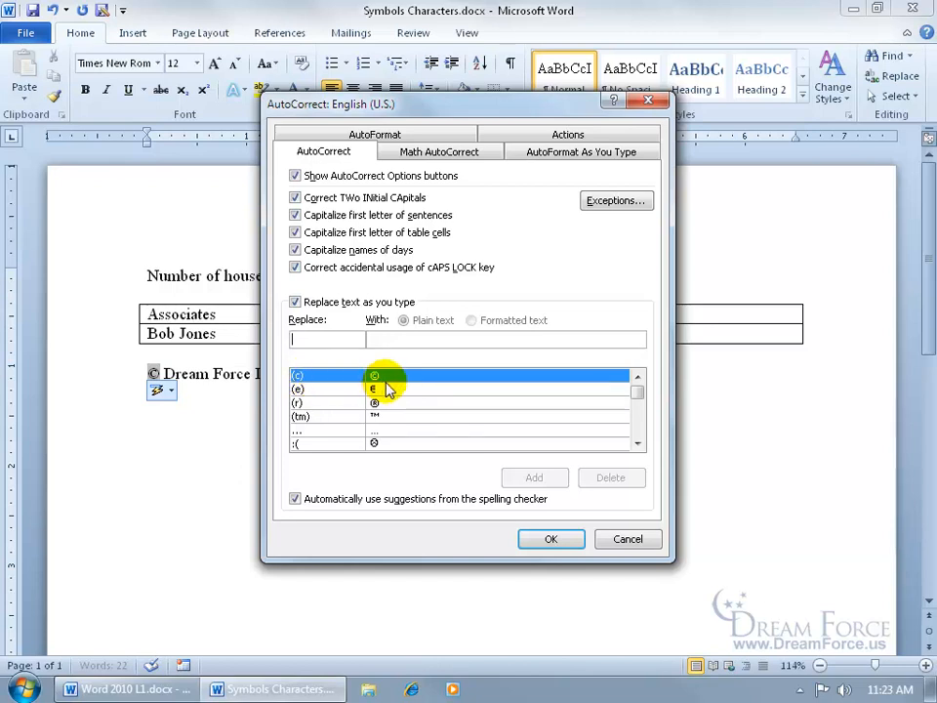
pyautogui.click(617, 536)
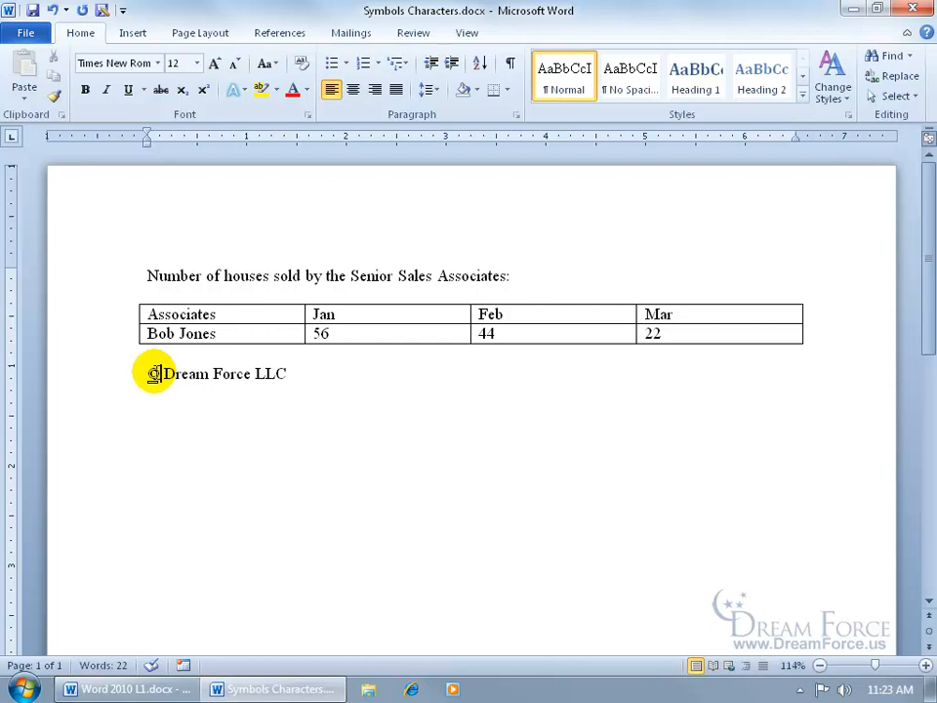
# Step: Examine the AutoCorrect settings through Word's Proofing options, and cancel both dialogs without changes
pyautogui.click(28, 30)
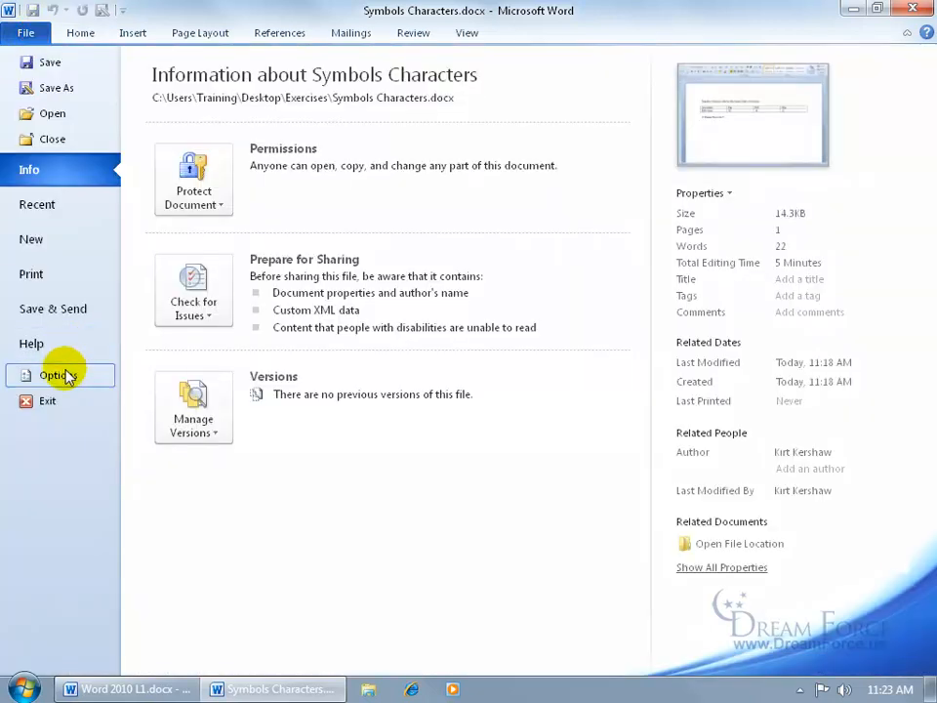
pyautogui.click(66, 376)
pyautogui.click(154, 114)
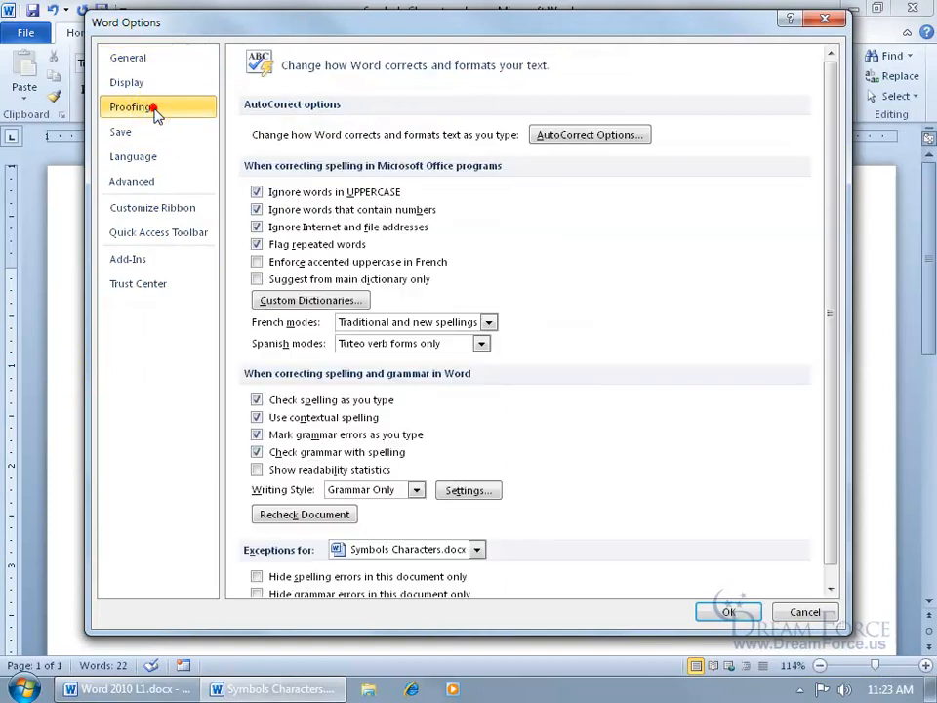
pyautogui.click(625, 144)
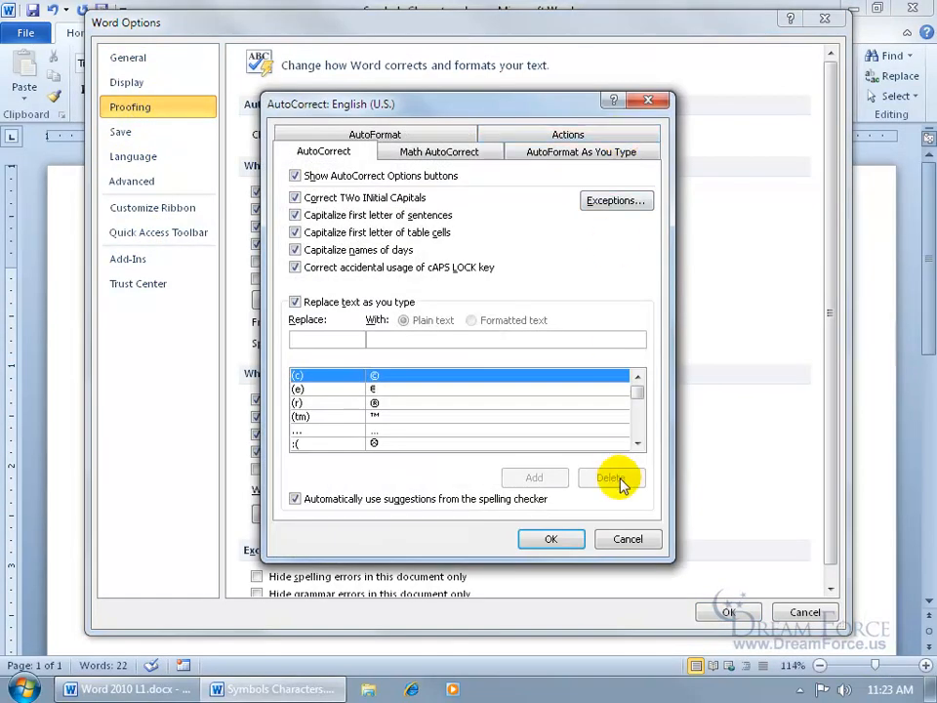
pyautogui.click(627, 539)
pyautogui.click(795, 611)
pyautogui.click(316, 376)
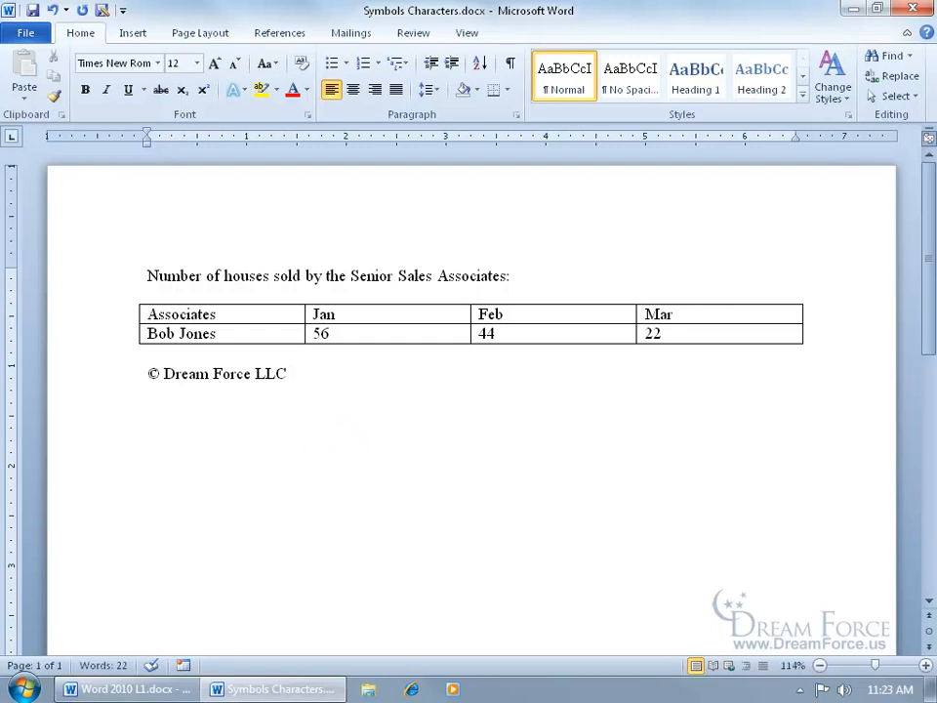
# Step: Insert the seven-eighths fraction symbol (⅞) twice after Dream Force LLC, and move the Symbol dialog clear of the text
pyautogui.click(132, 33)
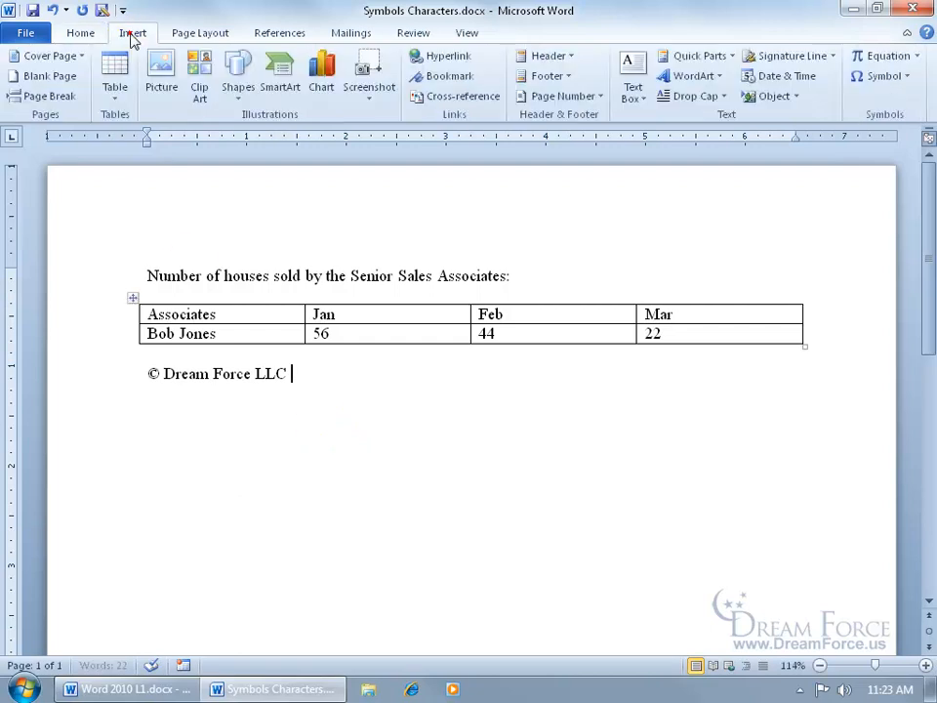
pyautogui.click(906, 77)
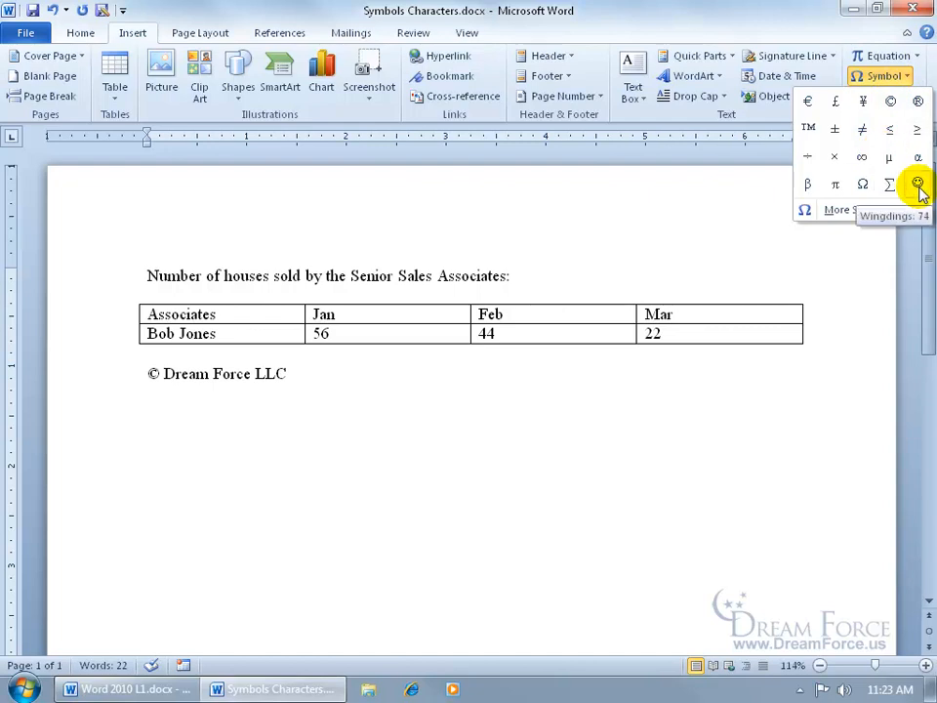
pyautogui.click(859, 211)
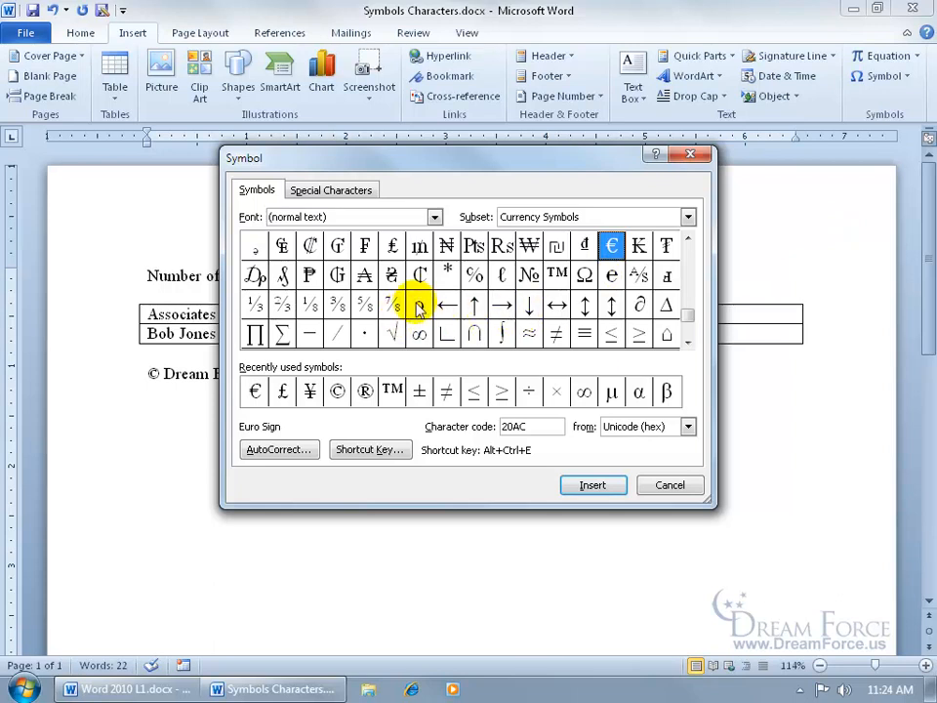
pyautogui.click(393, 307)
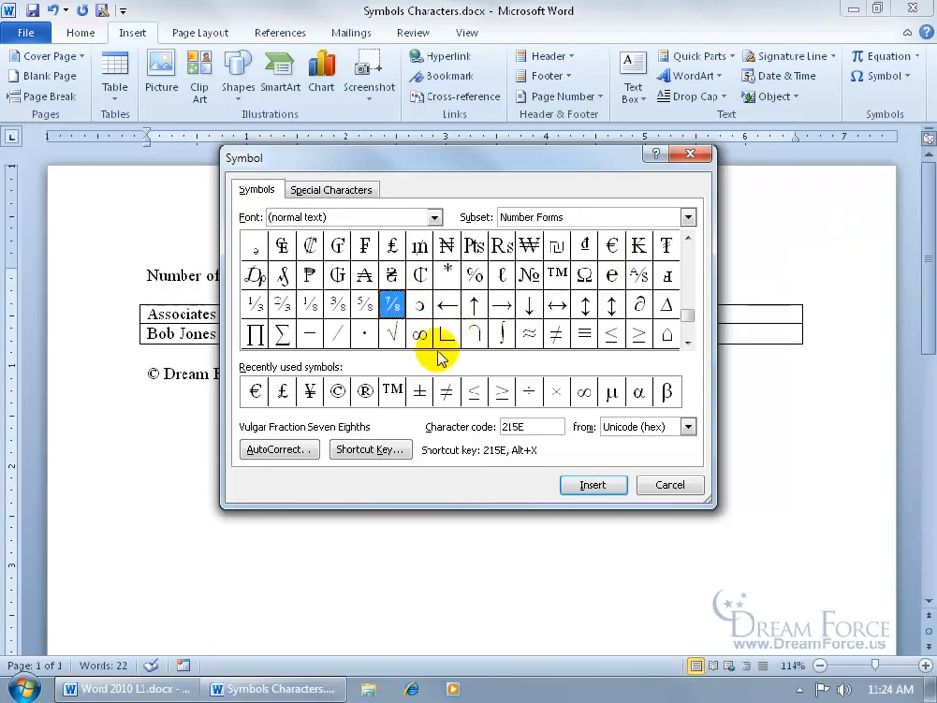
pyautogui.click(590, 487)
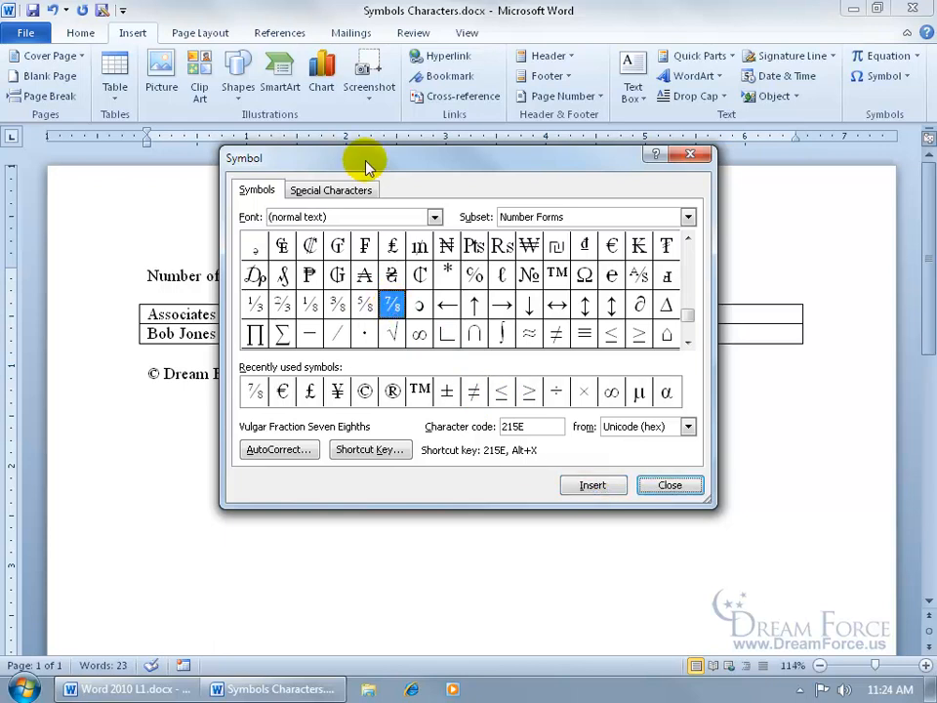
pyautogui.moveTo(366, 161); pyautogui.dragTo(427, 205)
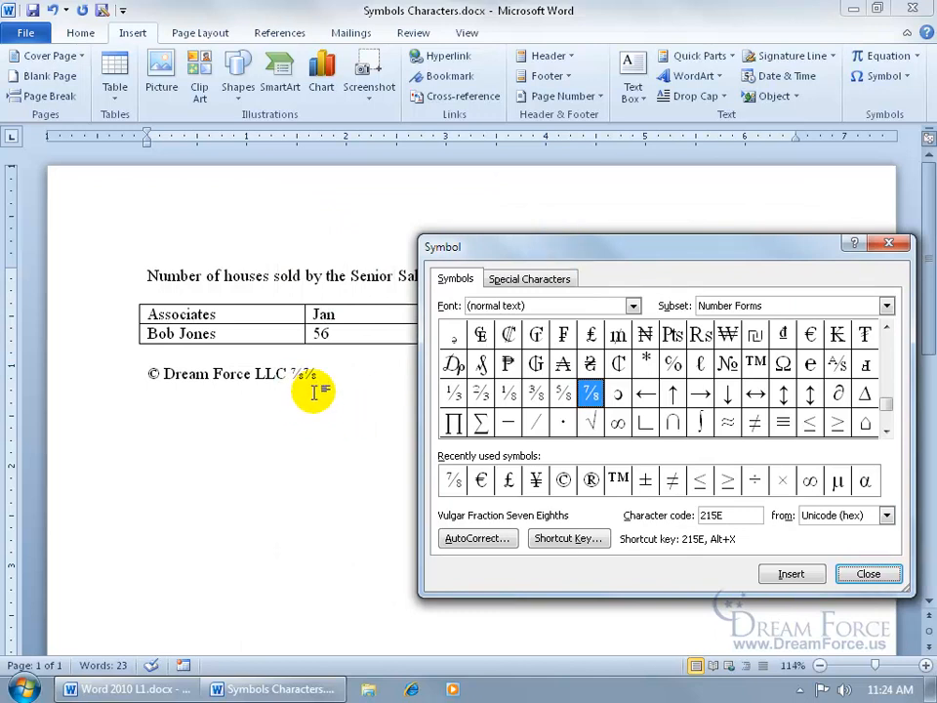
# Step: Insert the Wingdings candle symbol, character code 39, after the fractions, and close the Symbol dialog
pyautogui.click(632, 306)
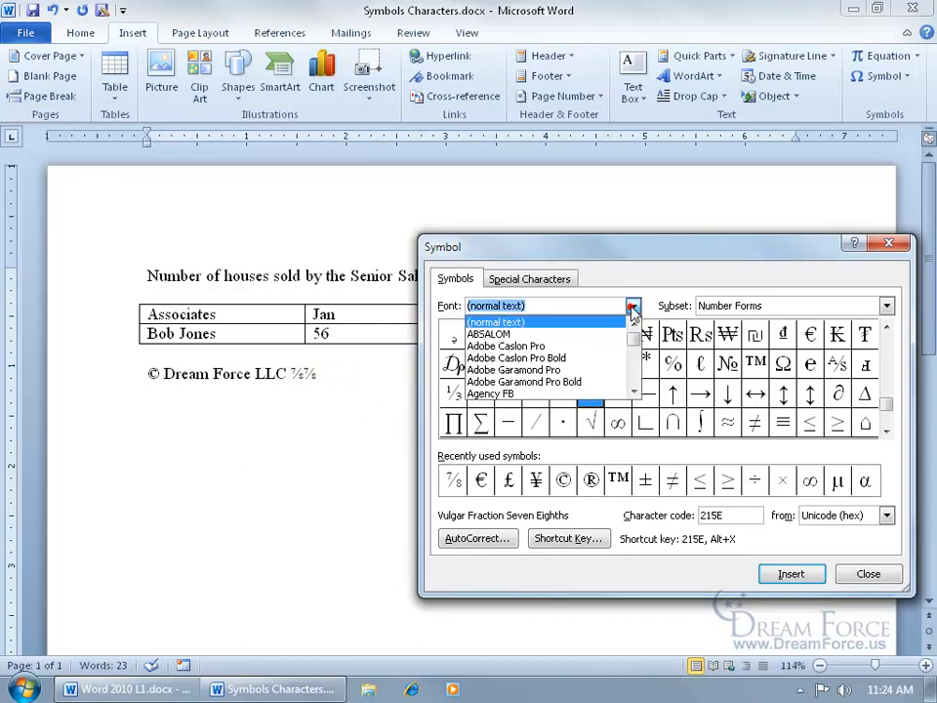
pyautogui.moveTo(632, 338); pyautogui.dragTo(634, 376)
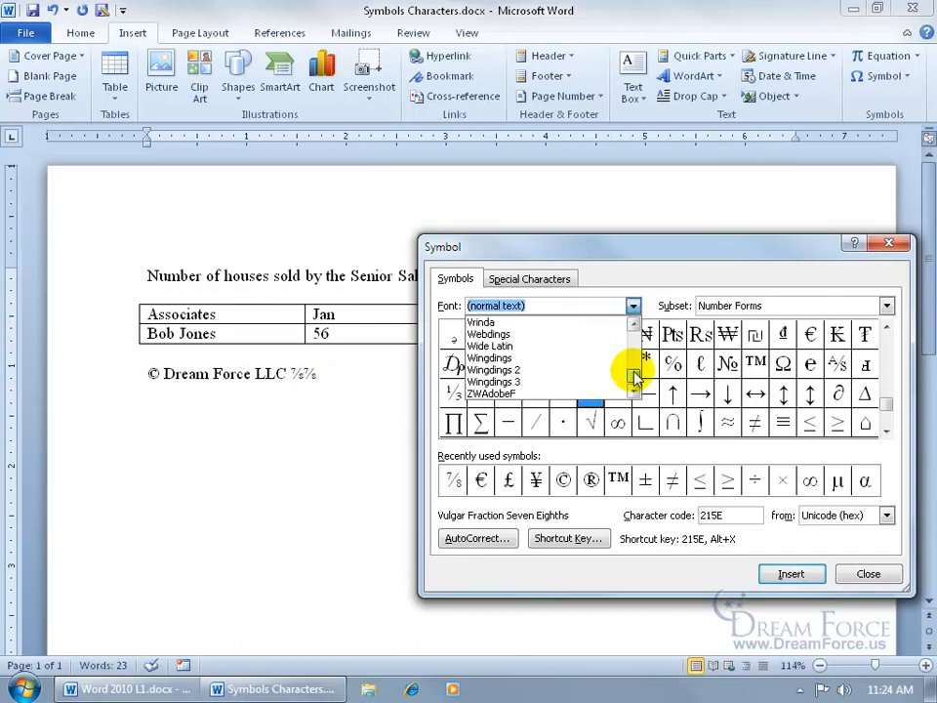
pyautogui.click(541, 359)
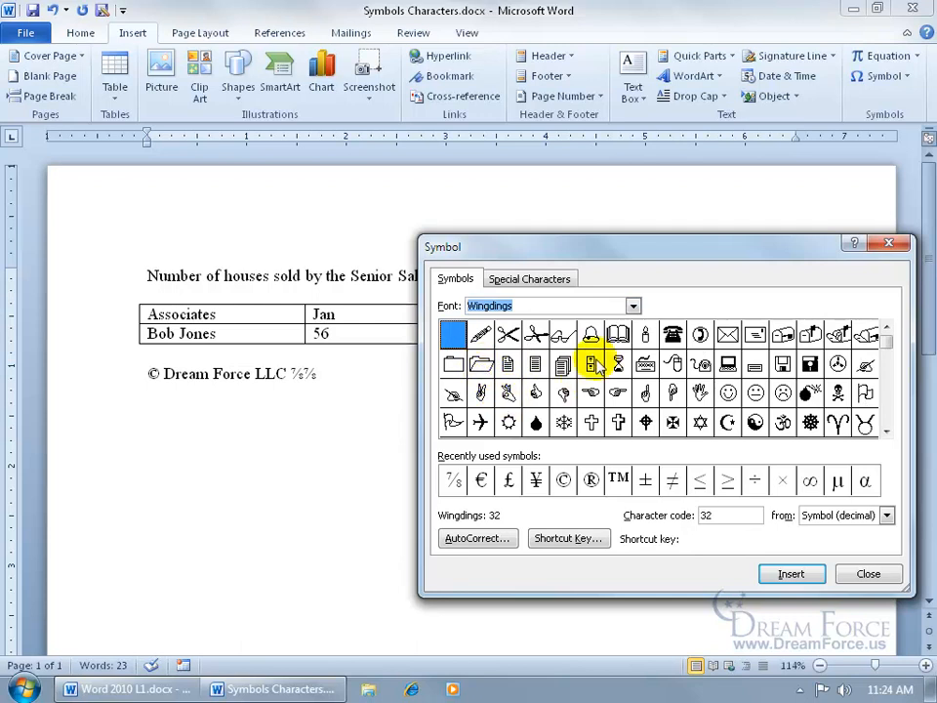
pyautogui.click(645, 335)
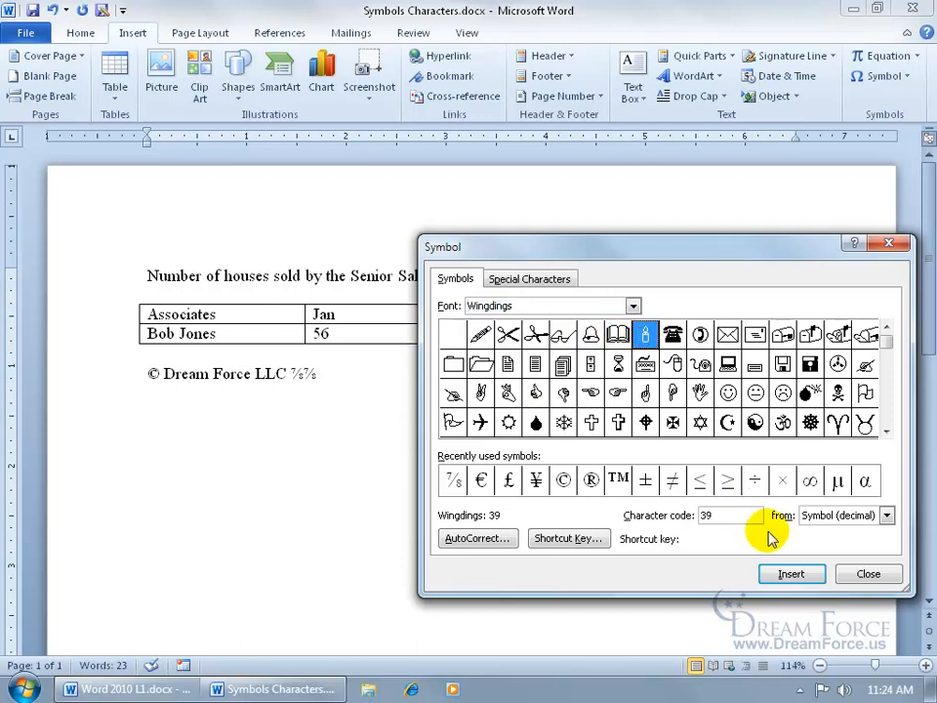
pyautogui.click(787, 574)
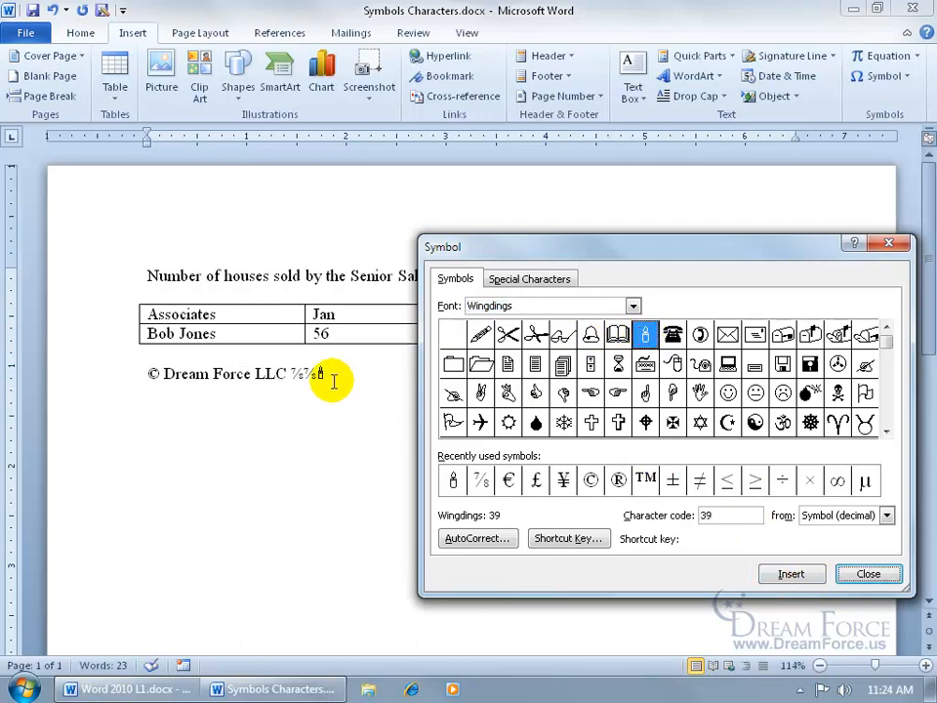
pyautogui.click(868, 573)
# Step: Set the candle symbol's font size to 24 and deselect it
pyautogui.moveTo(334, 370); pyautogui.dragTo(317, 369)
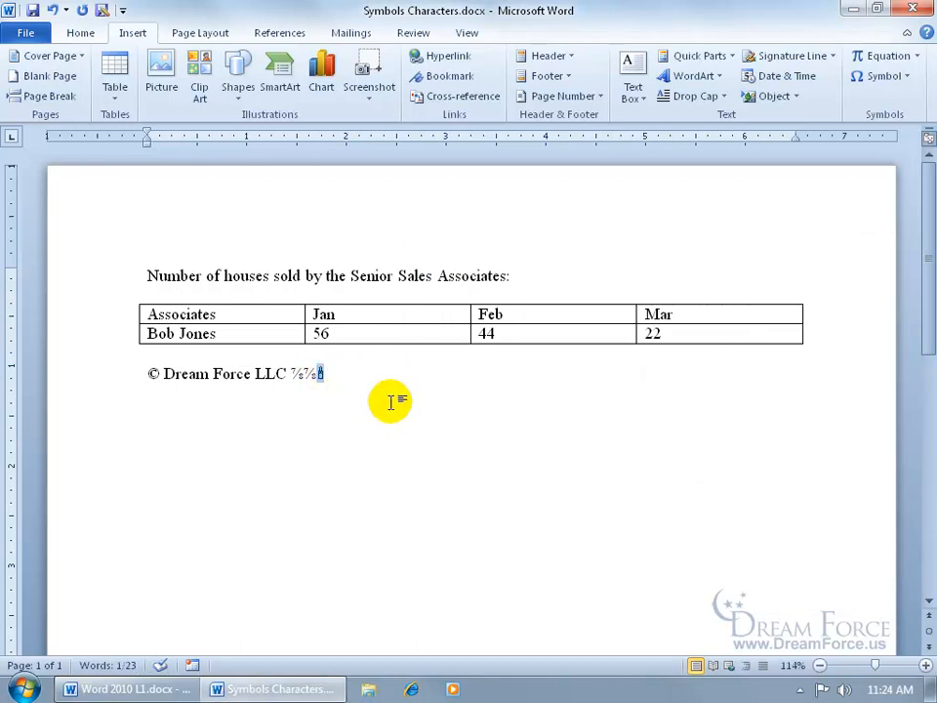
pyautogui.rightClick(320, 374)
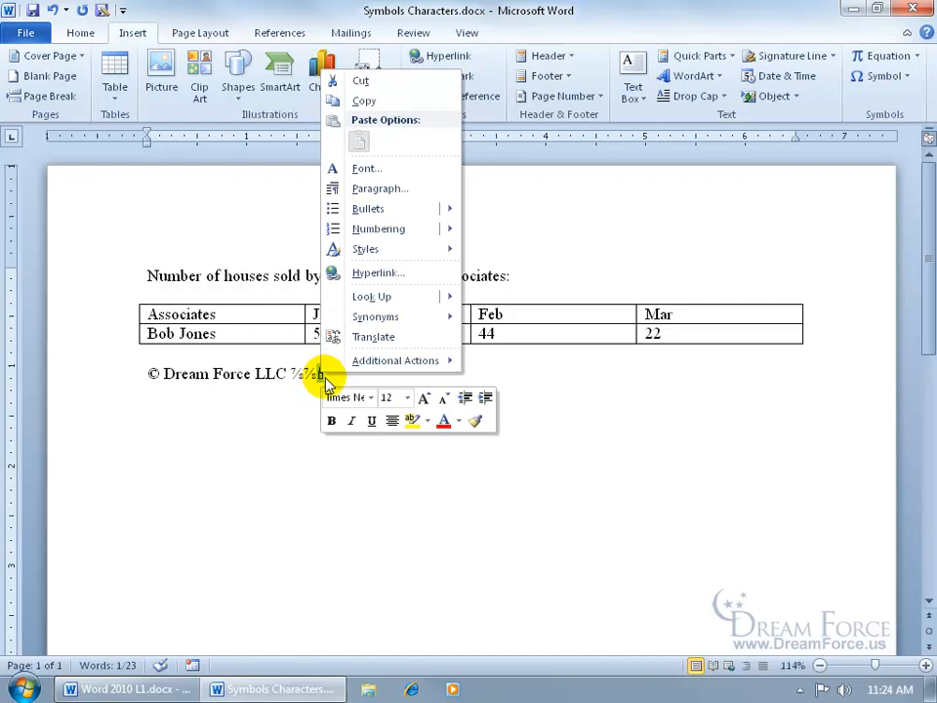
pyautogui.click(395, 397)
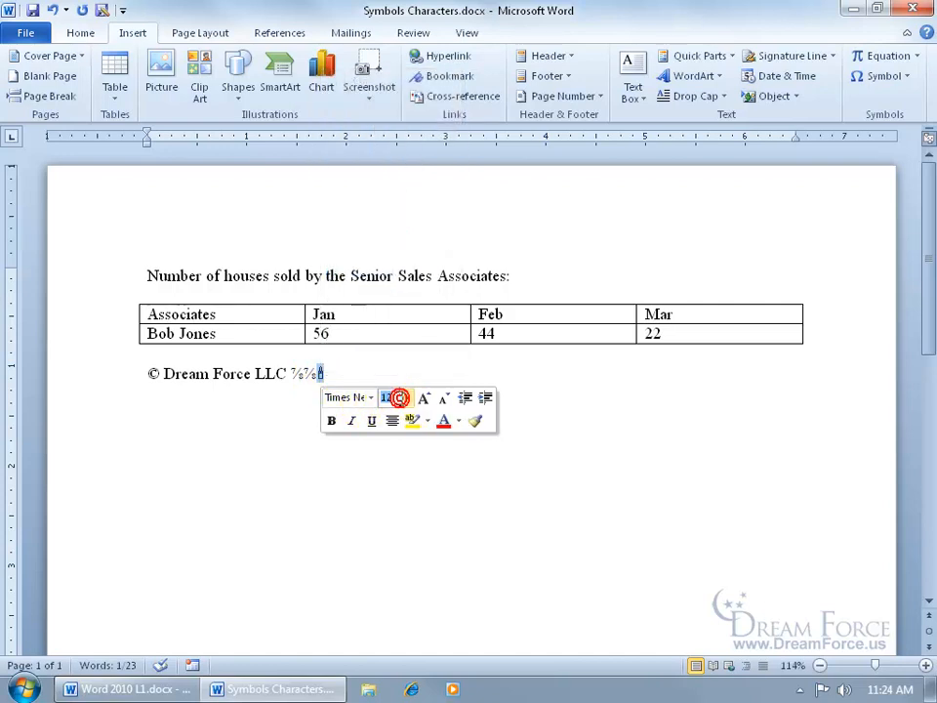
pyautogui.write('24')
pyautogui.press('Return')
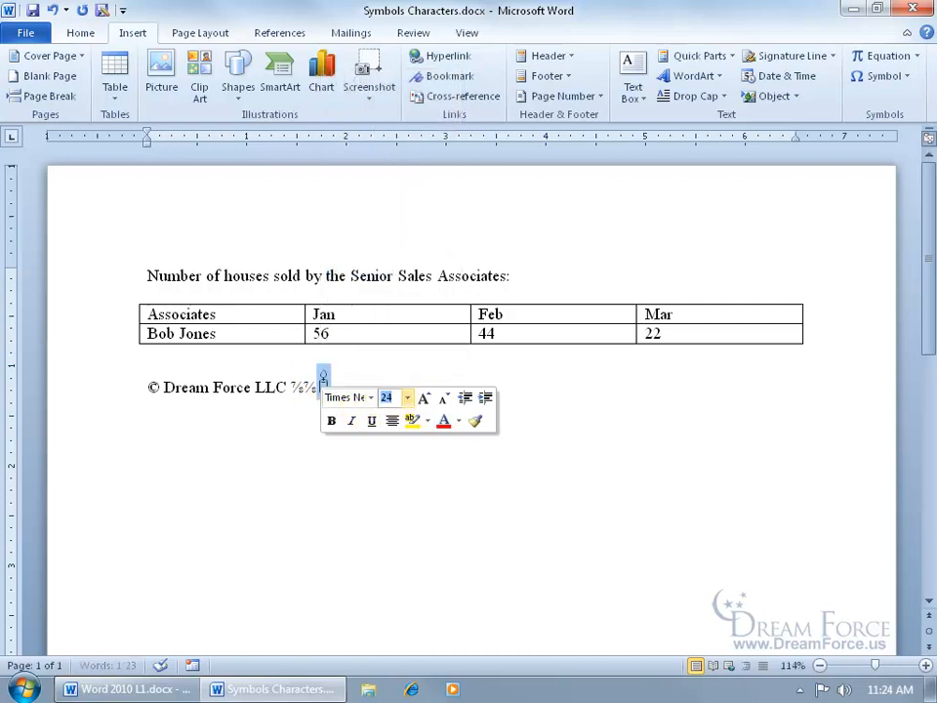
pyautogui.click(376, 381)
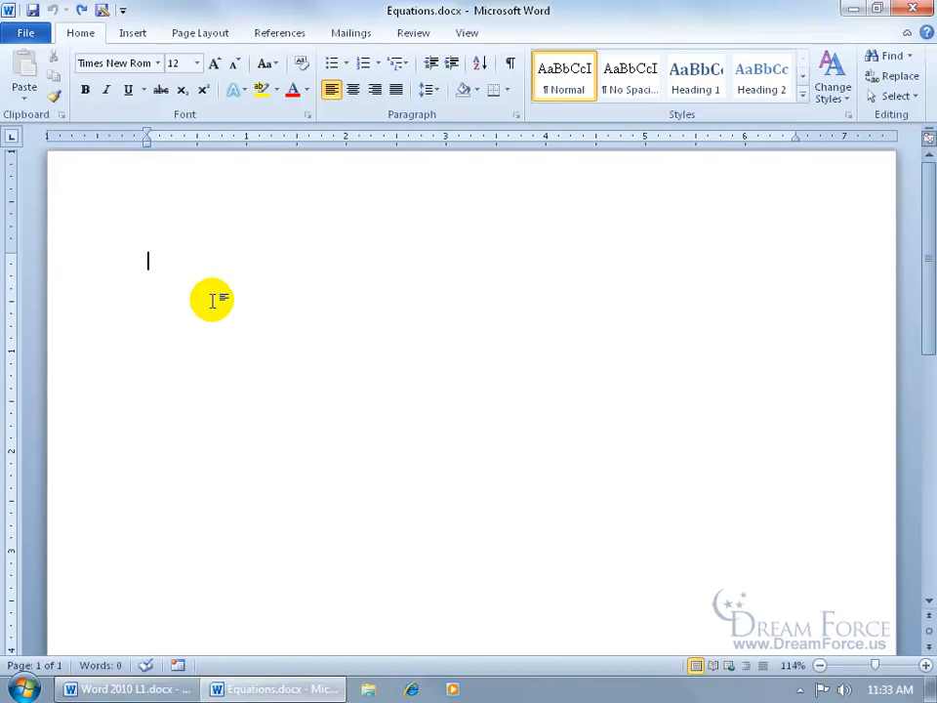
# Step: Insert a new blank equation in Equations.docx and begin it with B =
pyautogui.click(133, 35)
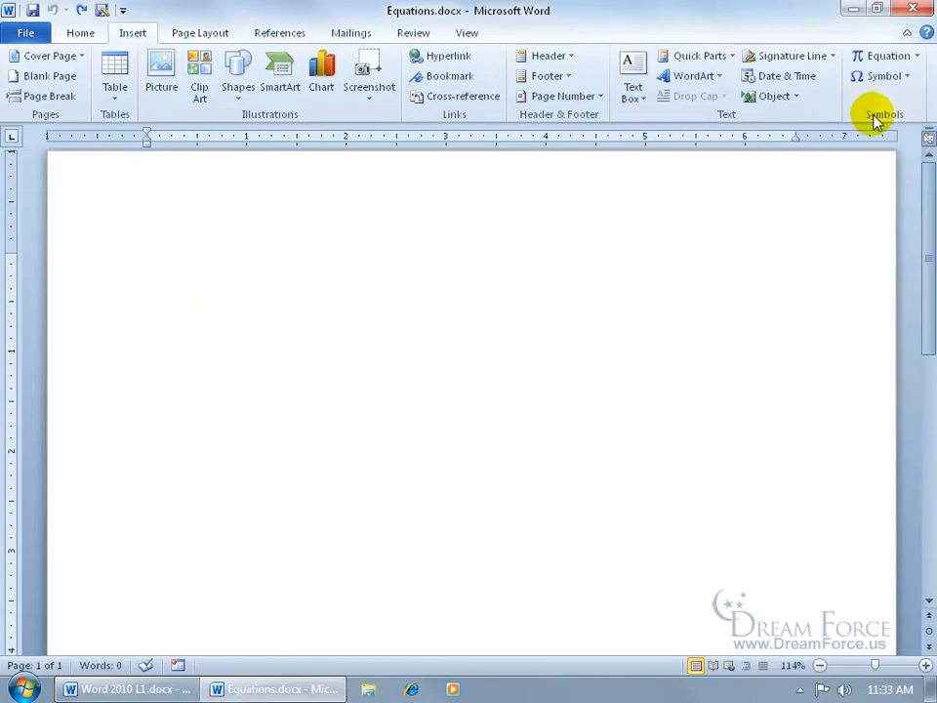
pyautogui.click(891, 60)
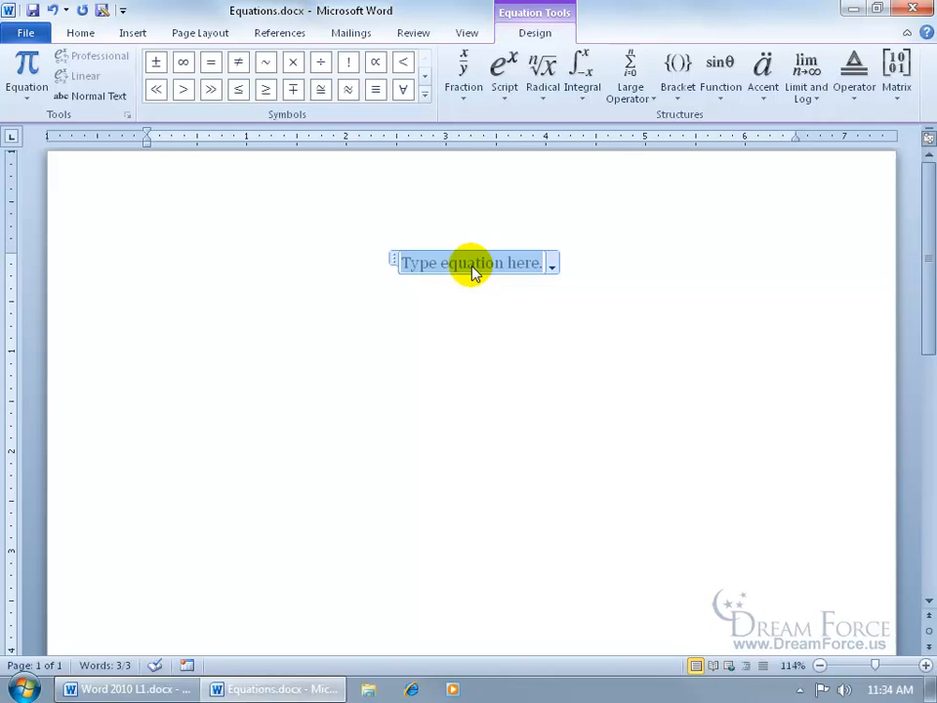
pyautogui.write('E')
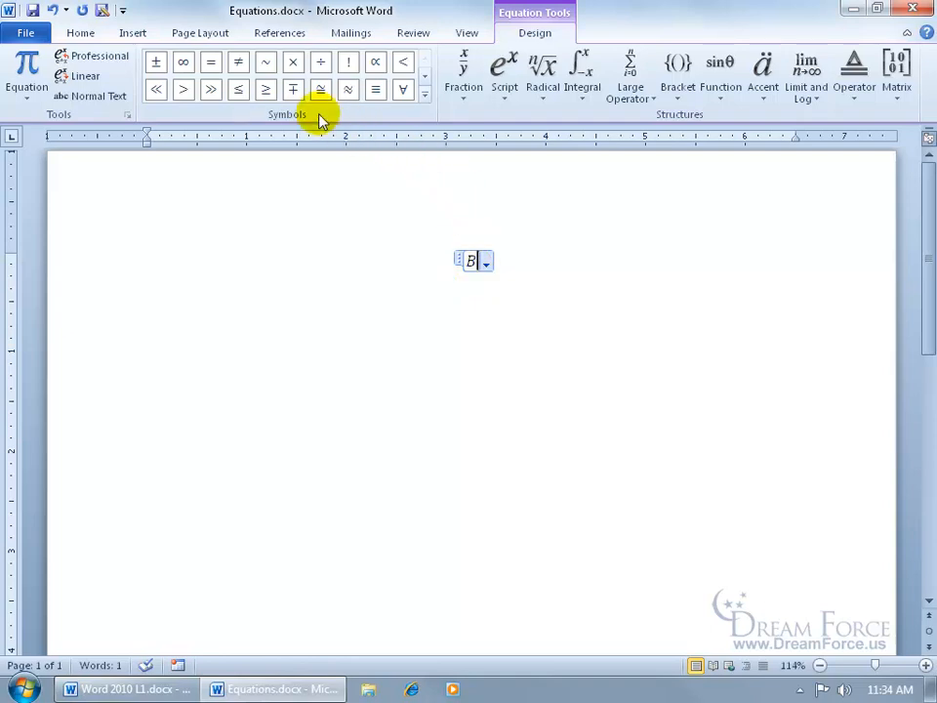
pyautogui.click(210, 63)
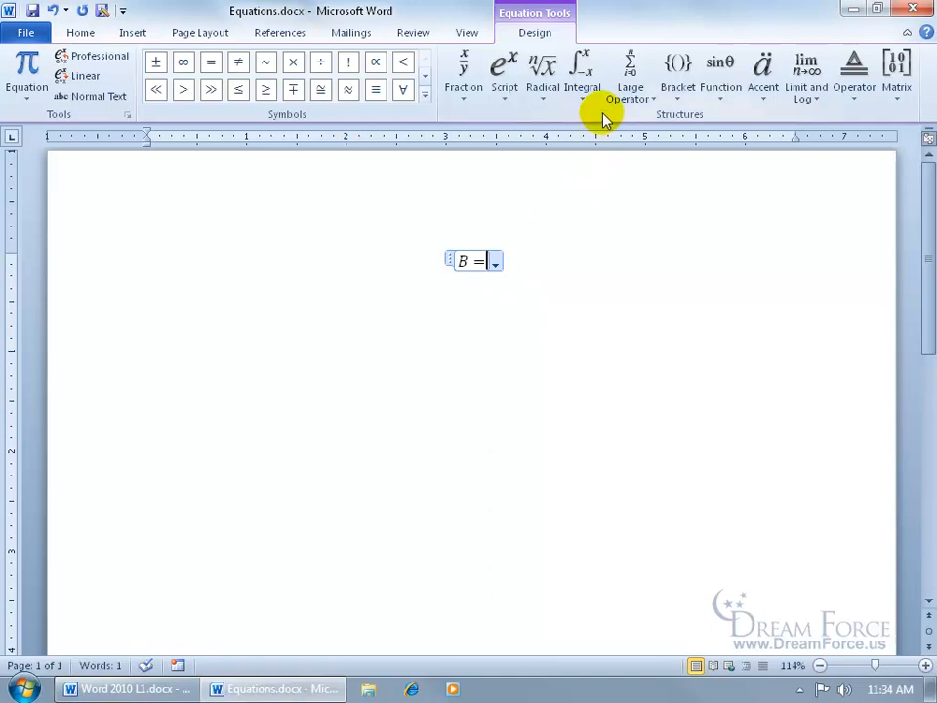
# Step: Add parentheses after the equals sign and place an empty stacked fraction inside them
pyautogui.click(680, 97)
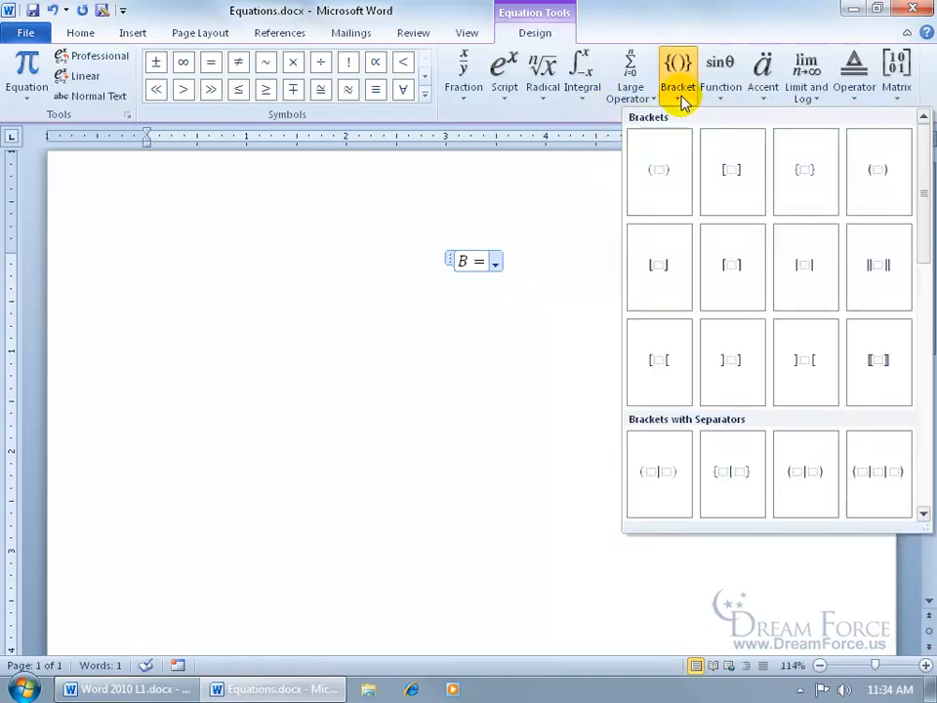
pyautogui.click(669, 172)
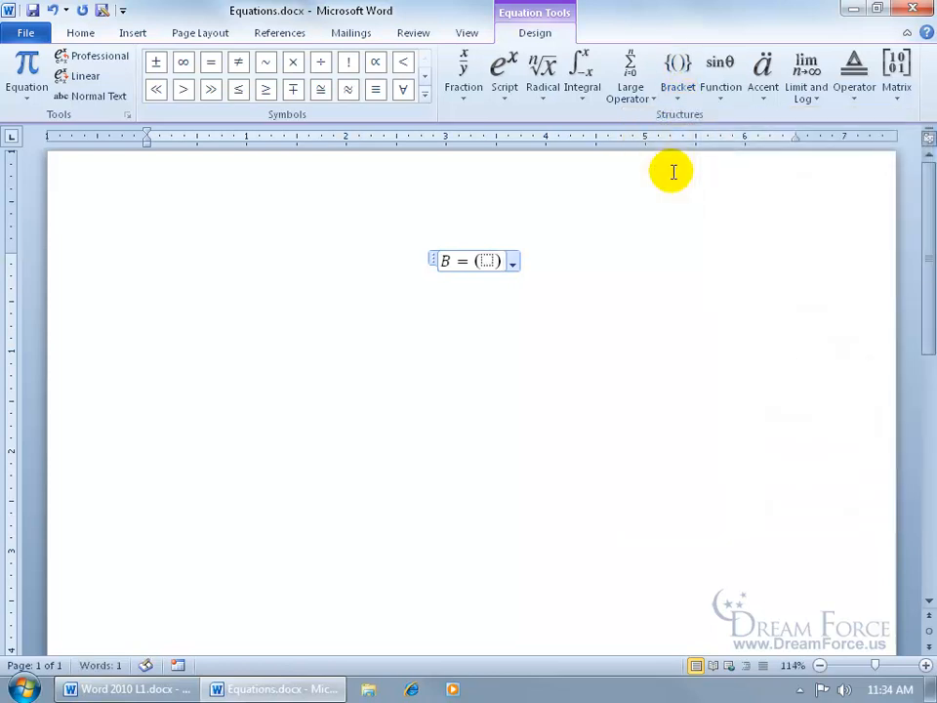
pyautogui.click(488, 261)
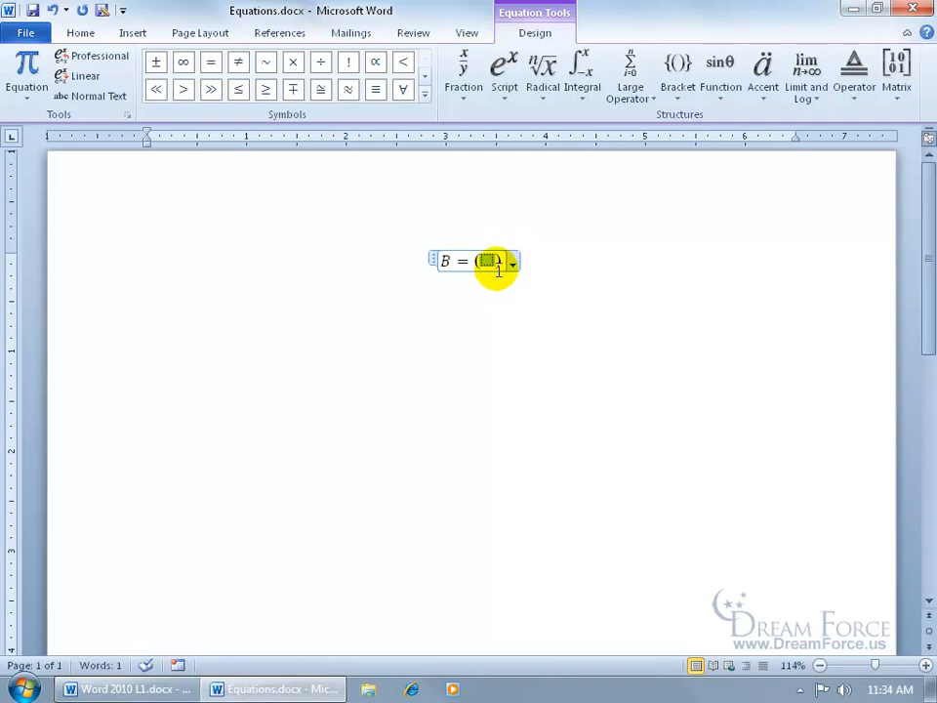
pyautogui.click(464, 100)
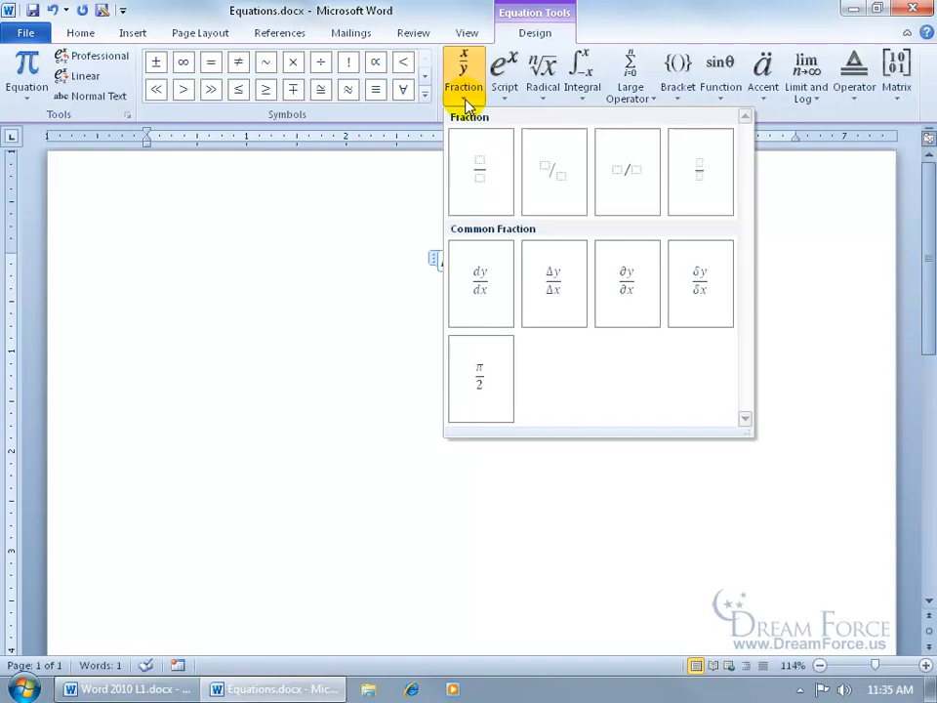
pyautogui.click(494, 179)
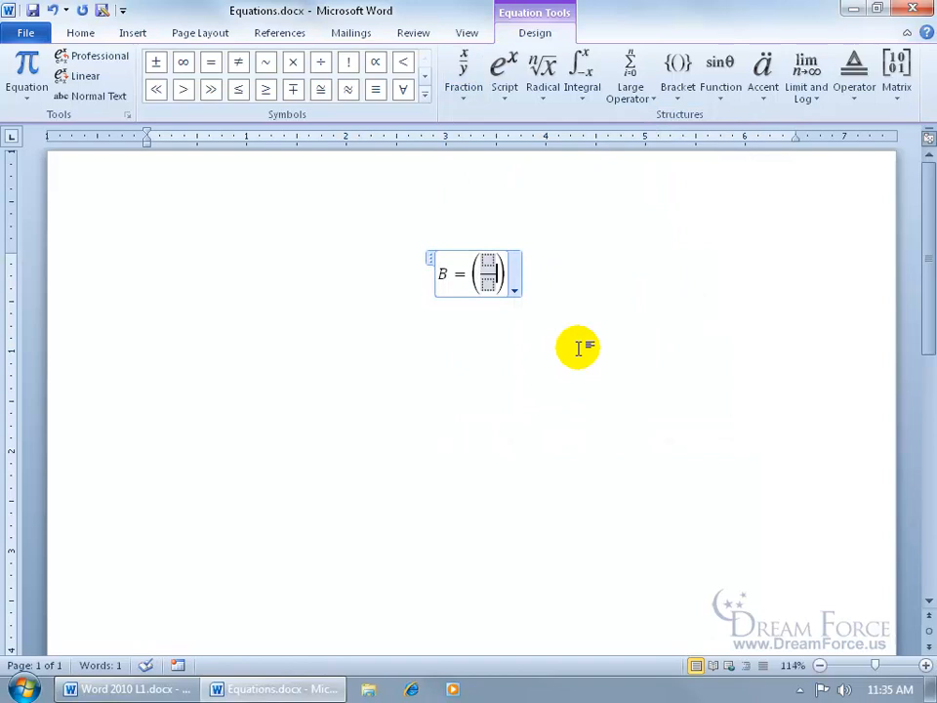
# Step: Fill in the fraction with B-wt as the numerator and i as the denominator, and leave the equation
pyautogui.click(487, 262)
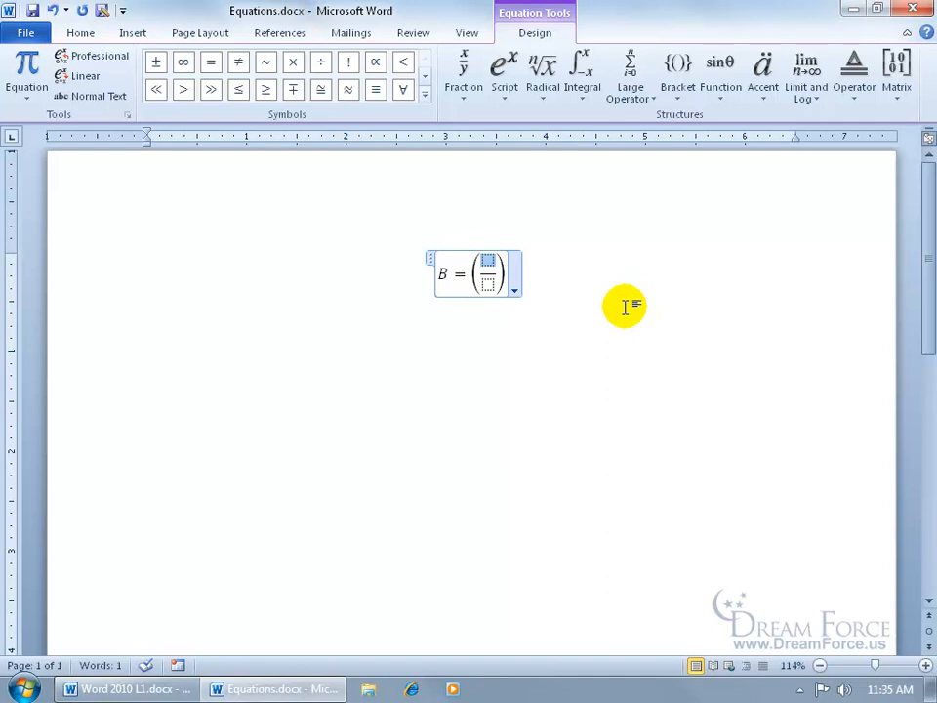
pyautogui.write('B-')
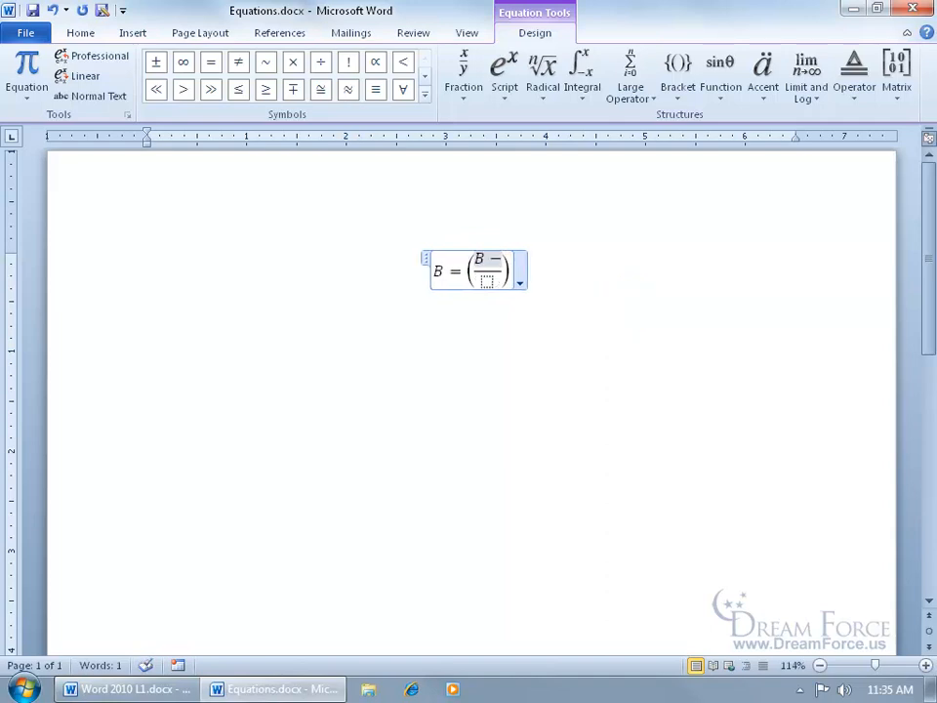
pyautogui.write('wt')
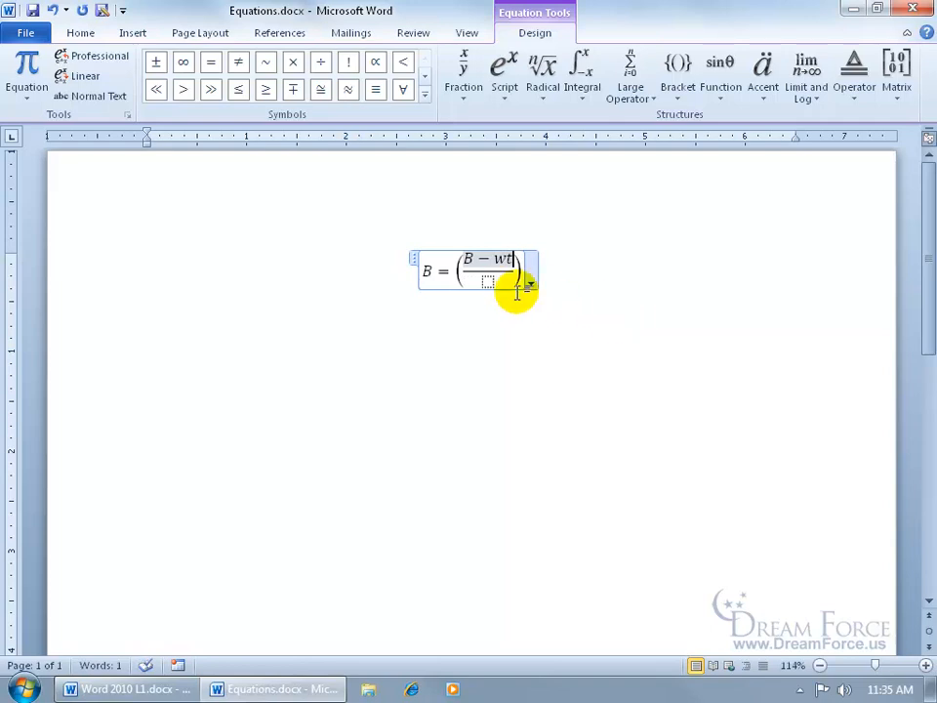
pyautogui.click(485, 280)
pyautogui.write('i')
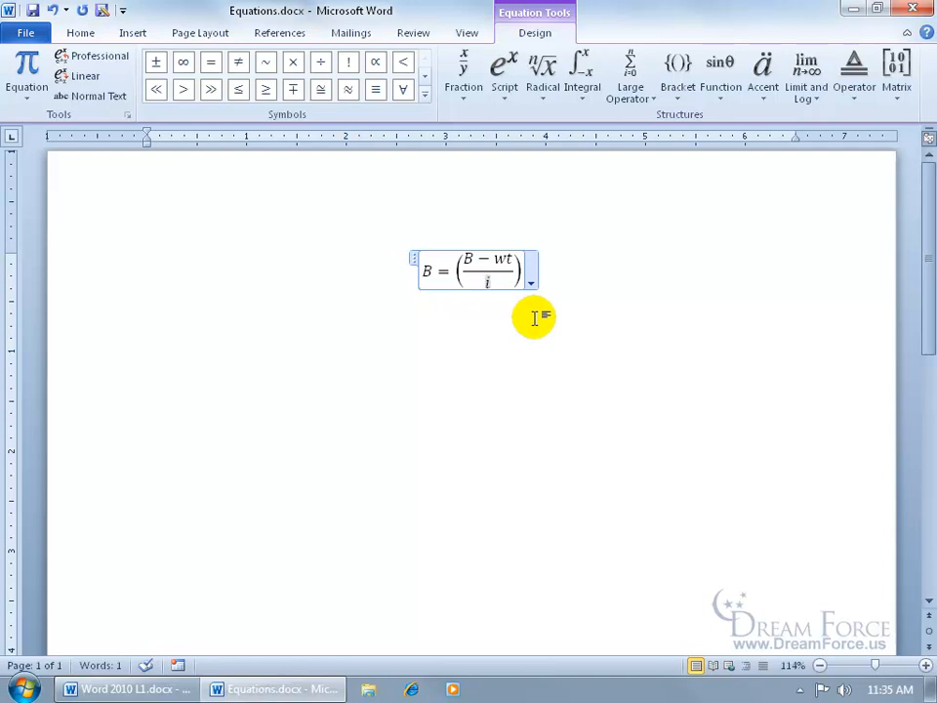
pyautogui.hotkey('shift', 'Left')
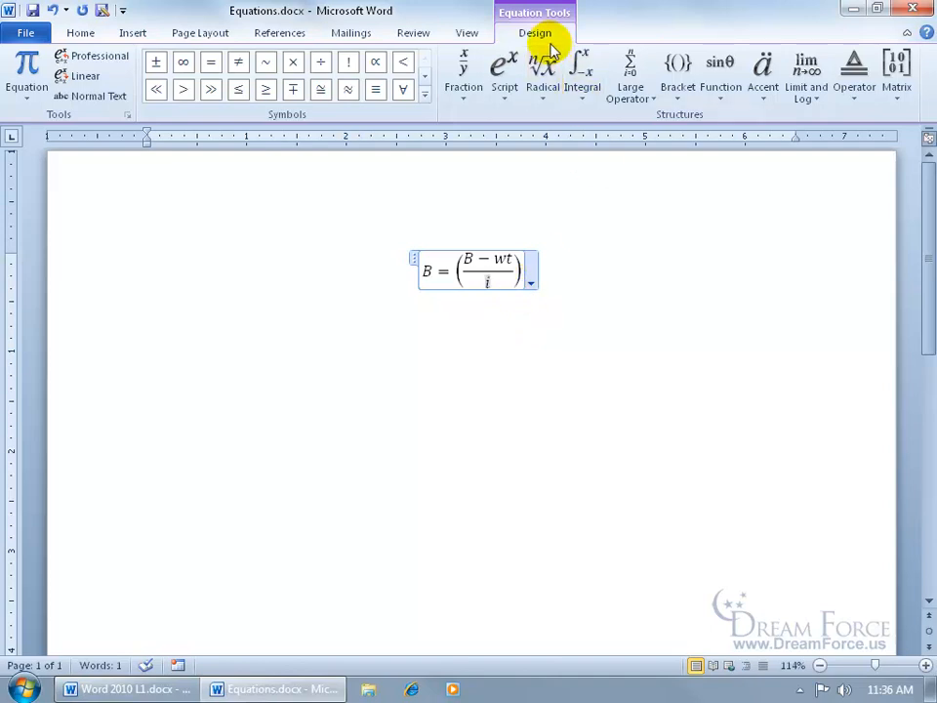
pyautogui.click(583, 279)
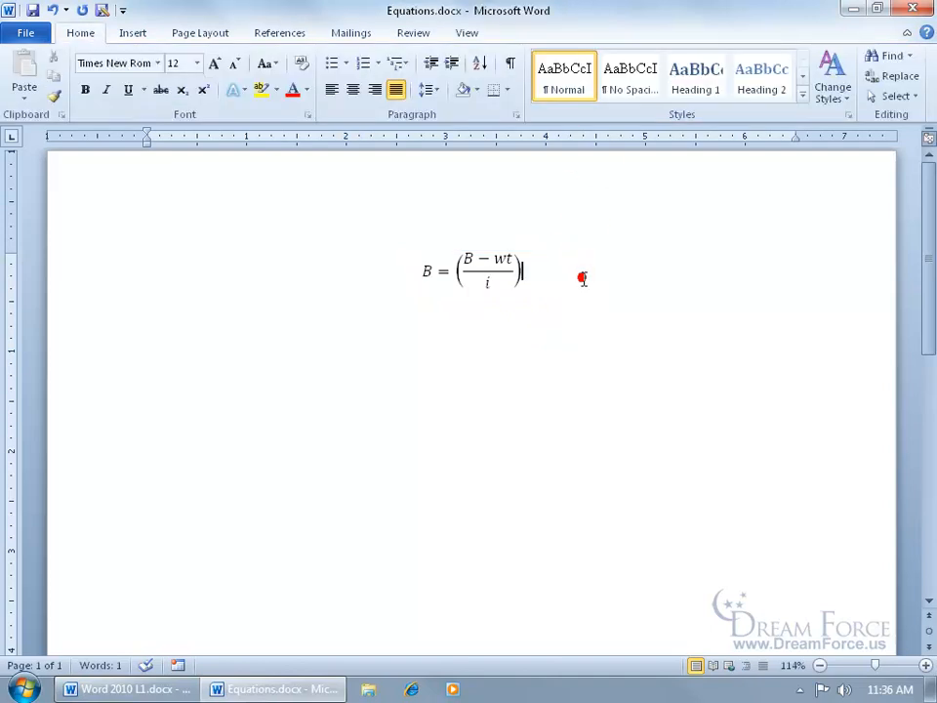
# Step: Apply the Professional display format to the finished equation
pyautogui.click(494, 259)
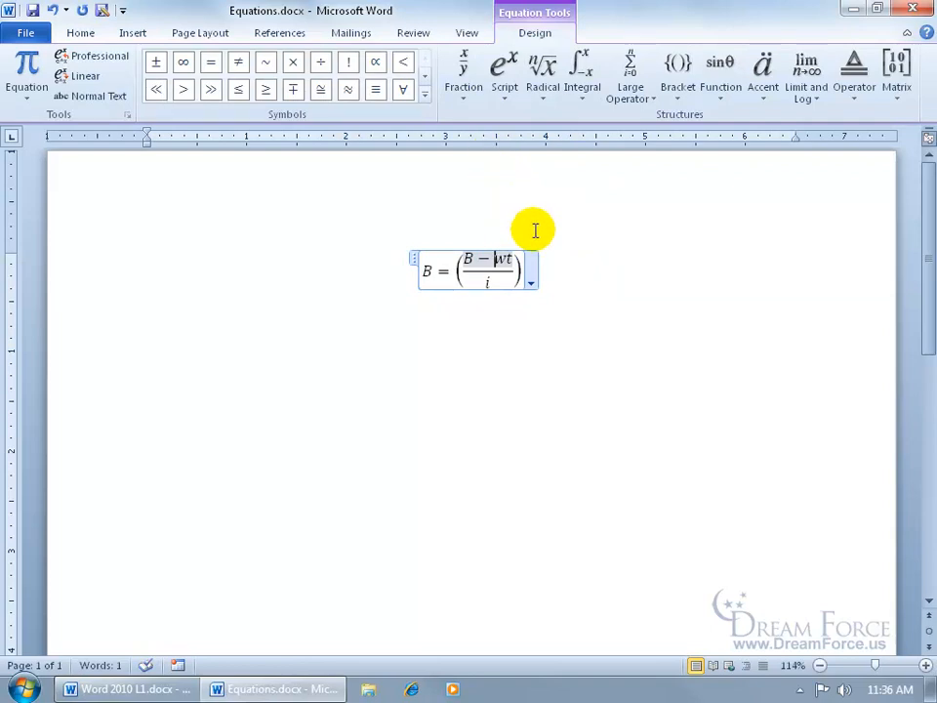
pyautogui.click(532, 282)
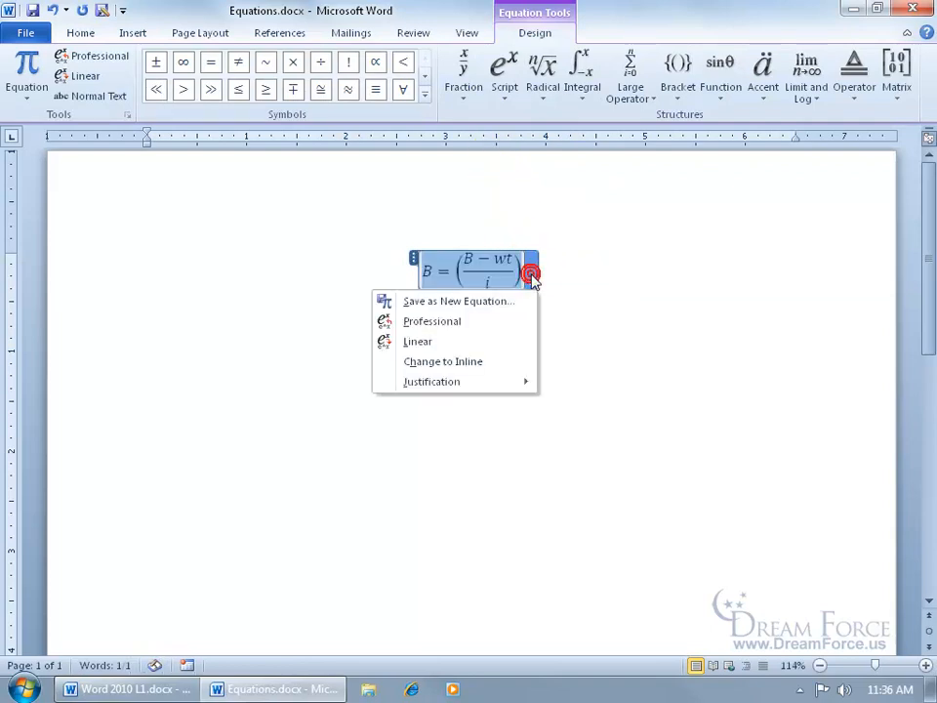
pyautogui.click(479, 326)
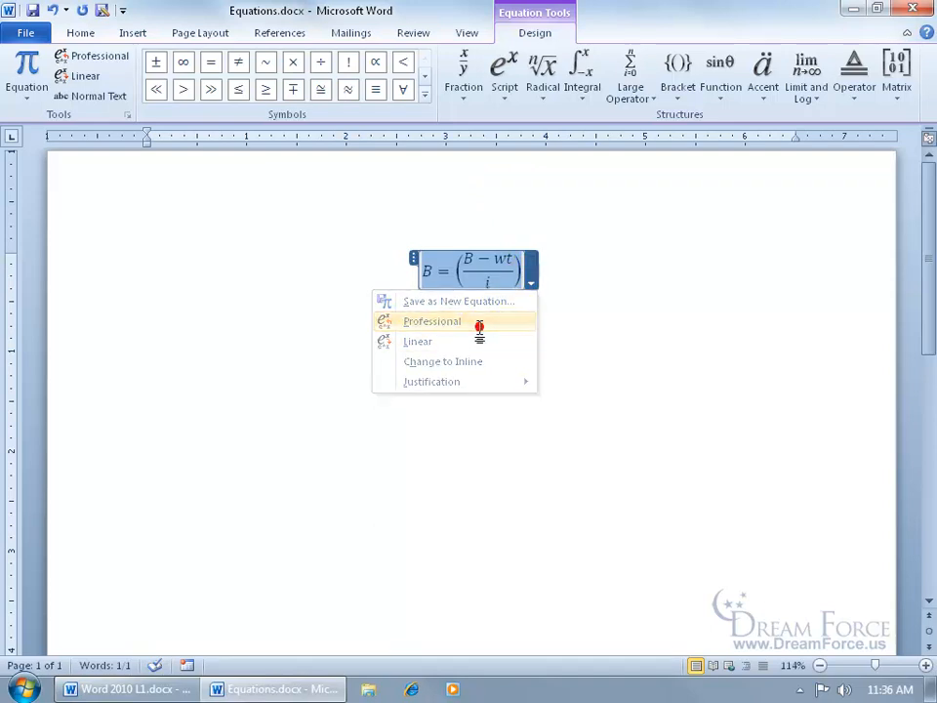
# Step: Convert the equation to the Linear format and set its justification to Left
pyautogui.click(532, 282)
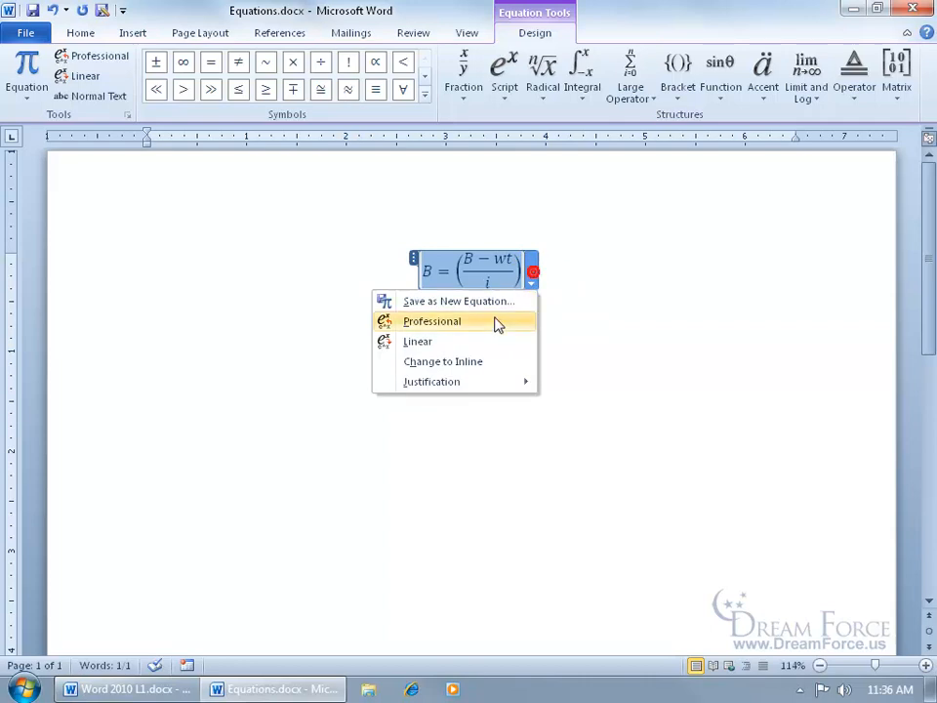
pyautogui.click(477, 340)
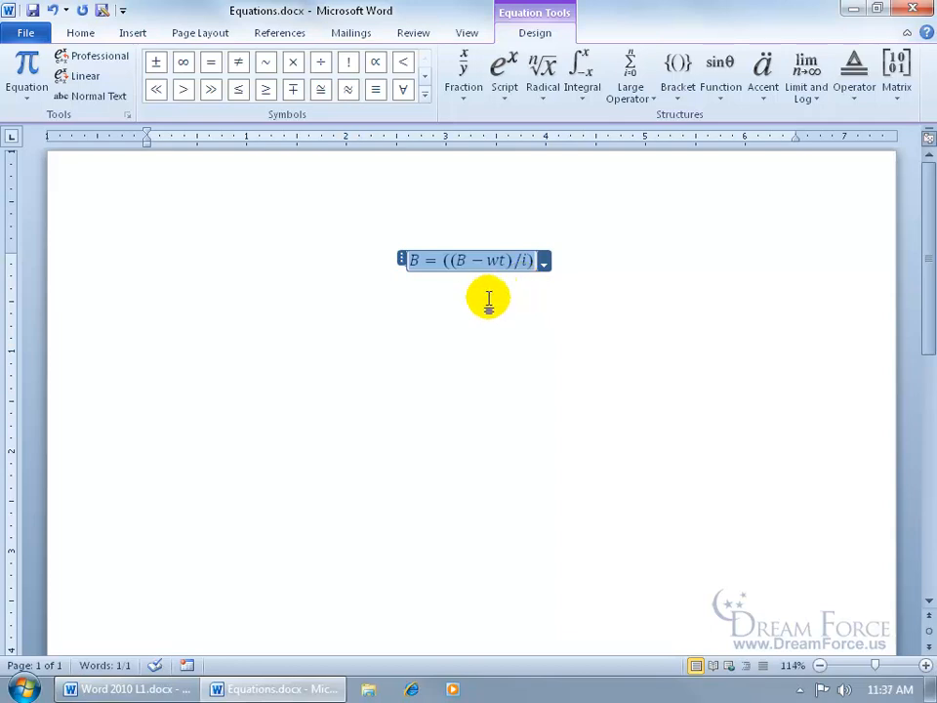
pyautogui.click(80, 36)
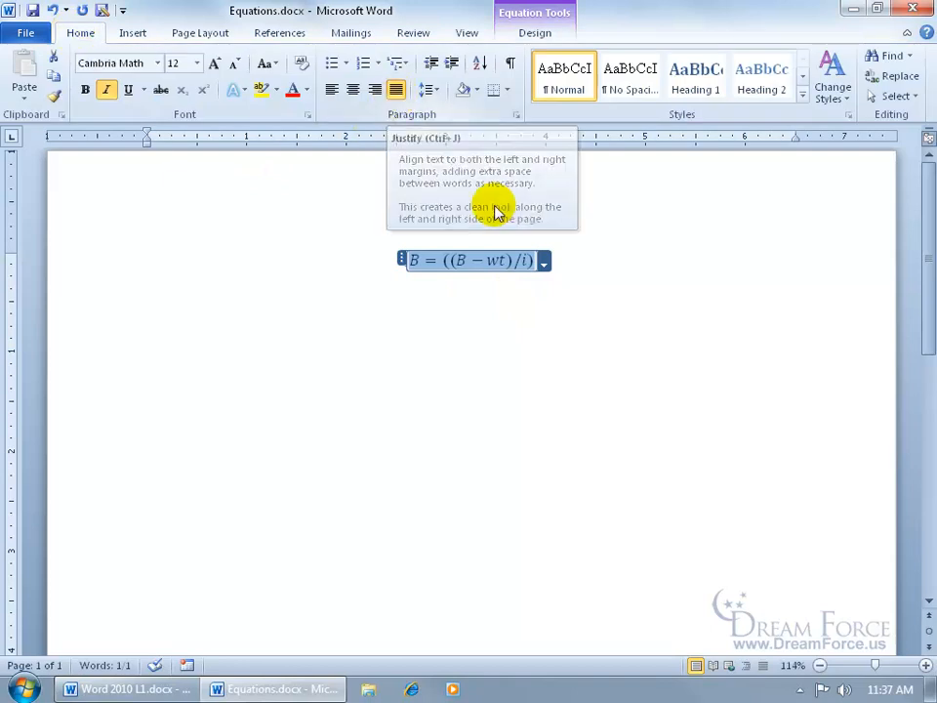
pyautogui.click(543, 262)
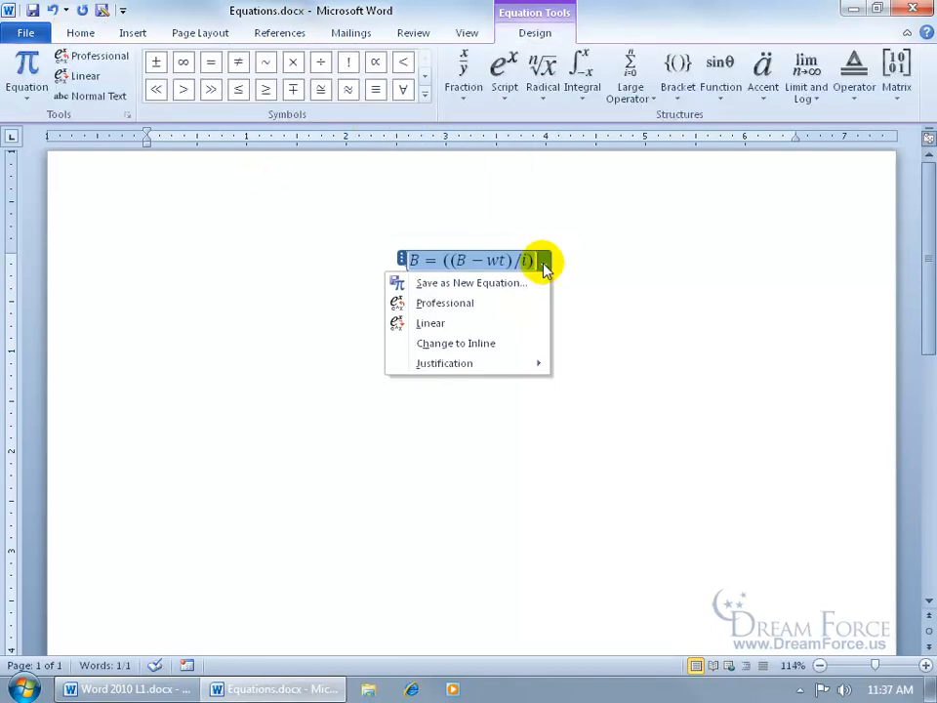
pyautogui.moveTo(524, 367)
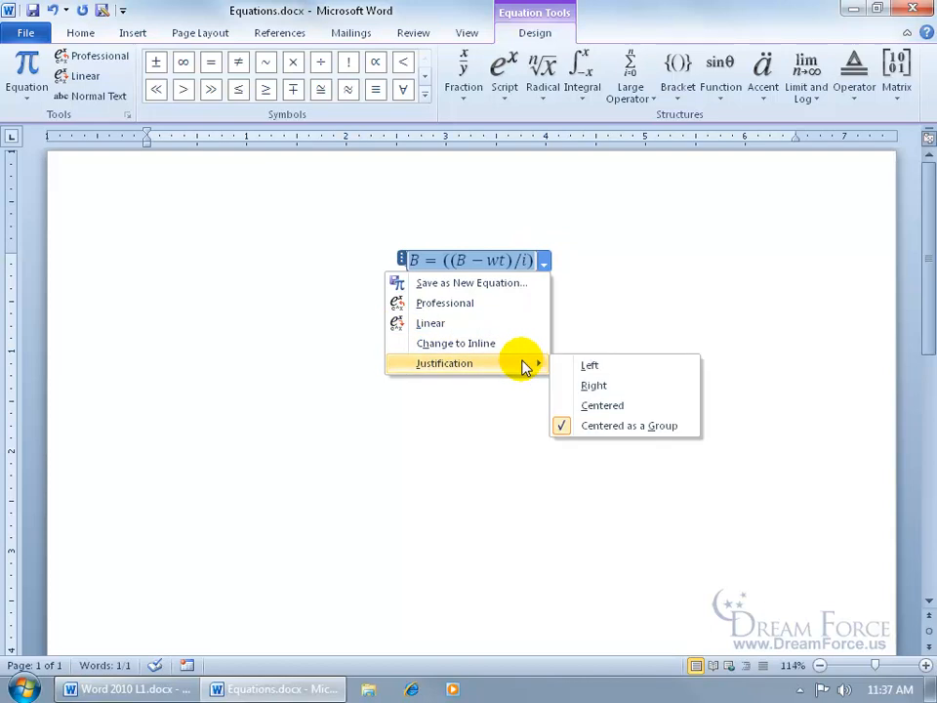
pyautogui.click(578, 366)
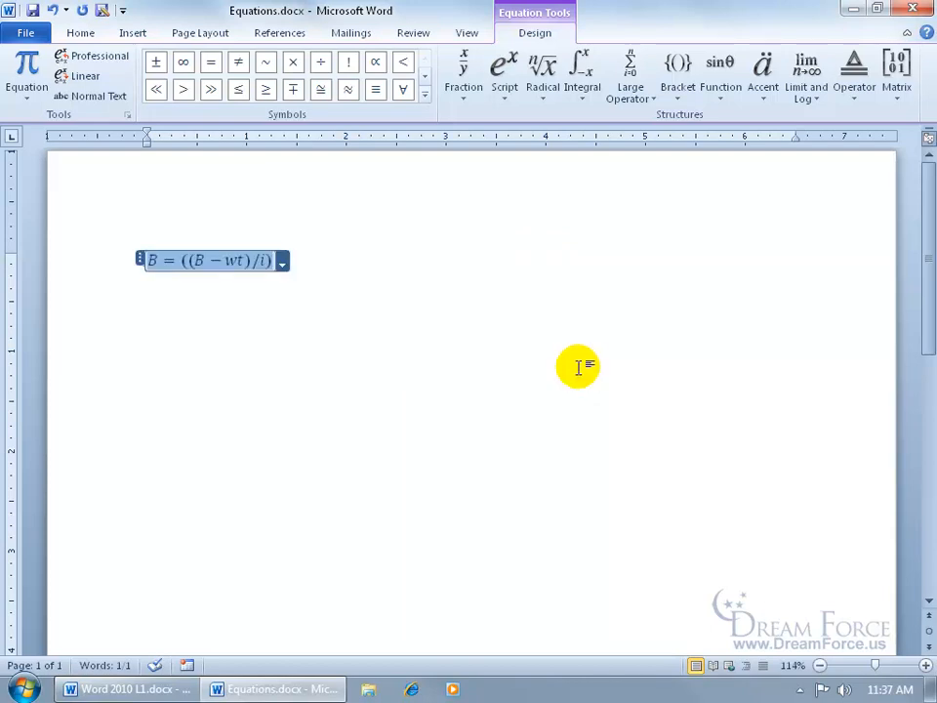
# Step: Insert two blank lines above the equation
pyautogui.click(143, 277)
pyautogui.press('Return')
pyautogui.press('Return')
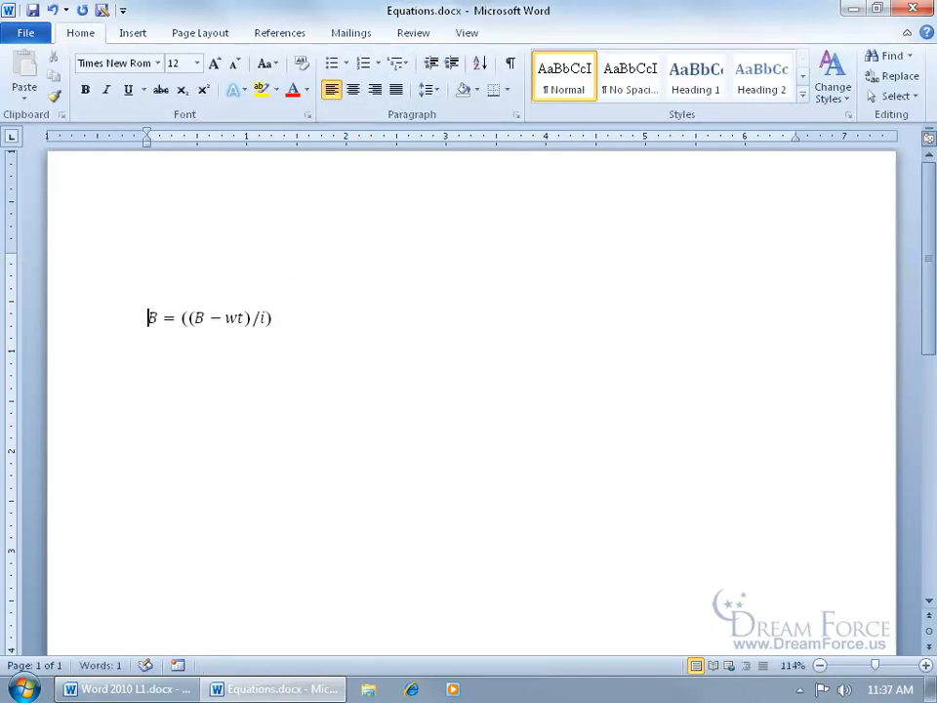
# Step: Move the whole equation up into the blank area above, and move it back down to its original left-aligned line
pyautogui.click(199, 317)
pyautogui.click(150, 318)
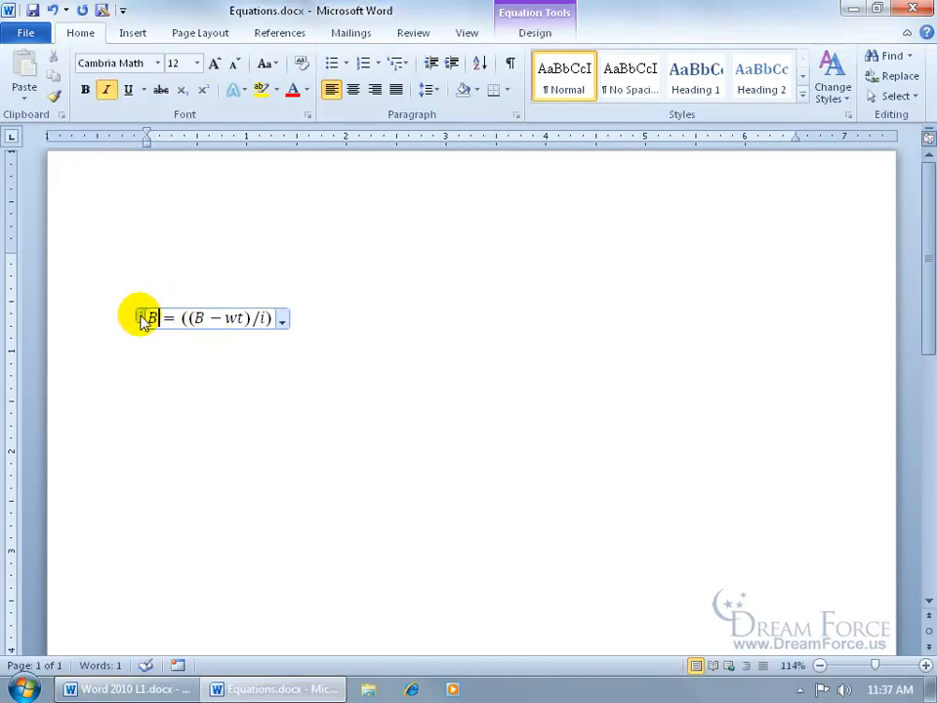
pyautogui.moveTo(140, 318); pyautogui.dragTo(143, 278)
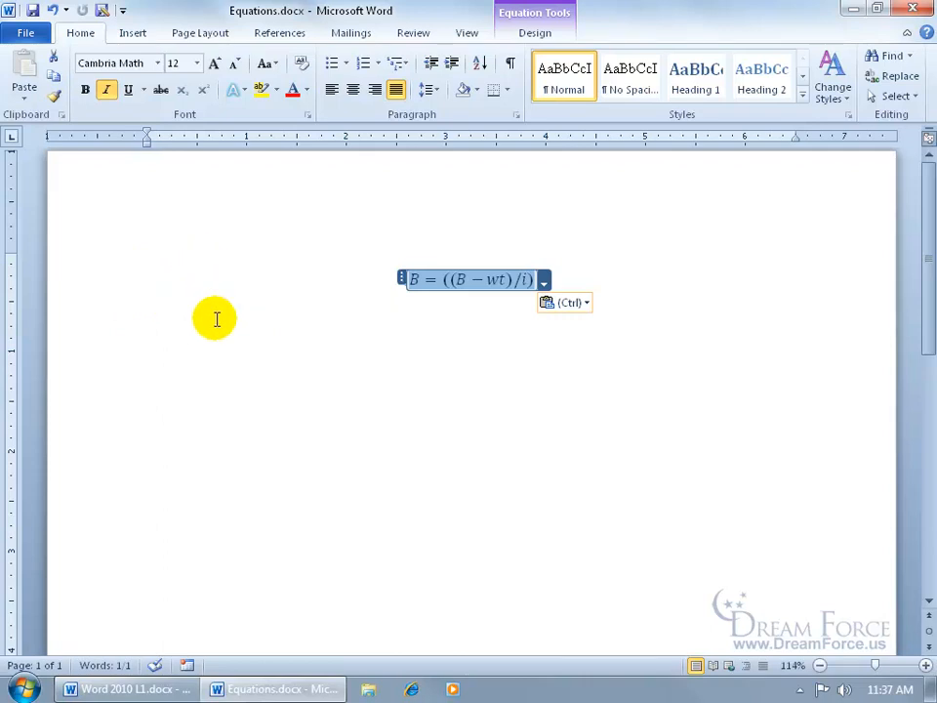
pyautogui.click(509, 64)
pyautogui.moveTo(405, 280); pyautogui.dragTo(156, 322)
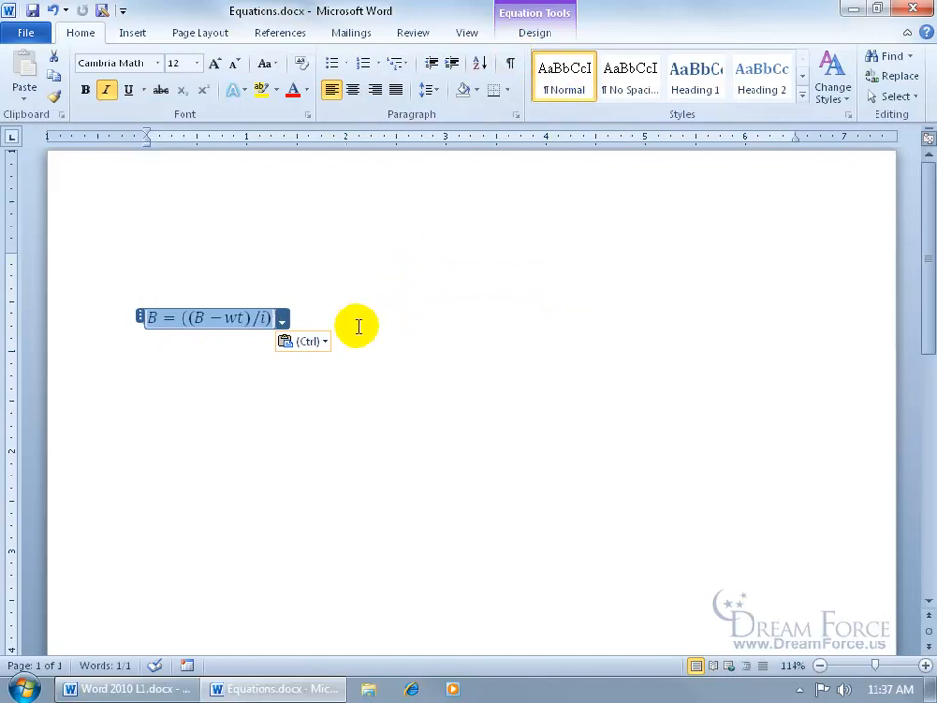
# Step: Save the equation to the Equations gallery as a building block named Spiffy Eq 2, and delete it from the document
pyautogui.click(281, 319)
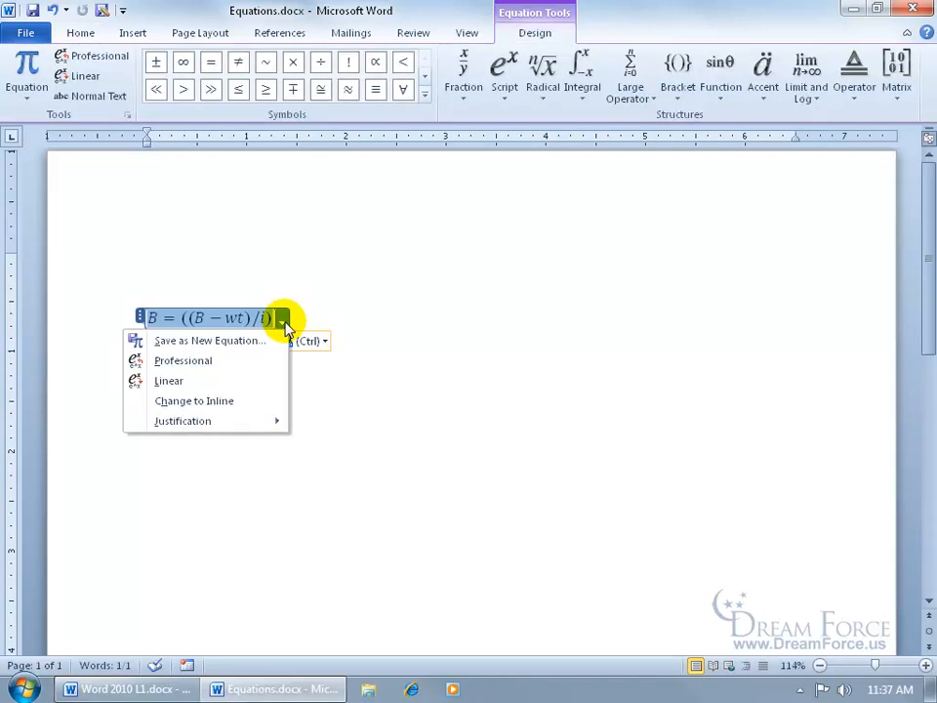
pyautogui.click(261, 347)
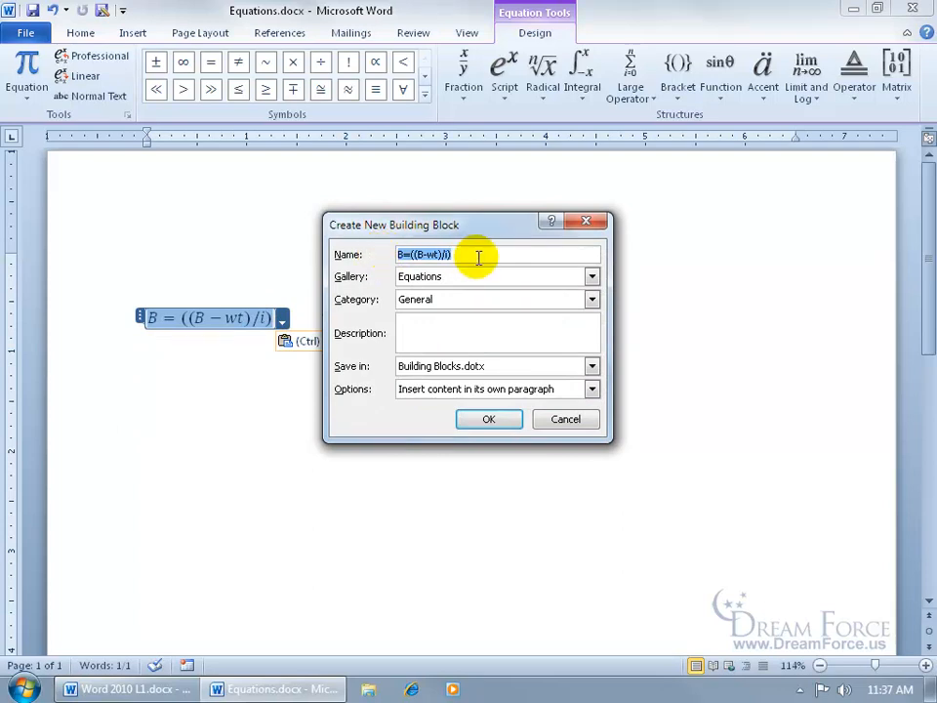
pyautogui.write('Spiffy Eq')
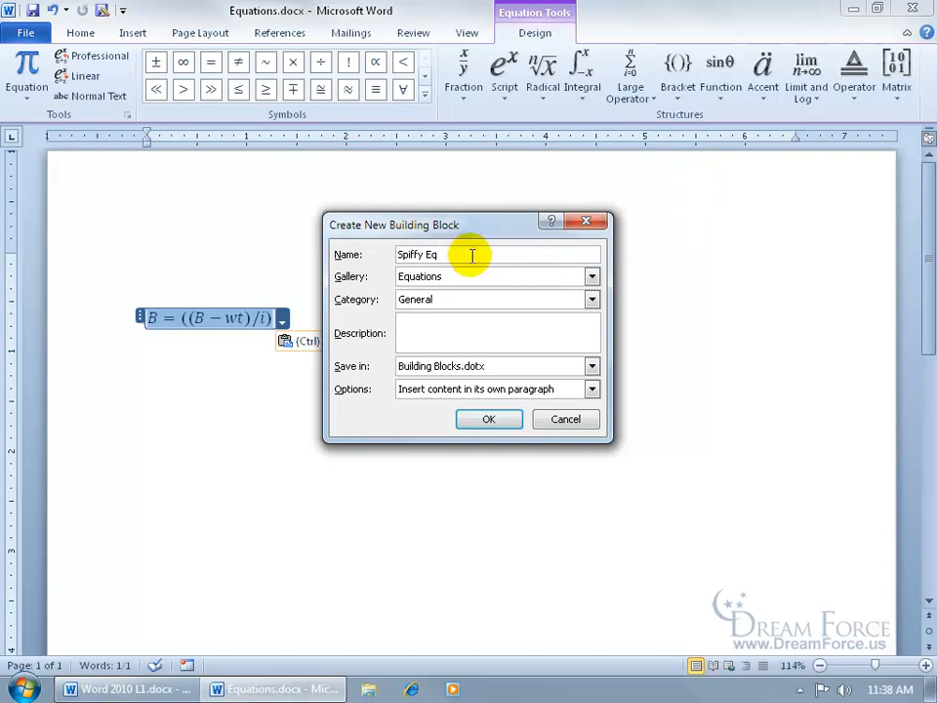
pyautogui.write('2')
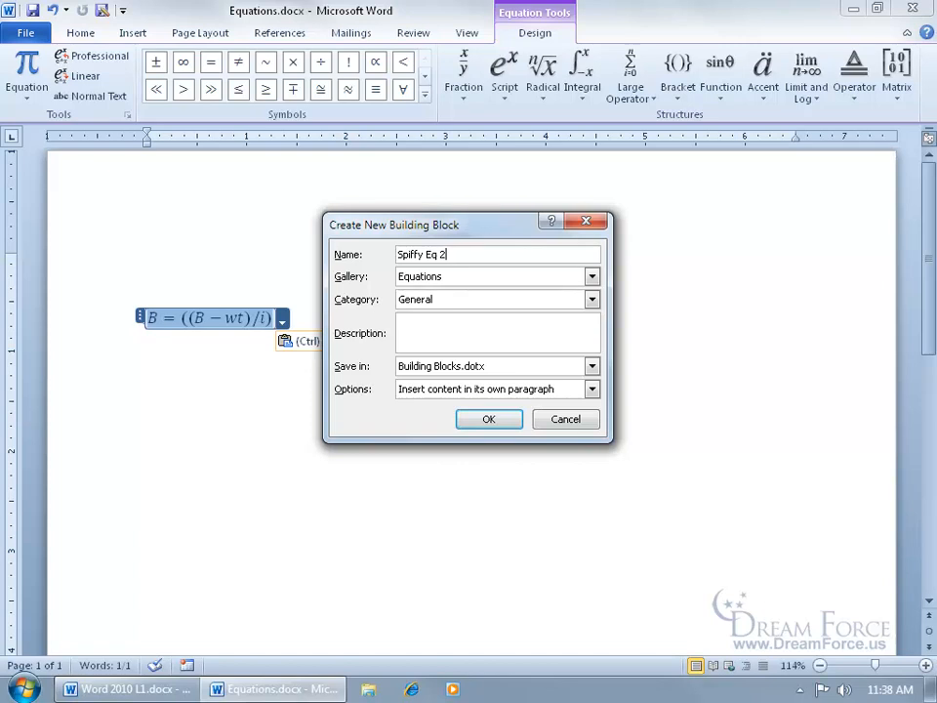
pyautogui.click(489, 417)
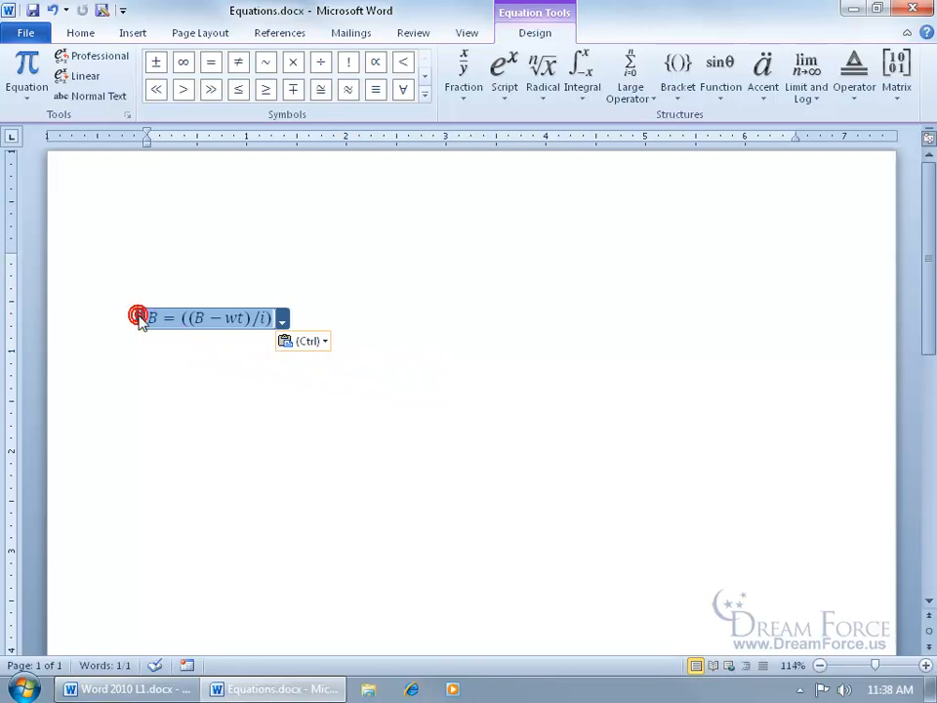
pyautogui.press('Delete')
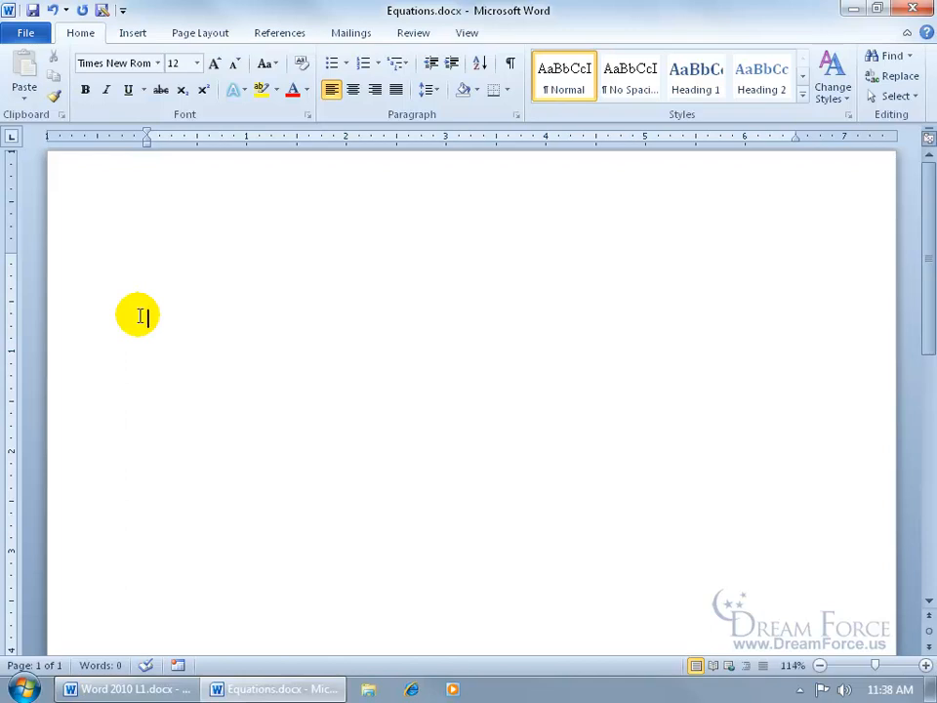
# Step: Insert the built-in Fourier Series equation from the equation gallery at the empty line
pyautogui.click(134, 34)
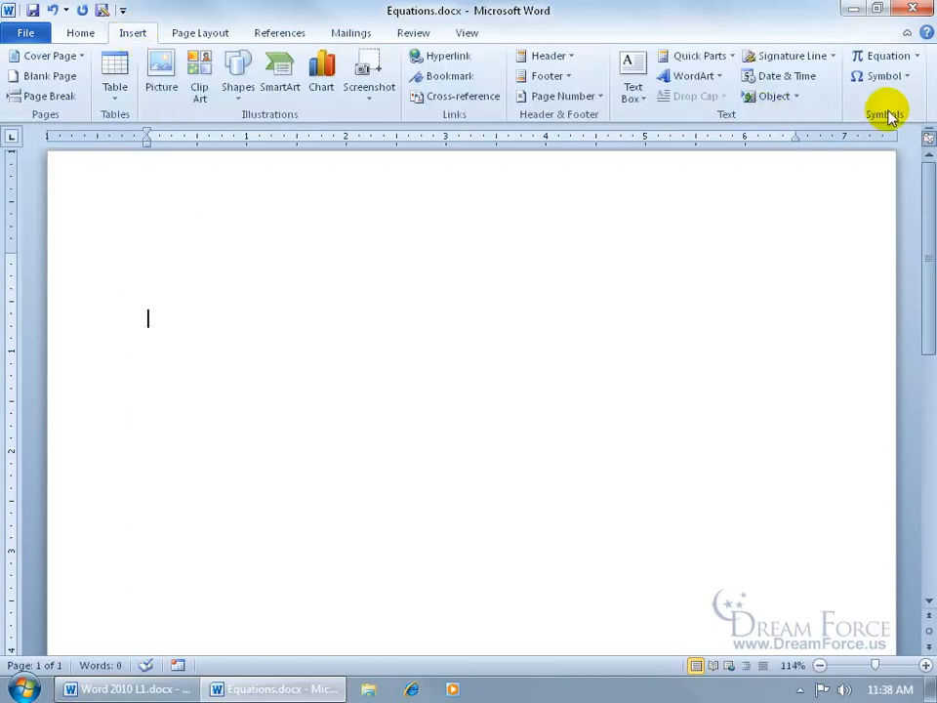
pyautogui.click(917, 56)
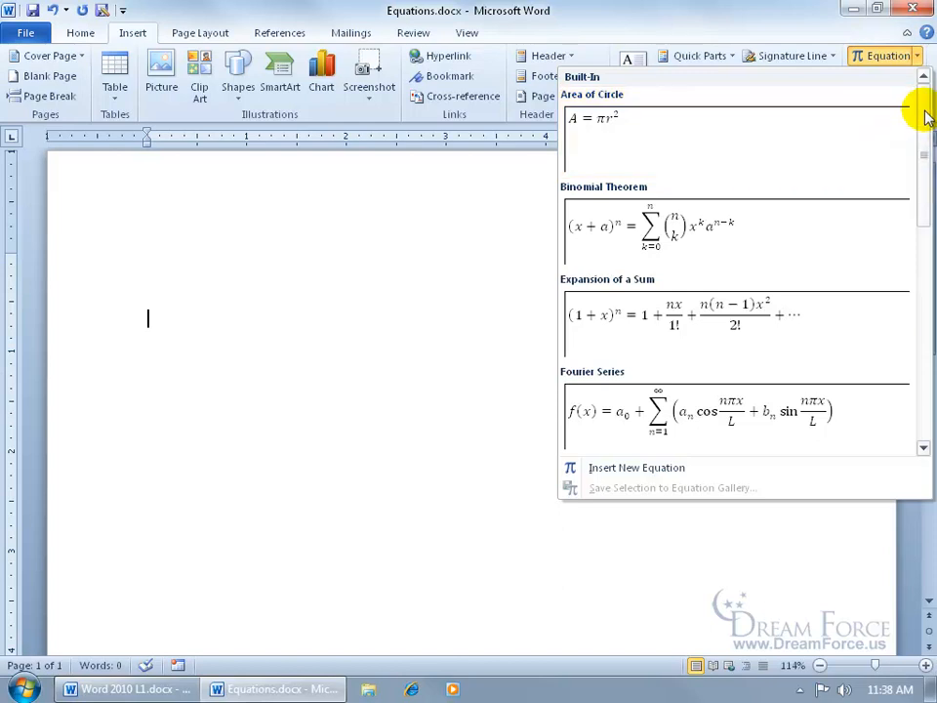
pyautogui.moveTo(924, 119); pyautogui.dragTo(925, 363)
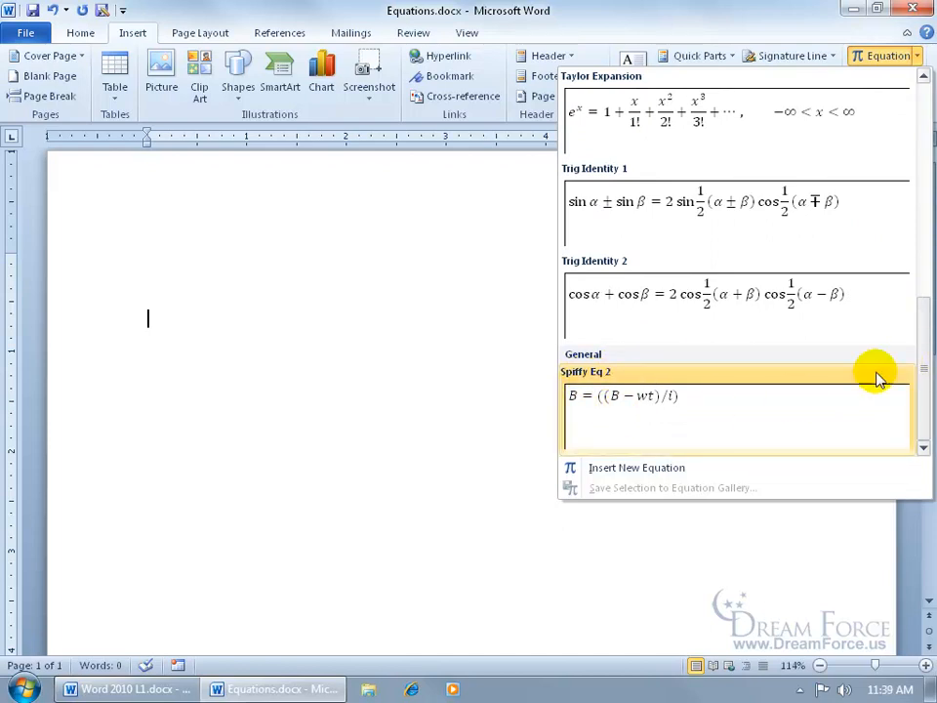
pyautogui.moveTo(924, 355); pyautogui.dragTo(922, 166)
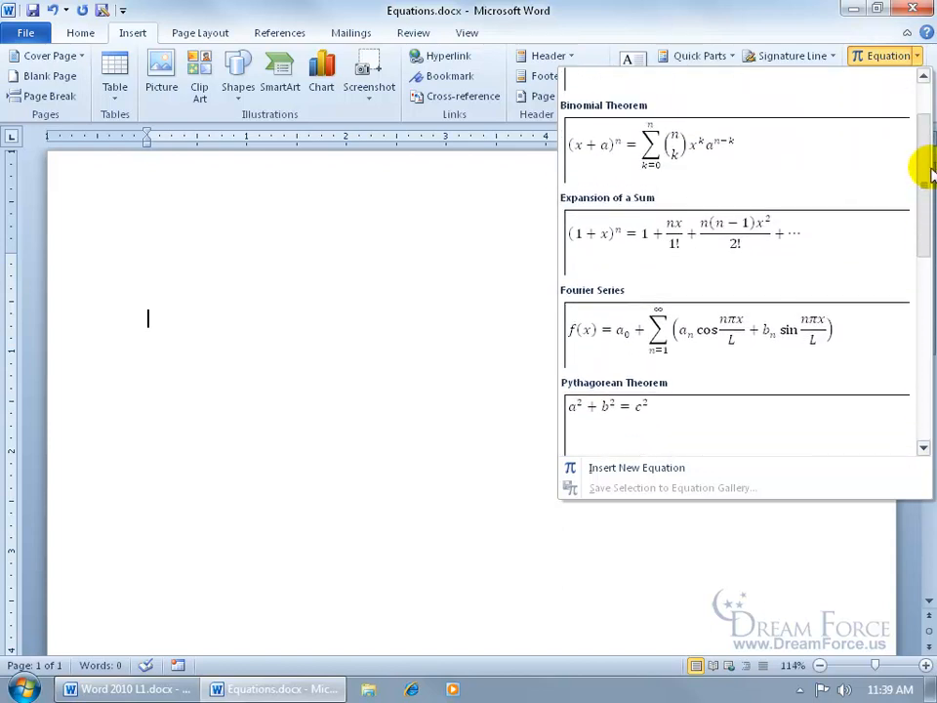
pyautogui.click(639, 328)
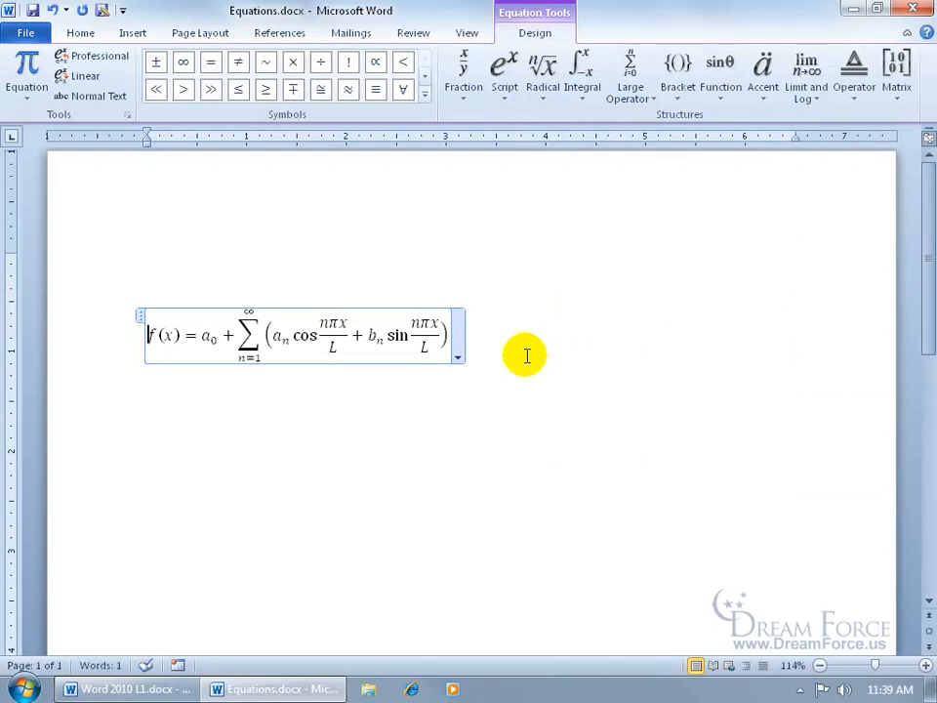
# Step: Replace the n in the lower limit of the summation with t, and delete the whole Fourier Series equation
pyautogui.click(239, 359)
pyautogui.doubleClick(241, 358)
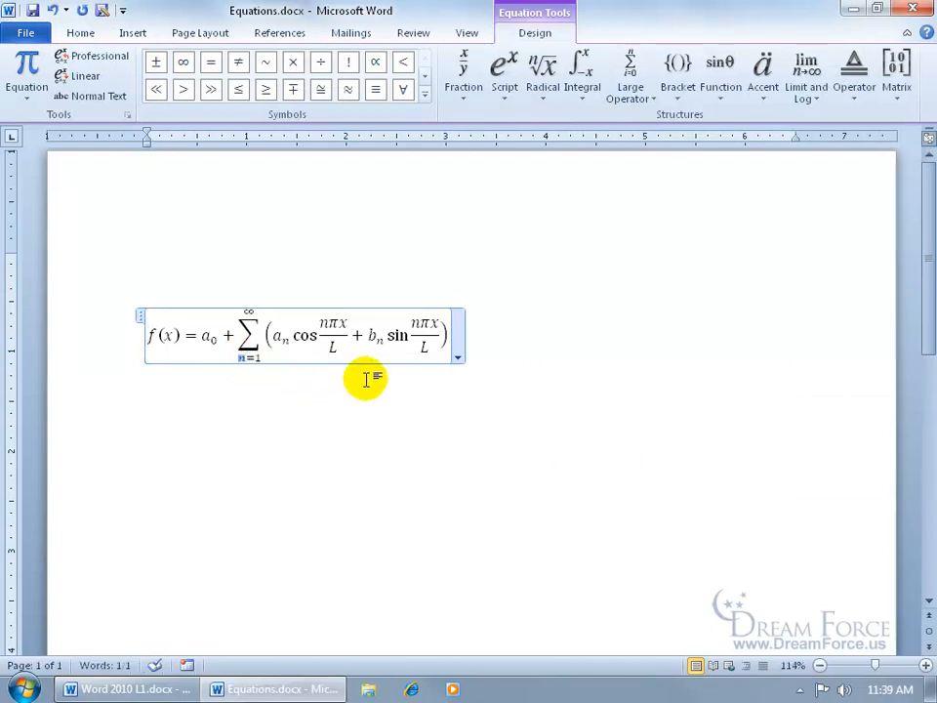
pyautogui.write('t')
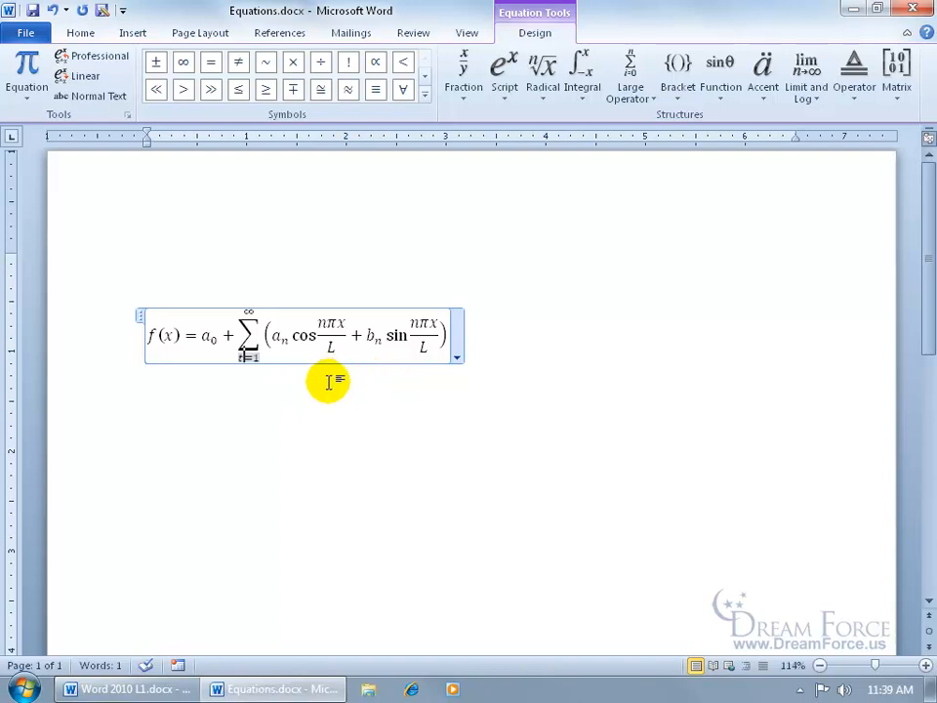
pyautogui.click(138, 317)
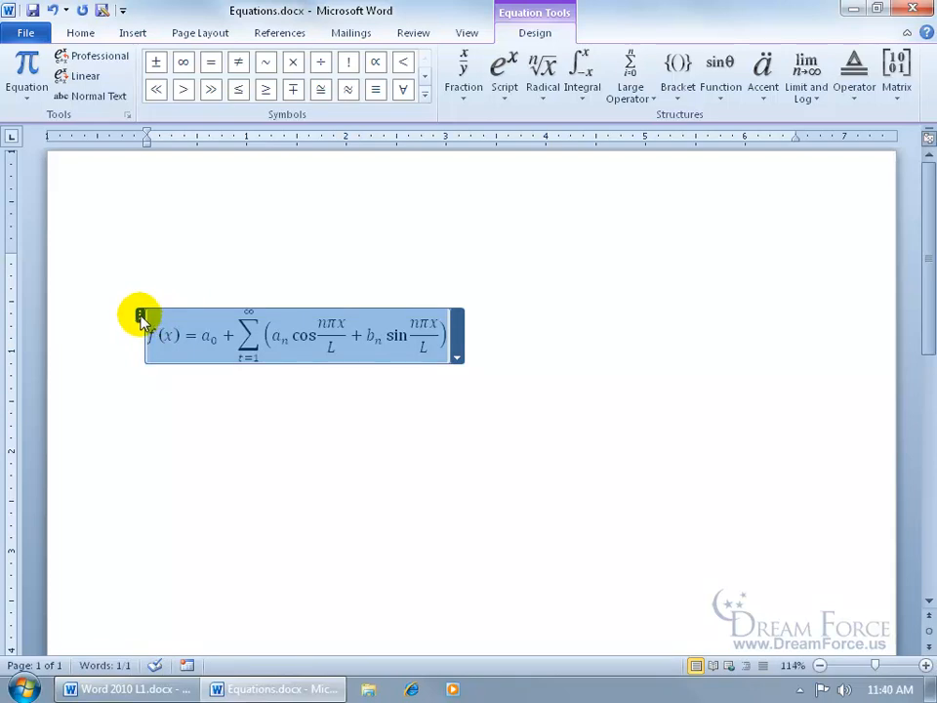
pyautogui.press('Delete')
# Step: Delete the Spiffy Eq 2 building block through the Building Blocks Organizer, and check the end of the equation gallery
pyautogui.click(132, 33)
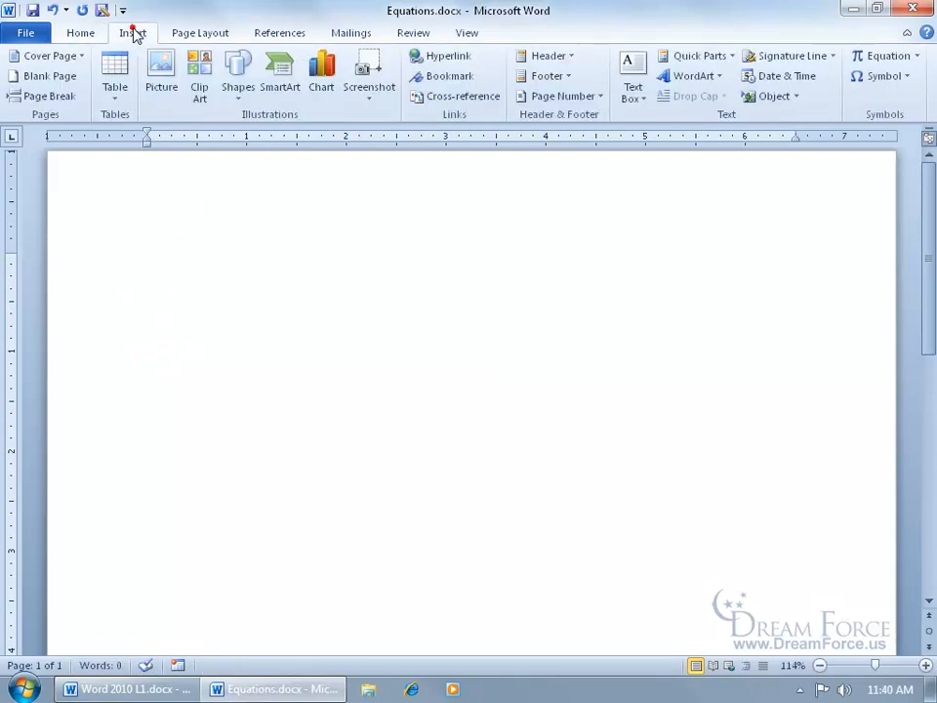
pyautogui.click(918, 56)
pyautogui.moveTo(925, 124); pyautogui.dragTo(923, 298)
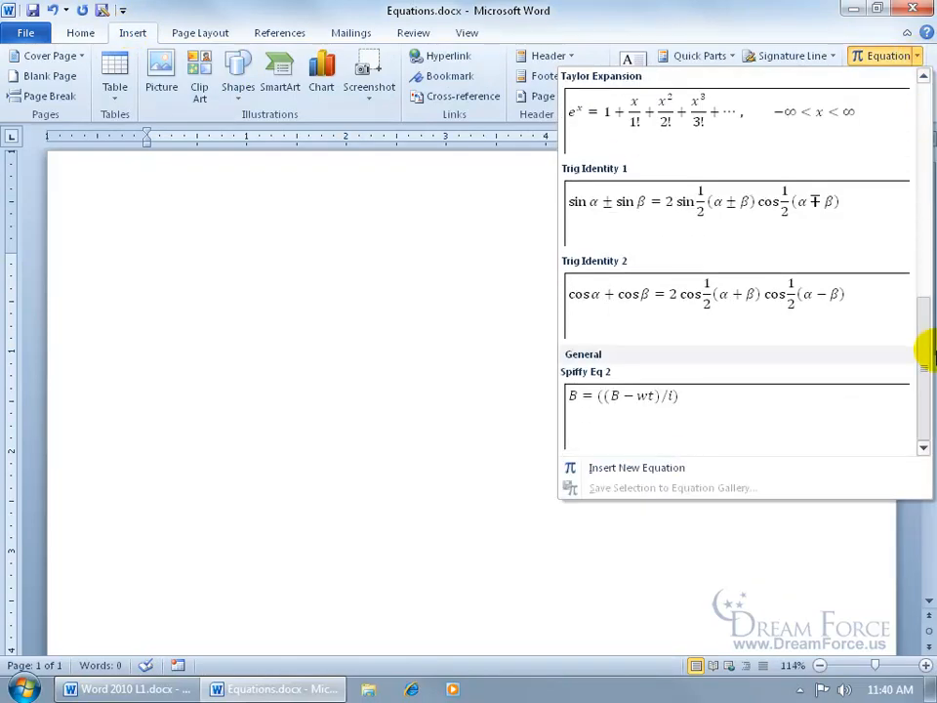
pyautogui.rightClick(660, 419)
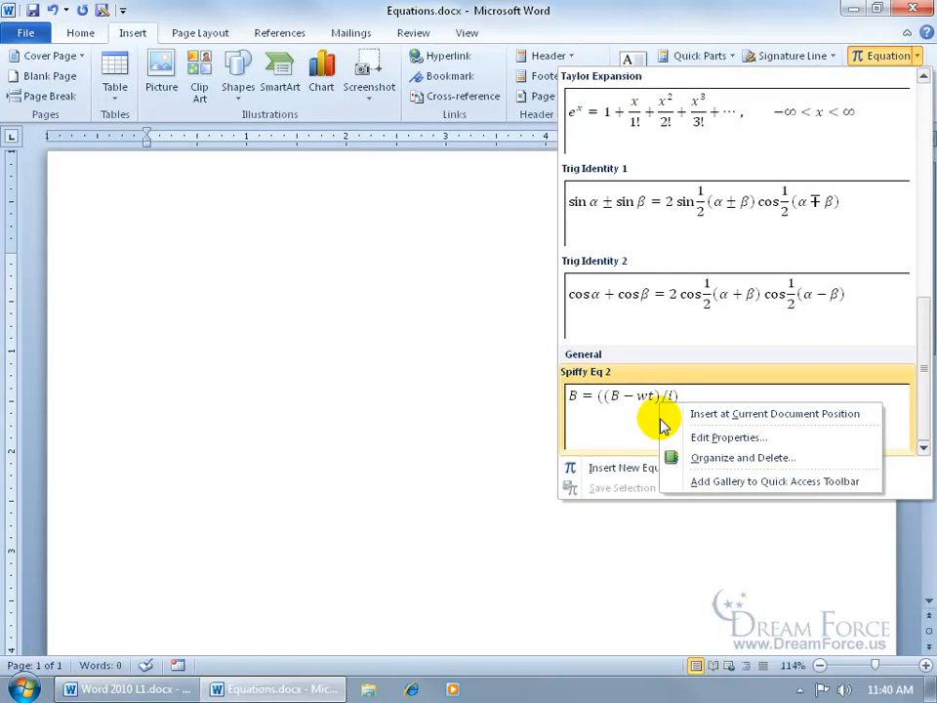
pyautogui.click(706, 467)
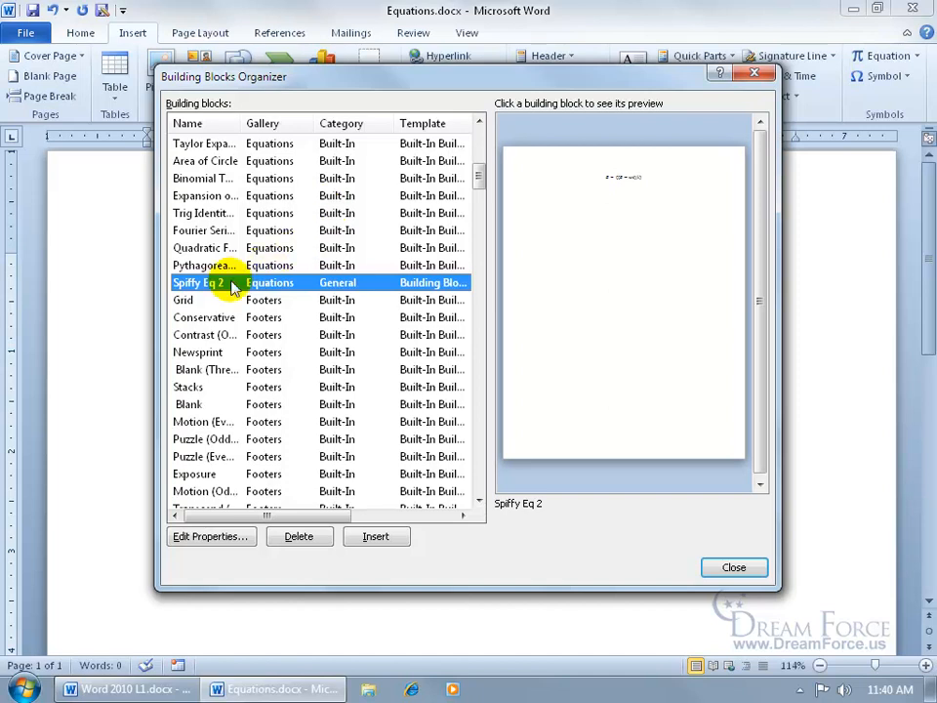
pyautogui.click(299, 535)
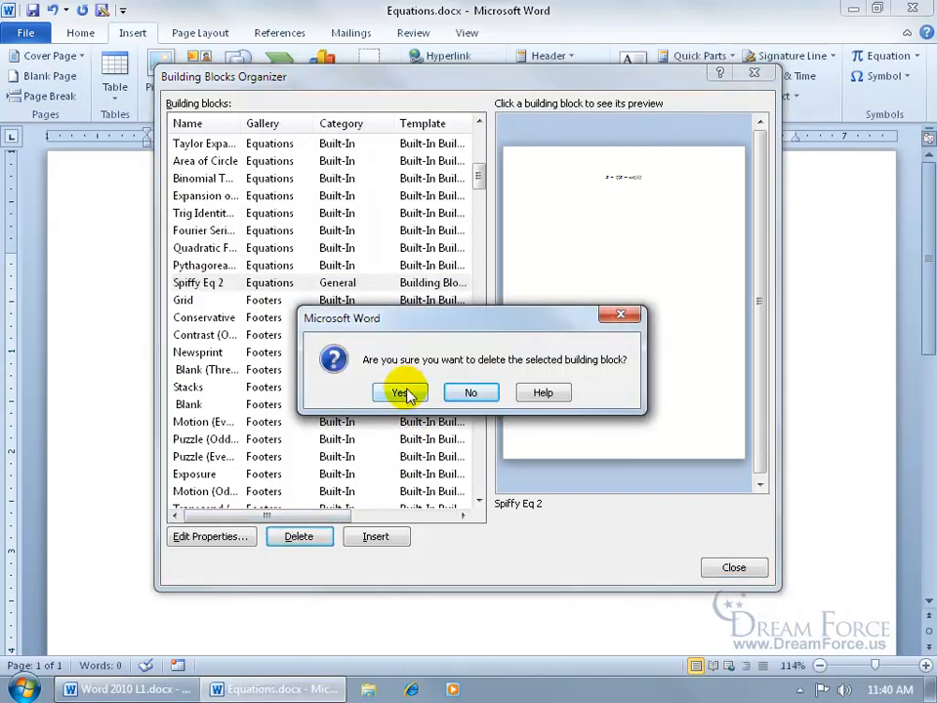
pyautogui.click(404, 392)
pyautogui.click(731, 566)
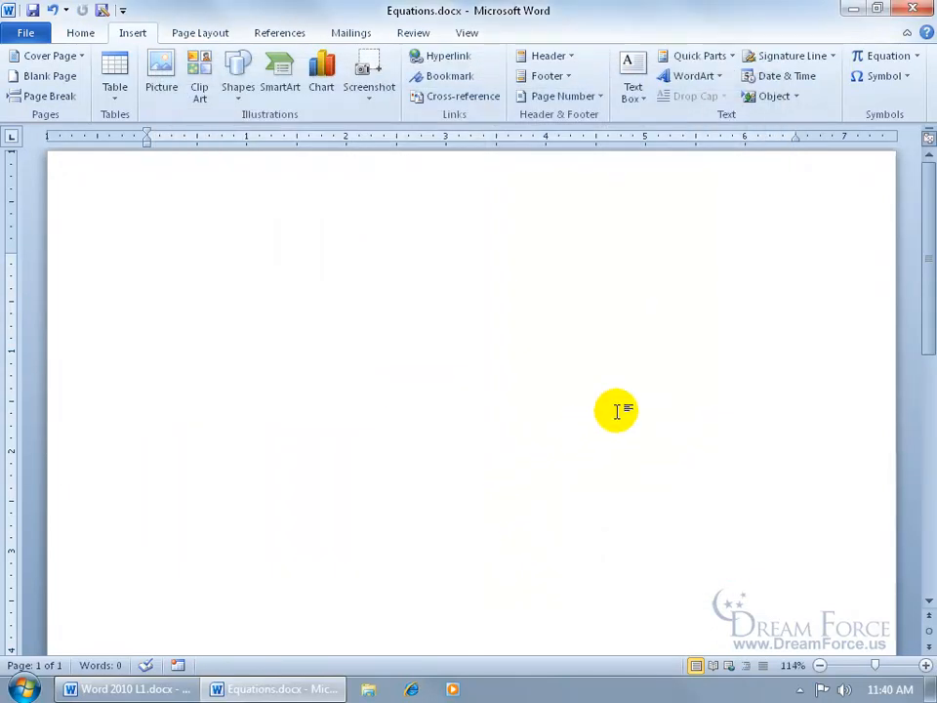
pyautogui.click(918, 57)
pyautogui.moveTo(920, 147); pyautogui.dragTo(920, 360)
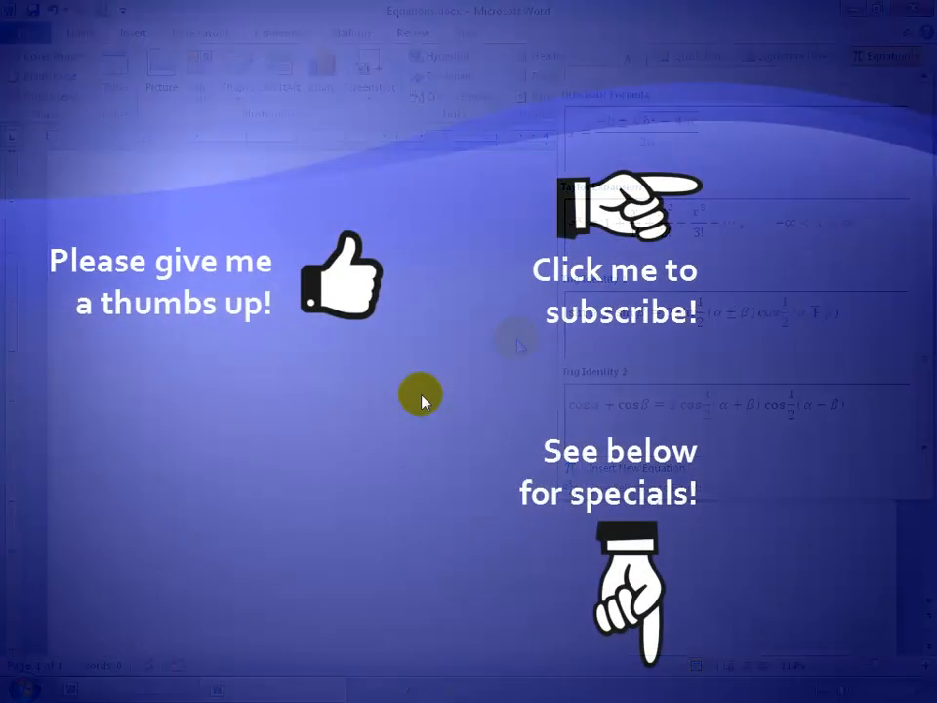